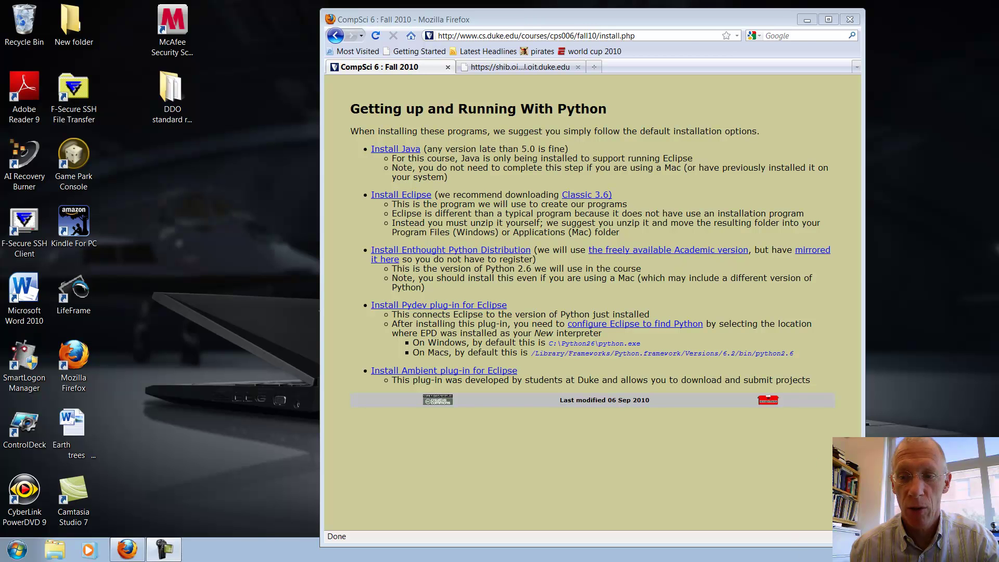
Make the browser window slightly smaller and shift it closer to the desktop icons.
drag(864, 545, 829, 510)
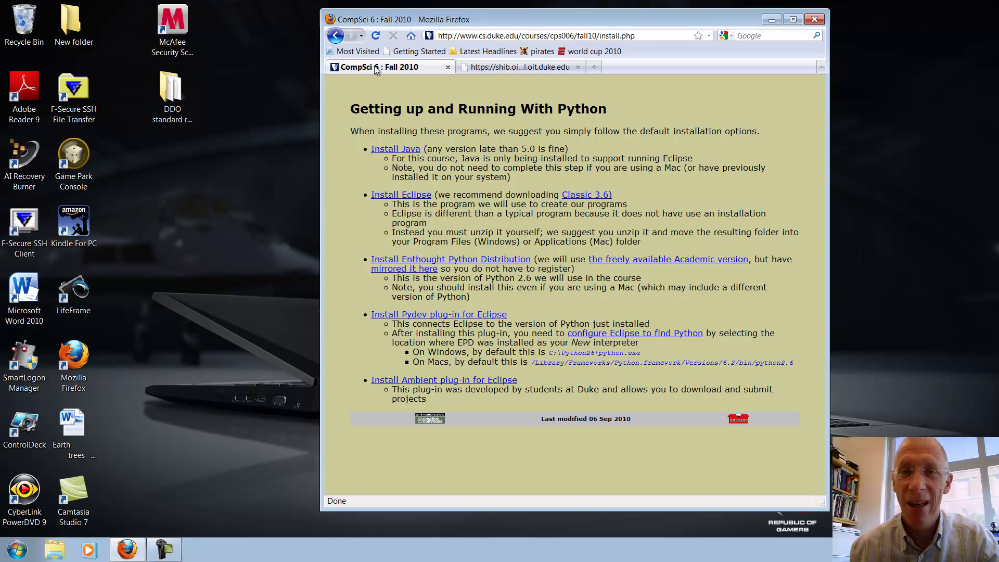
drag(418, 23, 369, 27)
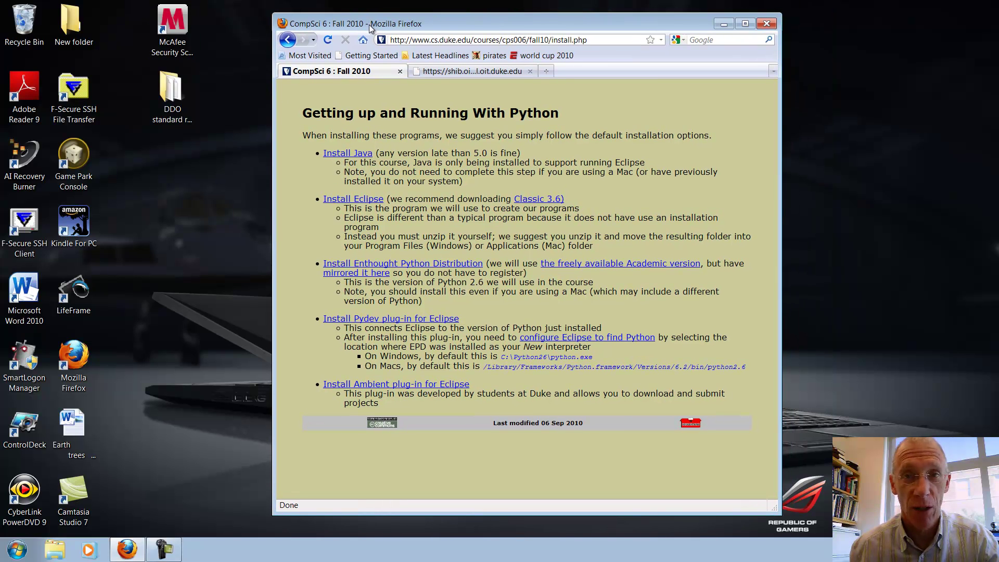
Open a Windows command prompt and place its window over the course install page.
click(16, 550)
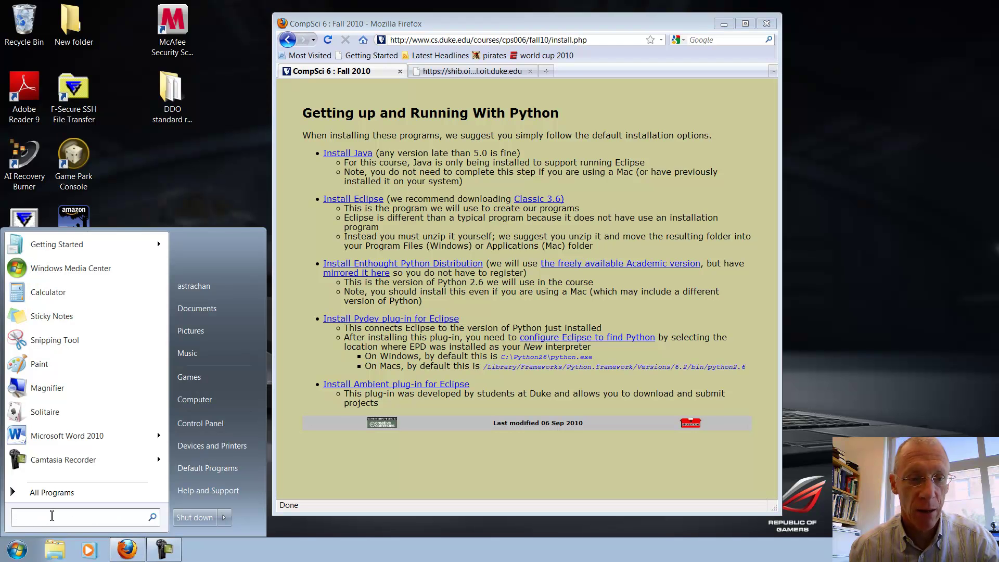
text(cmd)
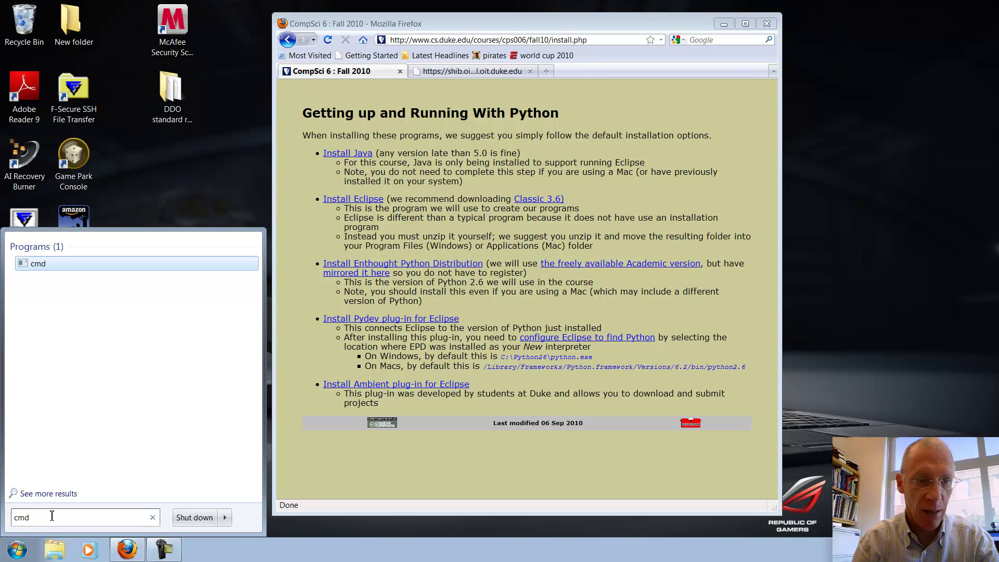
key(Return)
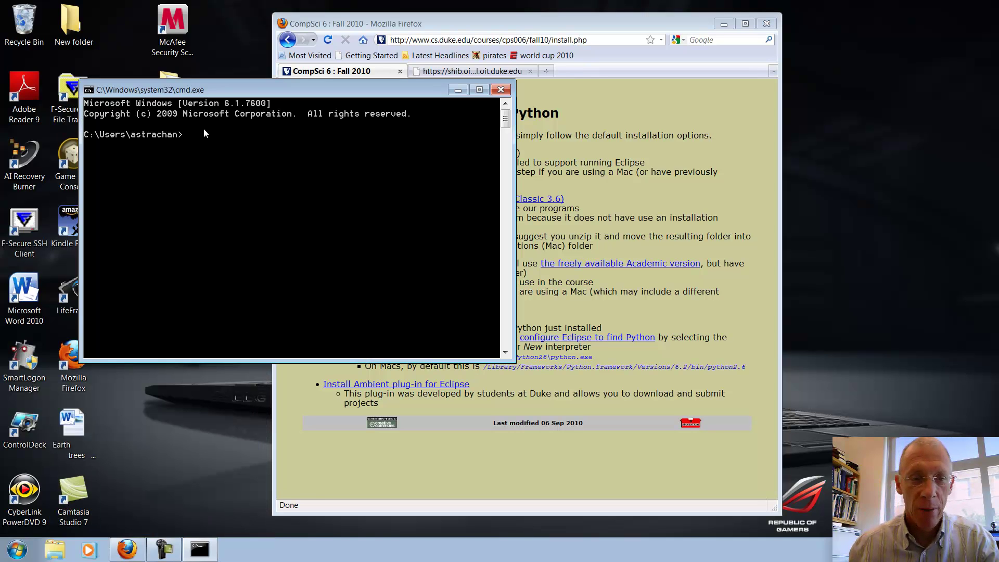
drag(233, 91, 480, 105)
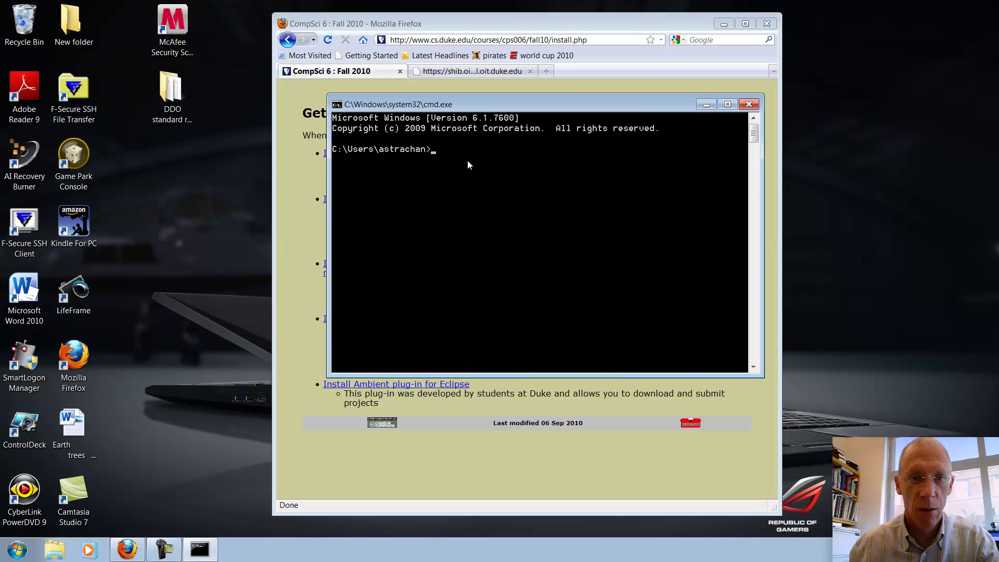
Check whether Java is installed by running java and java -version, and close the command prompt.
text(java)
key(Return)
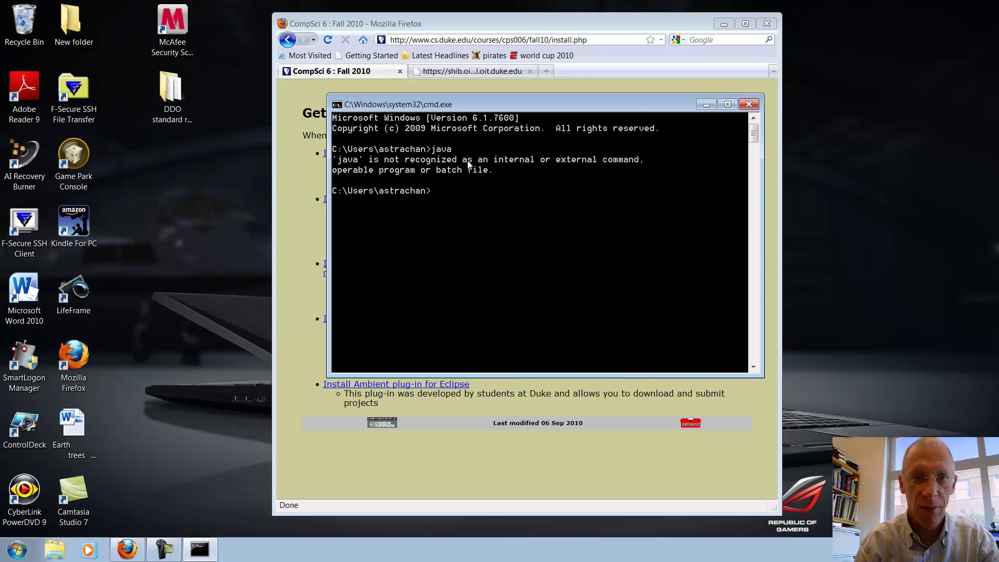
text(j)
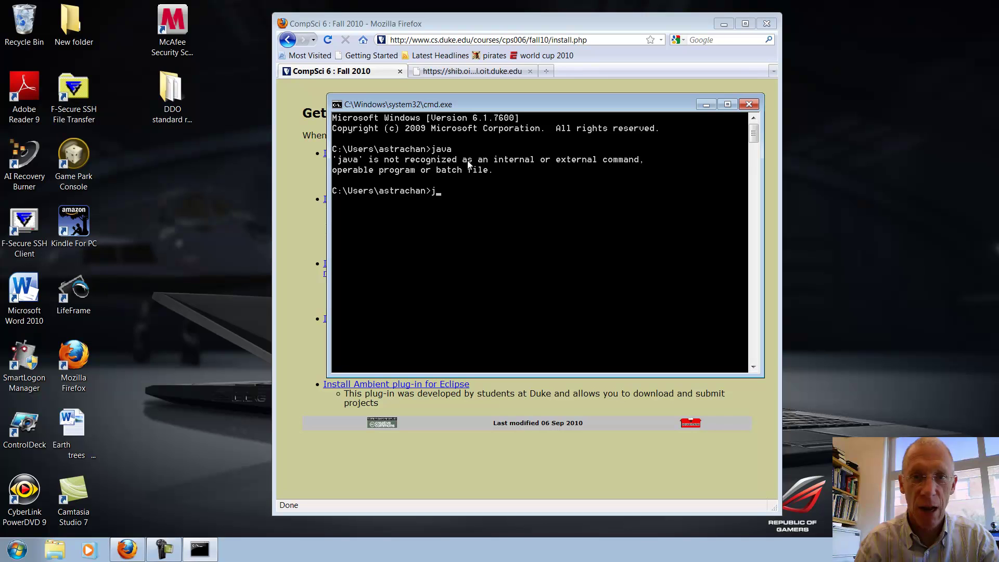
text(ava -version)
key(Return)
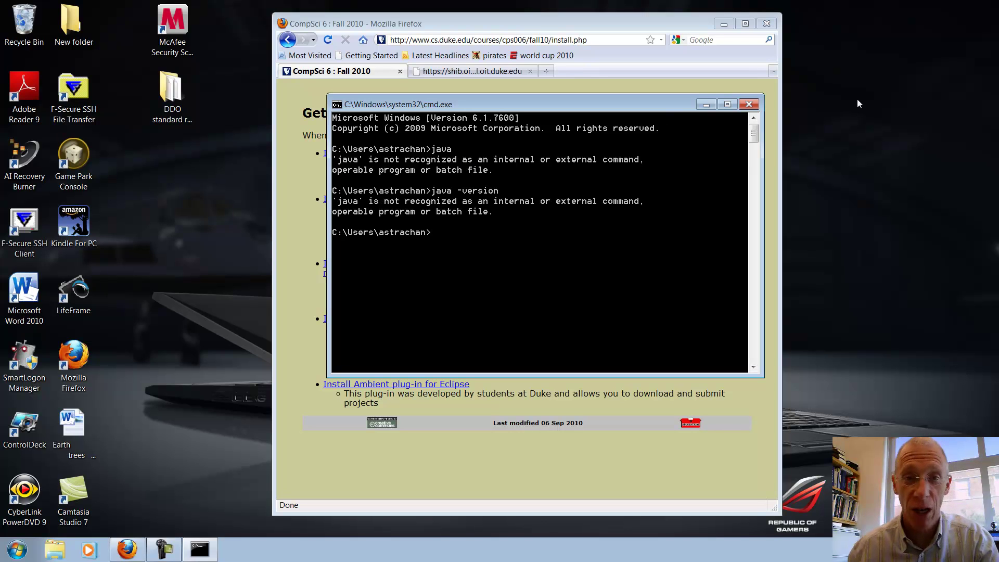
click(748, 105)
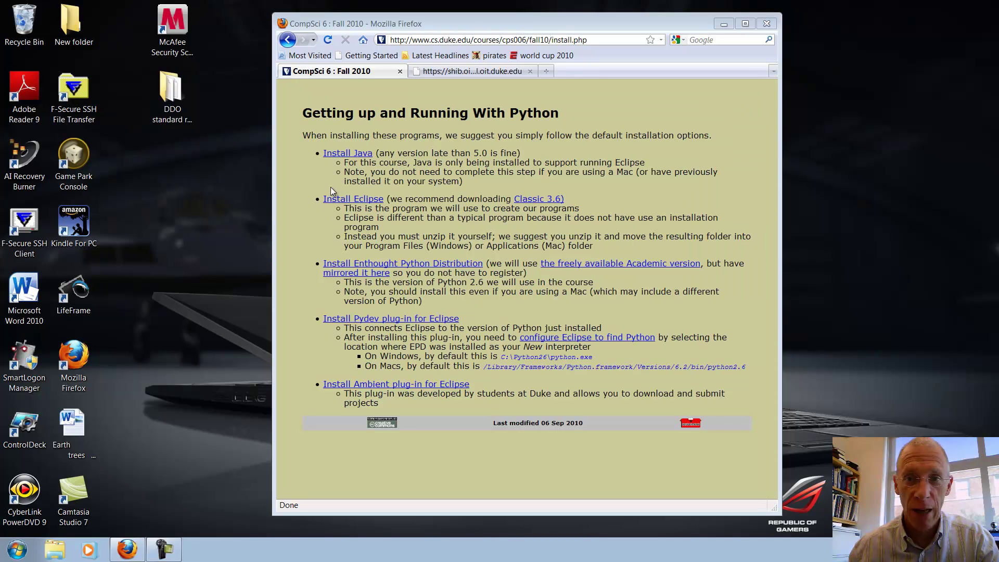
Follow the course page's Install Java link and save the Windows 7/XP/Vista/2000/2003/2008 Online installer.
click(353, 159)
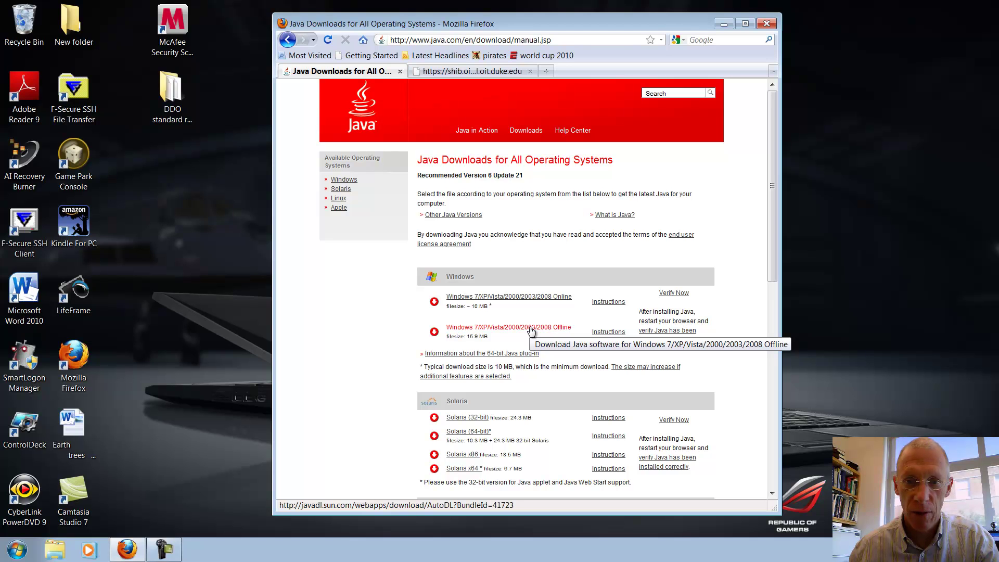
click(522, 299)
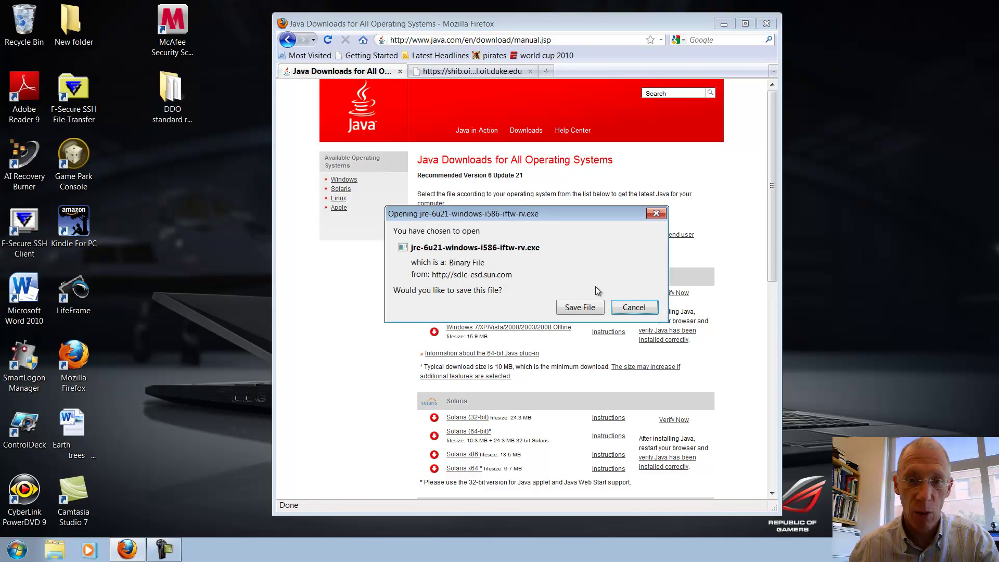
click(571, 310)
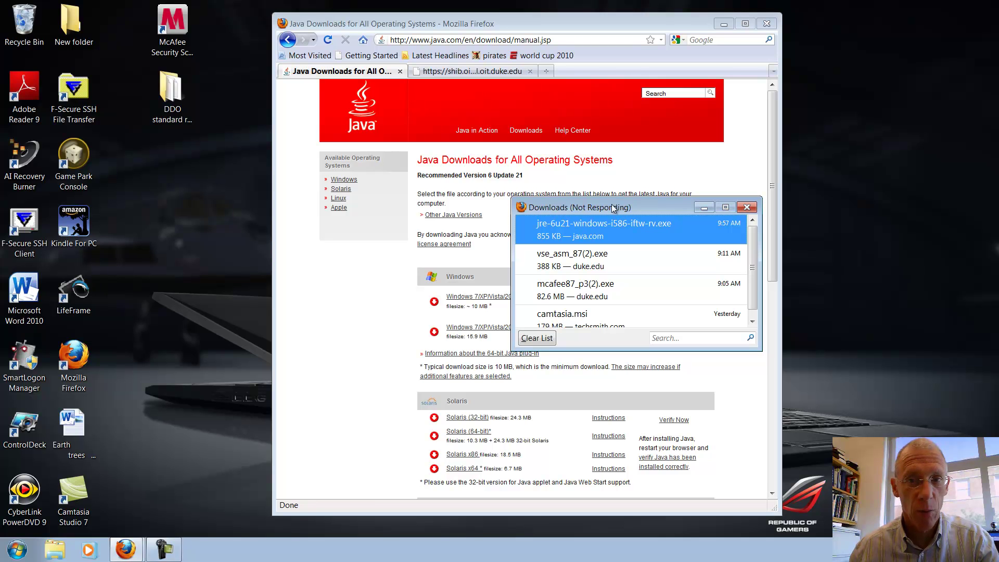
Arrange the Downloads window and the browser side by side and return to the course install page.
drag(601, 208, 286, 231)
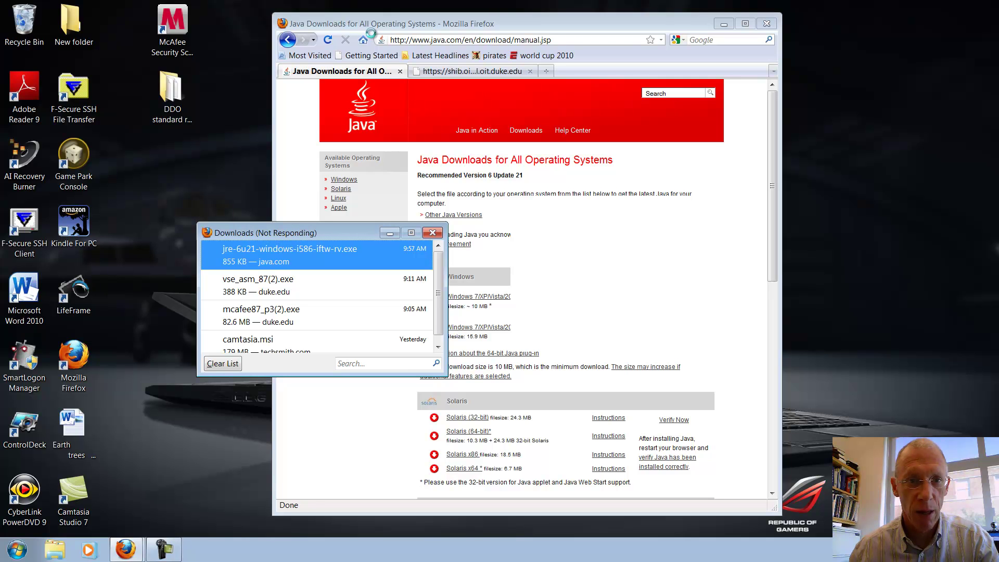
drag(370, 23, 550, 14)
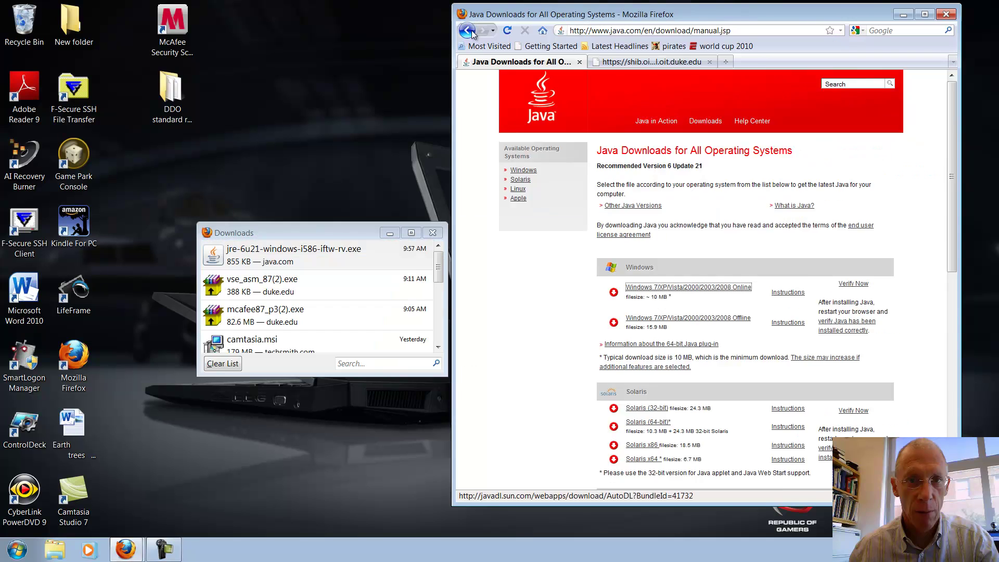
click(471, 31)
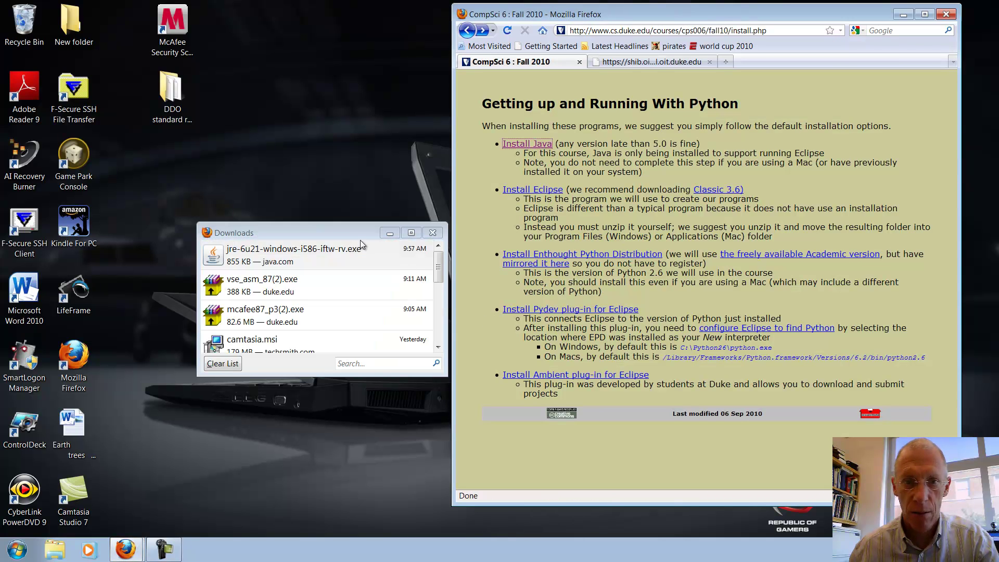
Run the downloaded jre-6u21-windows-i586-iftw-rv.exe and start installing Java without the Yahoo! Toolbar.
click(307, 252)
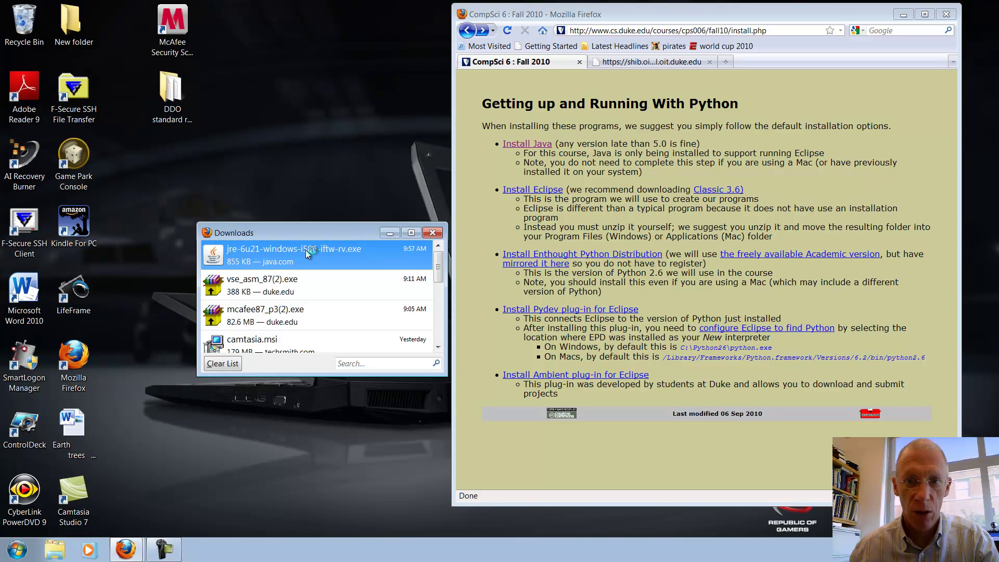
click(555, 298)
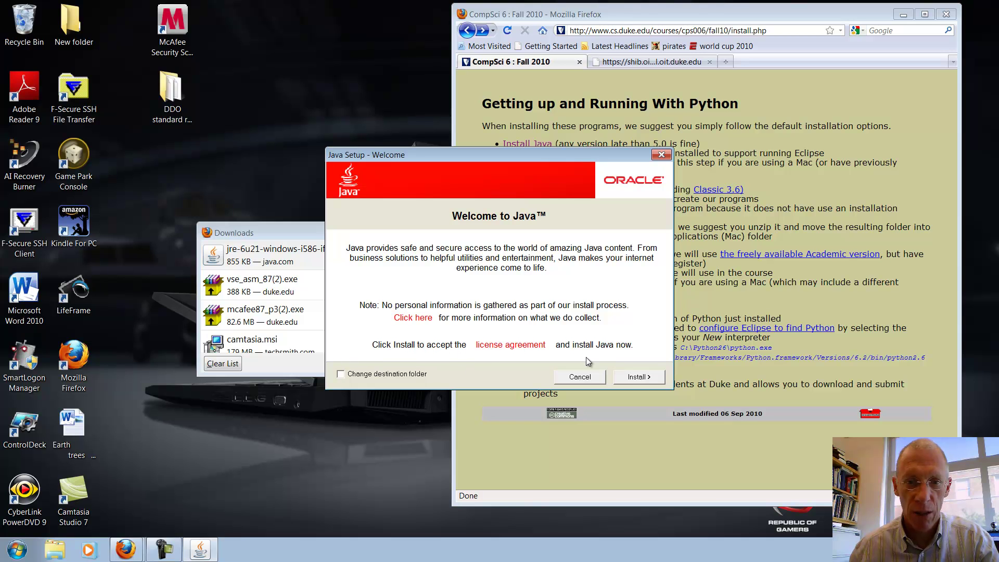
click(633, 382)
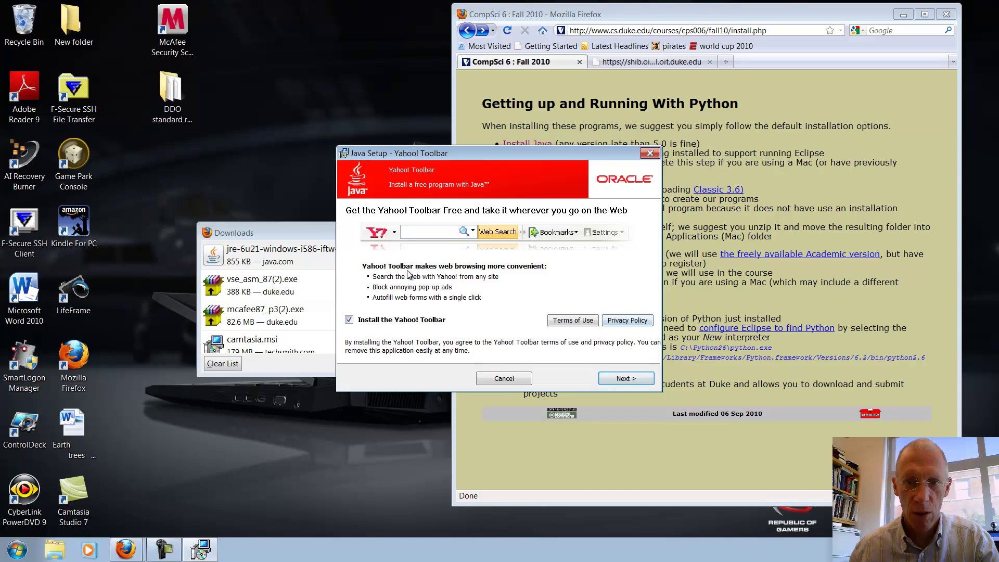
click(349, 320)
click(647, 380)
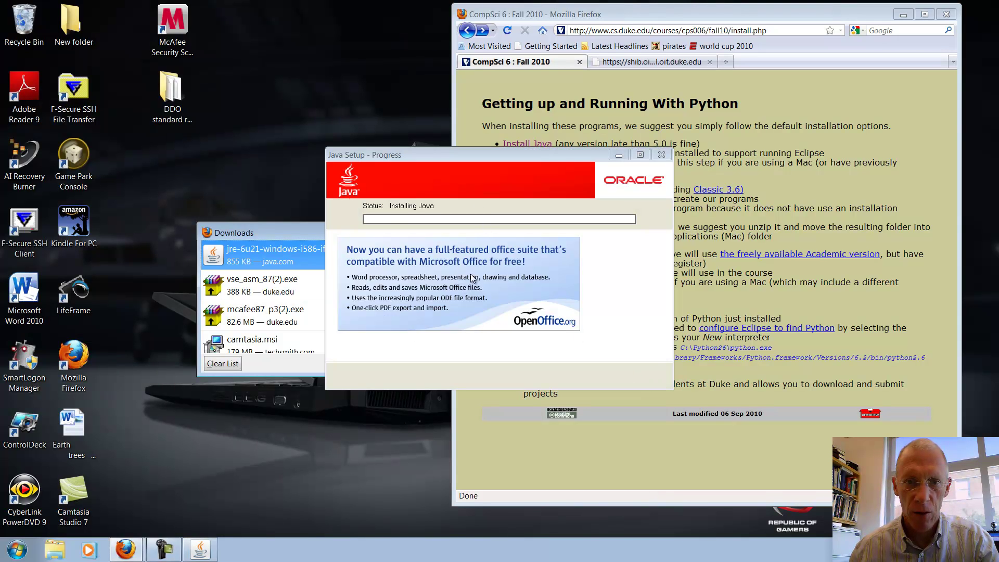
Move the Java Setup and browser windows apart and open the Classic 3.6 Eclipse download page.
drag(488, 151, 401, 157)
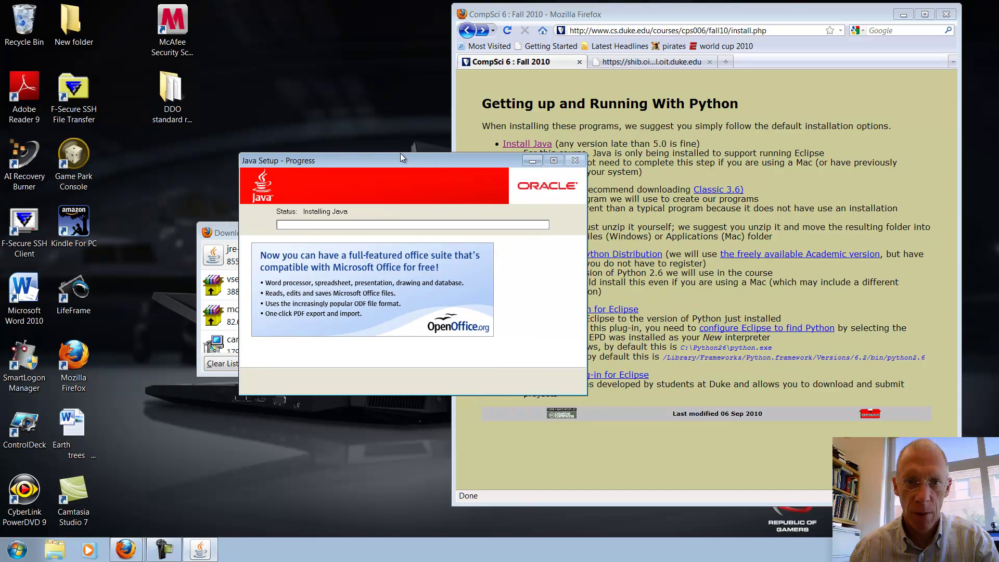
drag(529, 15, 581, 31)
right_click(601, 259)
click(939, 177)
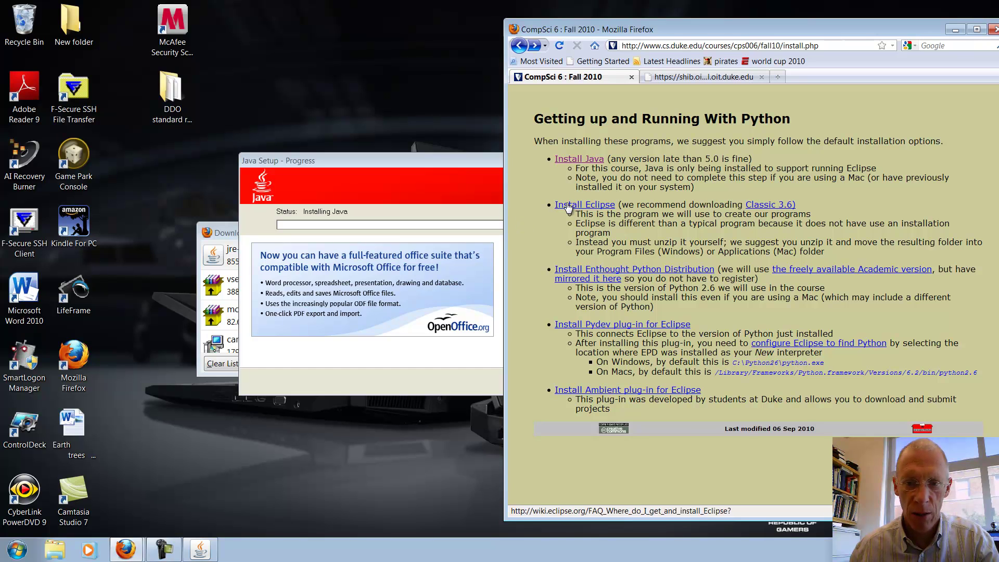
click(783, 206)
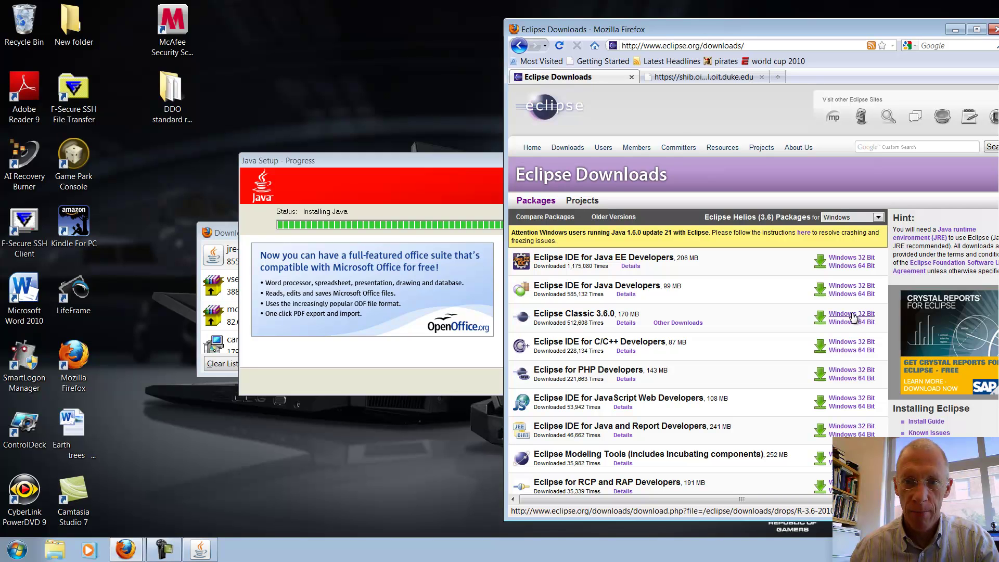
Keep the Java Setup window in view until the installation completes and close the installer.
drag(360, 160, 411, 119)
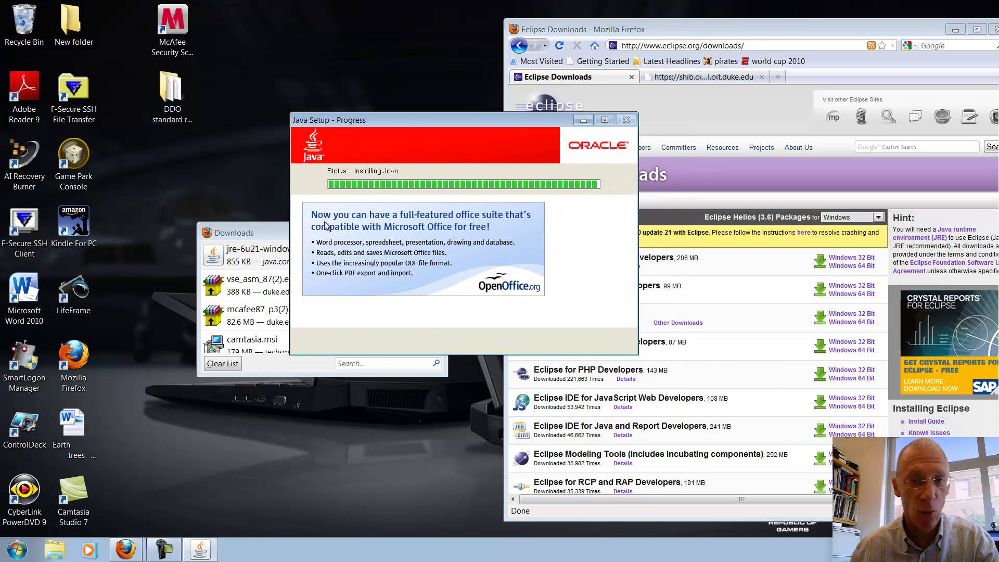
drag(435, 121, 422, 85)
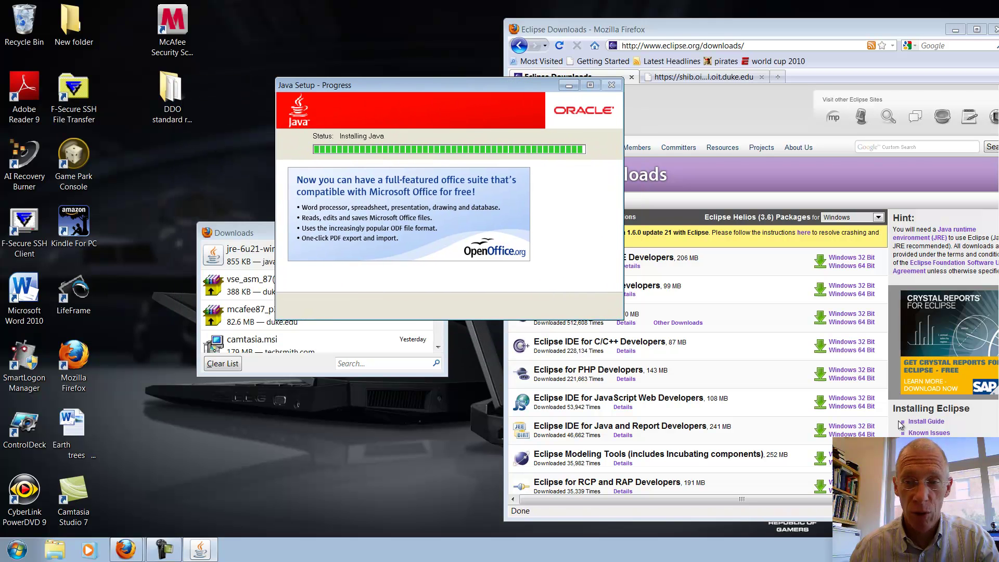
click(751, 357)
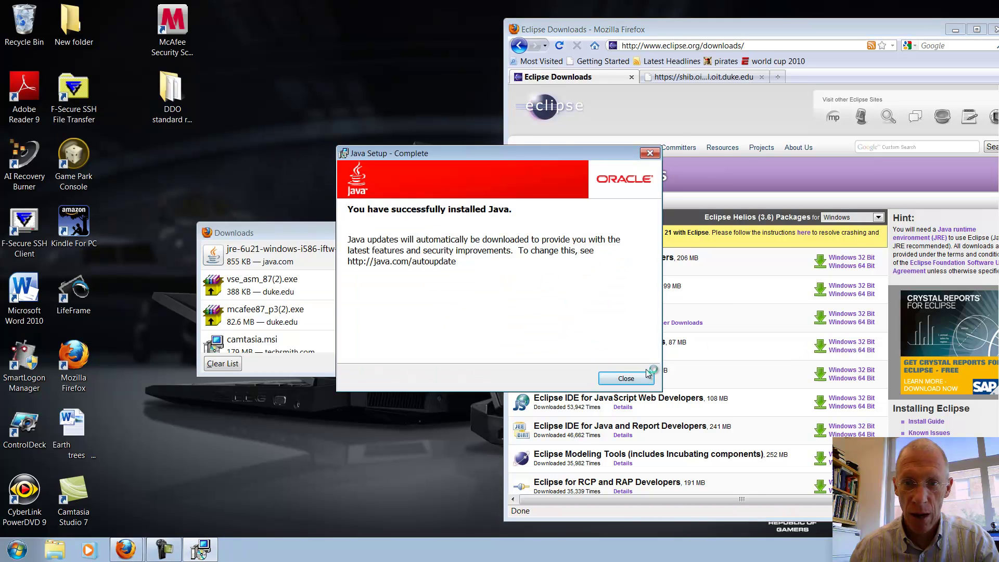
drag(508, 156, 525, 147)
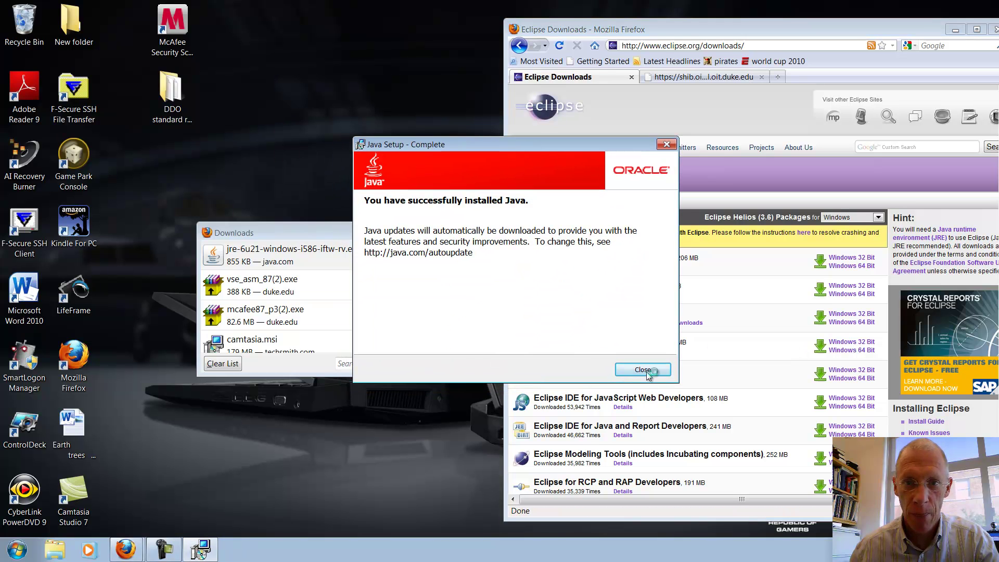
click(643, 370)
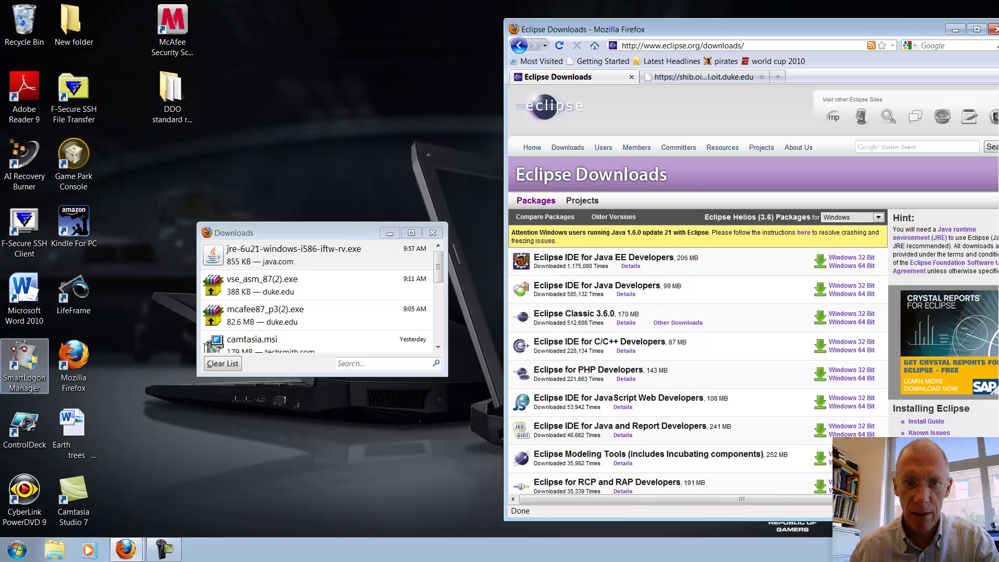
Check the Java installation by running java -version in a new command prompt, and close the prompt.
click(7, 555)
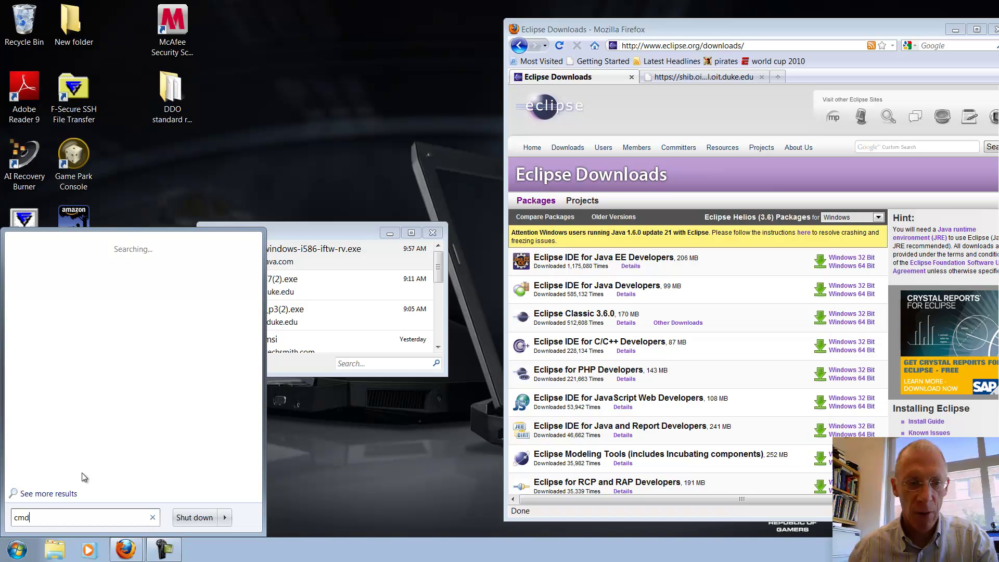
key(Return)
drag(184, 42, 470, 83)
text(j)
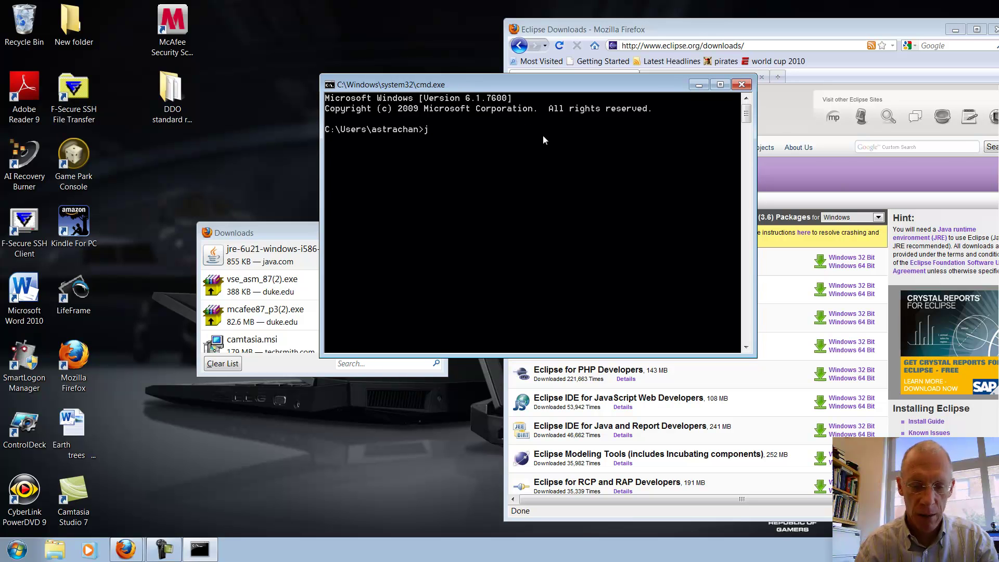
text(ava -version)
key(Return)
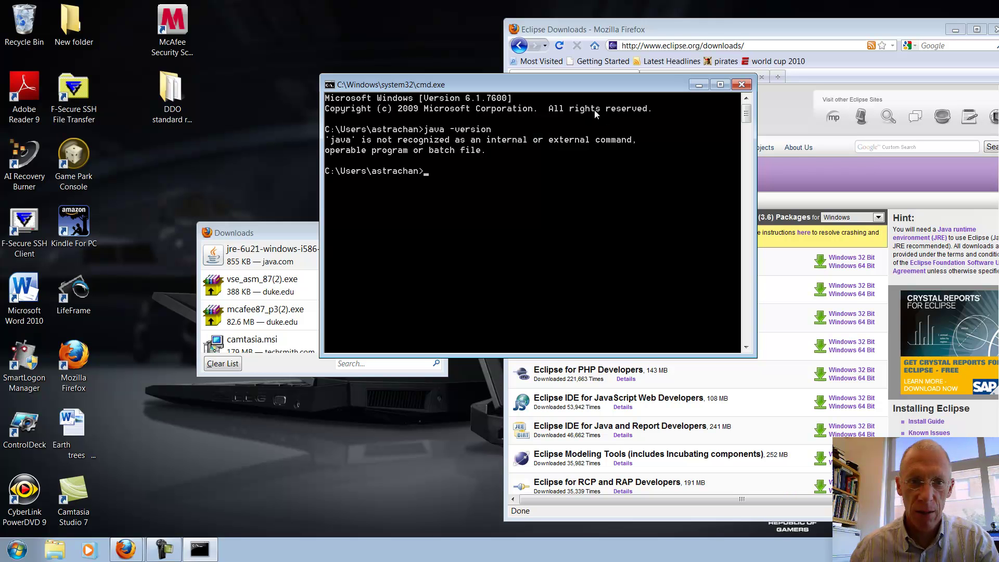
click(742, 85)
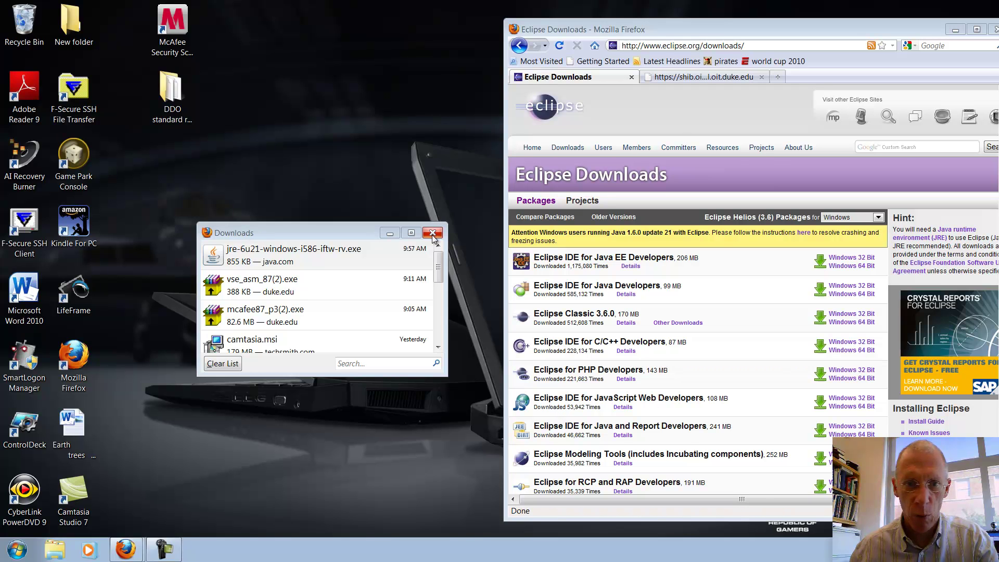
Clear the browser's download list and close the Downloads window.
click(213, 365)
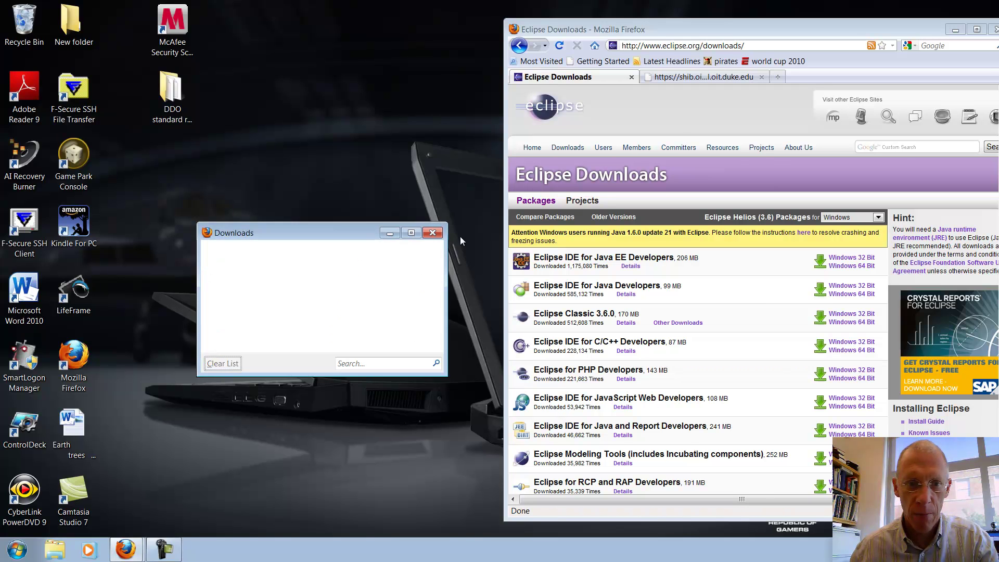
click(433, 233)
Move the browser fully into view and open the mirror selection page for Eclipse Classic 3.6.0, Windows 32 Bit.
drag(695, 26, 522, 6)
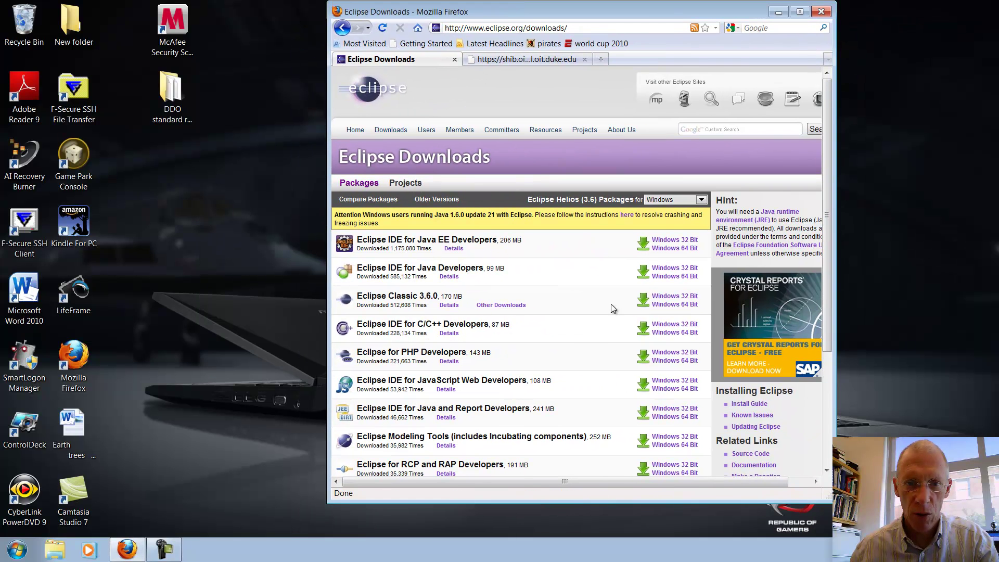
click(677, 296)
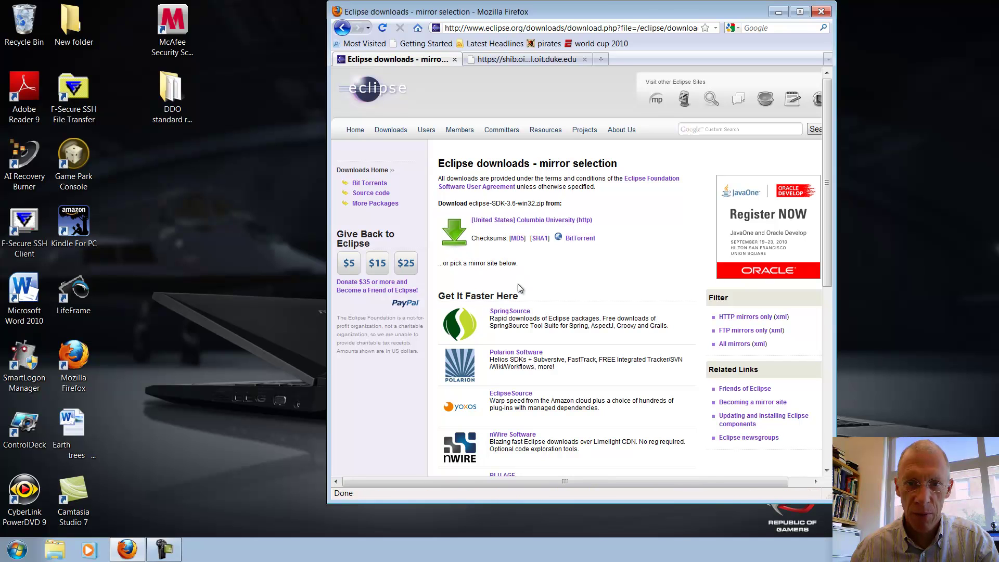
Download eclipse-SDK-3.6-win32.zip from the Columbia University mirror, set to open with Windows Explorer.
click(458, 238)
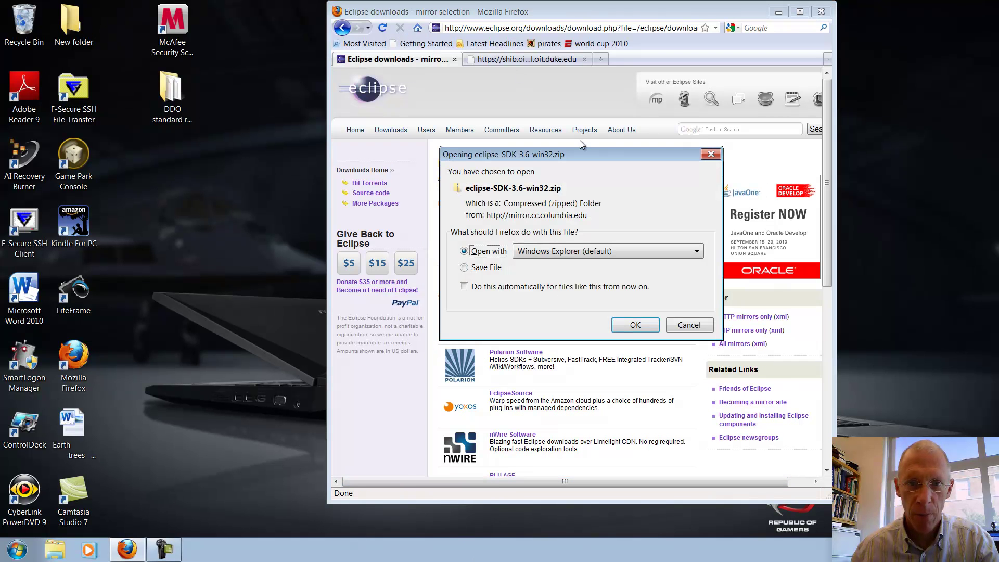
click(639, 327)
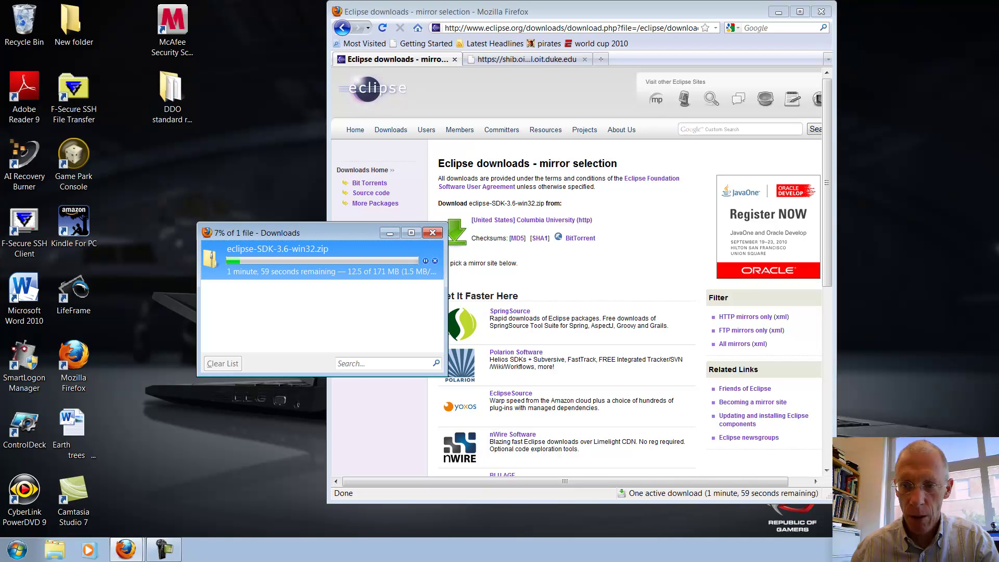
Open a file explorer window and search for java in Libraries and in the whole Computer.
click(65, 552)
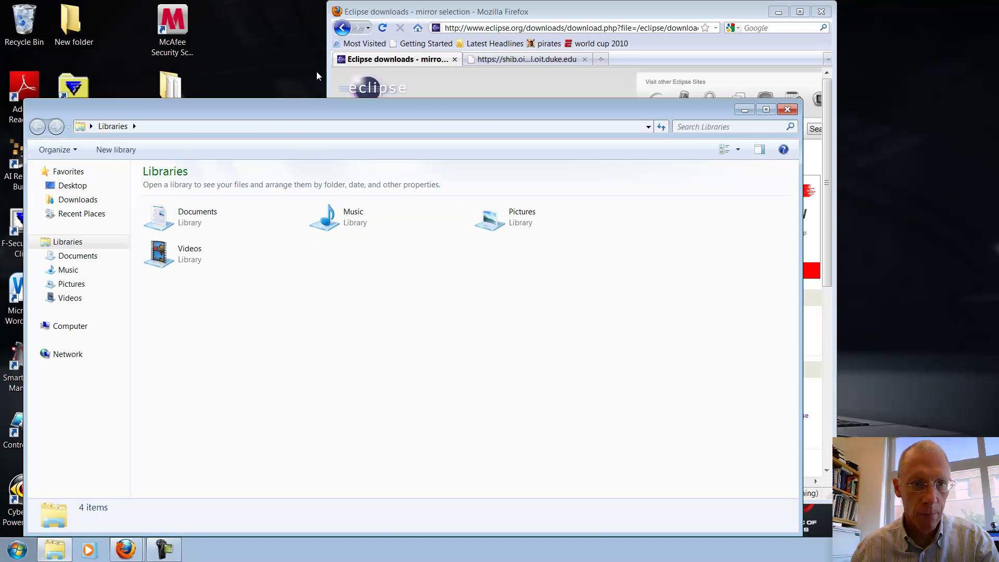
drag(314, 105, 445, 55)
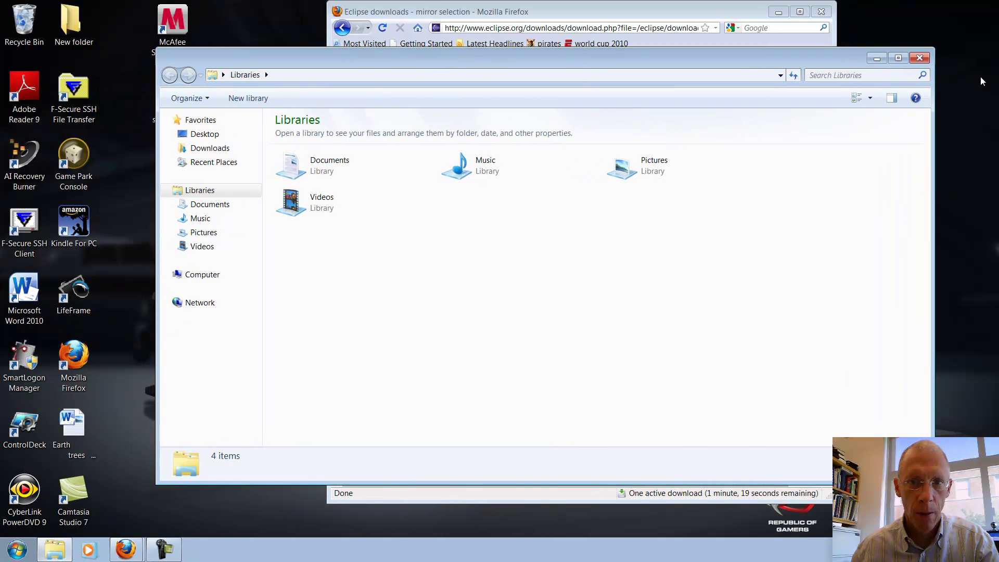
click(896, 76)
text(java)
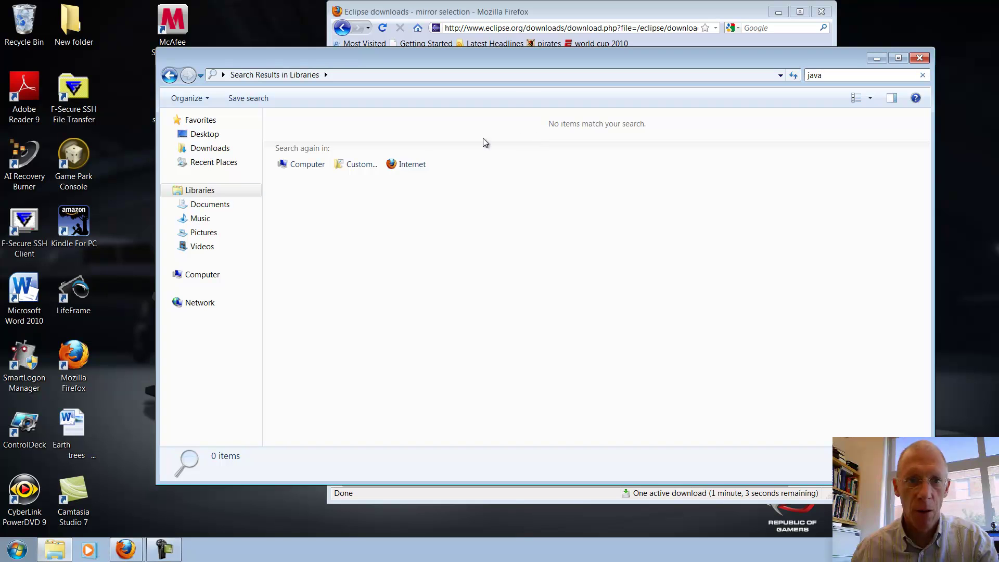
click(290, 164)
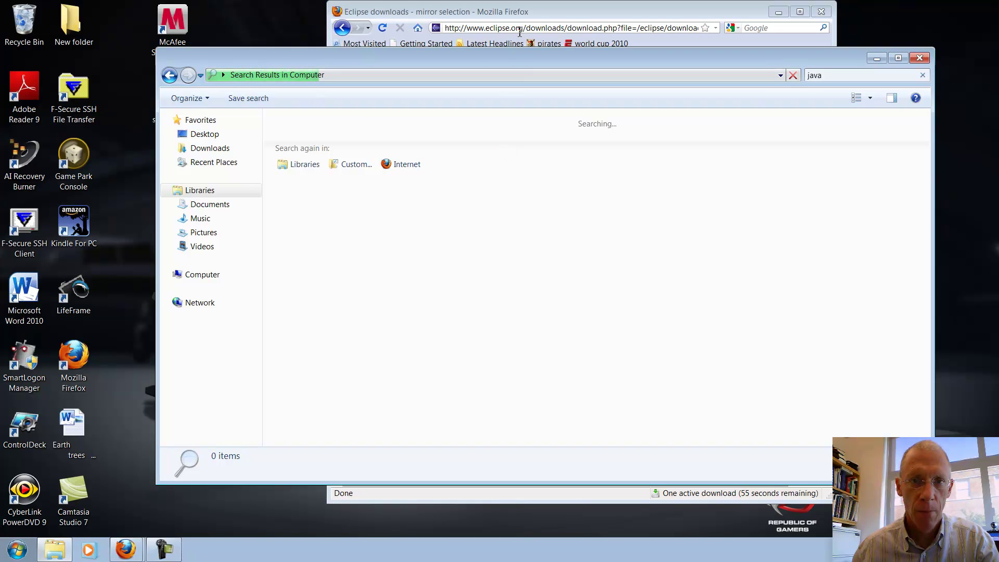
Check the Eclipse download's progress and view the contents of the Downloads folder.
drag(458, 65, 702, 93)
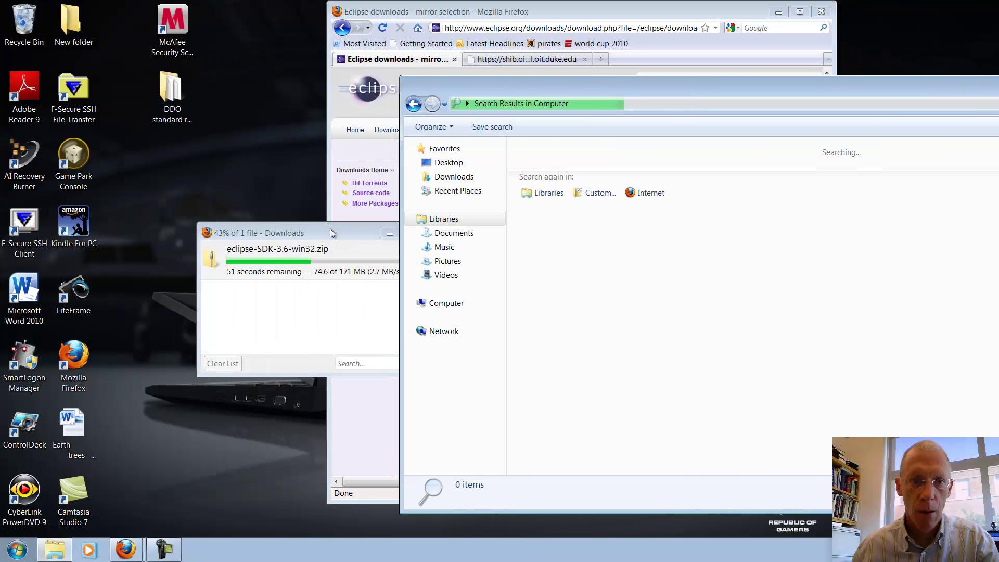
drag(330, 229, 423, 158)
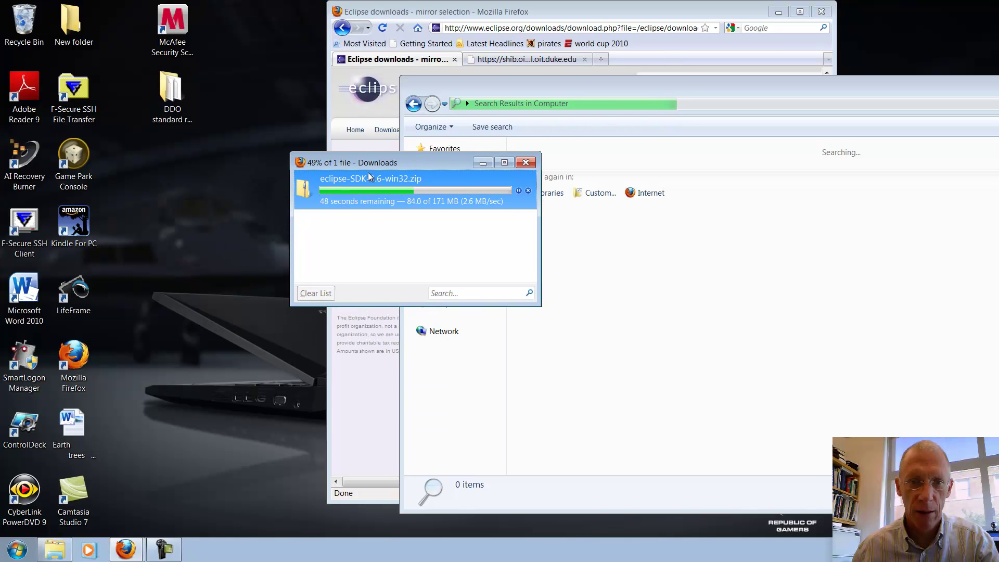
drag(635, 87, 409, 76)
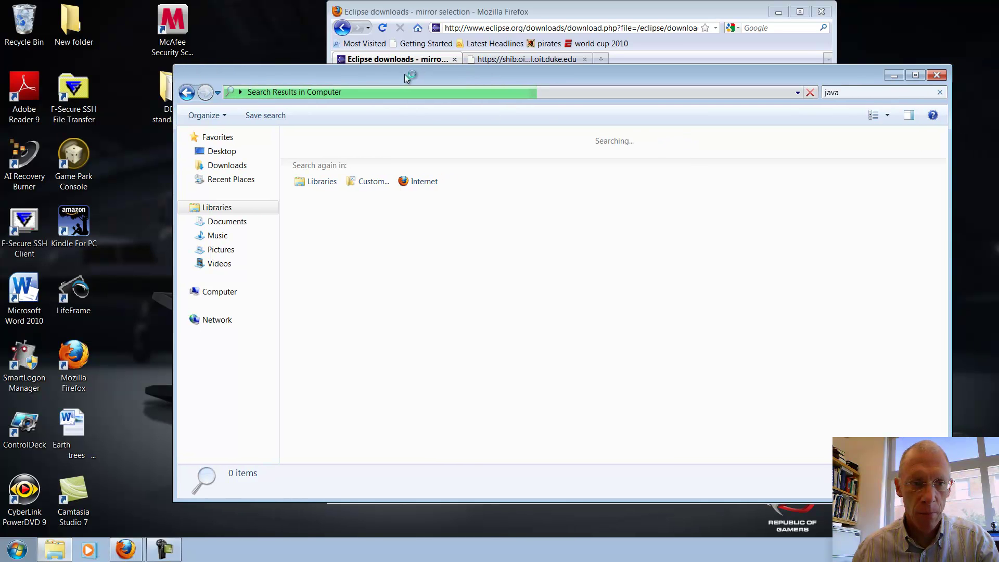
mouse_move(404, 74)
mouse_down()
mouse_move(554, 113)
mouse_move(626, 161)
mouse_move(445, 97)
mouse_move(407, 66)
mouse_up()
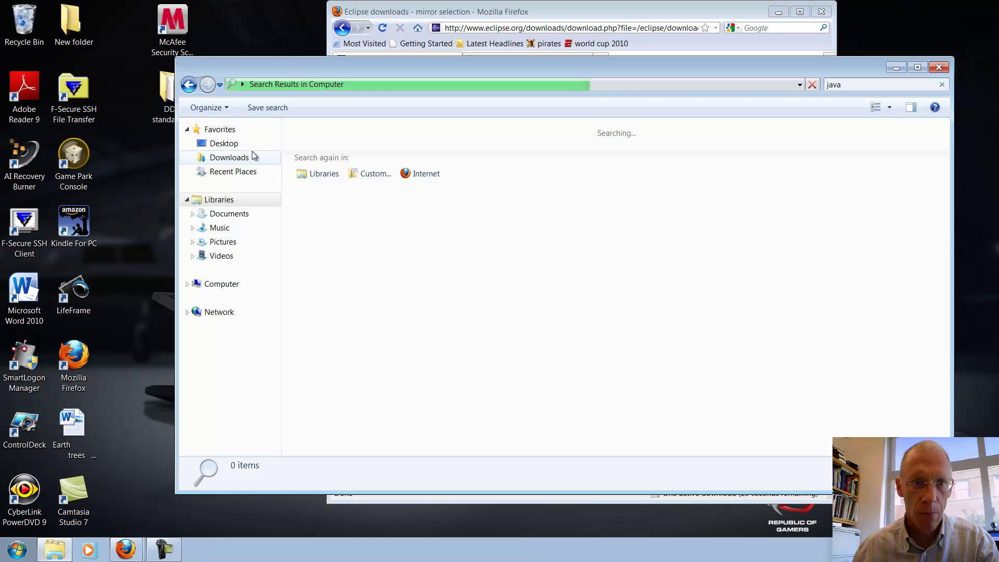
click(236, 162)
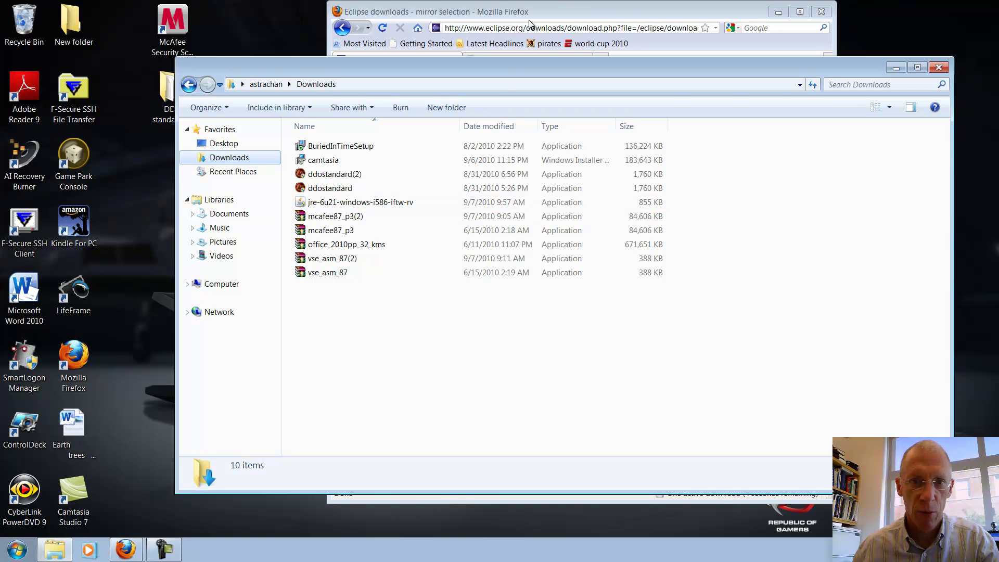
drag(479, 65, 753, 305)
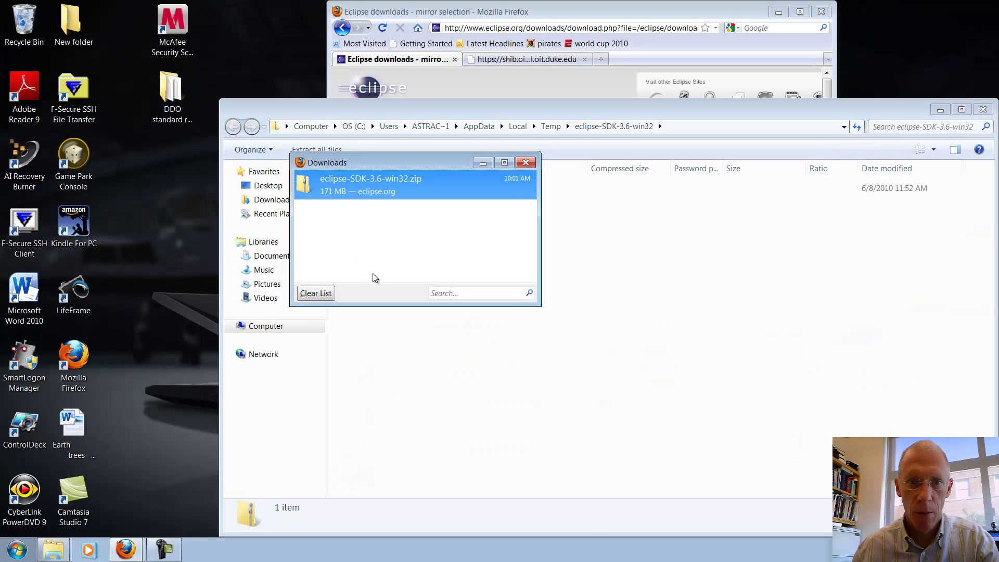
Open the downloaded eclipse-SDK-3.6-win32.zip, close the Downloads folder window, and select the archive's eclipse folder.
double_click(308, 186)
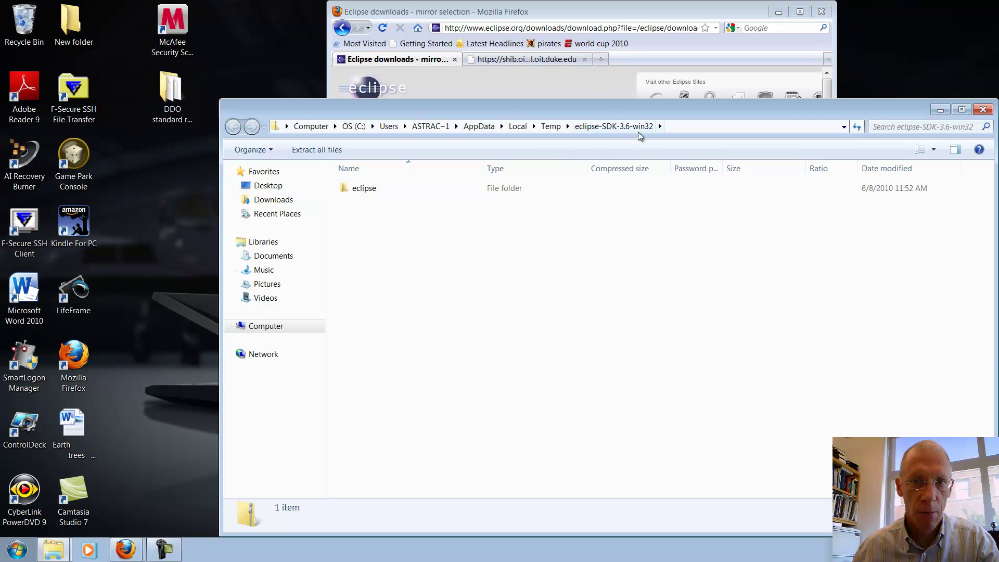
drag(598, 102, 433, 68)
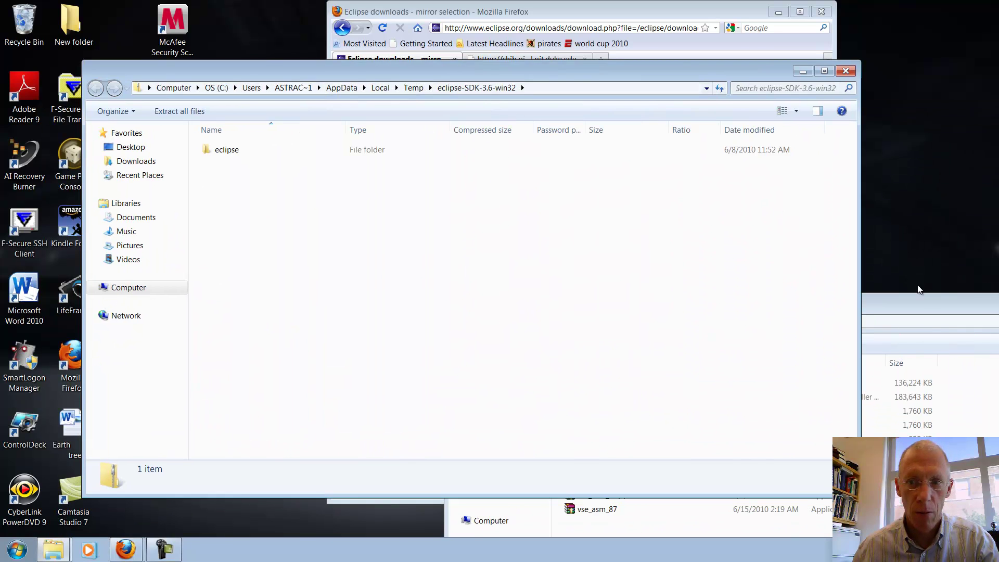
drag(906, 300, 627, 45)
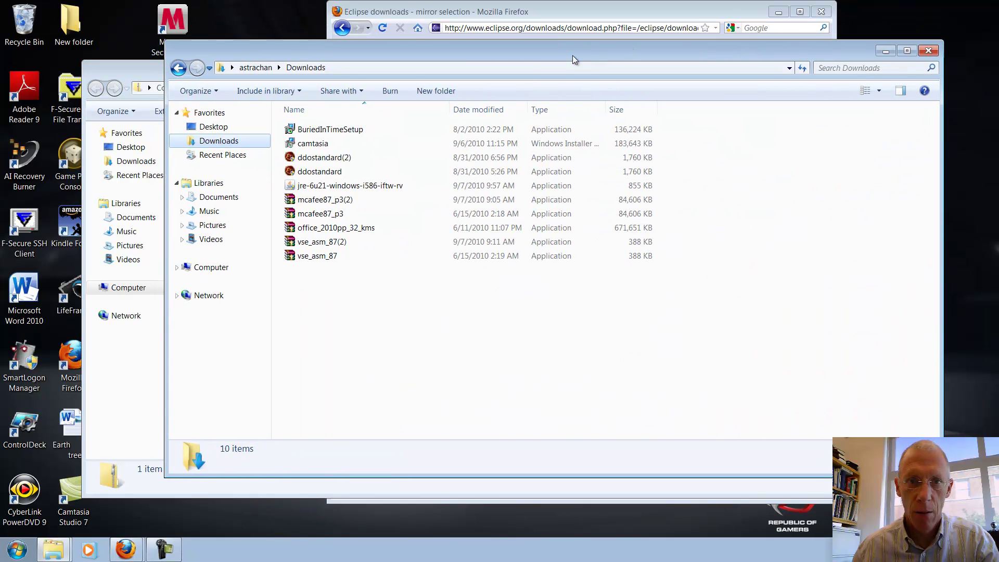
click(928, 50)
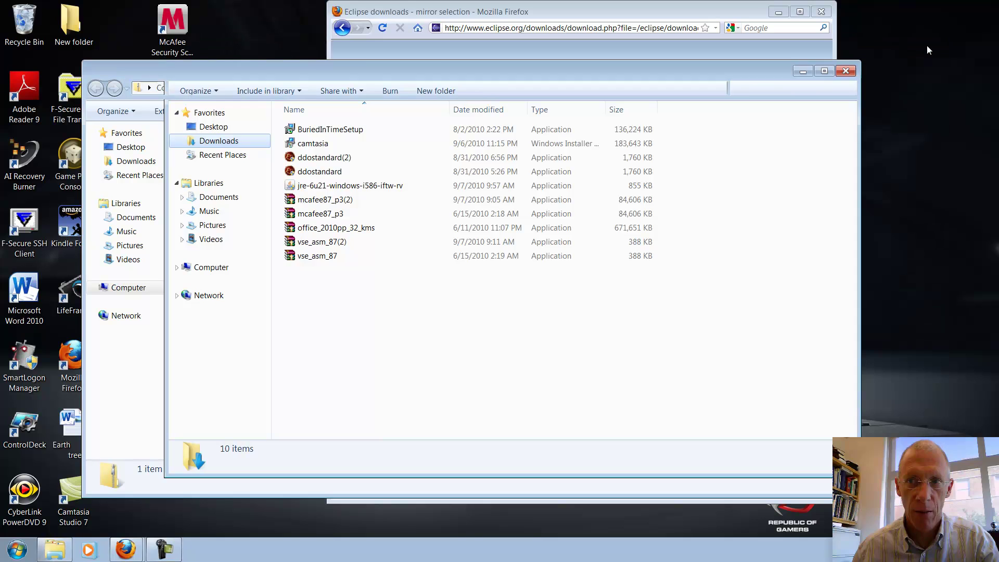
drag(269, 72, 388, 44)
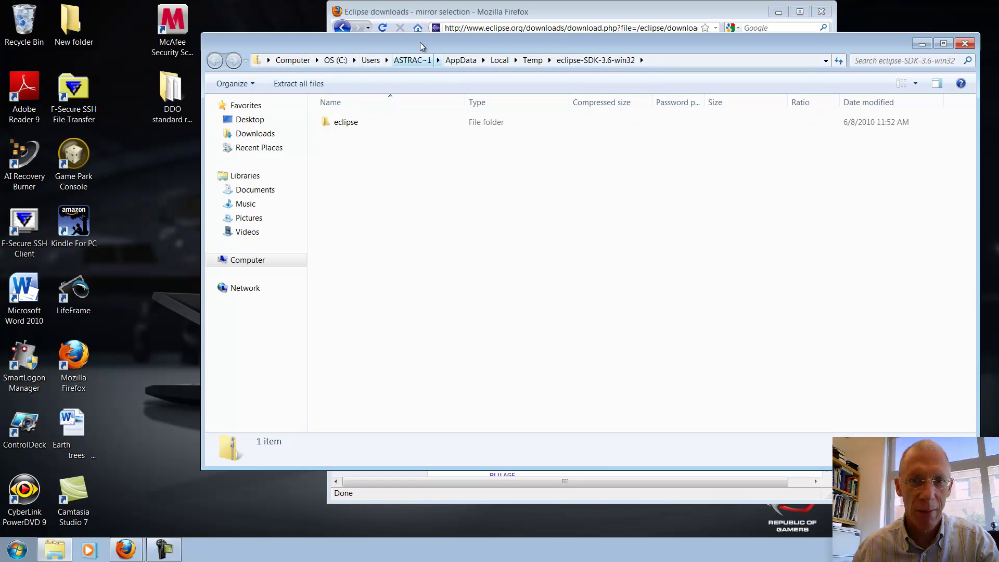
click(345, 120)
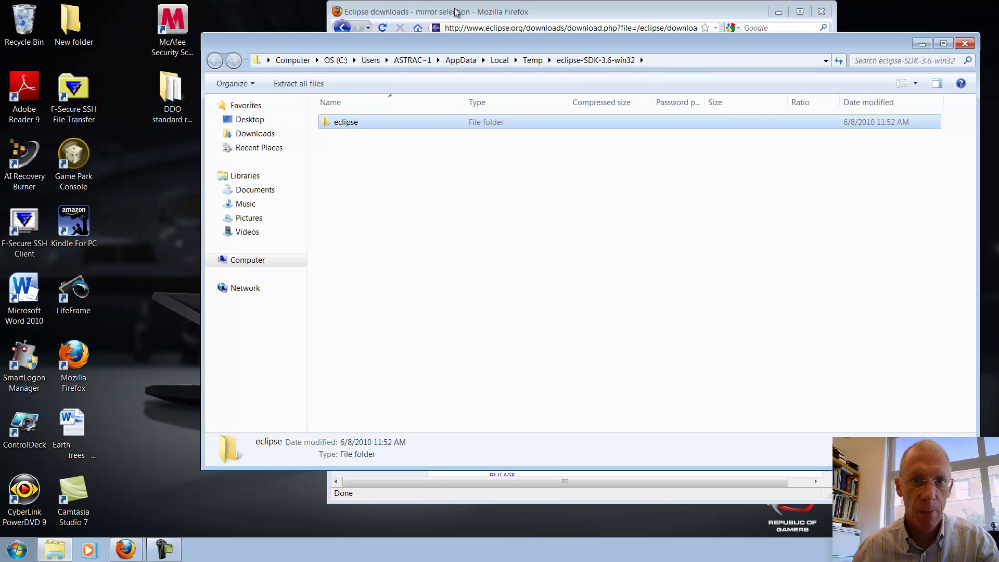
Show the C: drive in a second file explorer window and copy the archive's eclipse folder to the desktop.
drag(414, 44, 424, 44)
click(17, 546)
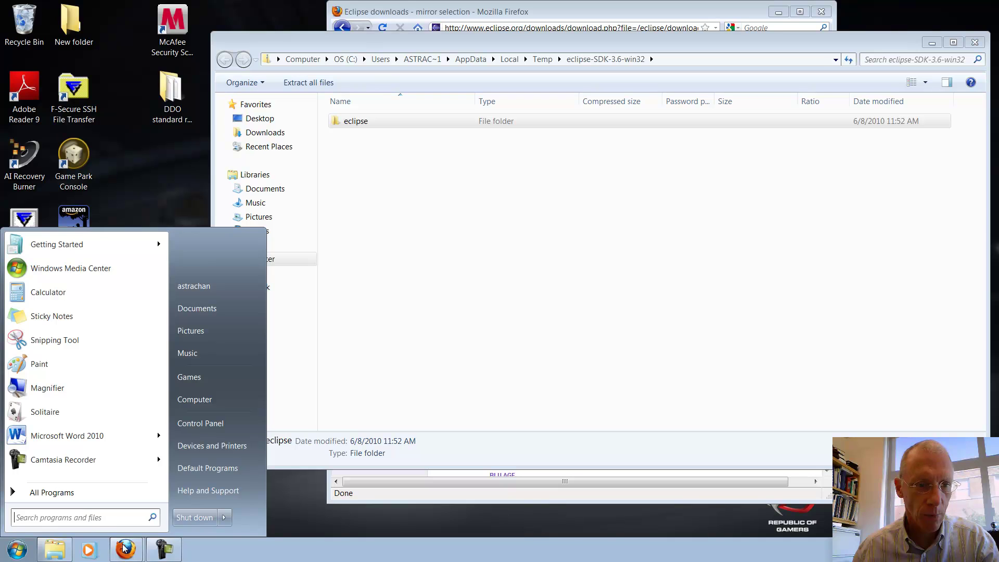
click(58, 554)
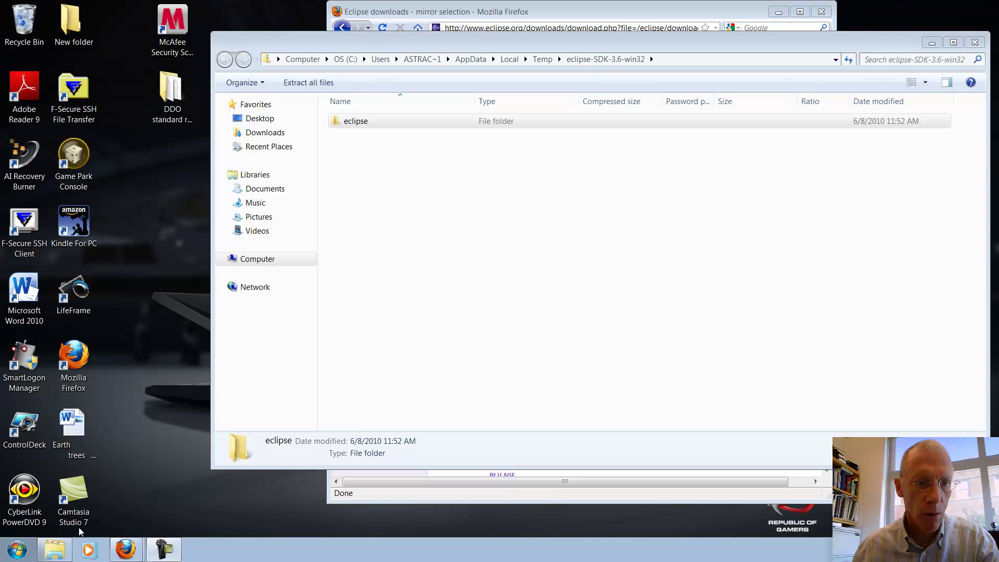
click(76, 500)
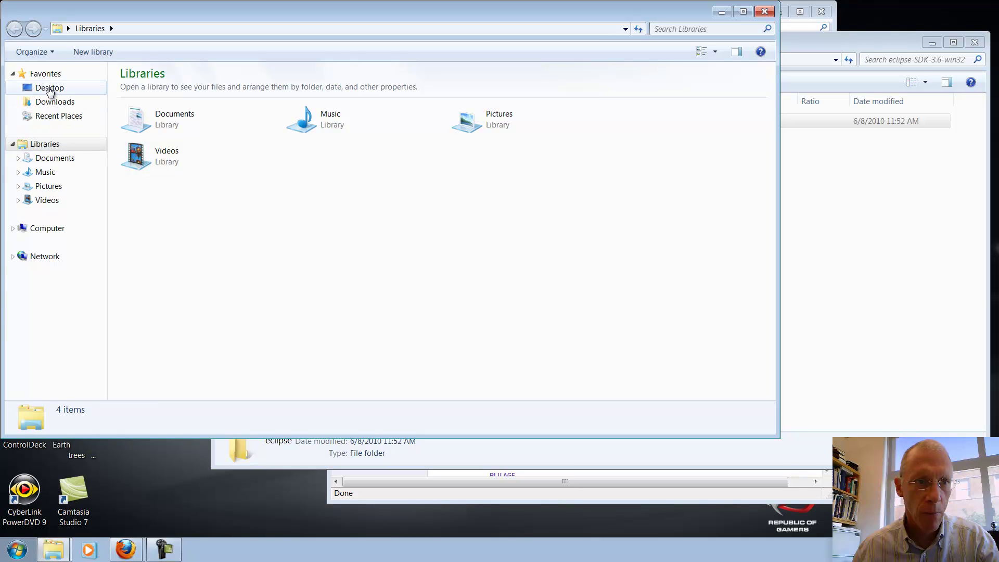
click(36, 230)
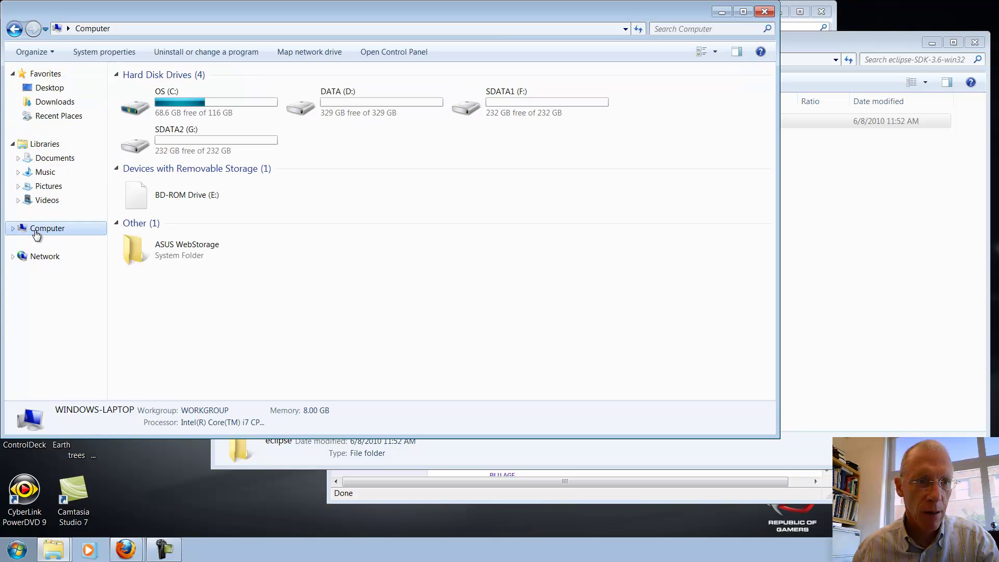
click(181, 103)
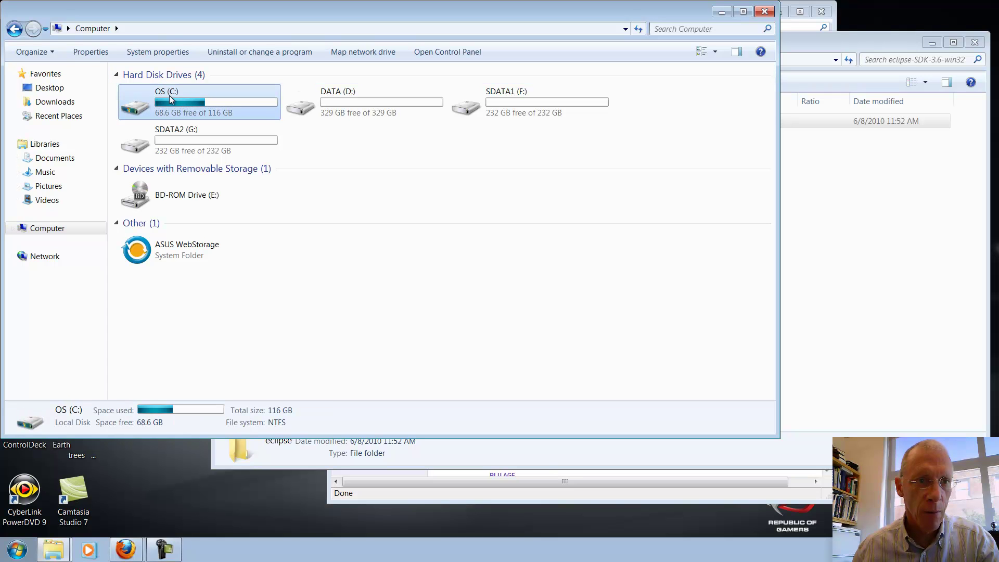
double_click(166, 93)
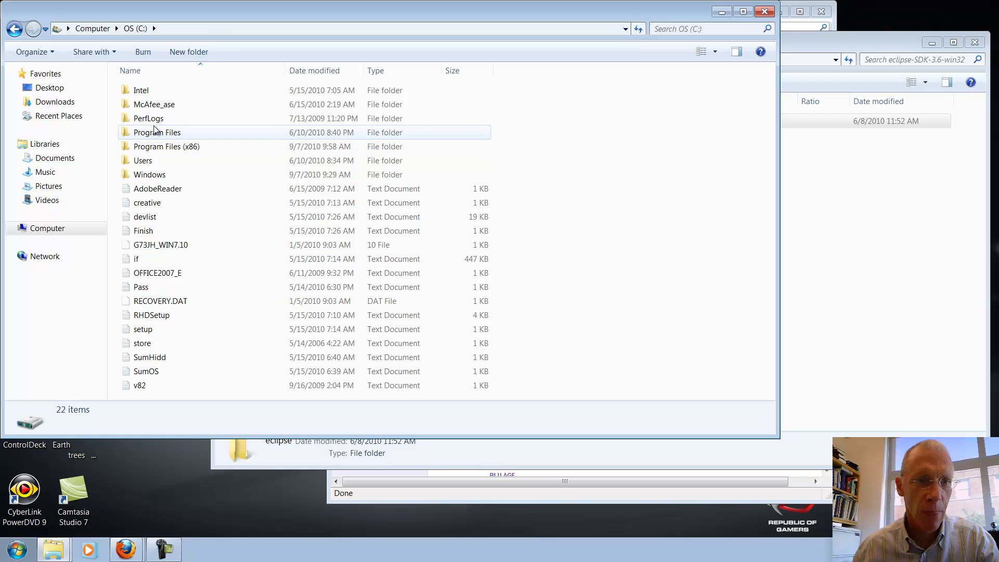
drag(180, 12, 526, 220)
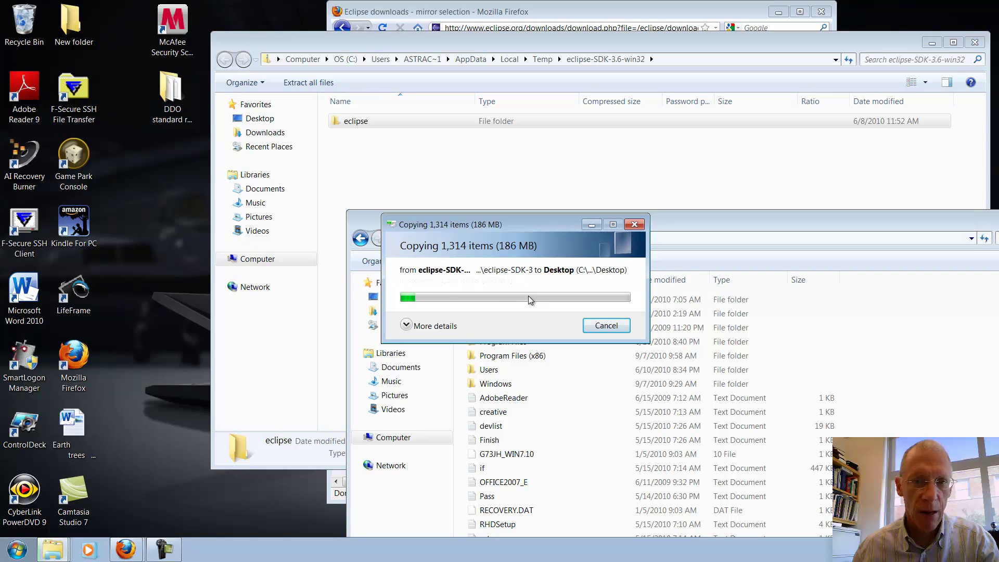
Run java in a new command prompt and close the prompt.
click(18, 549)
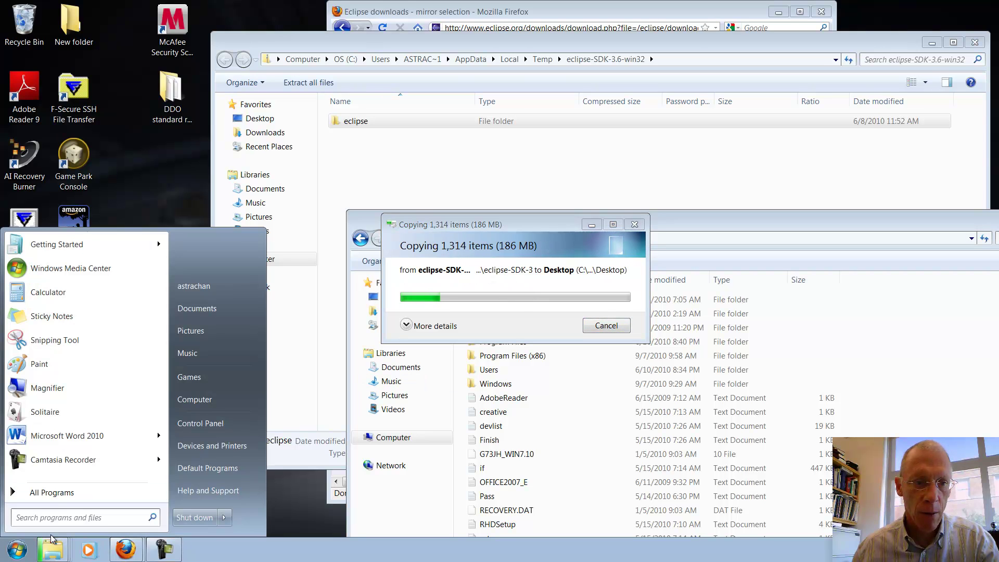
click(56, 521)
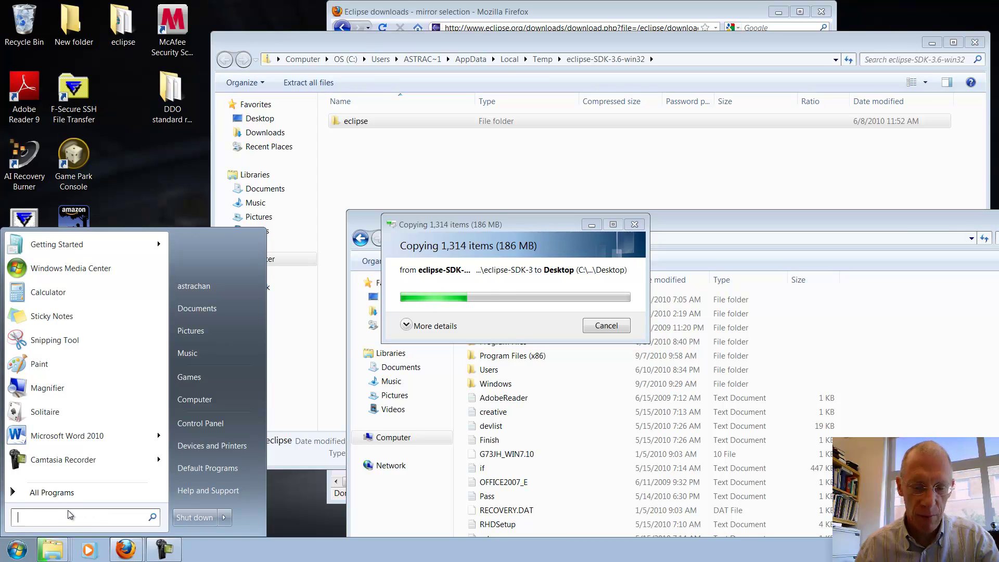
text(cmd)
key(Return)
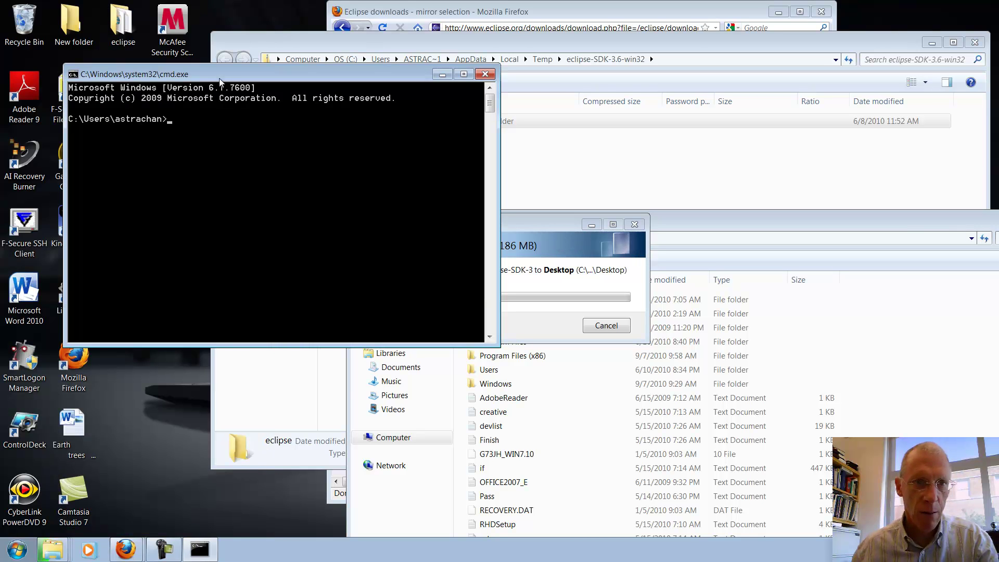
drag(218, 70, 695, 192)
text(java)
key(Return)
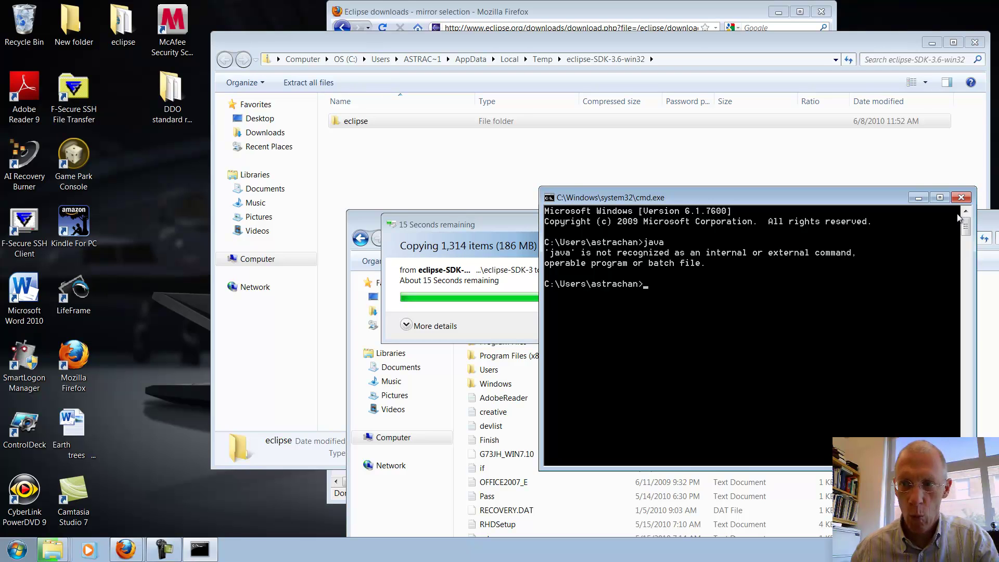
click(961, 197)
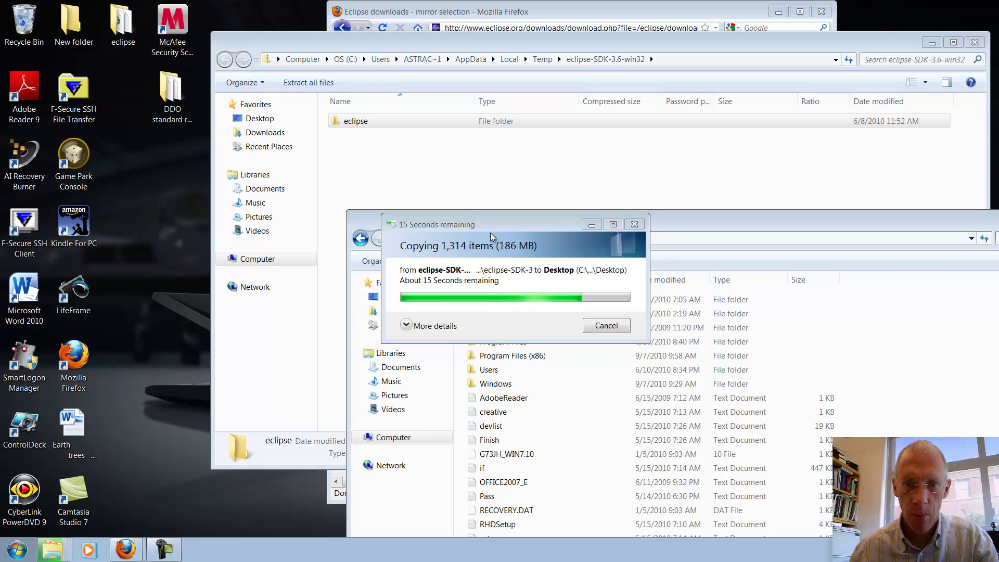
Move the copy progress window aside and return the browser to the course's Getting up and Running With Python page.
drag(523, 217, 520, 111)
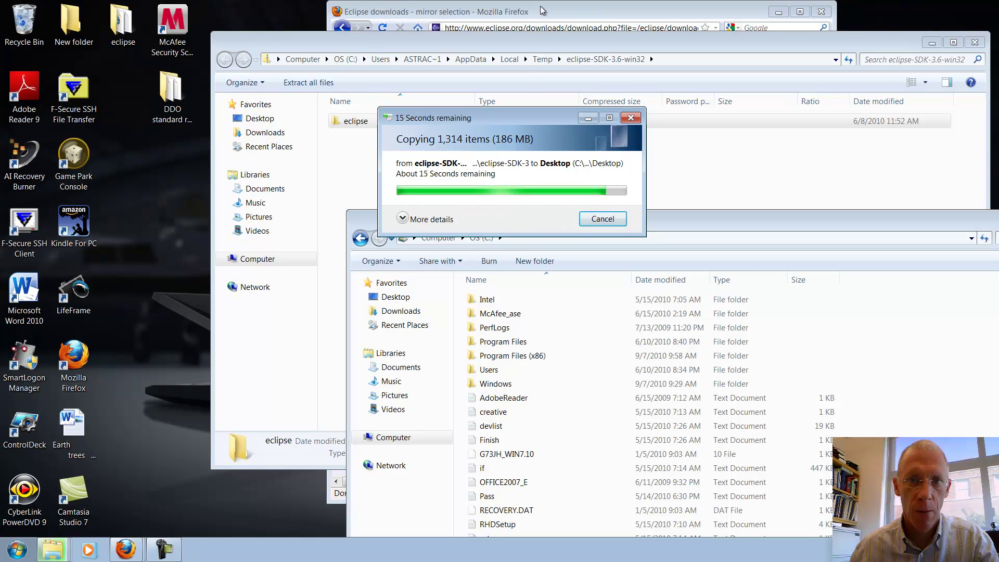
drag(543, 10, 696, 33)
drag(465, 120, 190, 192)
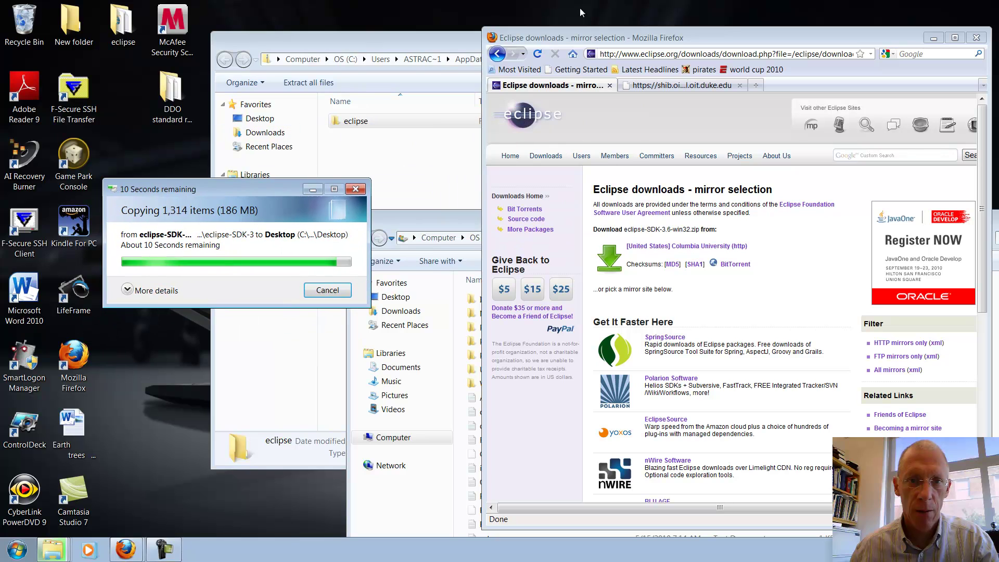
click(495, 55)
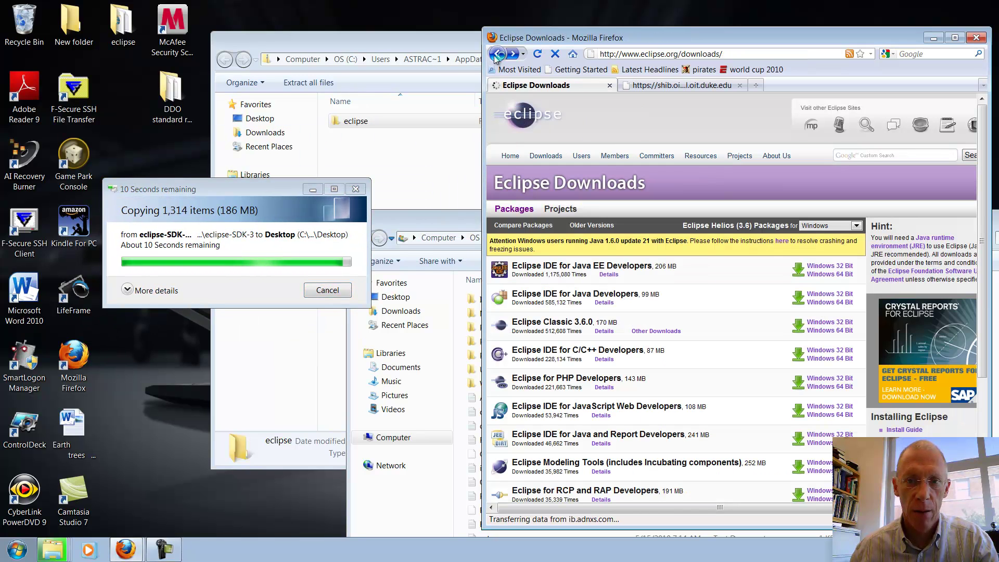
click(495, 55)
click(579, 37)
drag(580, 38, 510, 21)
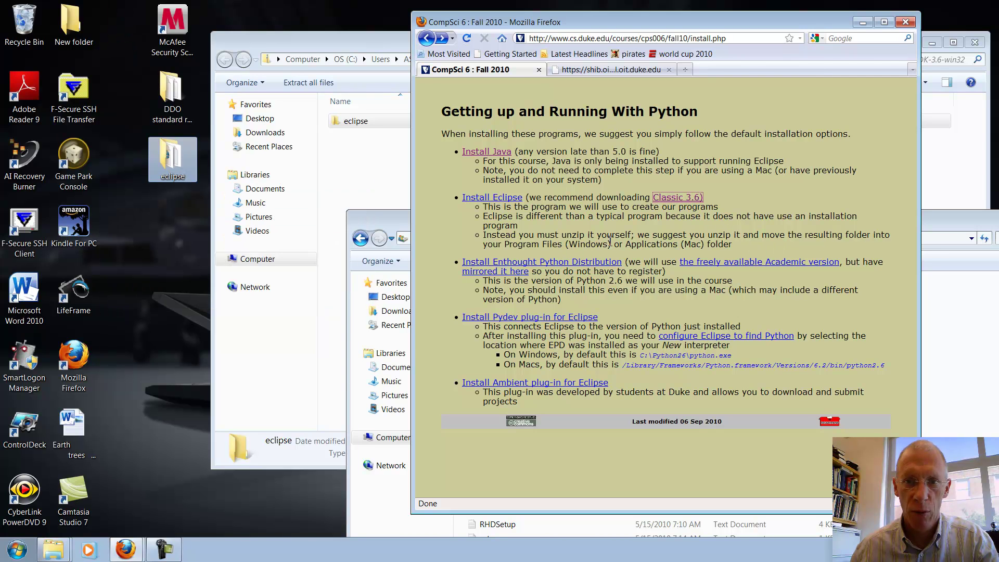
click(187, 149)
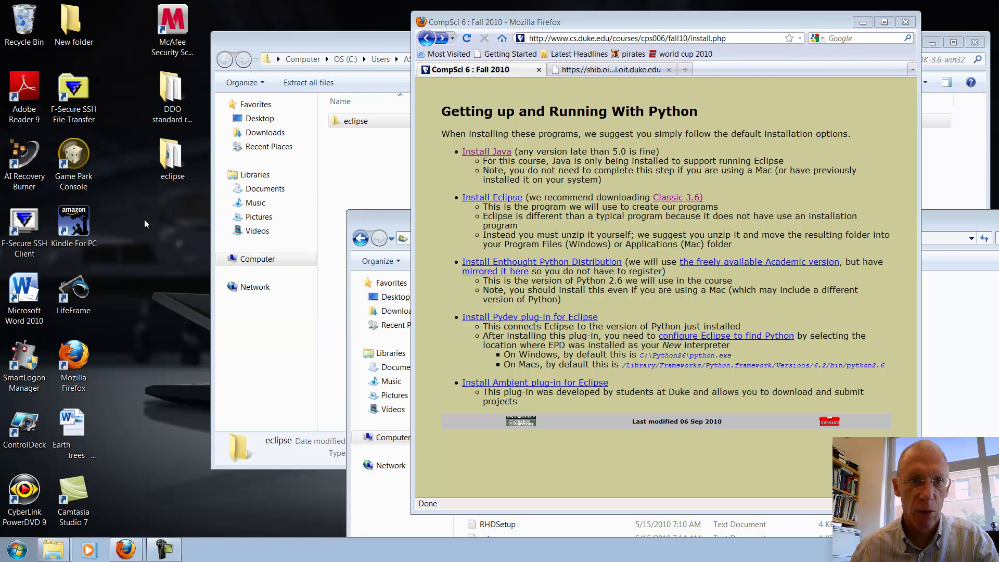
Launch Eclipse from the eclipse folder on the desktop, accepting the suggested workspace folder.
double_click(177, 154)
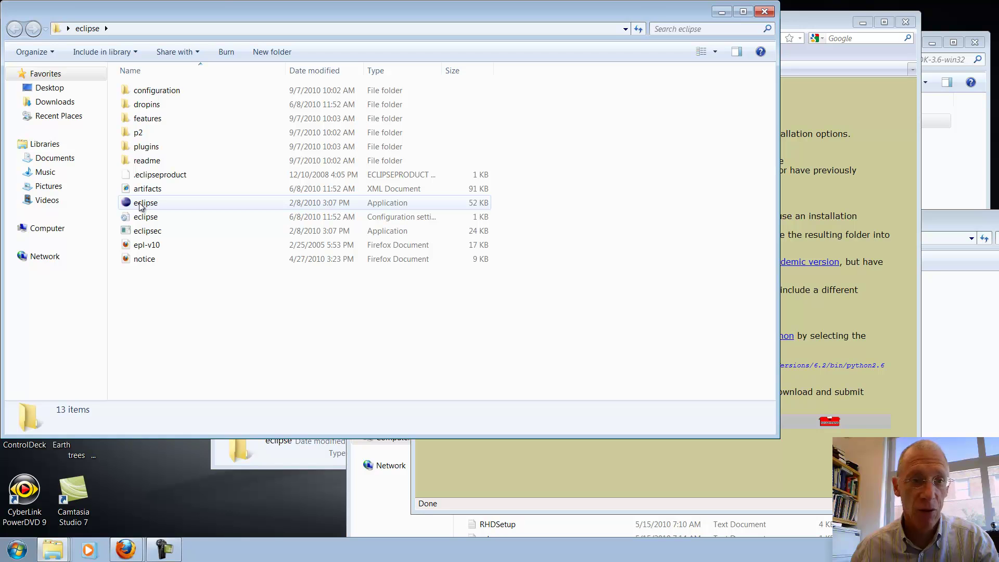
drag(214, 6, 414, 17)
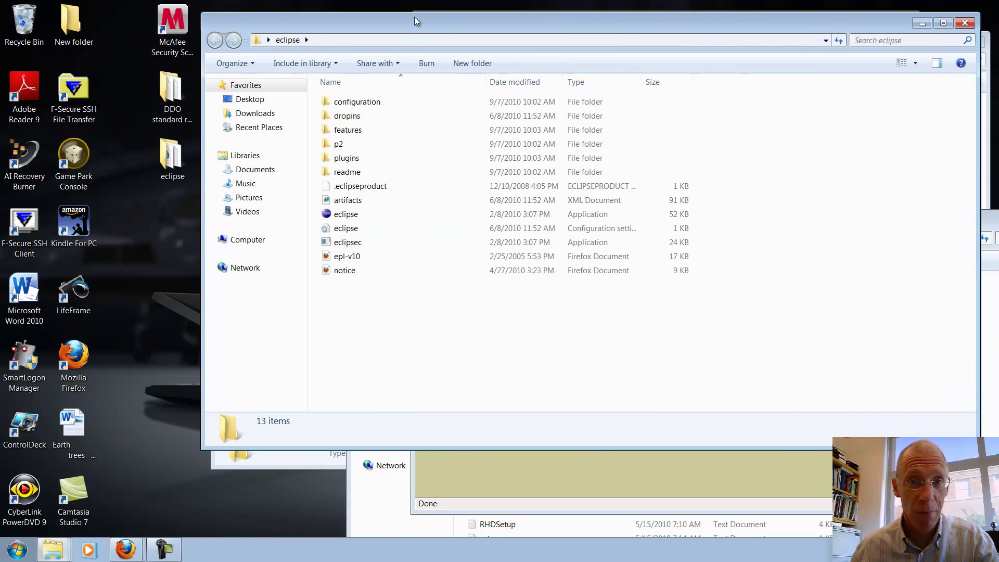
double_click(329, 215)
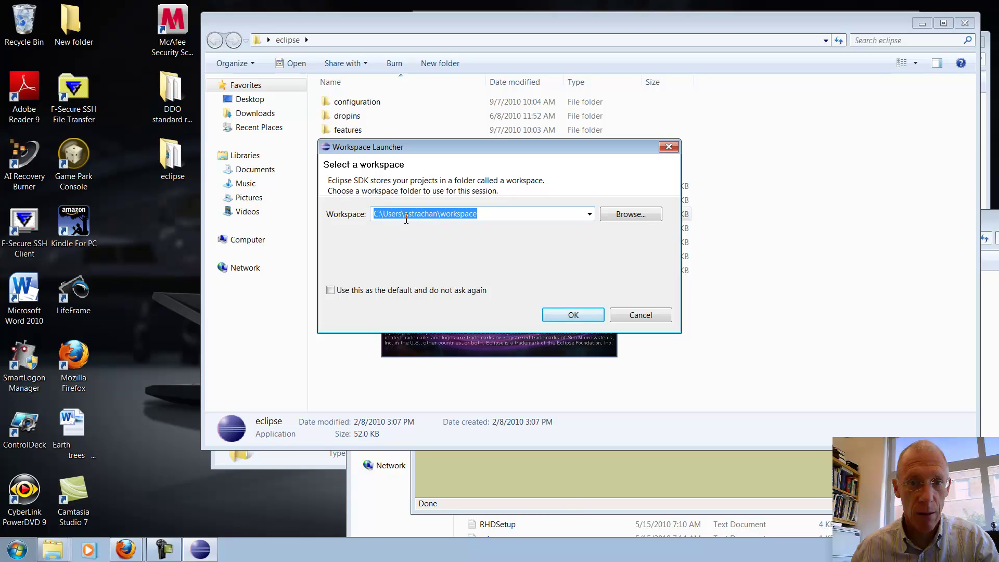
click(579, 315)
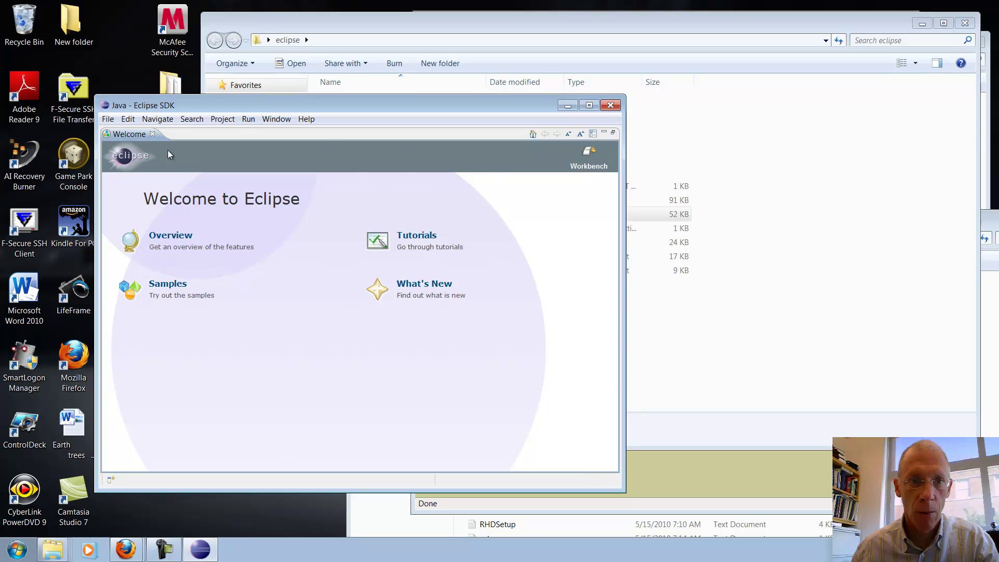
Go from the Eclipse welcome screen to the workbench and move the Eclipse window toward the middle of the desktop.
drag(263, 105, 343, 86)
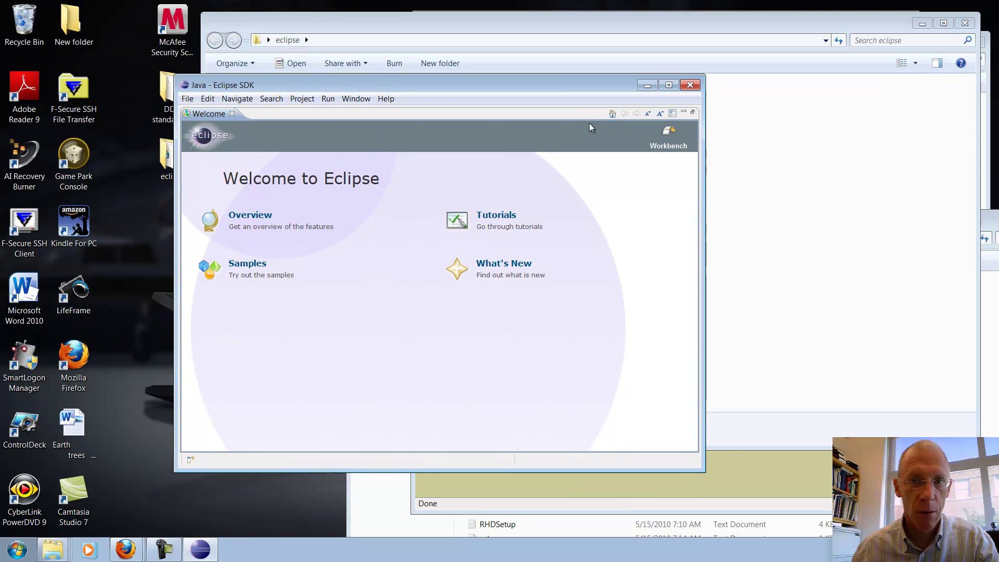
click(670, 132)
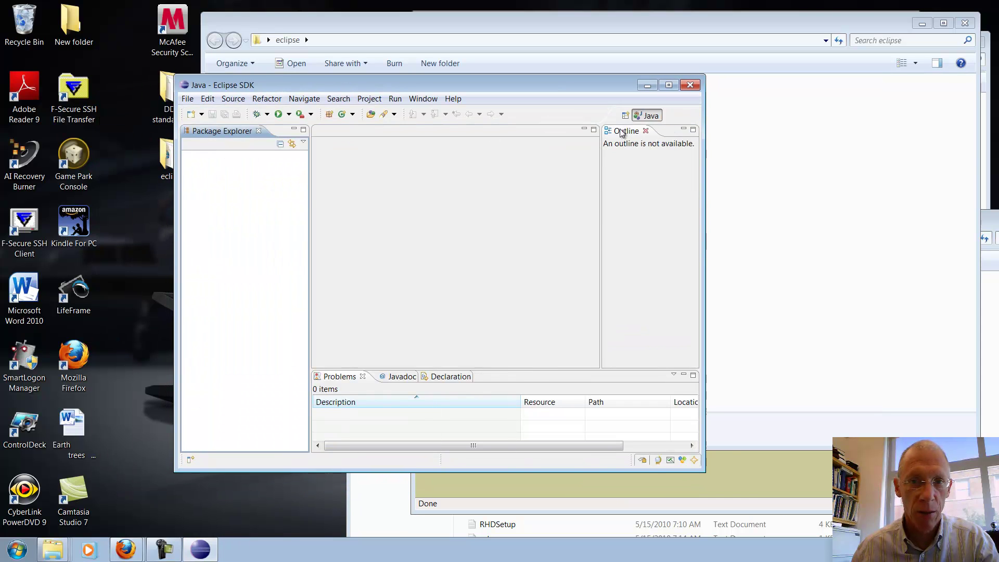
drag(303, 84, 388, 68)
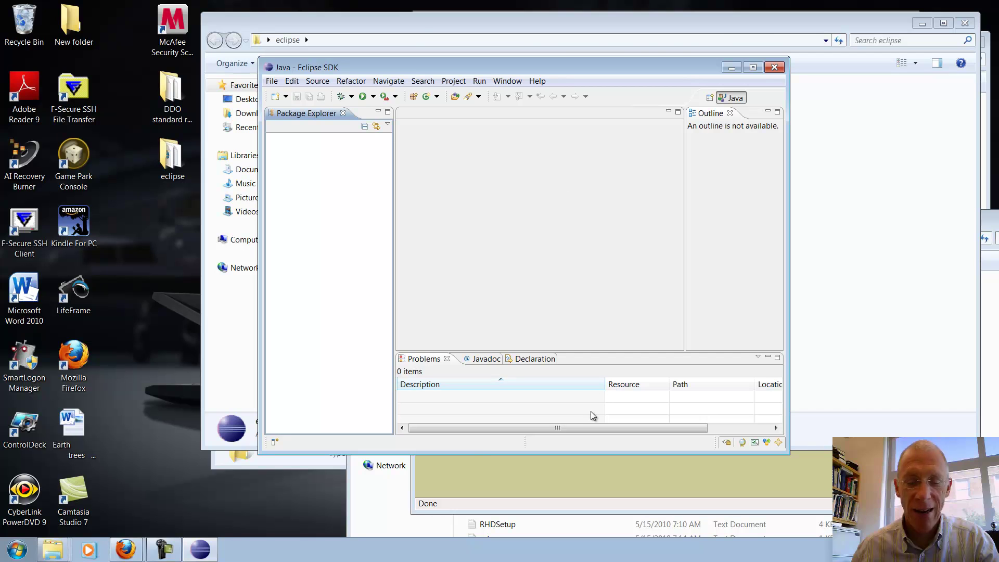
Follow the course page's link to the mirrored Enthought Python Distribution and sign in with the NetID and account password.
click(543, 499)
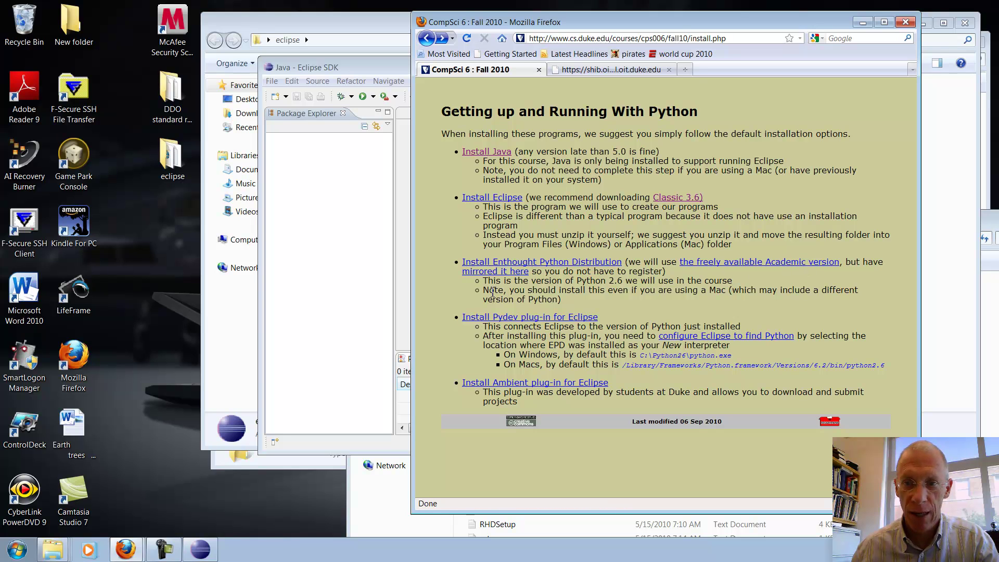
click(501, 271)
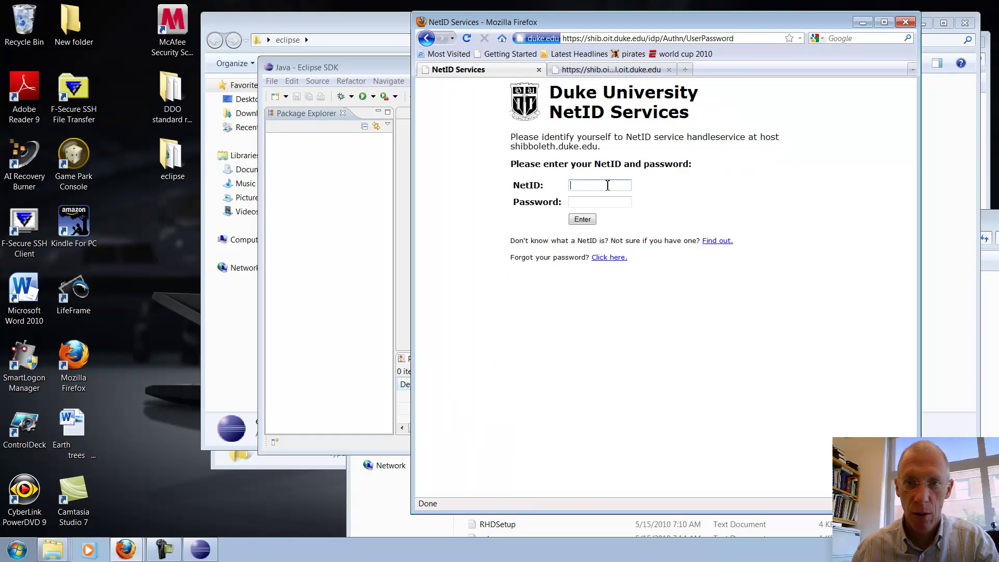
text(ola)
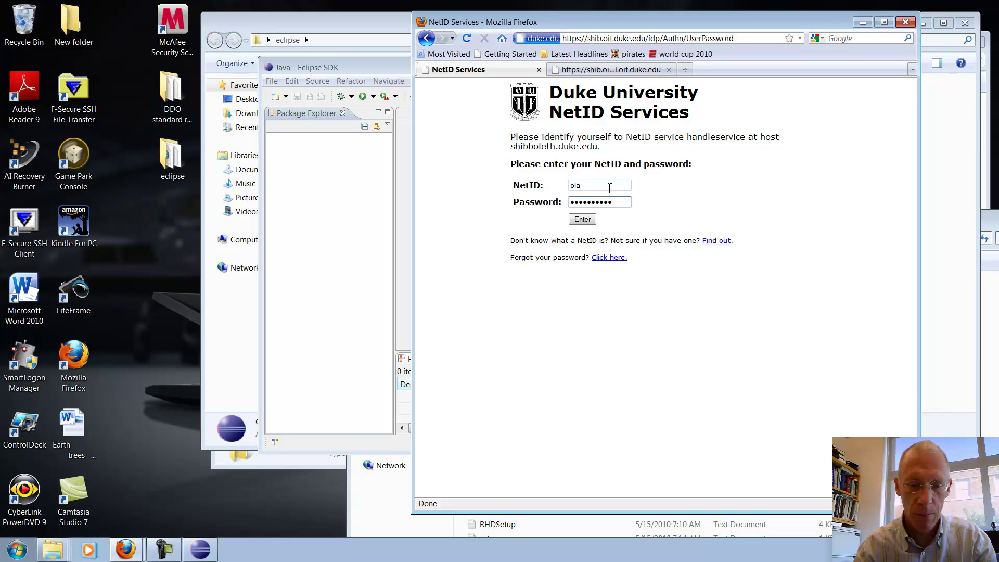
key(Return)
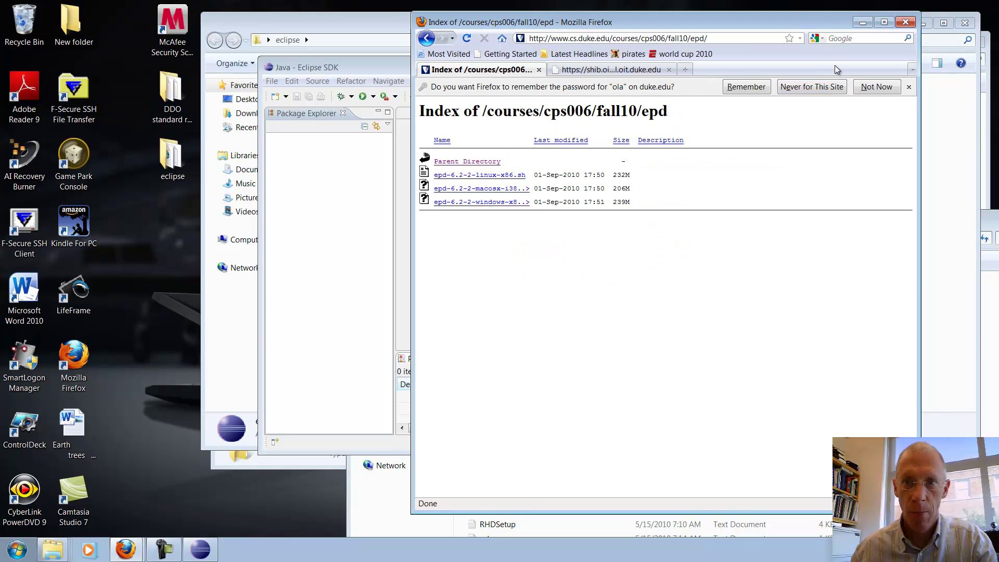
Decline saving the login for now and download the Windows installer epd-6.2-2-windows-x86.msi.
click(879, 87)
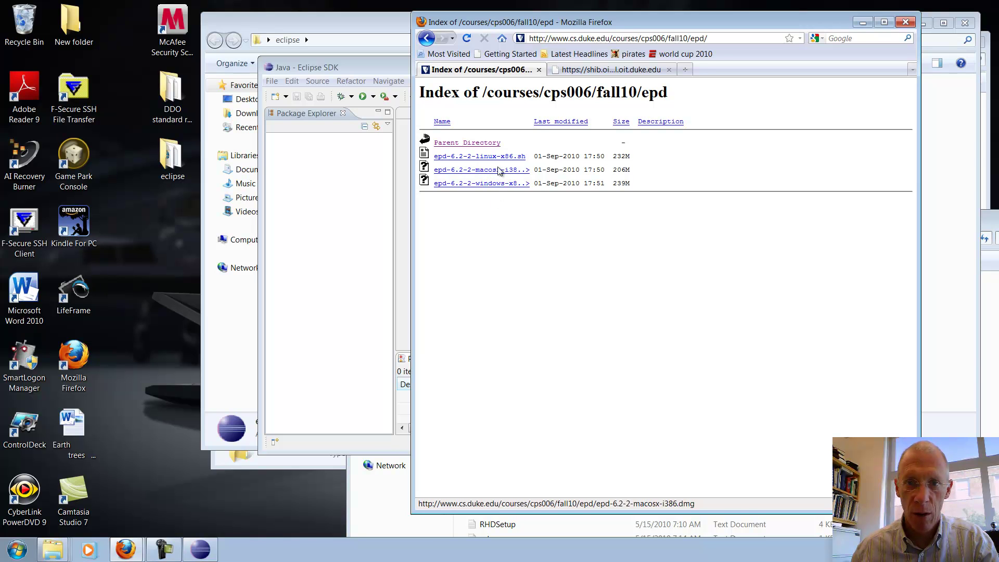
click(500, 187)
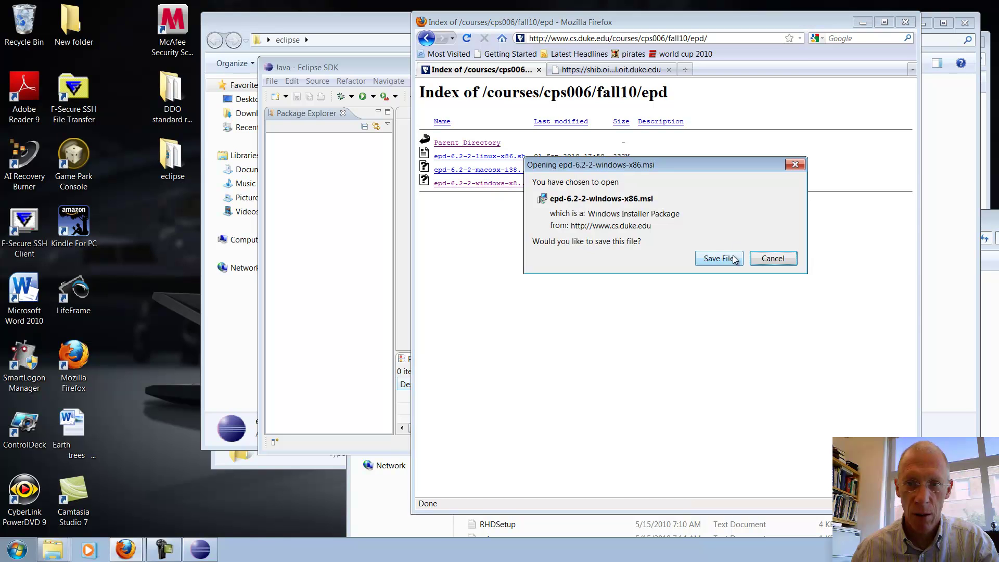
click(734, 259)
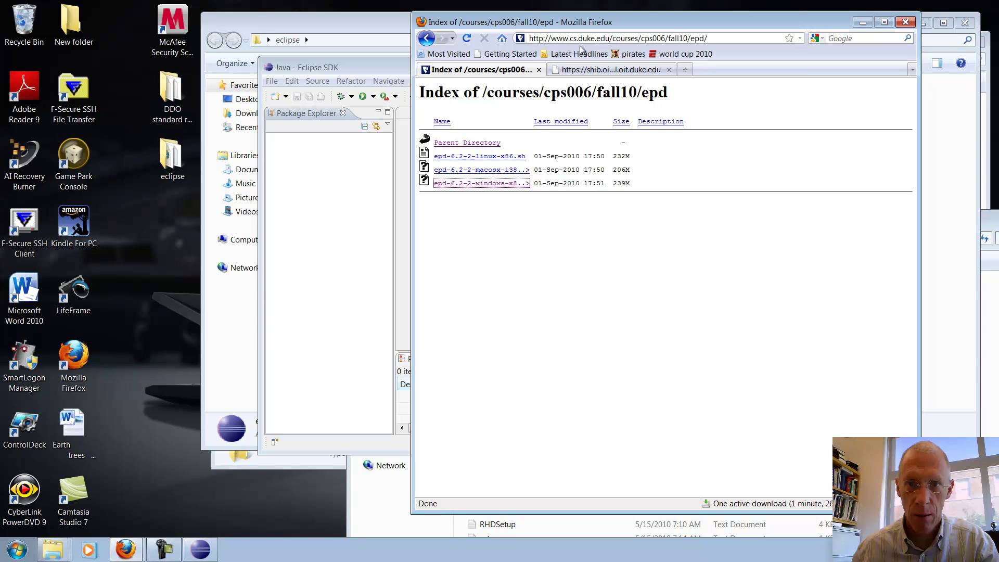
click(430, 37)
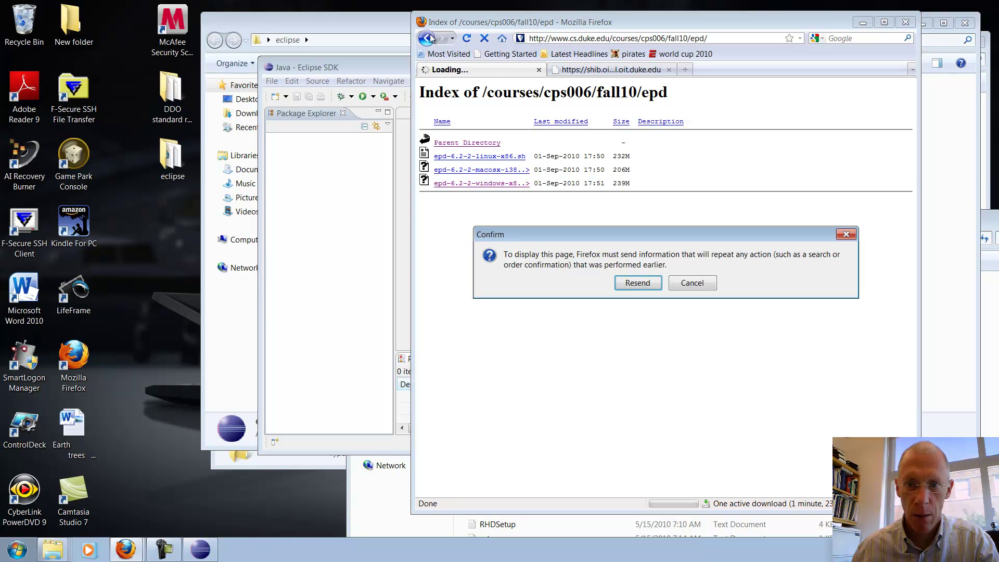
click(694, 283)
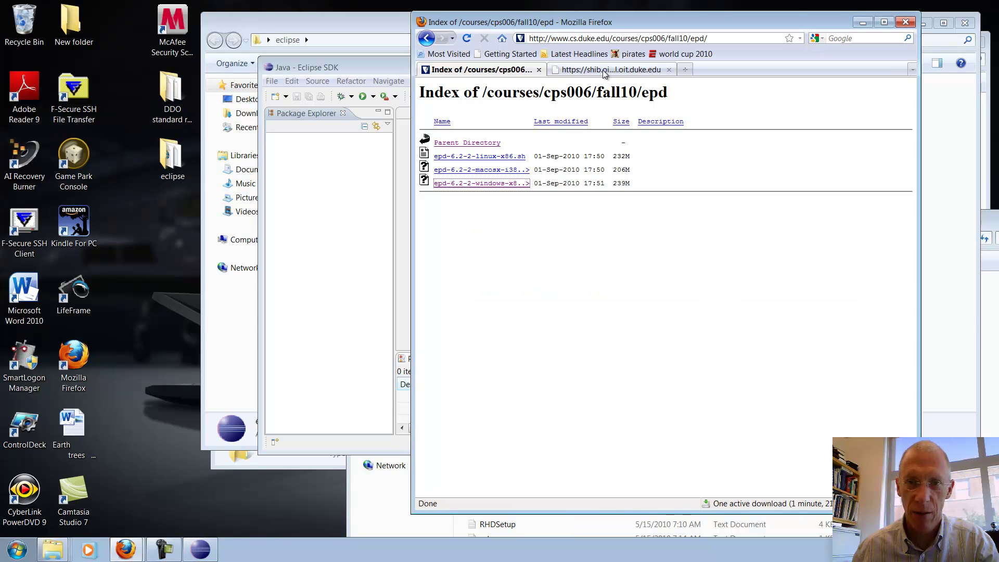
right_click(671, 38)
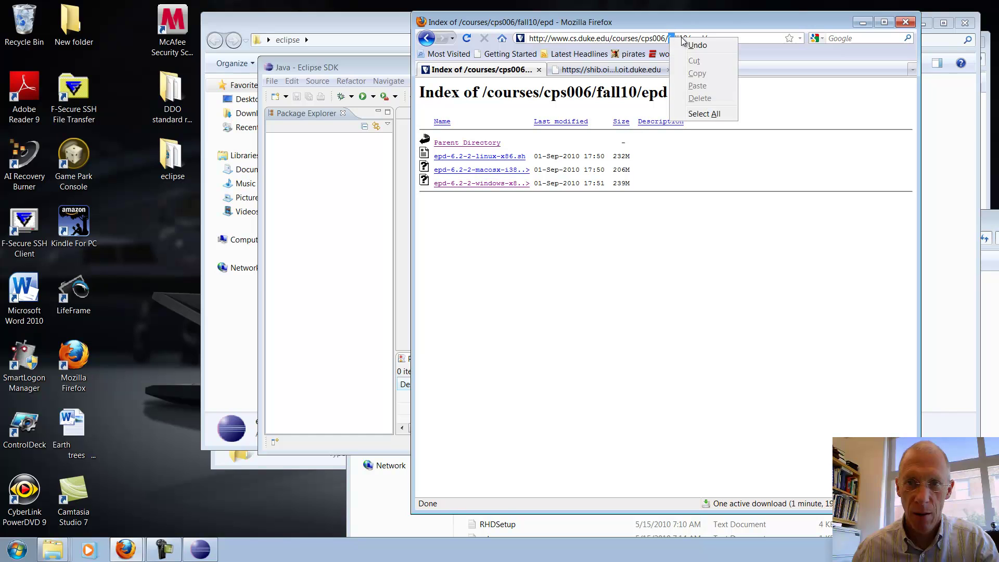
click(692, 40)
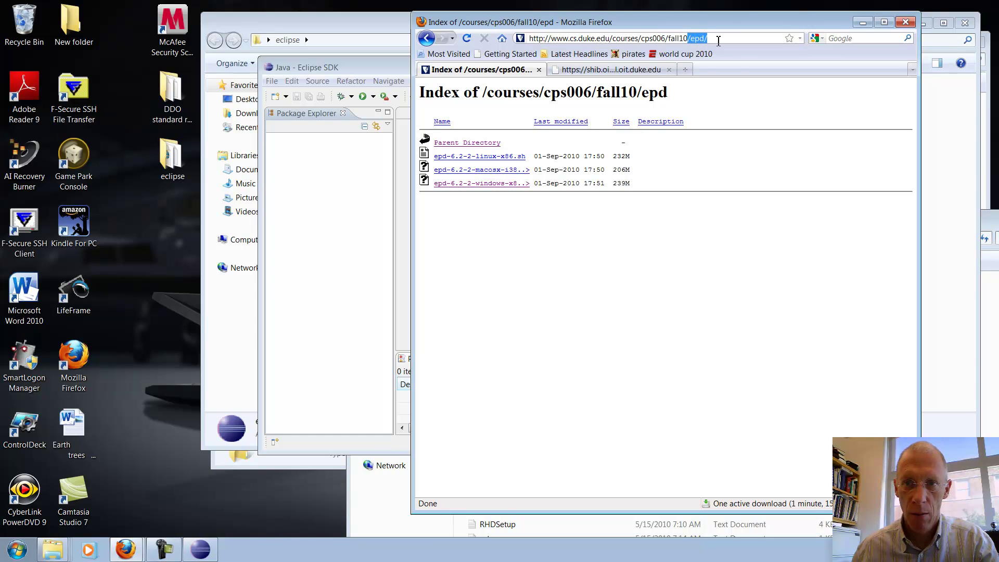
key(BackSpace)
key(Return)
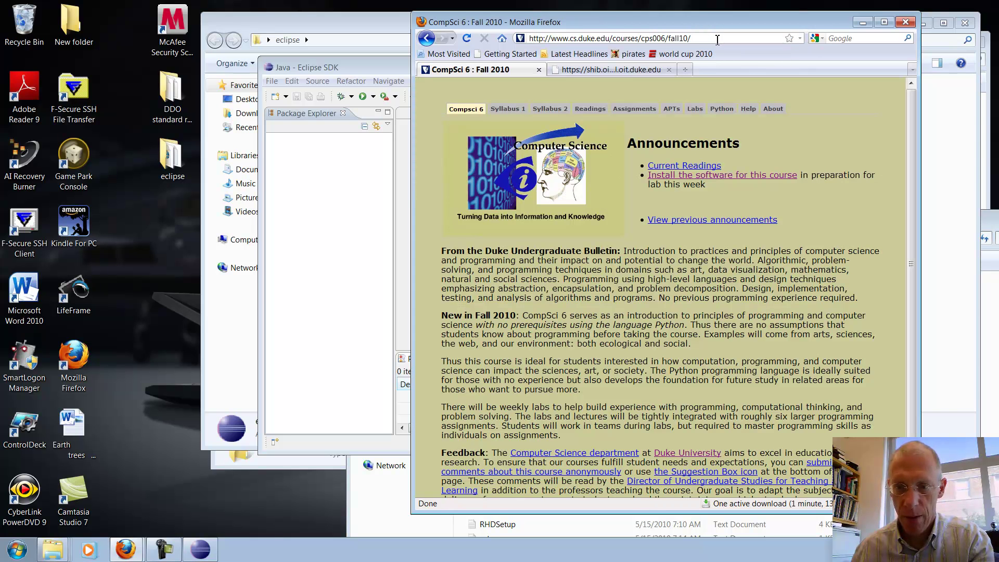
click(749, 108)
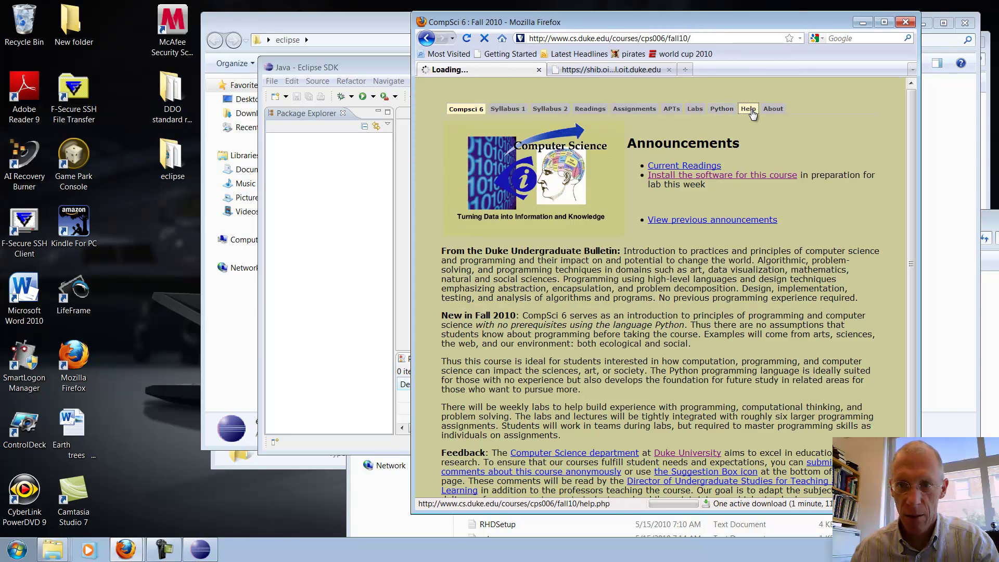
click(526, 213)
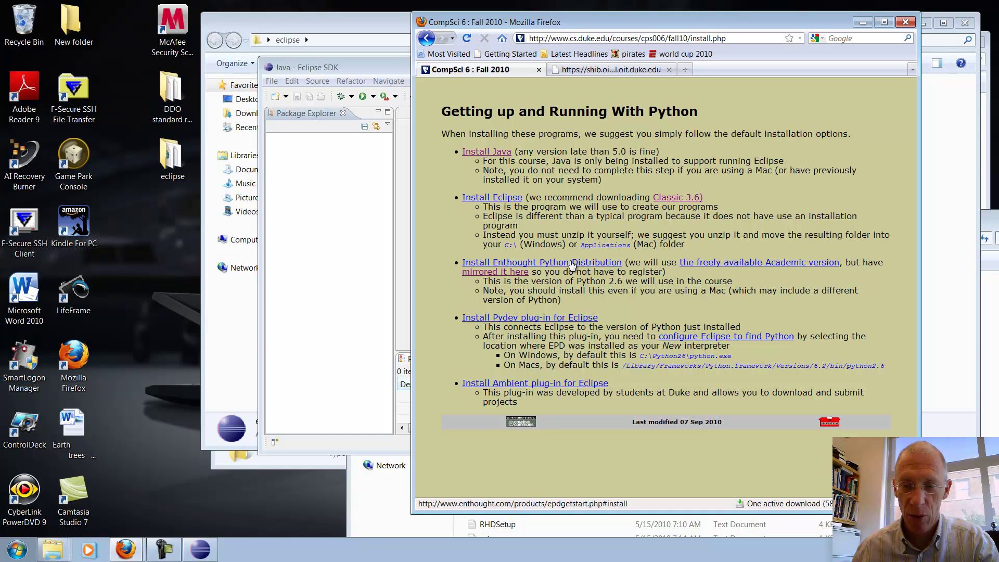
Exit Eclipse SDK and confirm the exit.
click(379, 72)
click(775, 68)
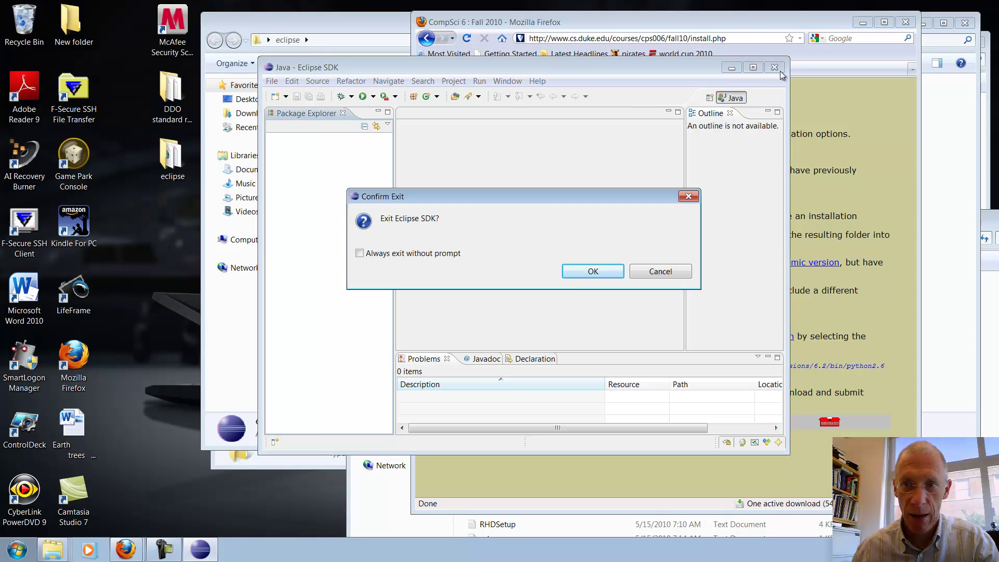
click(577, 275)
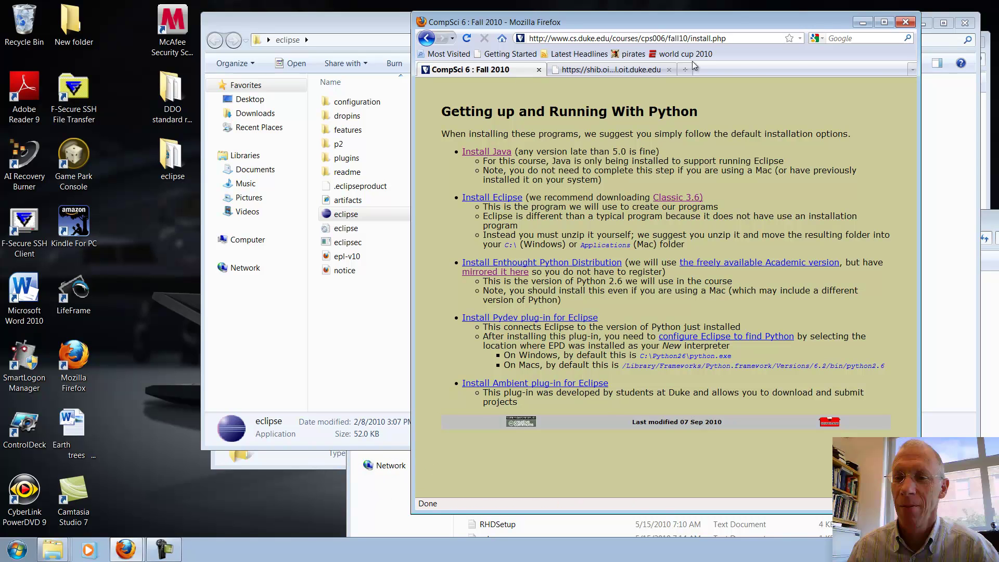
Move the browser window aside and close the C: drive, eclipse folder and eclipse-SDK-3.6-win32 archive windows.
drag(479, 28, 389, 15)
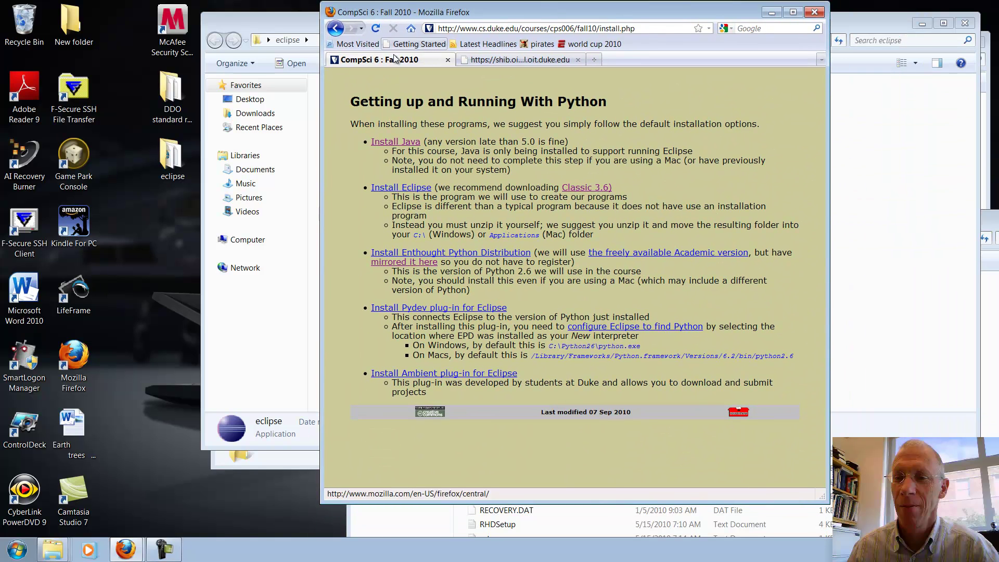
click(572, 526)
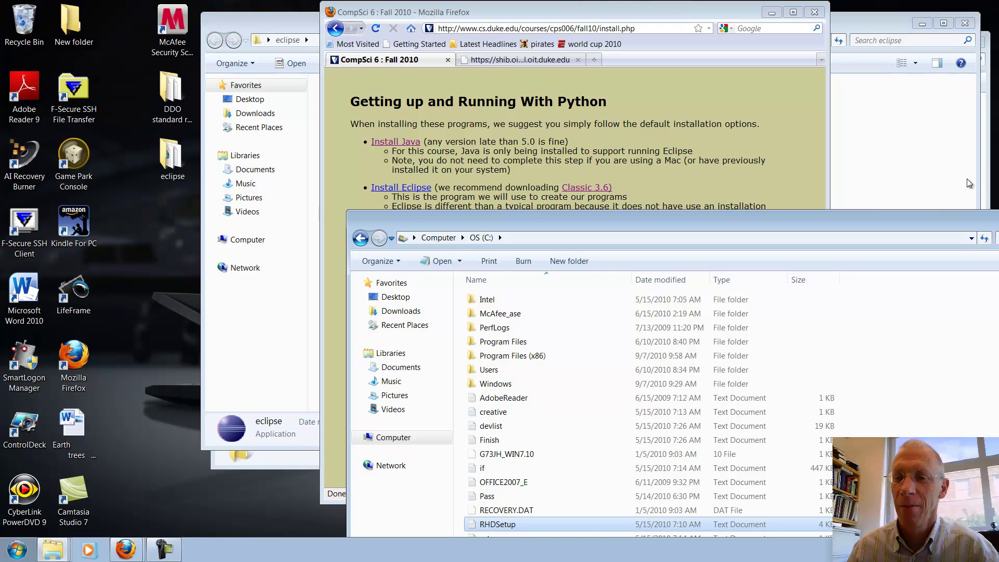
drag(935, 221, 721, 181)
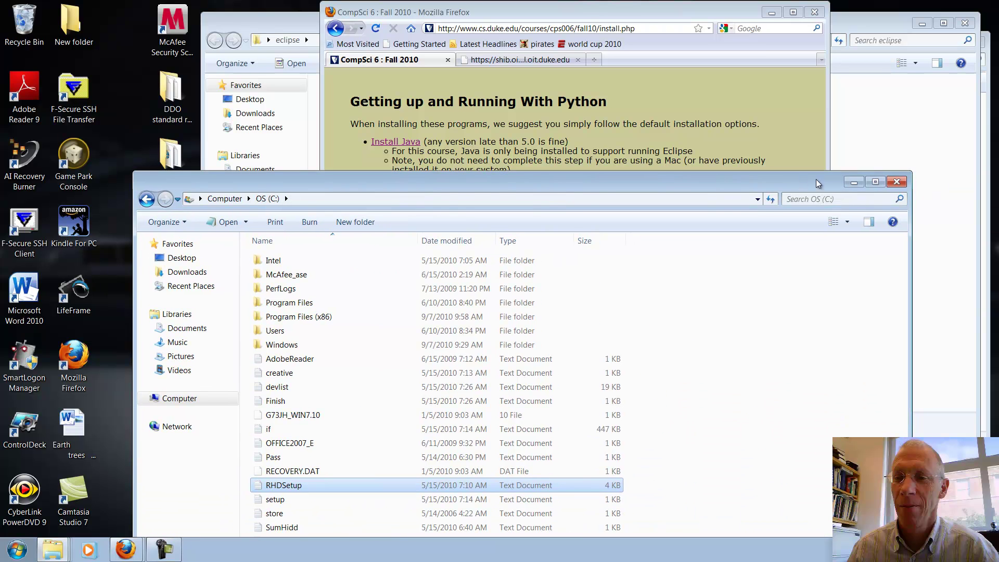
click(897, 181)
drag(878, 19, 862, 211)
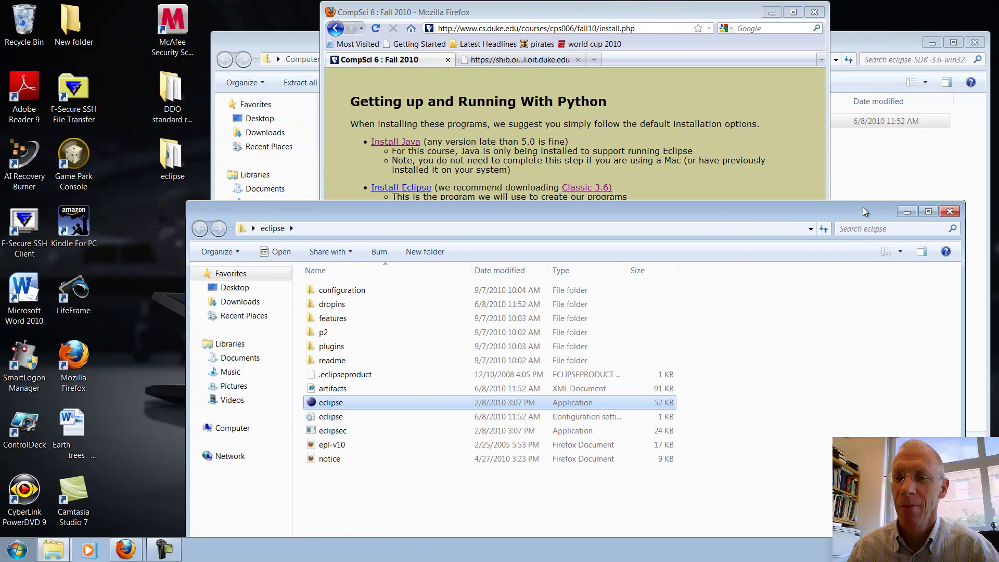
click(950, 211)
click(947, 208)
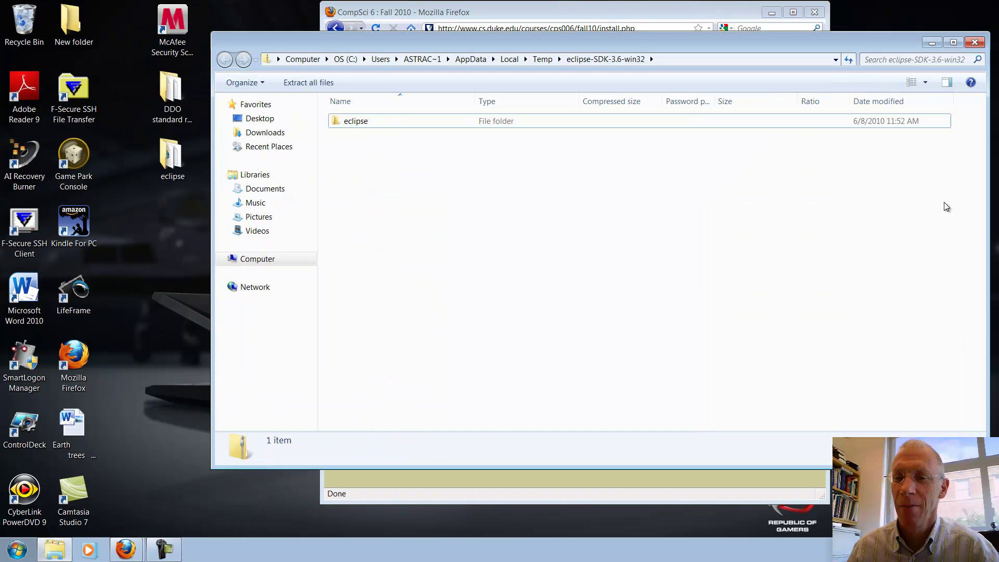
click(975, 42)
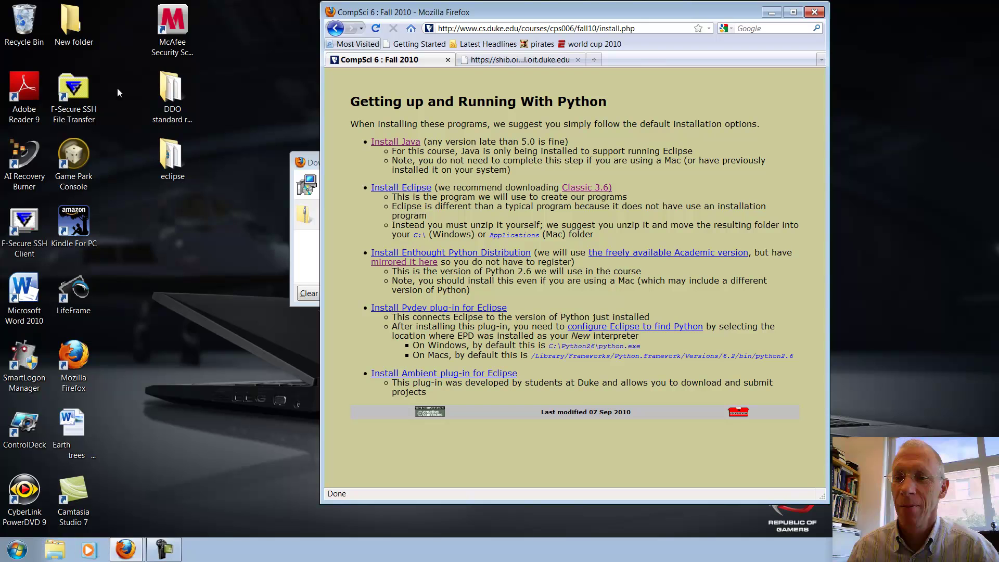
Run the downloaded epd-6.2-2-windows-x86.msi from the browser's download list, allowing the unverified publisher.
click(305, 268)
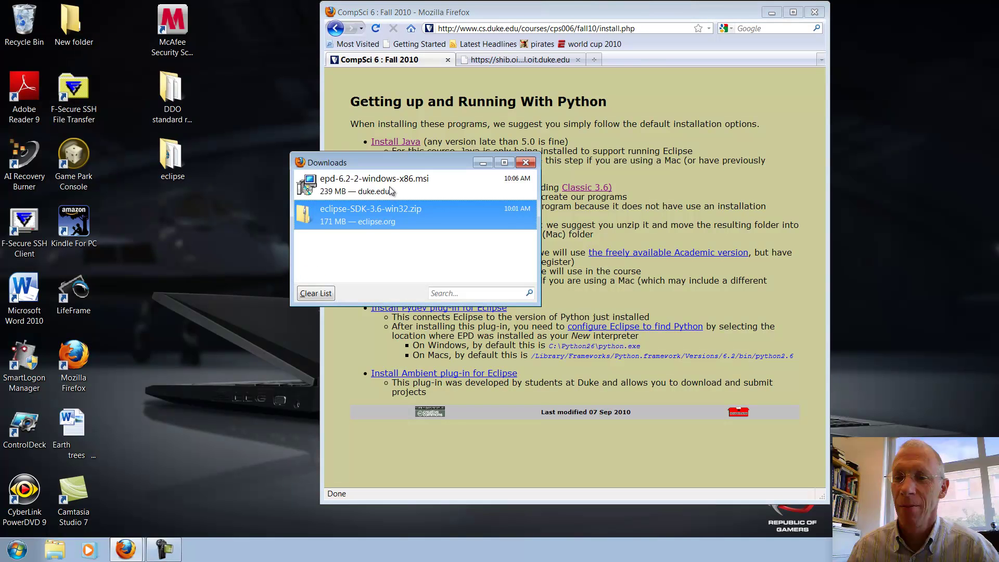
click(387, 181)
double_click(386, 179)
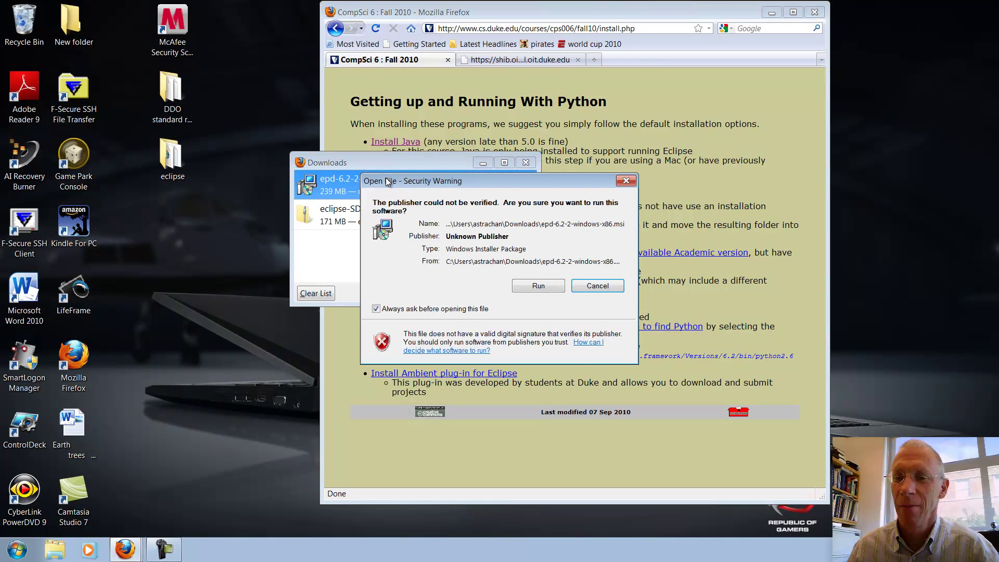
click(536, 287)
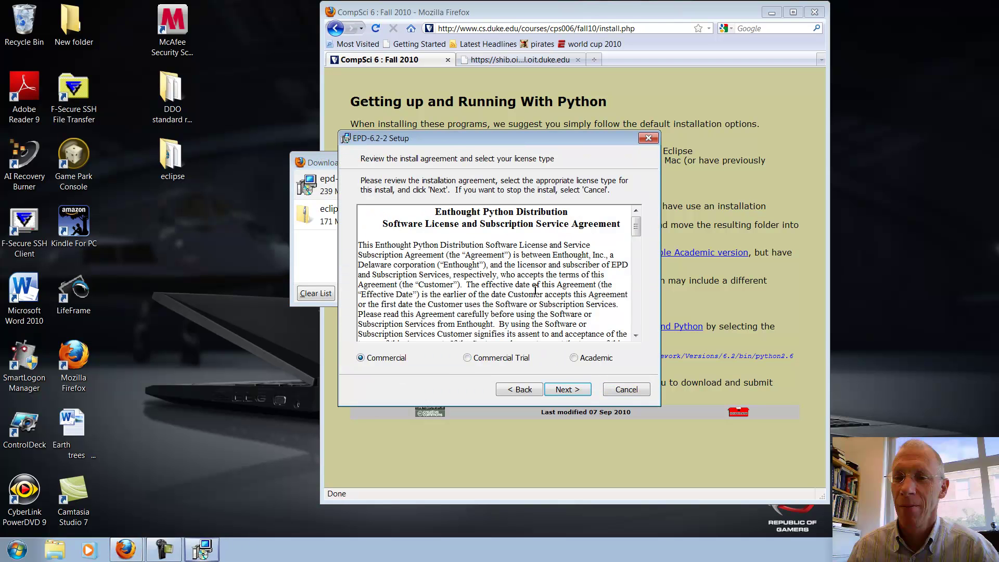
Choose the Academic license in the EPD-6.2-2 setup and accept C:\Python26\ as the destination directory.
click(574, 358)
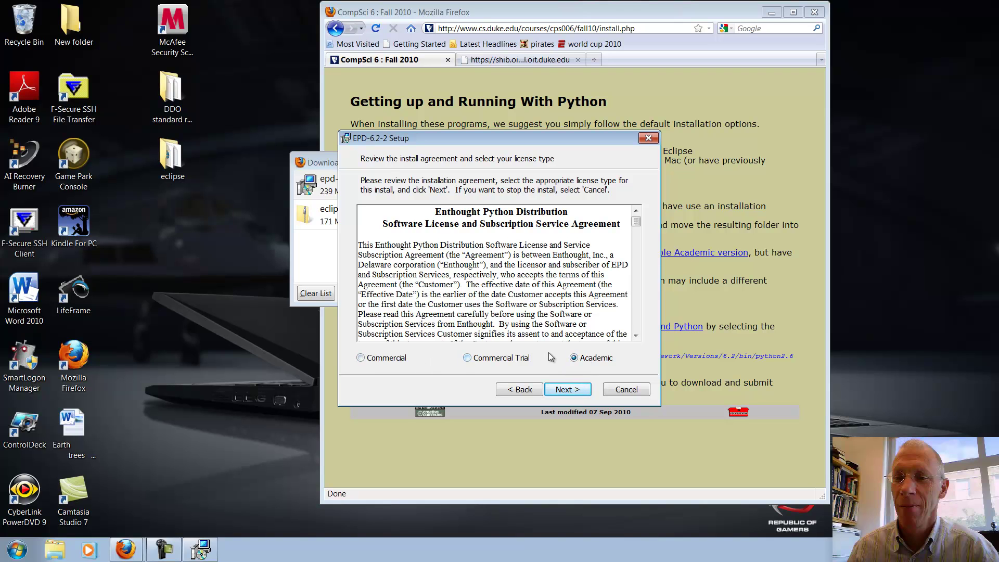
click(569, 390)
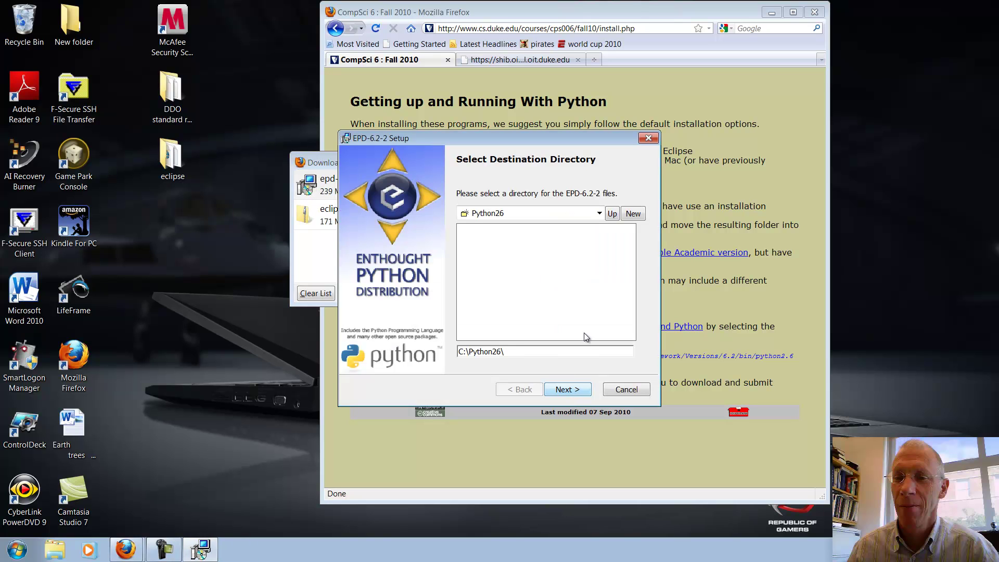
click(590, 390)
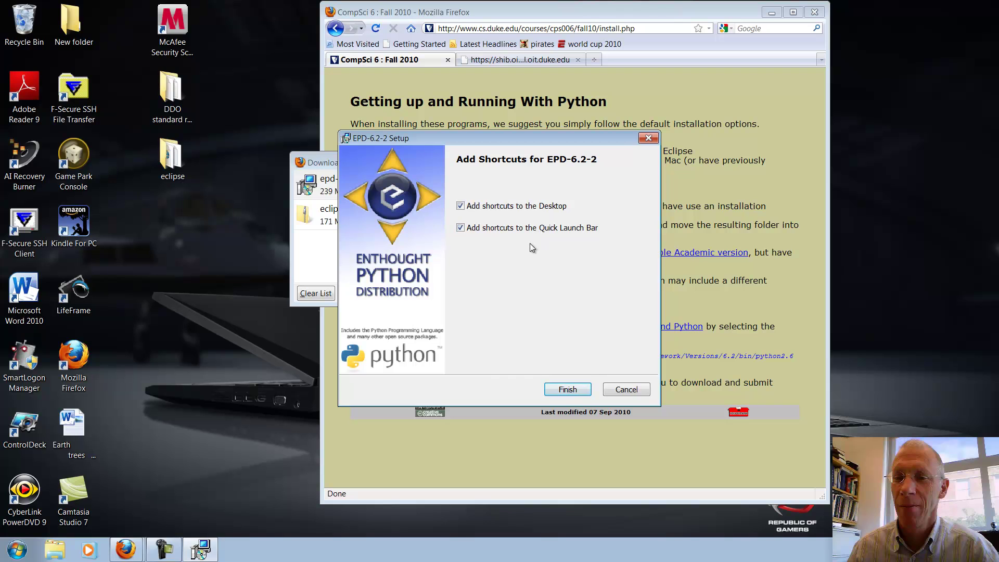
Start the EPD-6.2-2 installation with desktop and Quick Launch shortcuts, and spread out the setup, browser and Downloads windows.
click(577, 390)
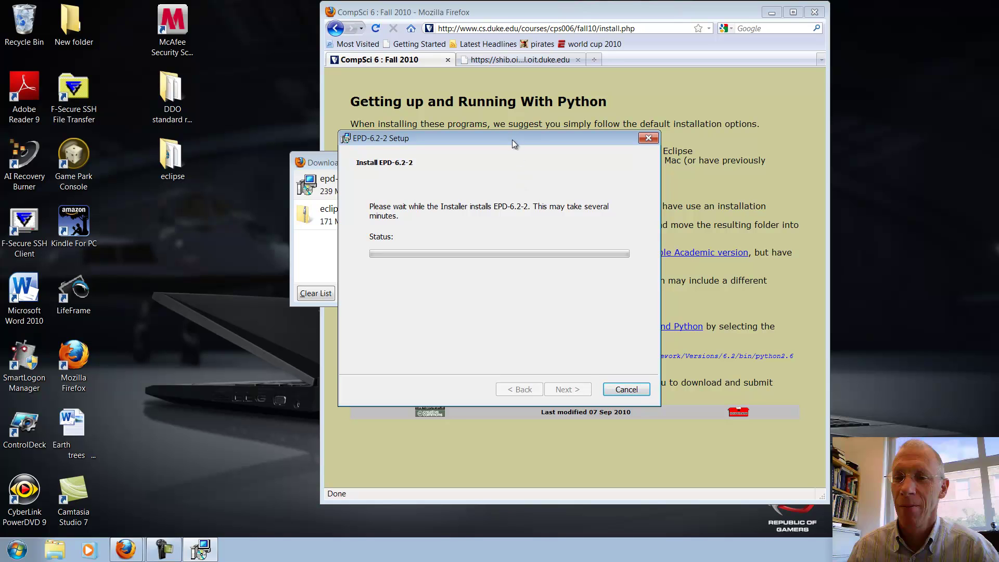
drag(510, 139, 442, 104)
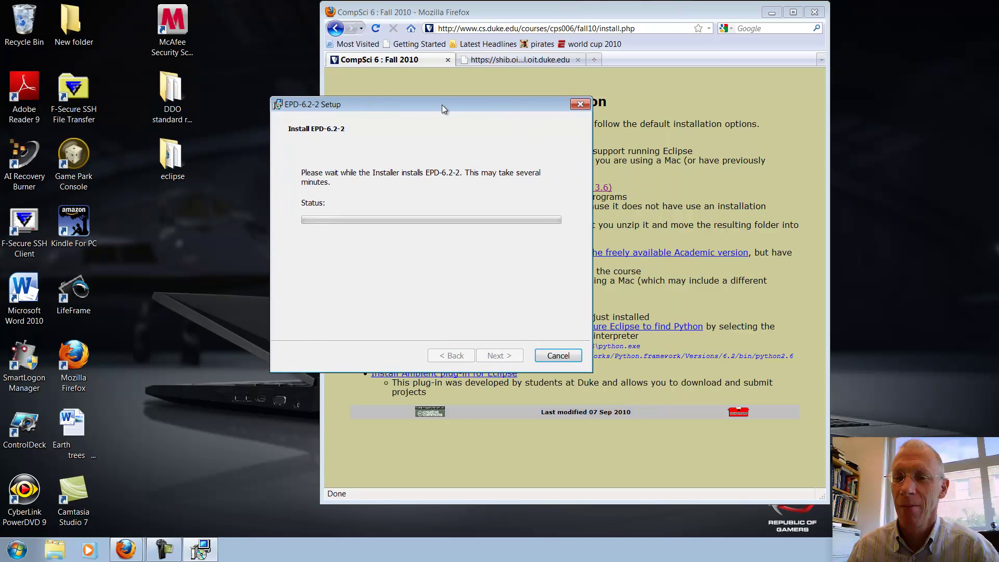
drag(431, 14, 532, 18)
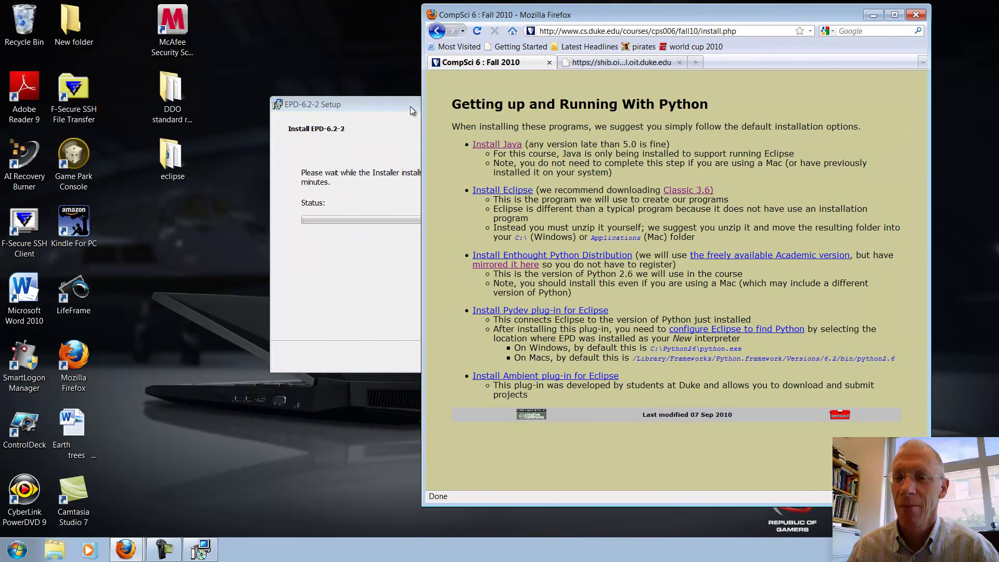
drag(409, 102, 428, 94)
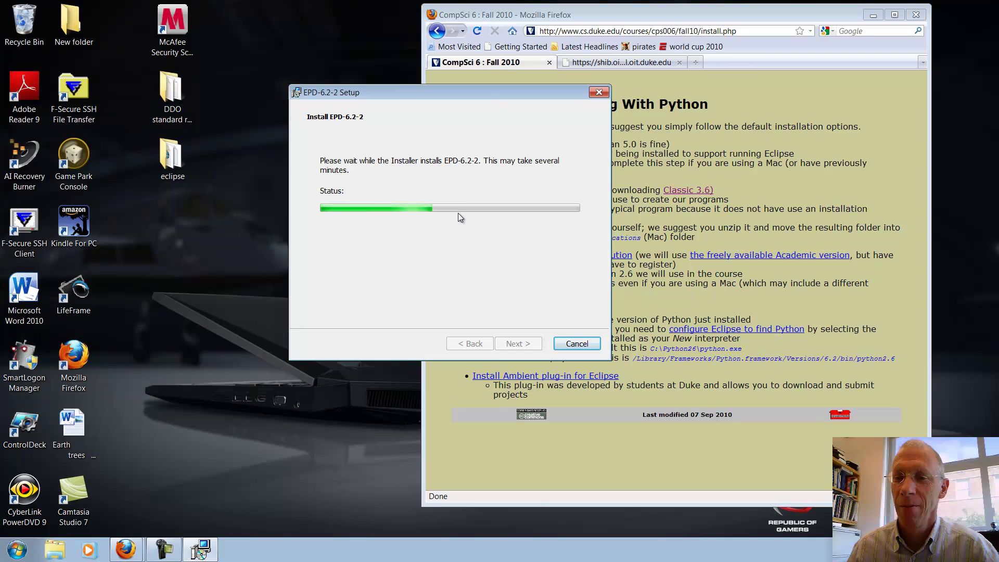
drag(489, 99, 564, 93)
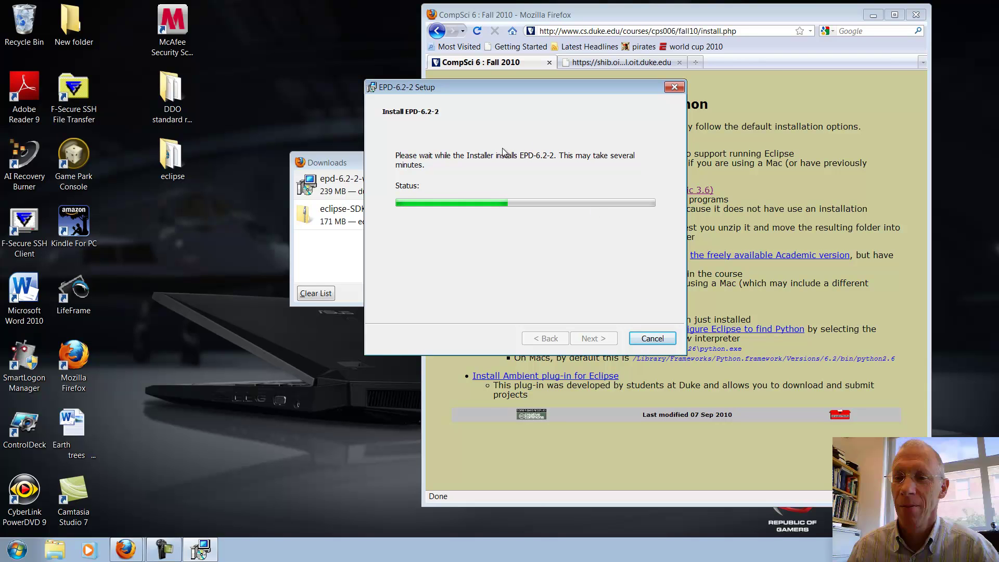
drag(337, 163, 569, 295)
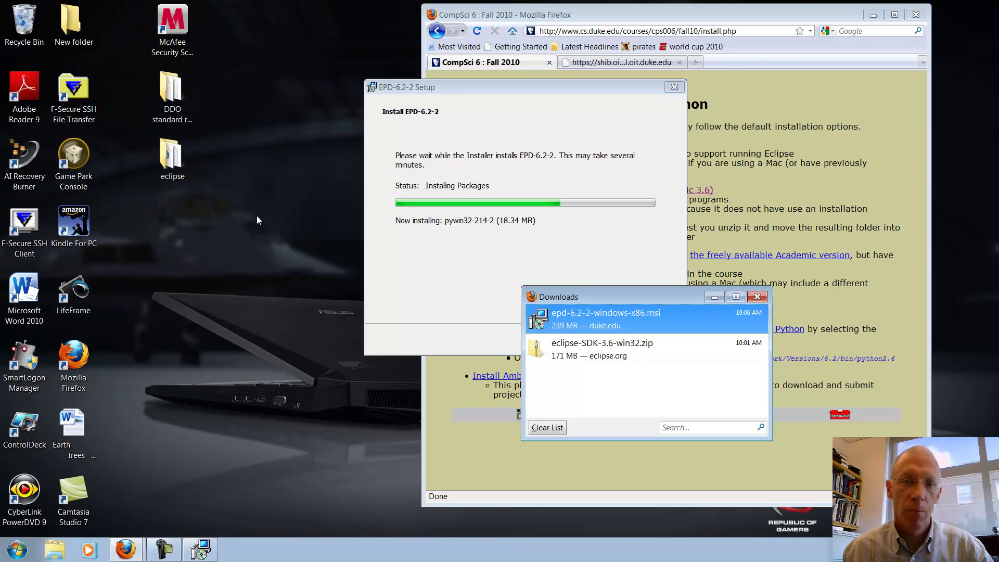
drag(577, 83, 510, 57)
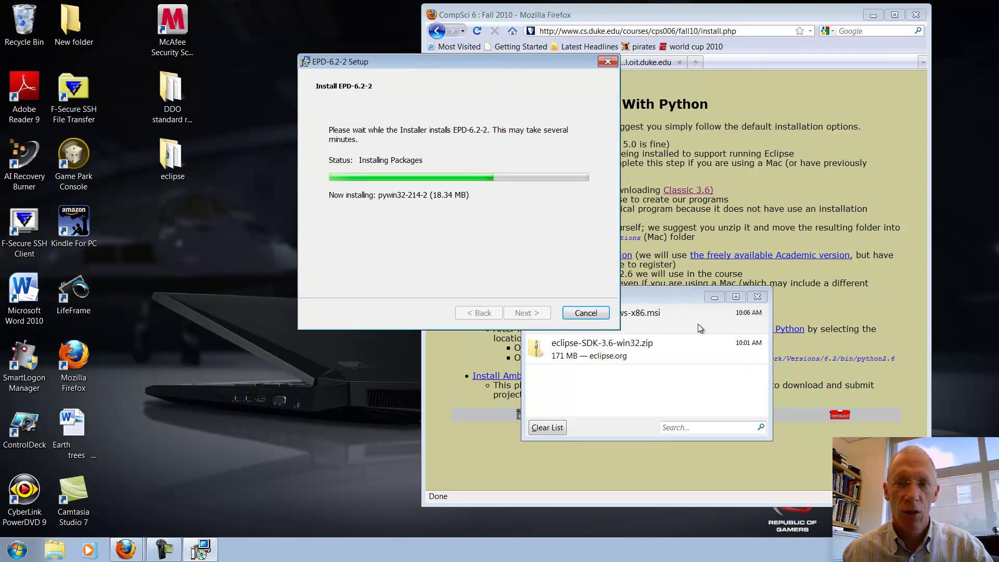
drag(673, 293, 719, 306)
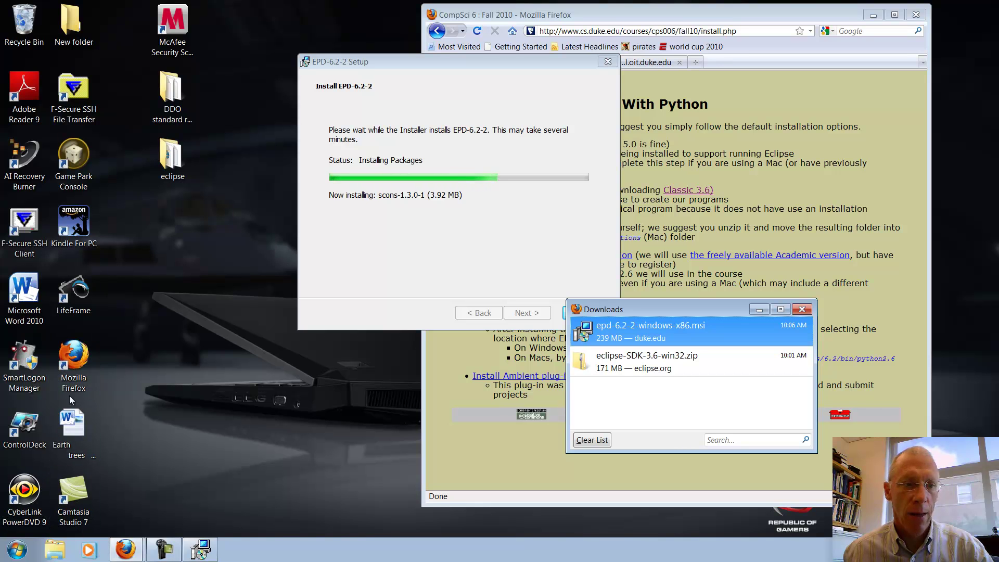
Launch the eclipse application from the desktop eclipse folder, moving the EPD setup window aside, and accept the suggested workspace.
double_click(172, 151)
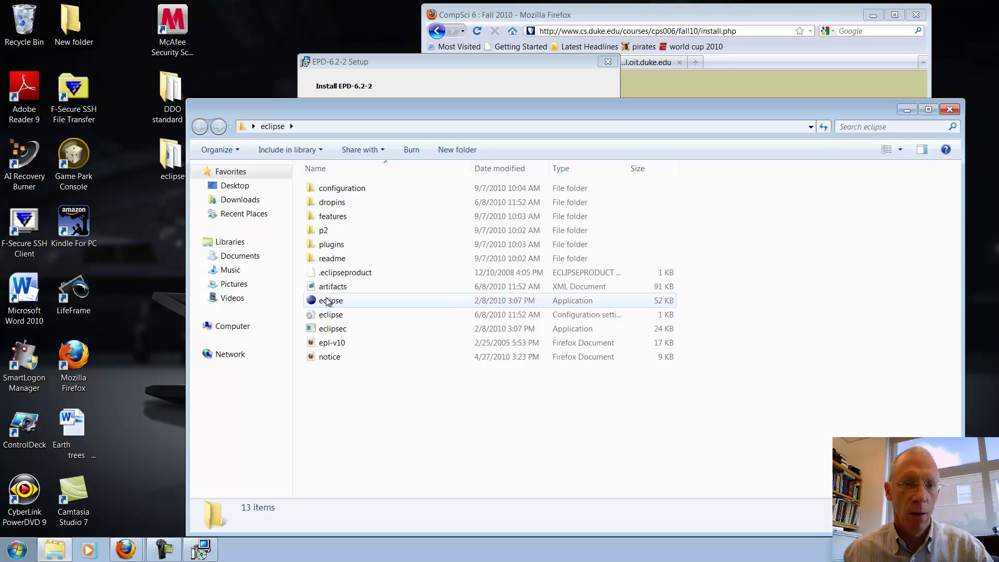
click(328, 303)
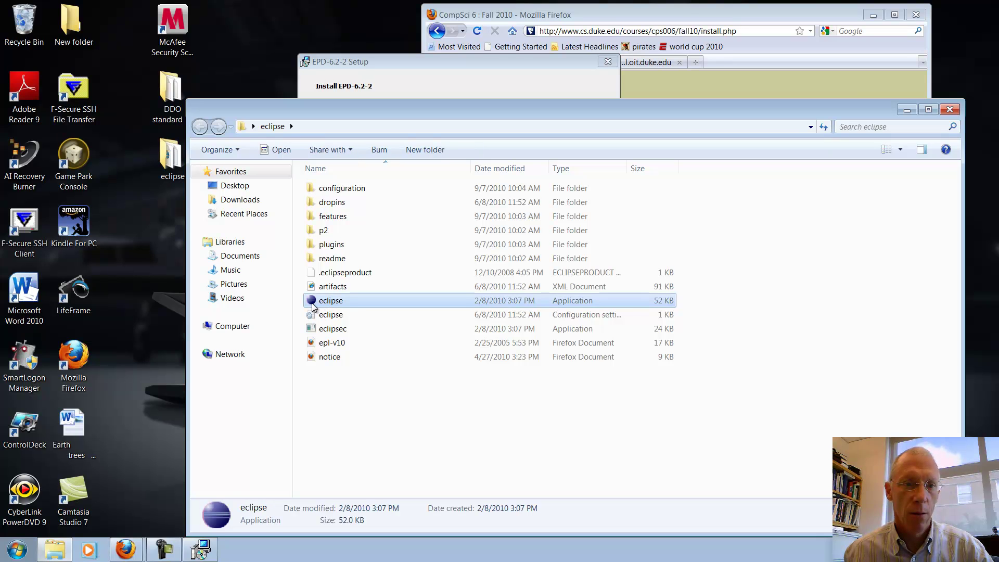
double_click(315, 302)
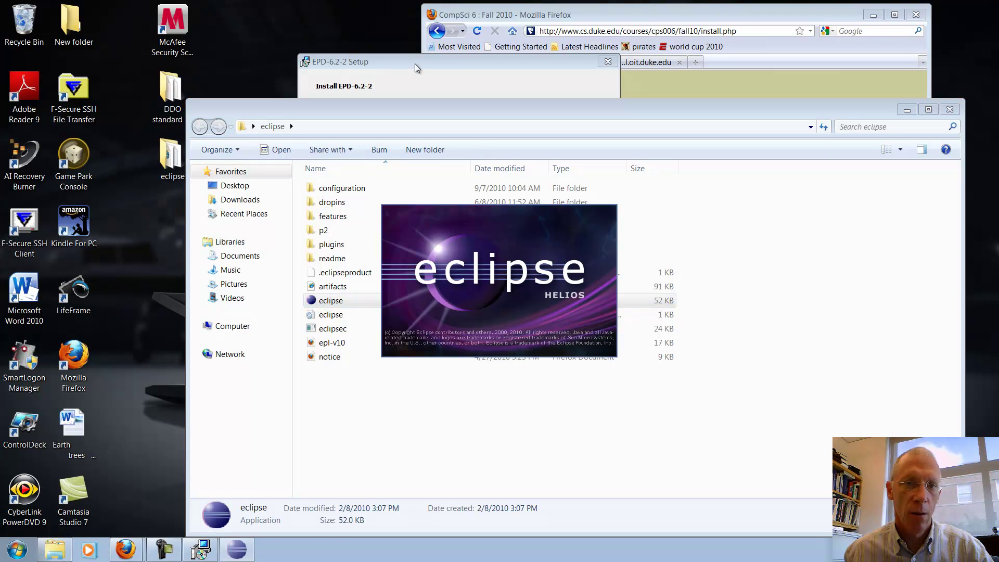
drag(412, 62, 345, 40)
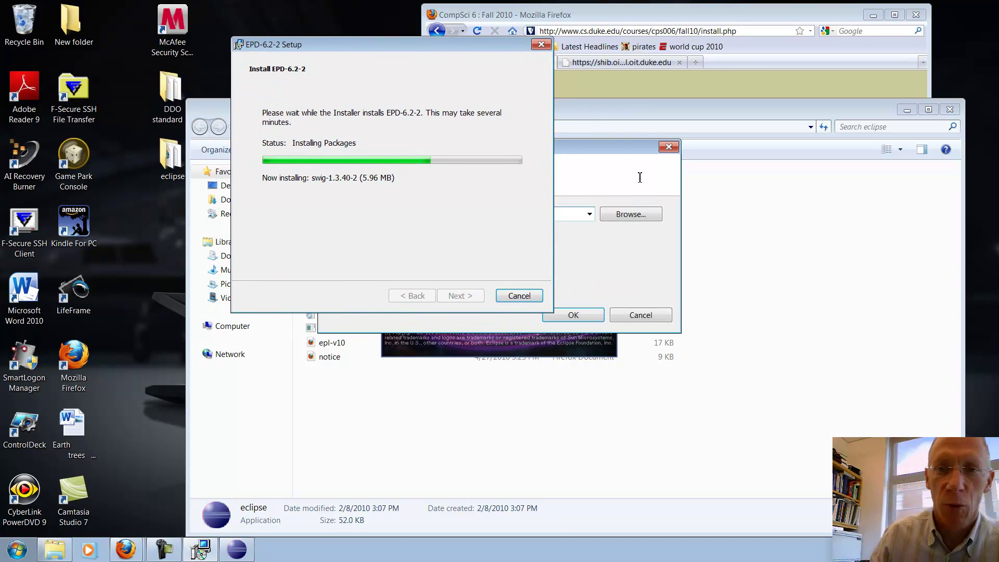
click(622, 145)
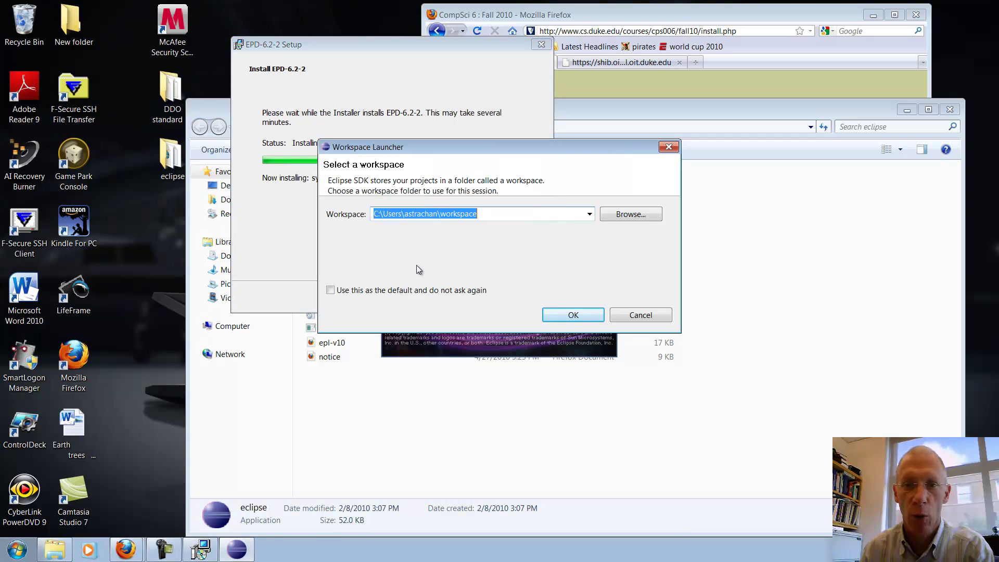
click(558, 319)
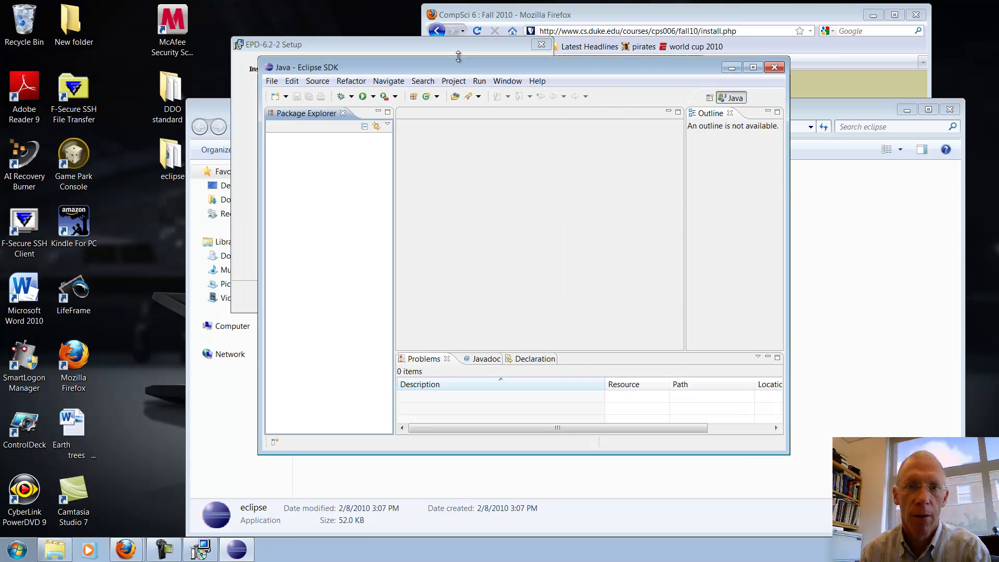
Switch to Firefox, open the Ambient plug-in instructions from the course page, and review the Software Updates and Available Software steps.
drag(456, 66, 449, 45)
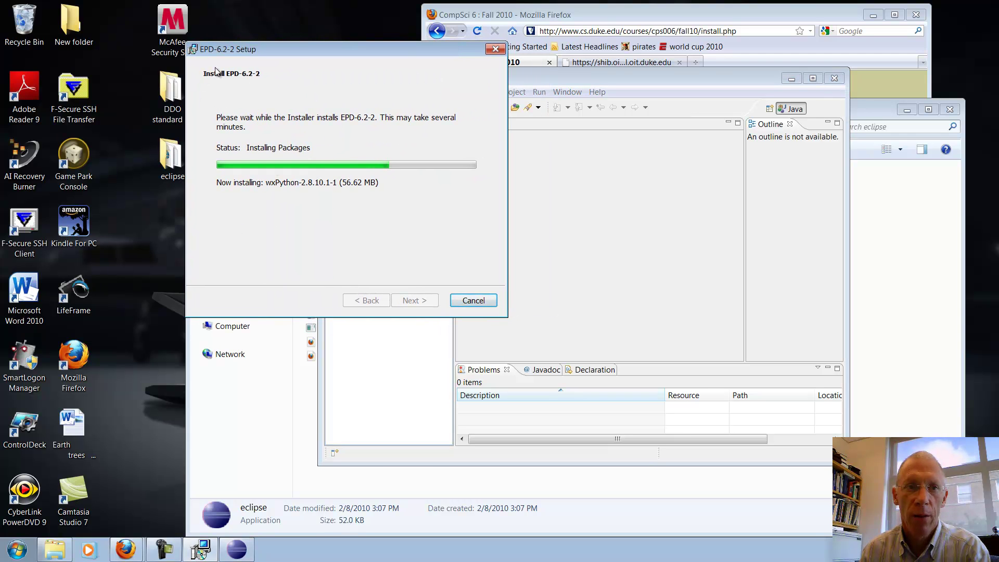
click(885, 87)
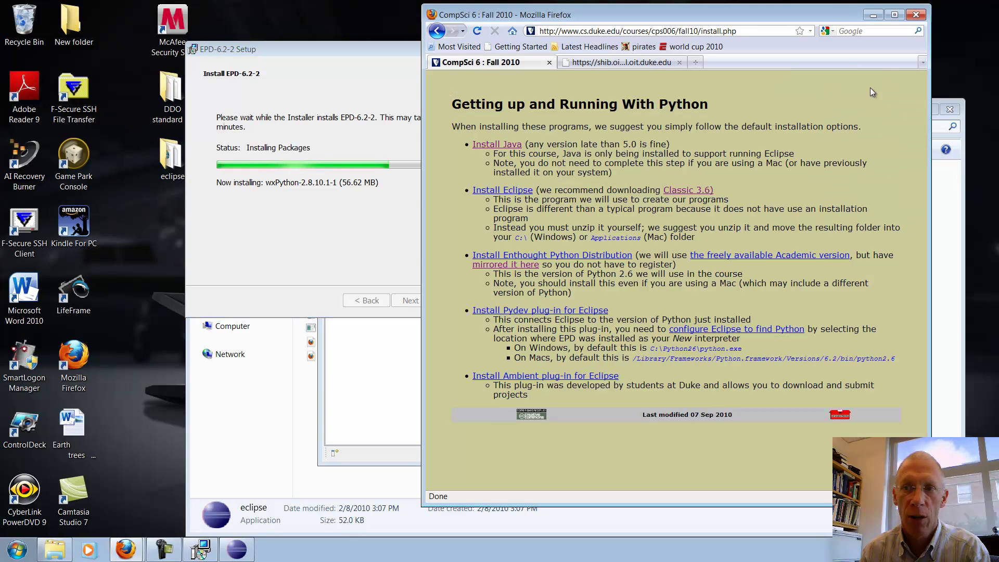
click(569, 376)
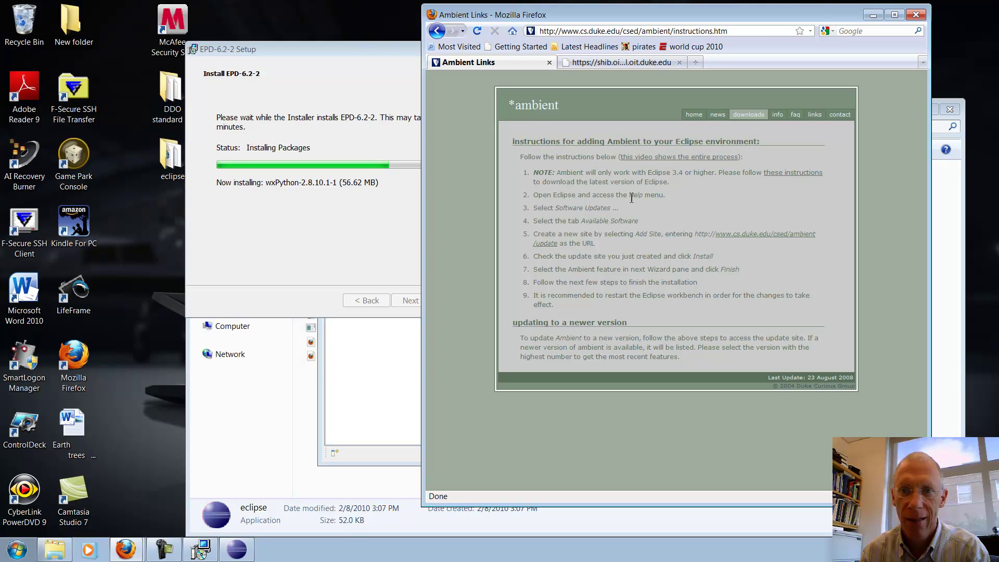
drag(551, 209, 634, 208)
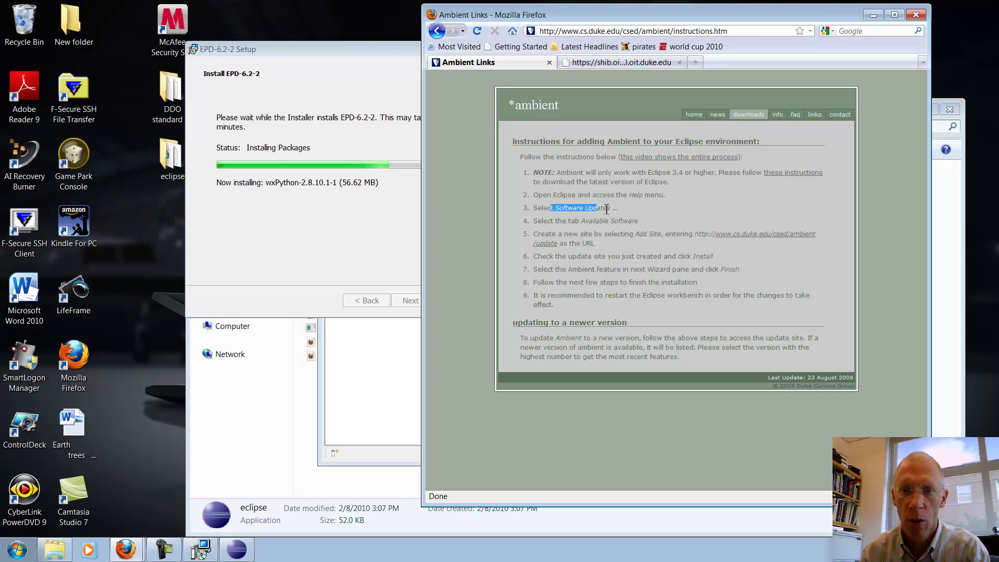
drag(575, 222, 645, 224)
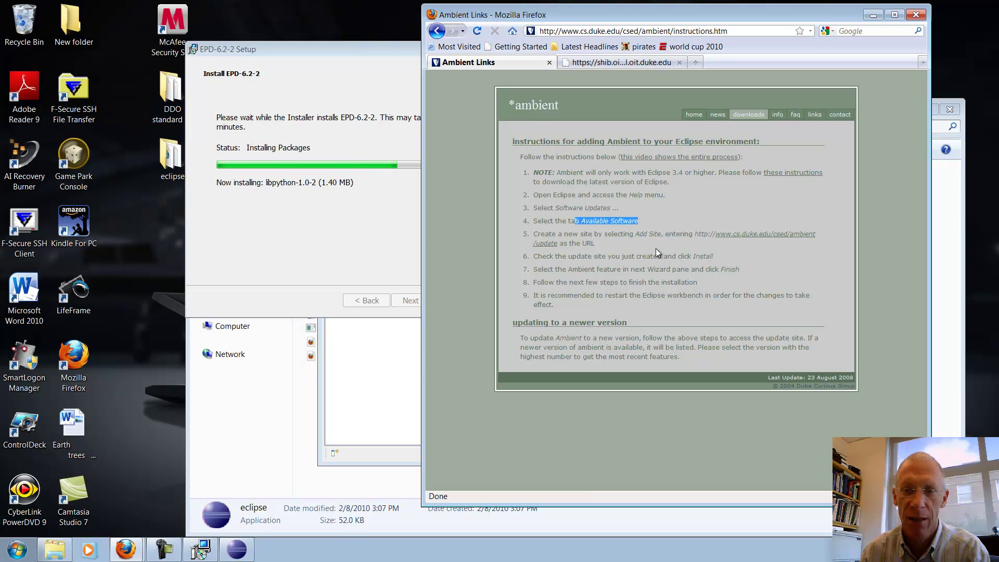
Switch to Eclipse, begin installing new software, and start adding a repository named ambient.
click(365, 419)
click(597, 92)
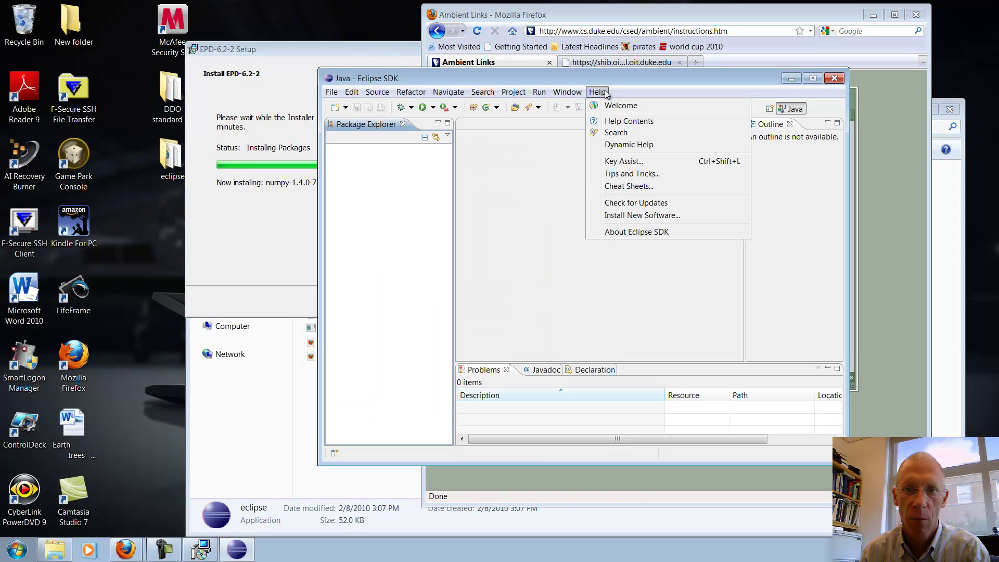
click(641, 216)
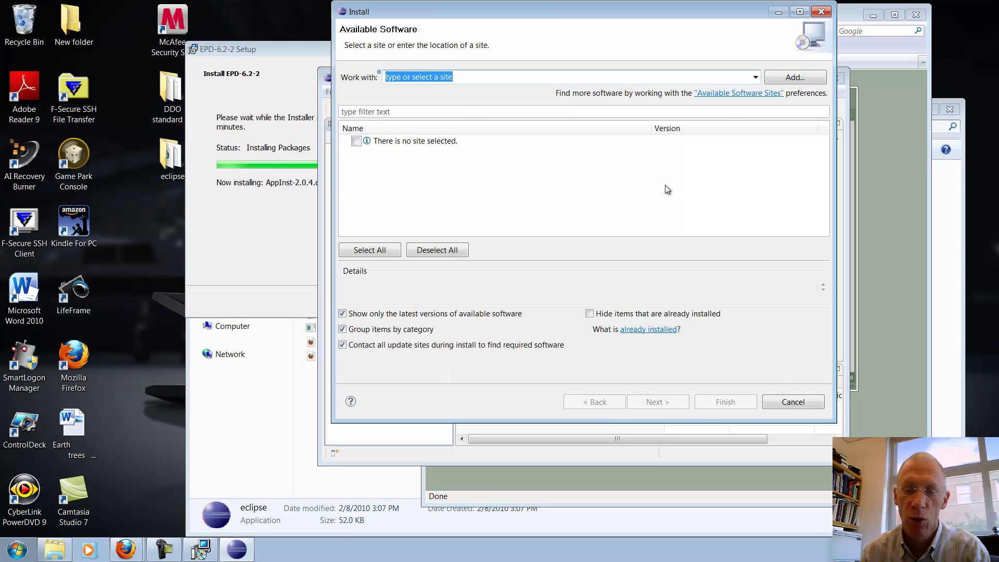
click(795, 77)
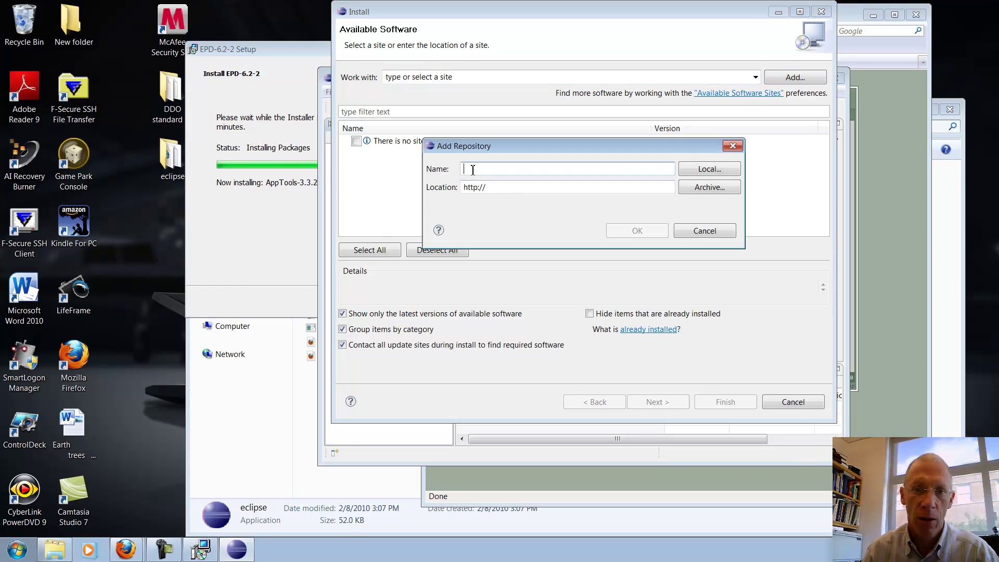
text(ambient)
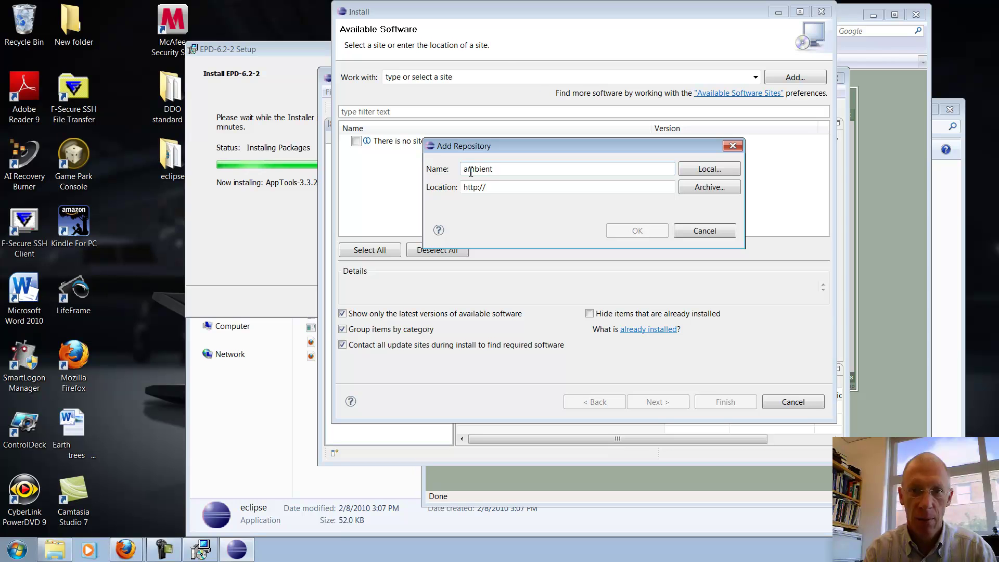
Switch back to Firefox and copy the update site URL from the Ambient instructions.
key(alt+Tab)
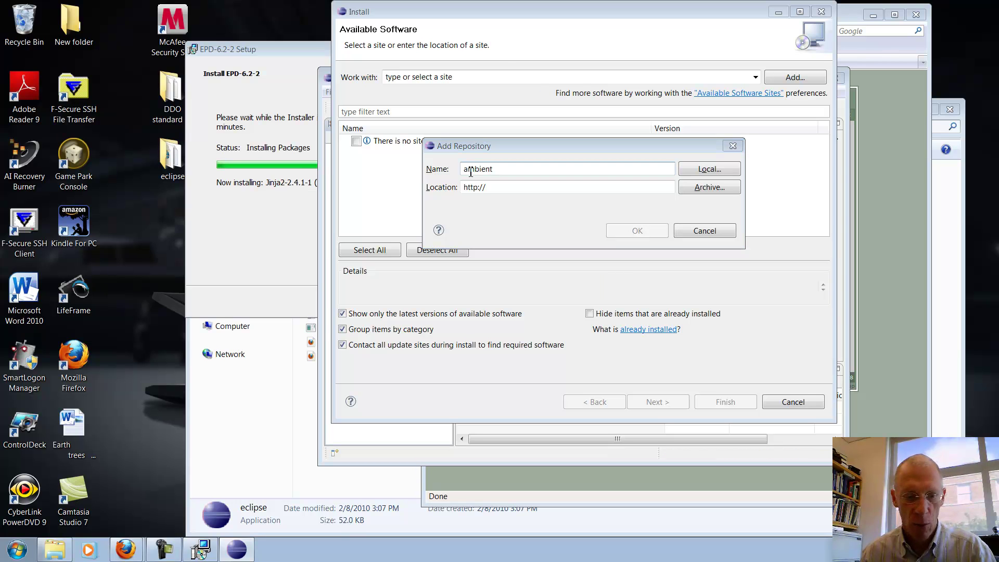
key(alt+Tab)
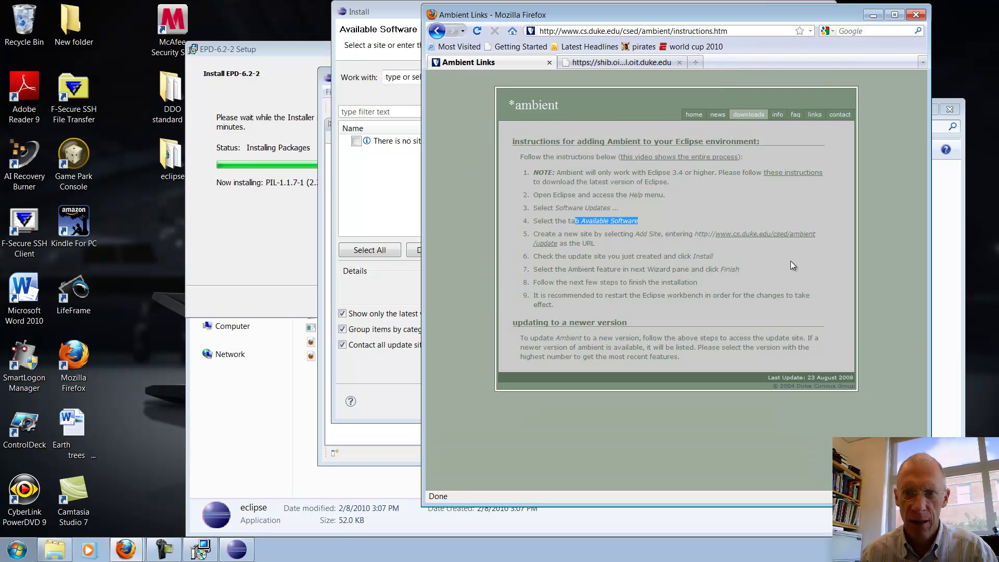
click(757, 245)
drag(692, 234, 564, 243)
key(ctrl+c)
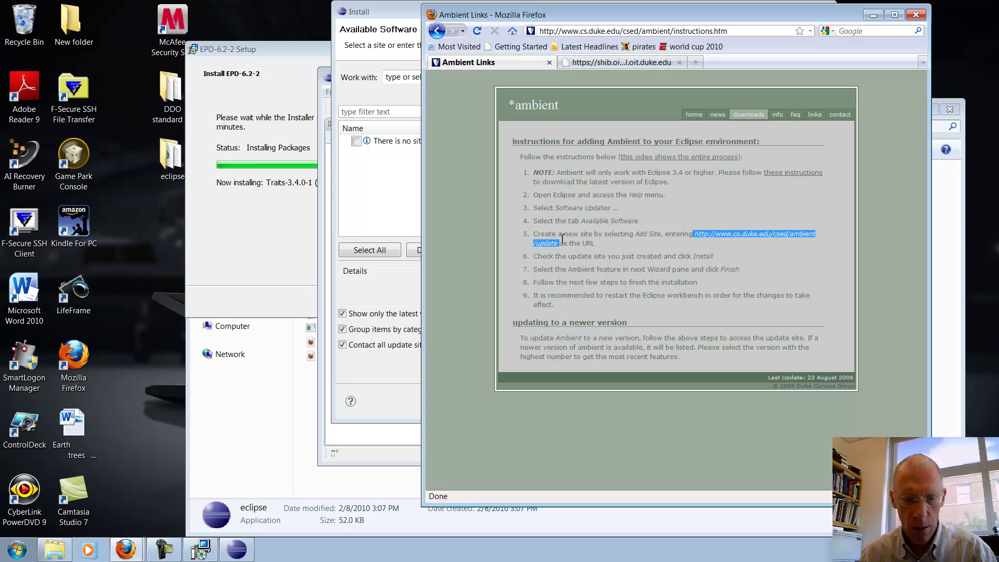
click(364, 196)
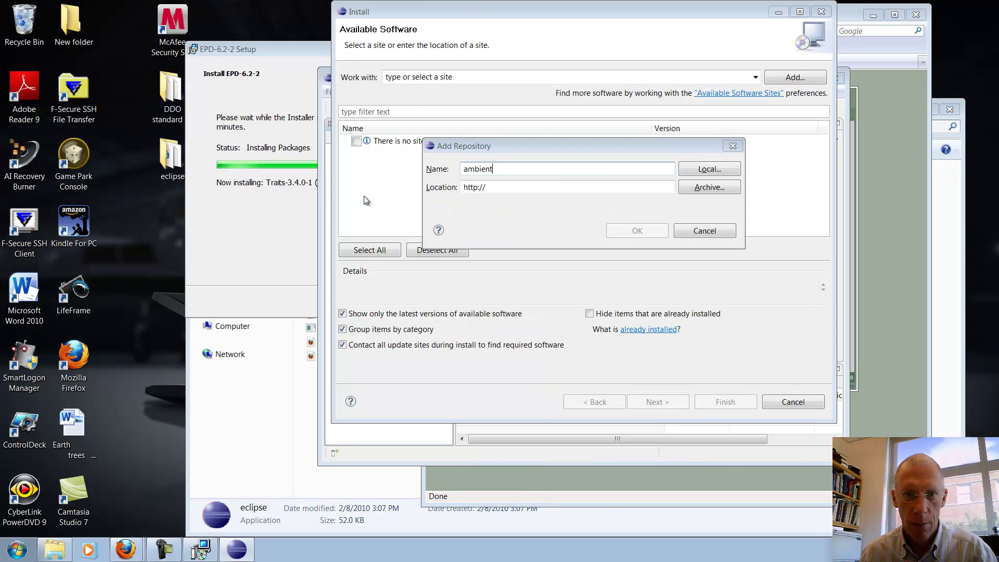
double_click(537, 188)
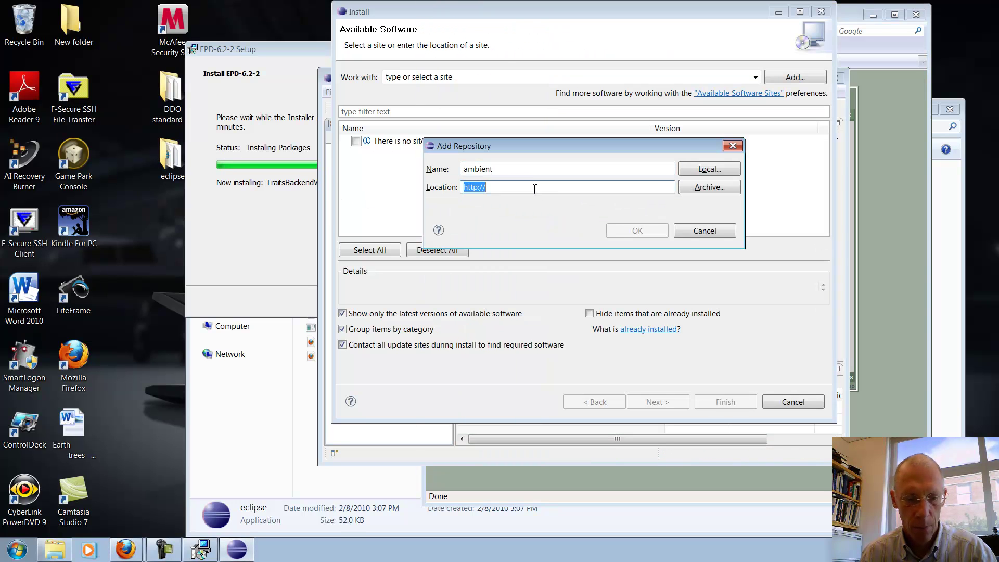
key(ctrl+v)
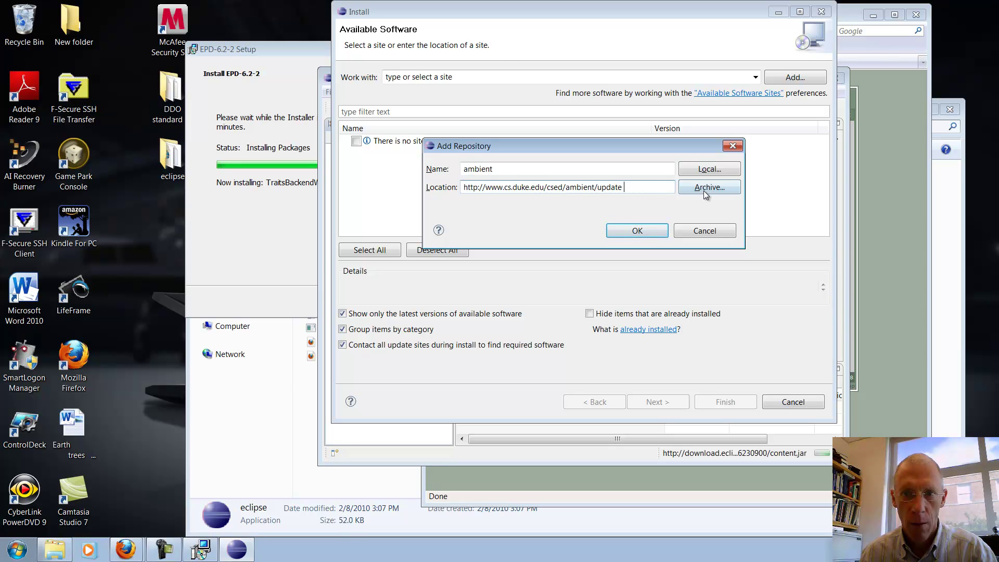
click(645, 230)
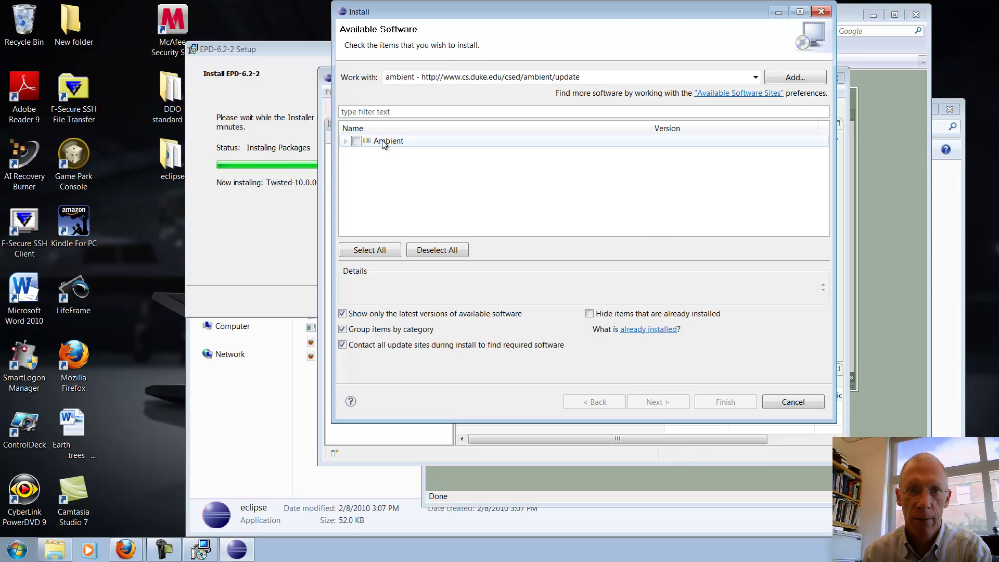
Select the Ambient software for installation, view its description in the install details, and proceed to the license review.
click(356, 141)
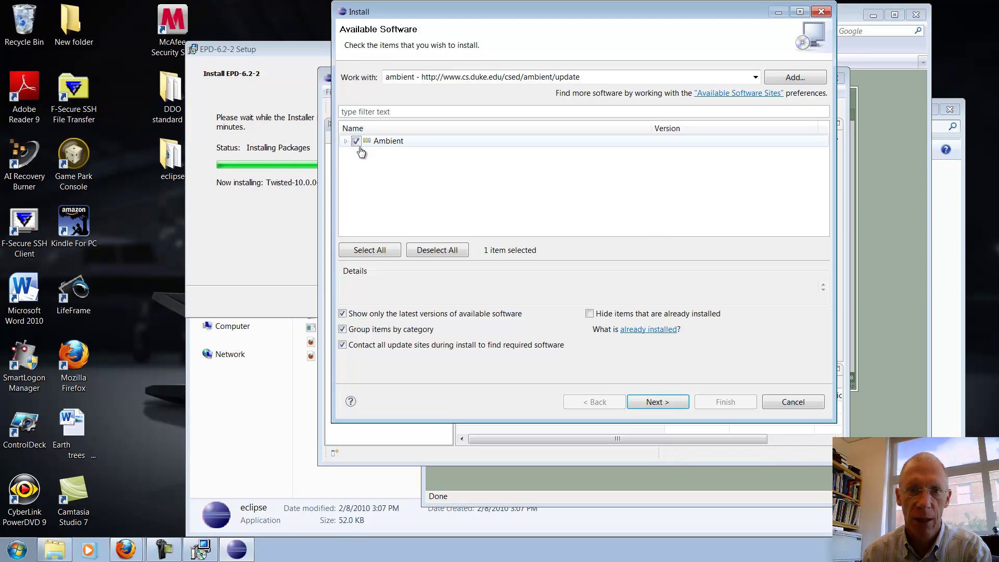
click(670, 402)
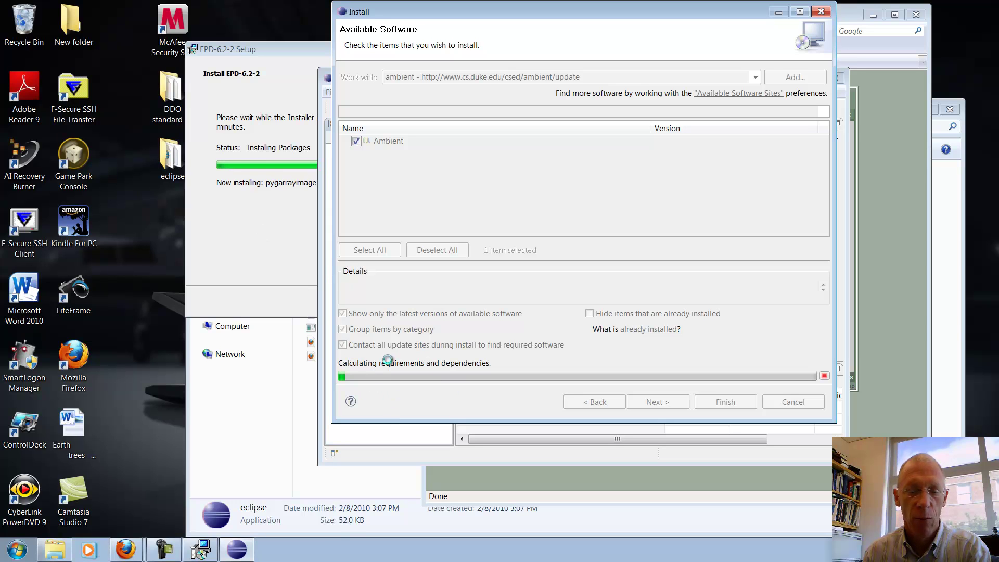
click(213, 202)
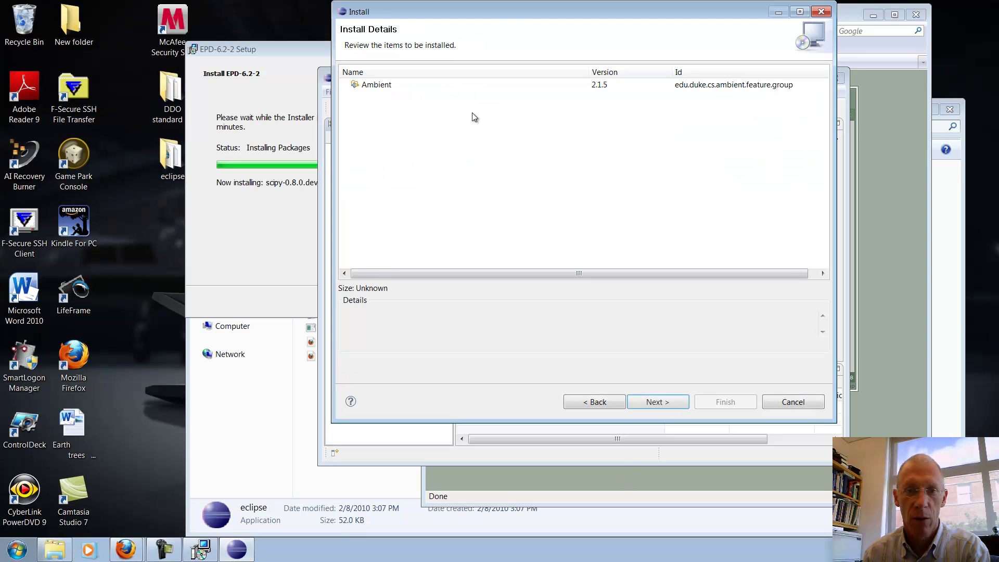
click(383, 88)
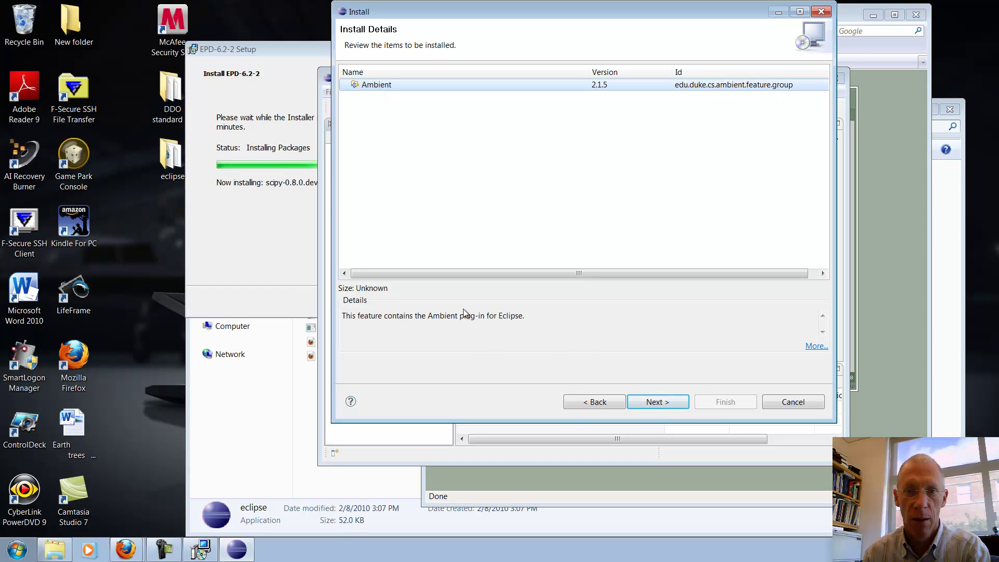
click(656, 405)
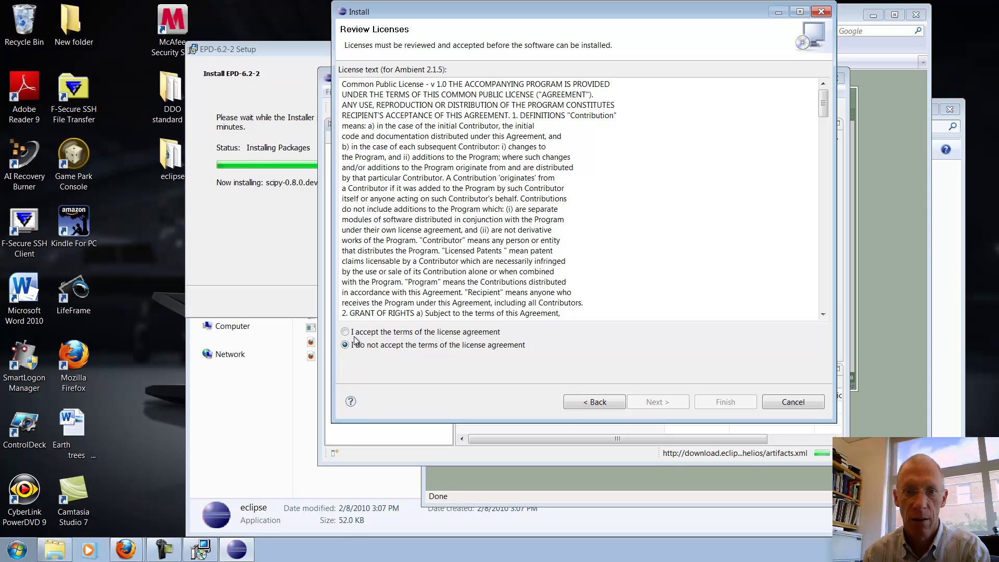
Accept the Ambient license agreement, finish the installation and allow its unsigned content to be installed.
click(345, 331)
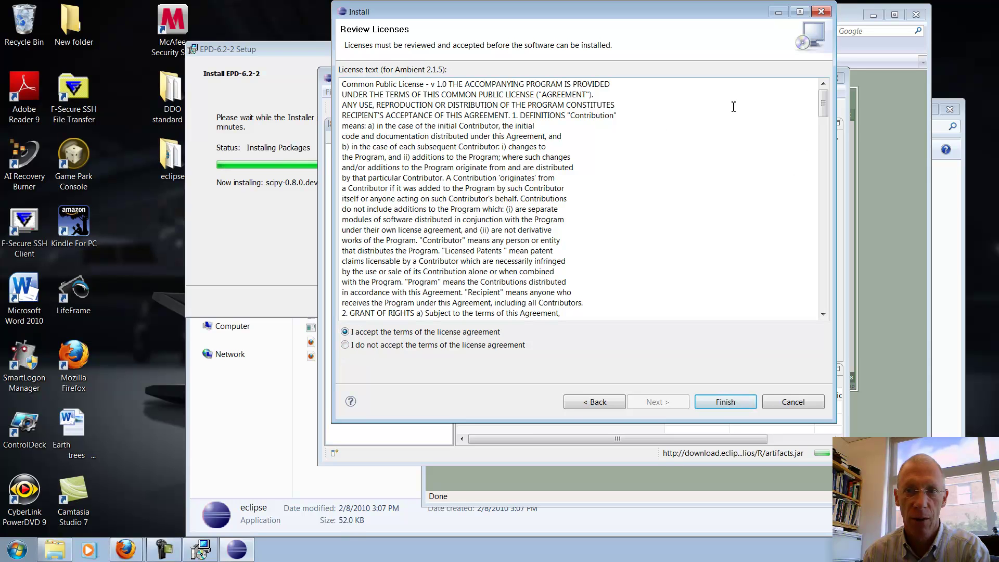
drag(823, 108, 740, 386)
click(724, 402)
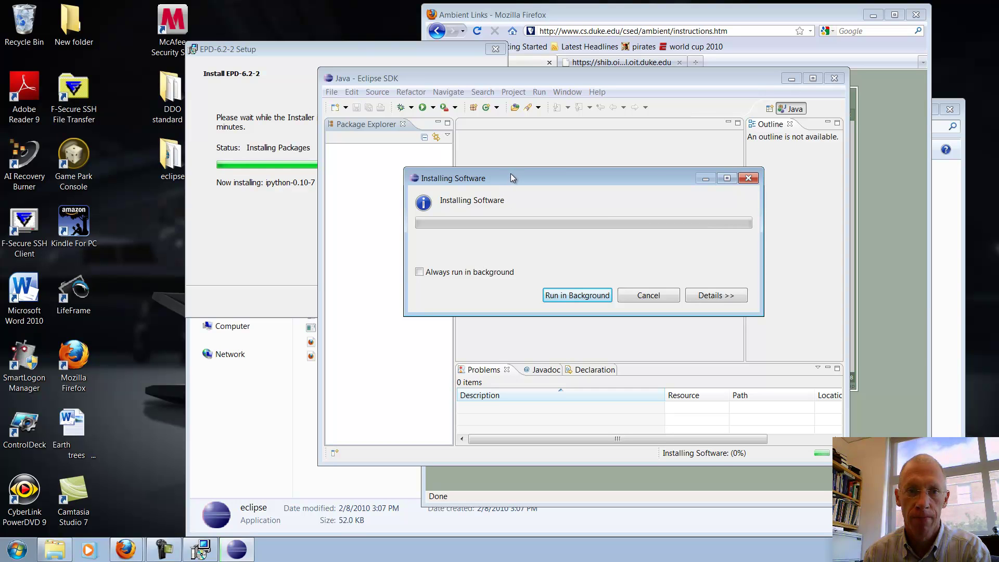
drag(511, 173, 561, 167)
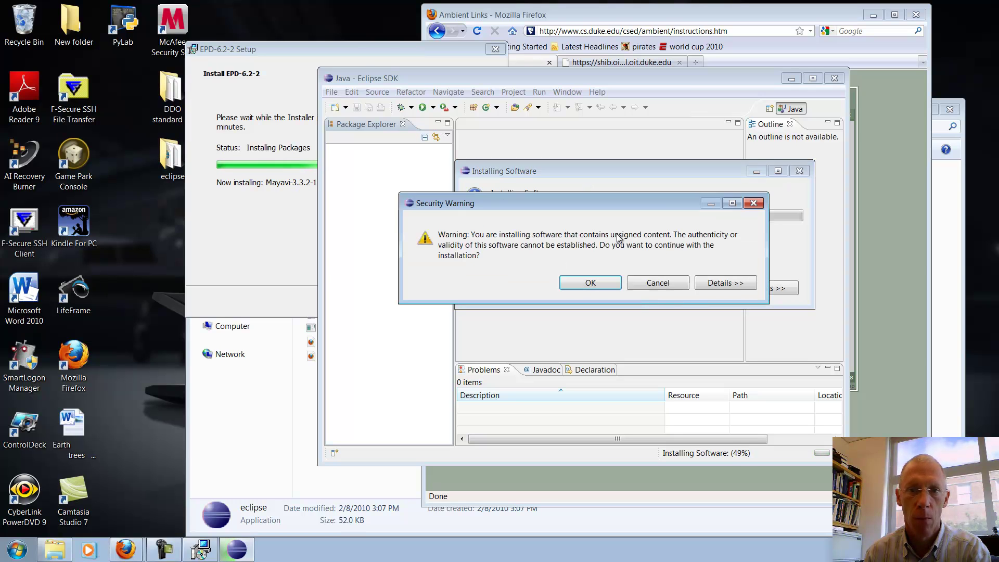
click(592, 284)
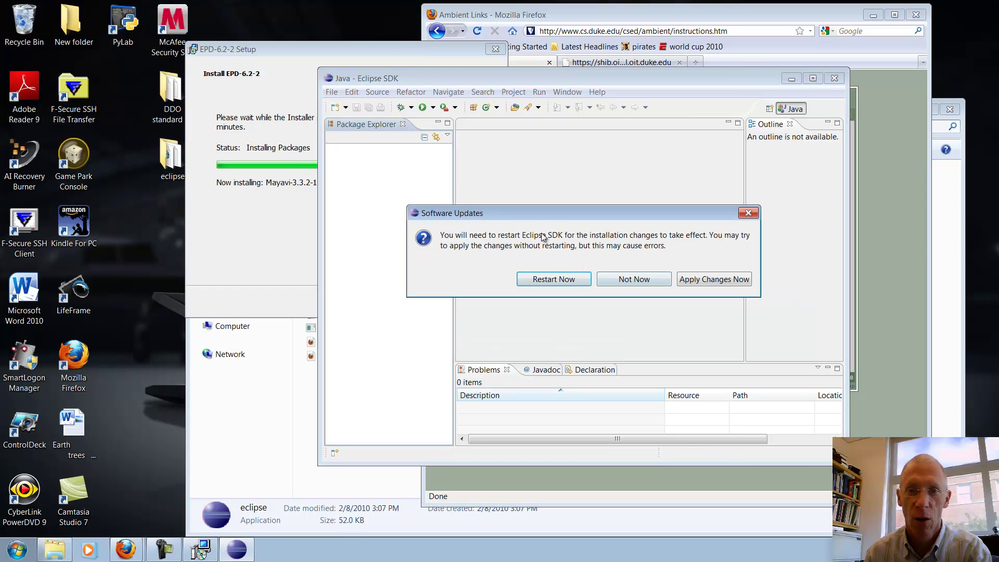
Restart Eclipse to apply the installation changes and reopen it with the suggested workspace.
click(561, 279)
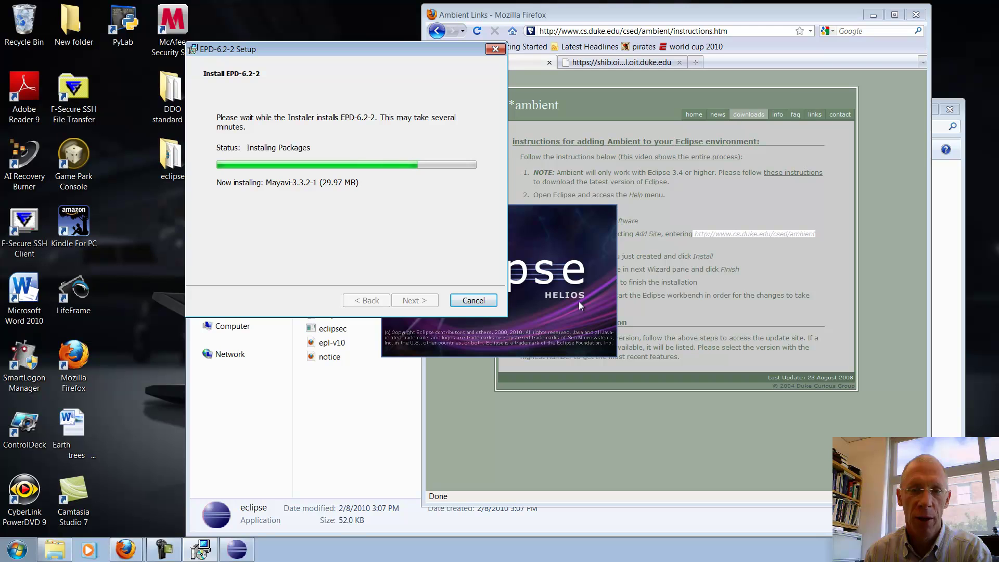
drag(552, 153, 611, 139)
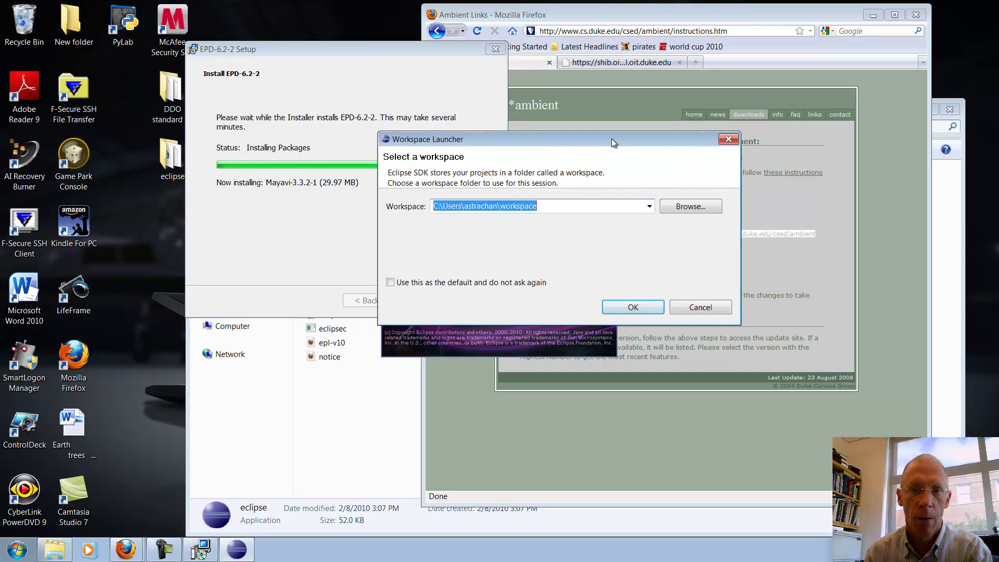
click(641, 308)
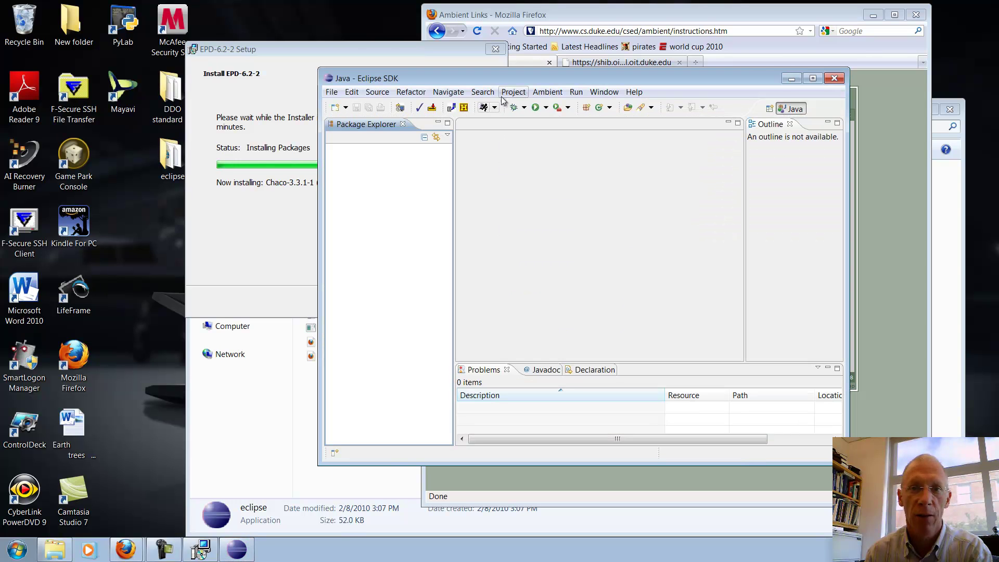
Request the Ambient submit history for the apt-one project of course cps006.
click(540, 94)
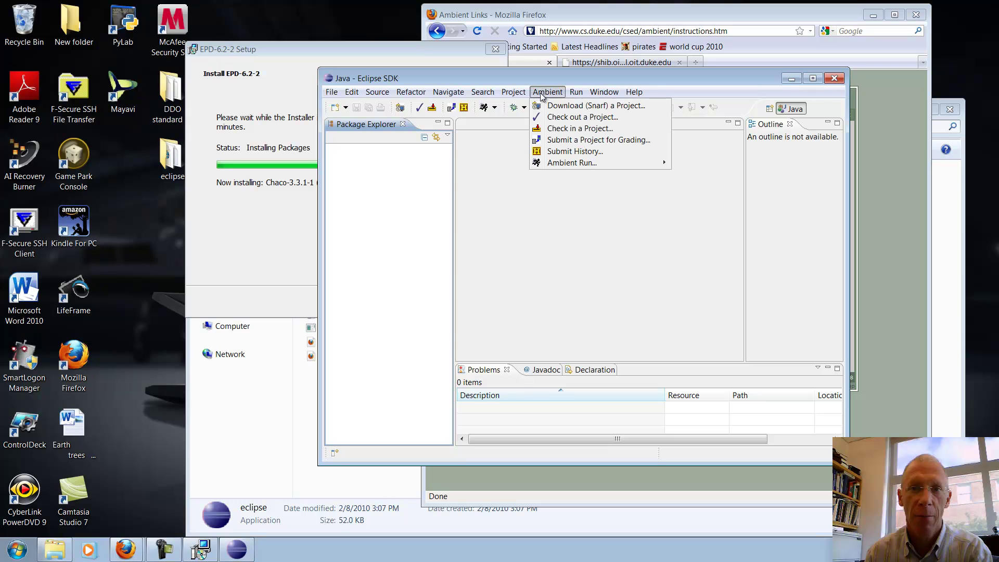
click(554, 152)
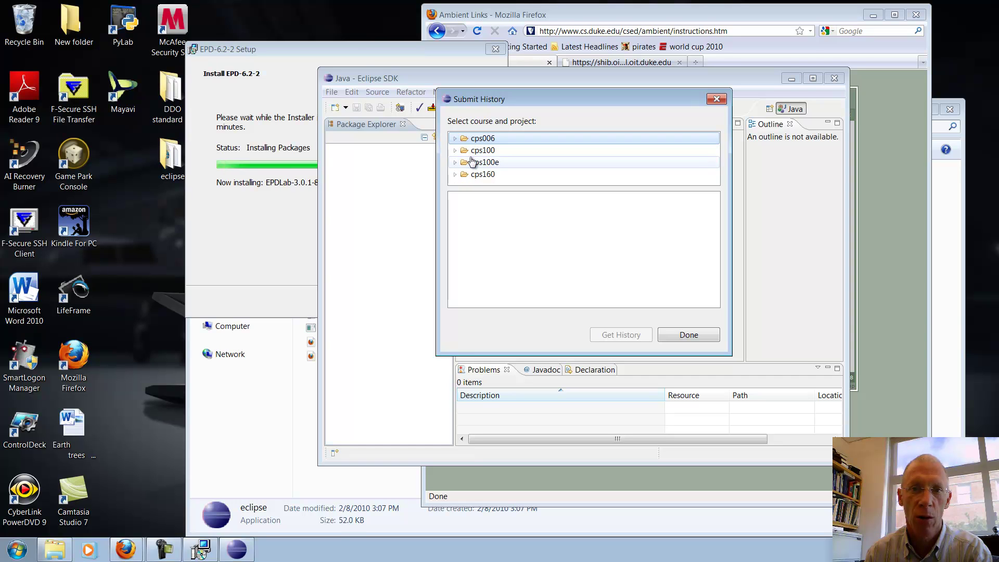
click(453, 138)
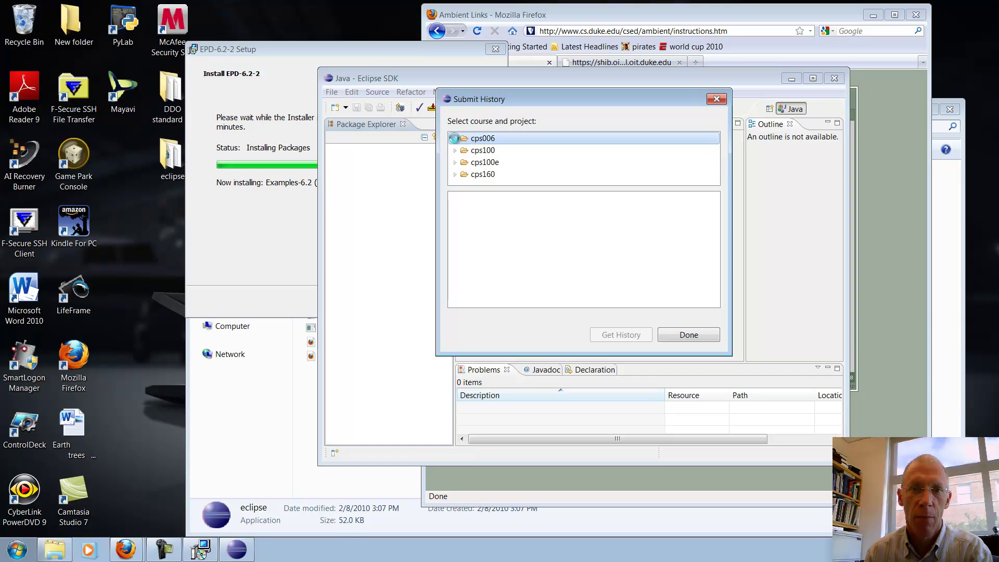
click(494, 150)
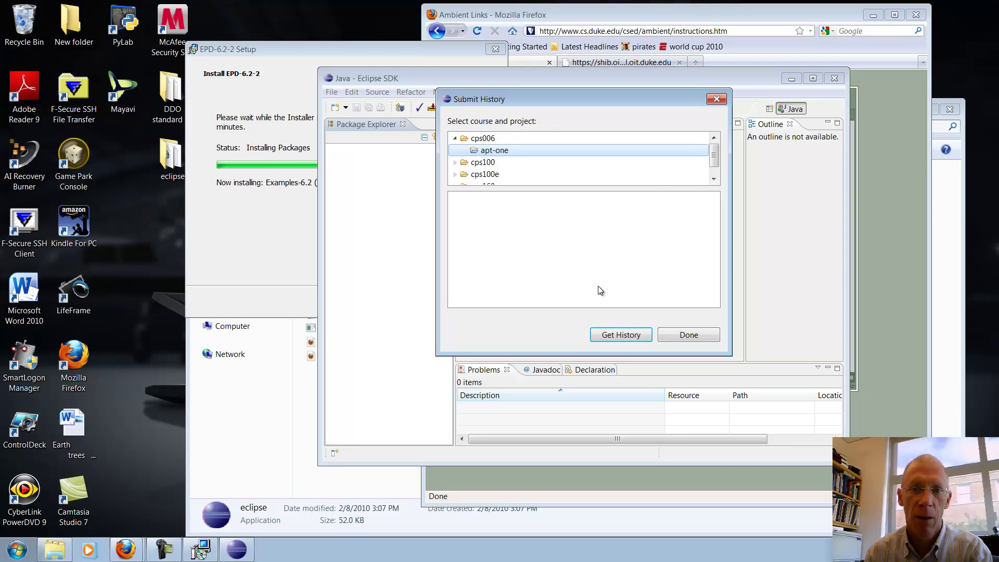
click(626, 337)
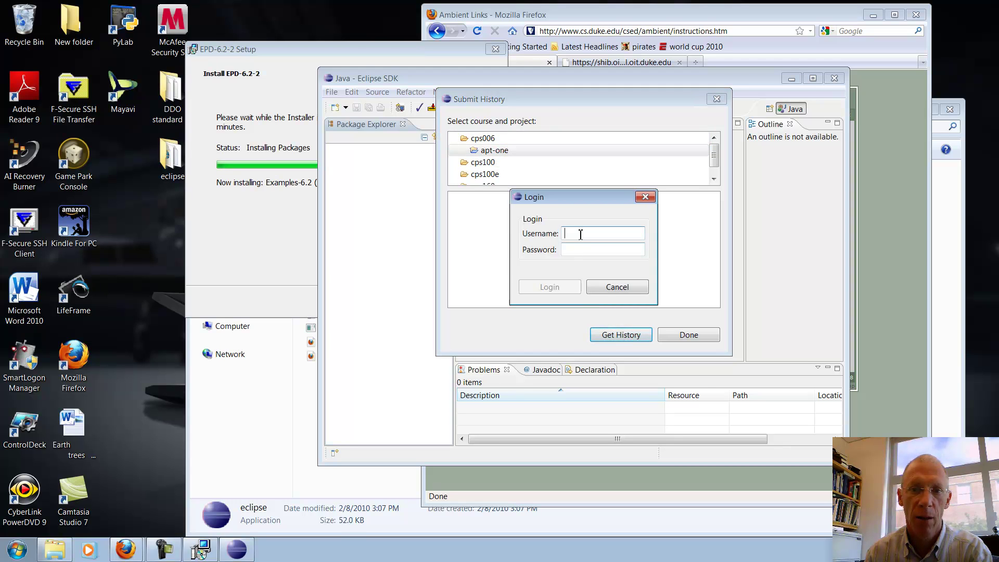
Log in with the account username and password to view the project's submit history, and close the history.
text(ola)
key(Tab)
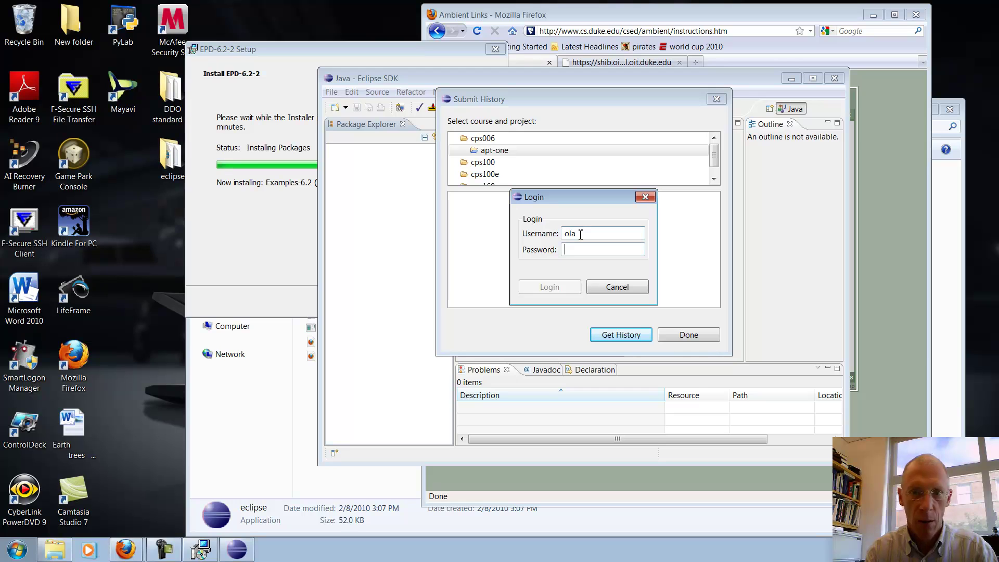
text(**********)
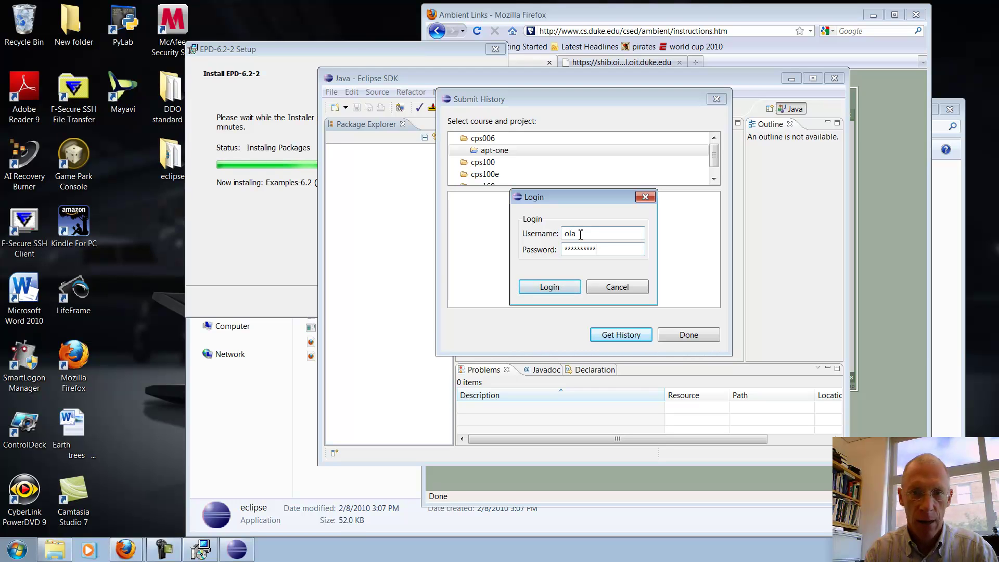
key(Return)
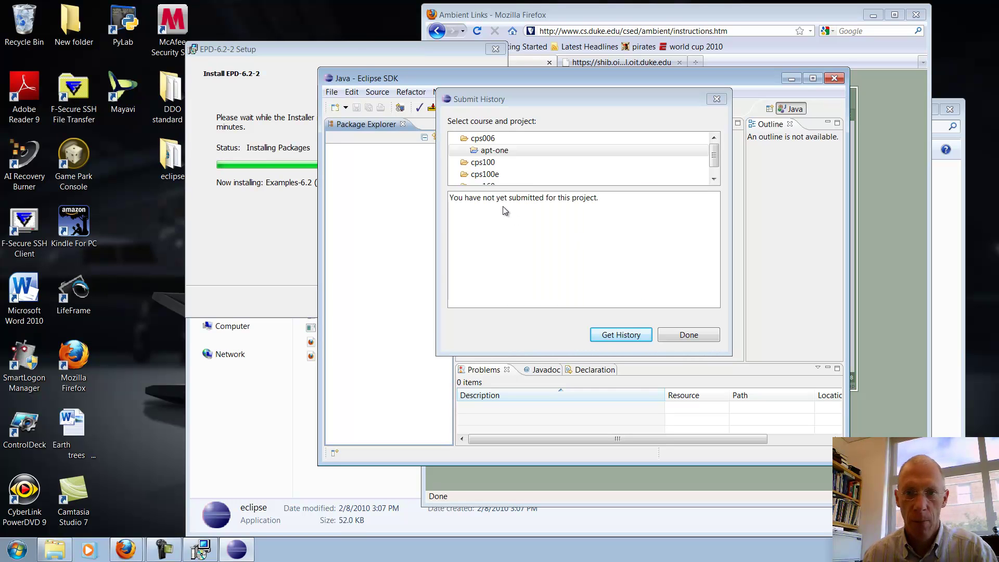
click(692, 336)
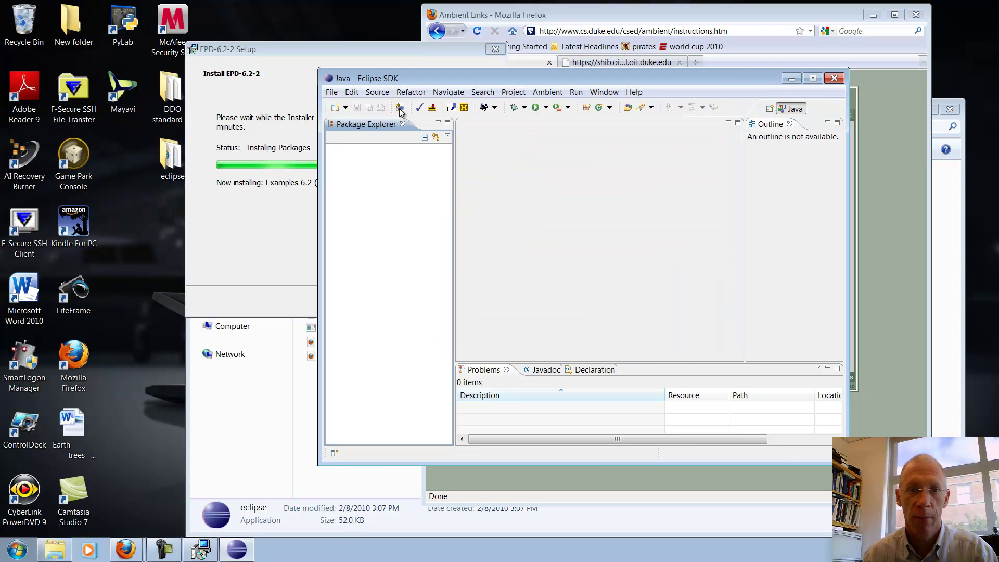
Check the EPD installer's progress and return to the course's Python installation page in Firefox.
drag(410, 72, 439, 65)
click(427, 51)
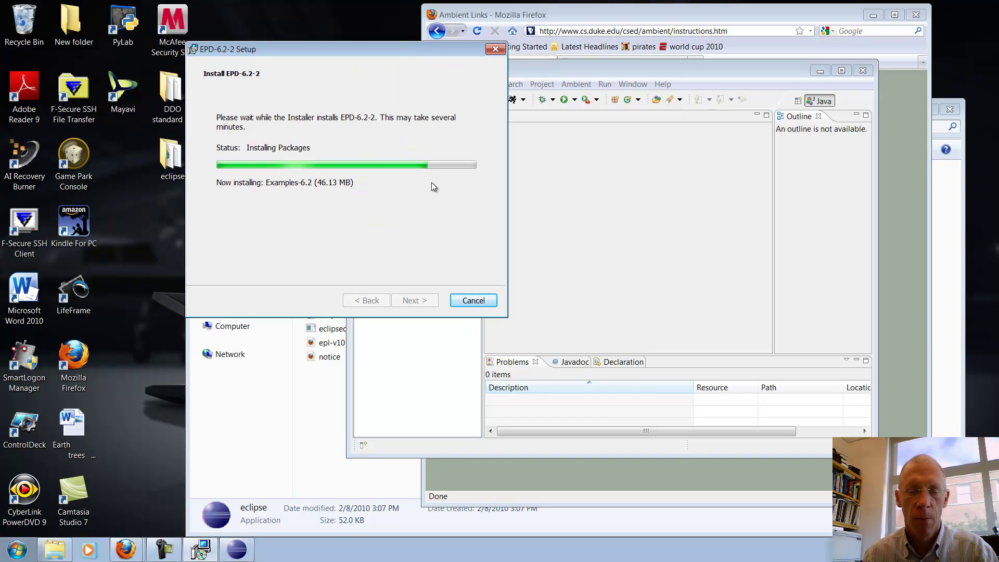
click(647, 482)
click(438, 32)
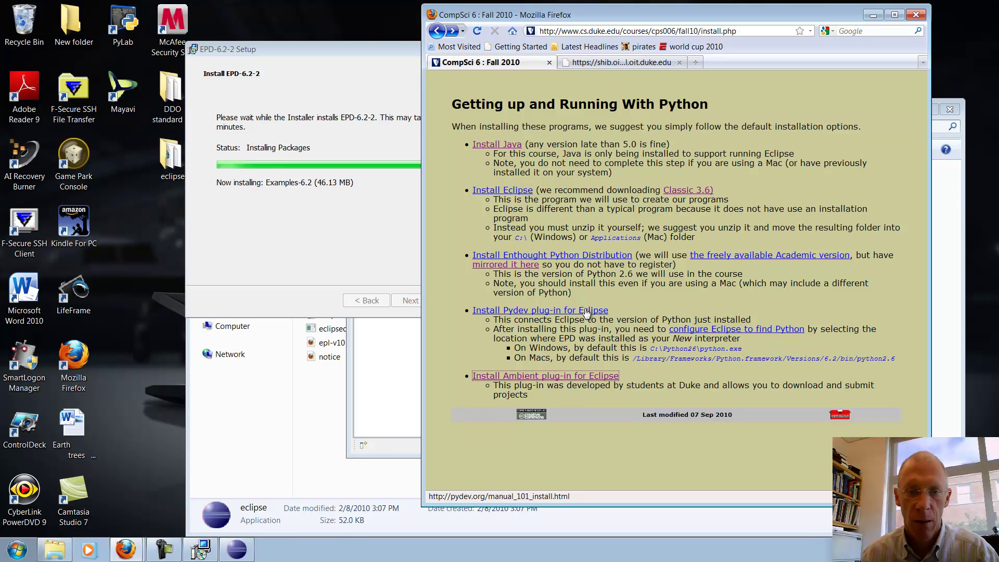
click(314, 226)
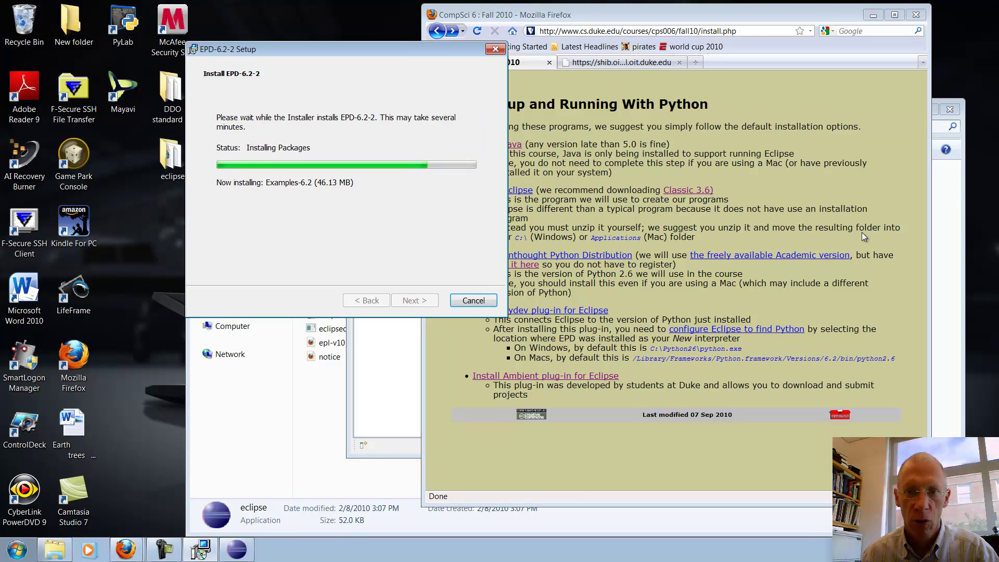
click(613, 296)
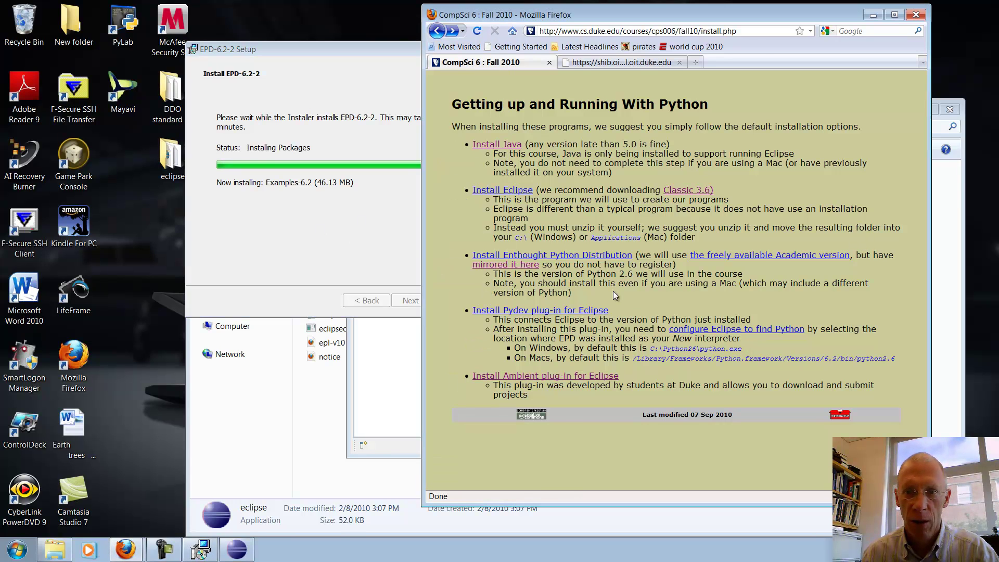
Open the Pydev plug-in installation instructions and find the update site example.
click(571, 311)
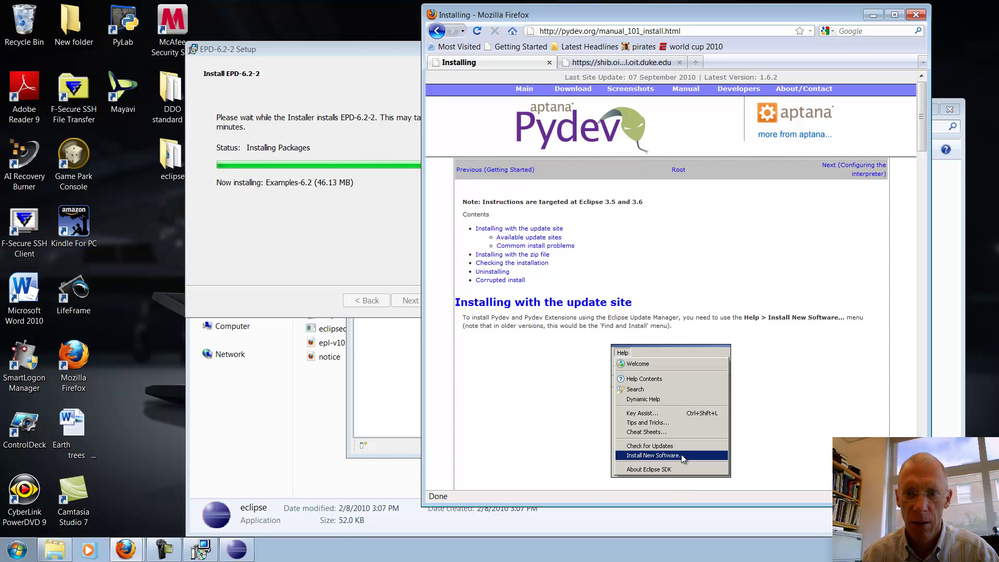
scroll(818, 405, down, 4)
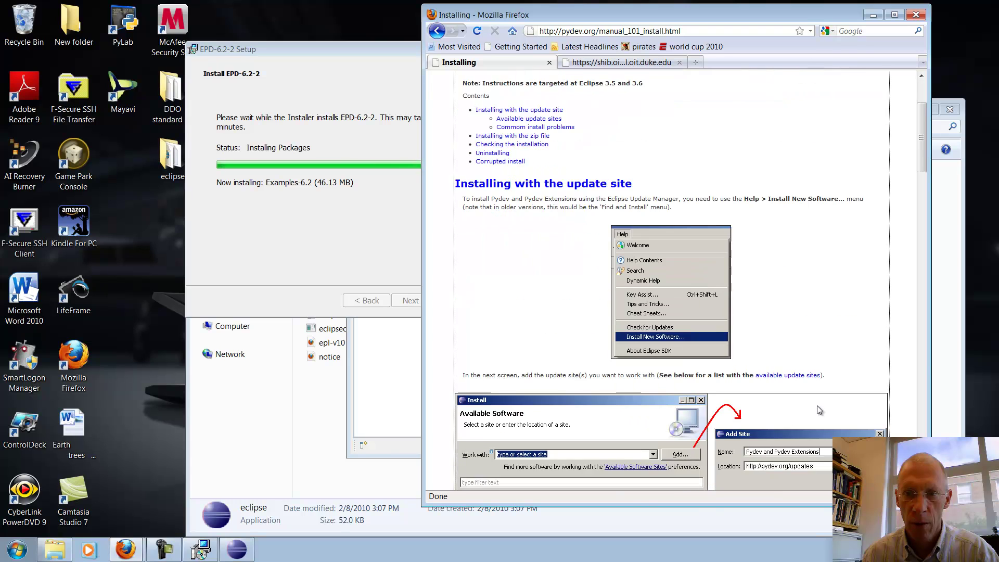
scroll(796, 341, down, 2)
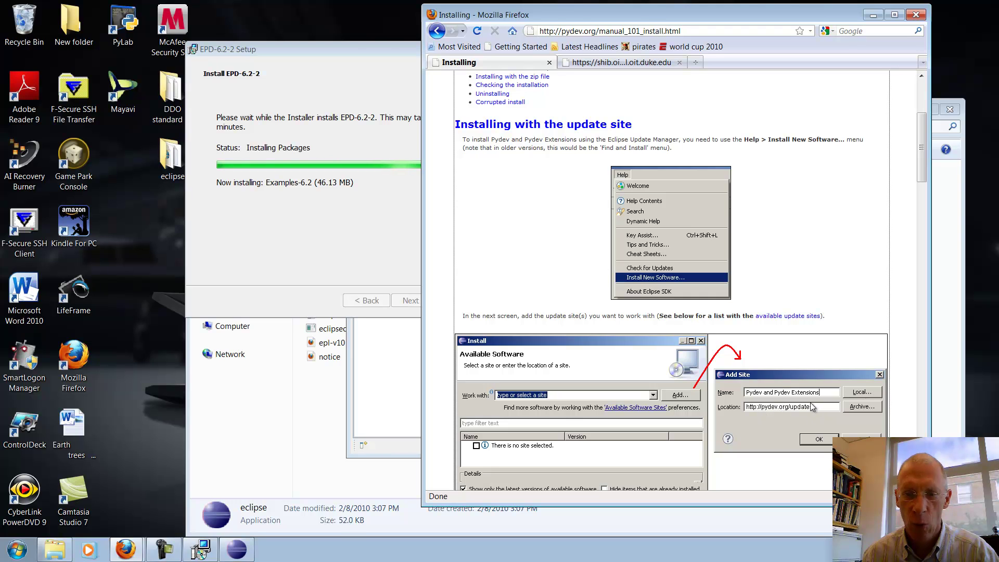
Switch to Eclipse, begin installing new software, and start adding a repository named pydev.
click(369, 364)
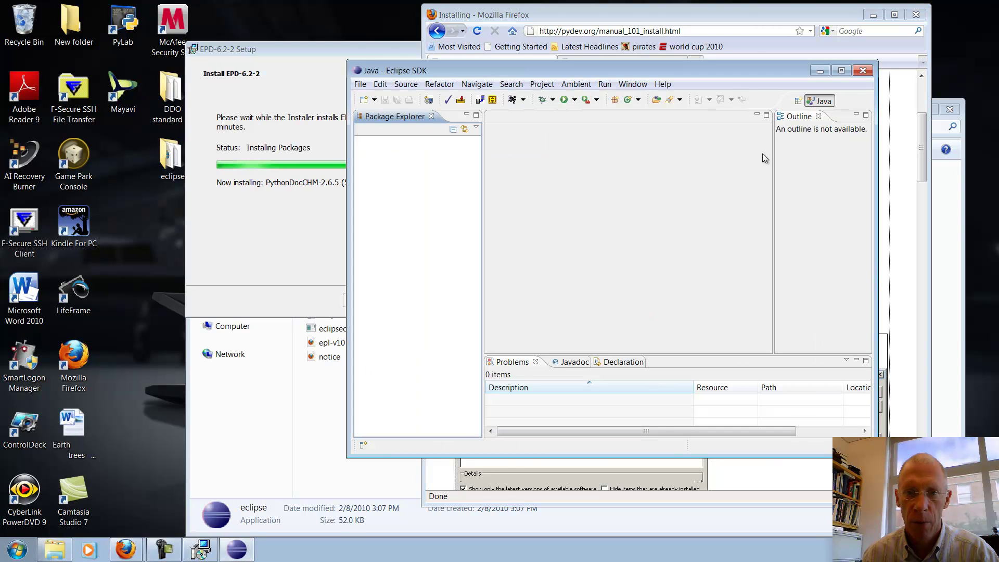
click(662, 84)
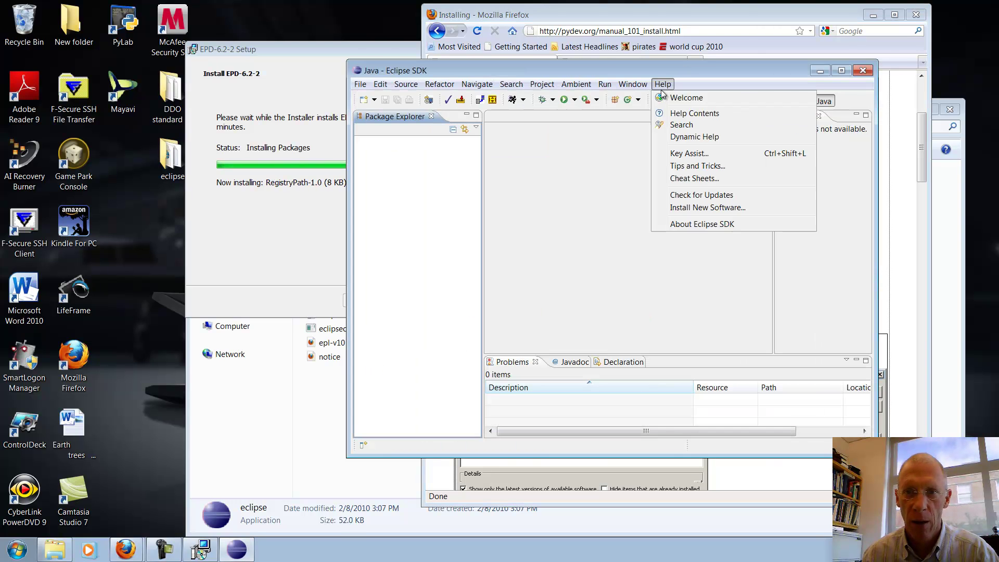
click(682, 209)
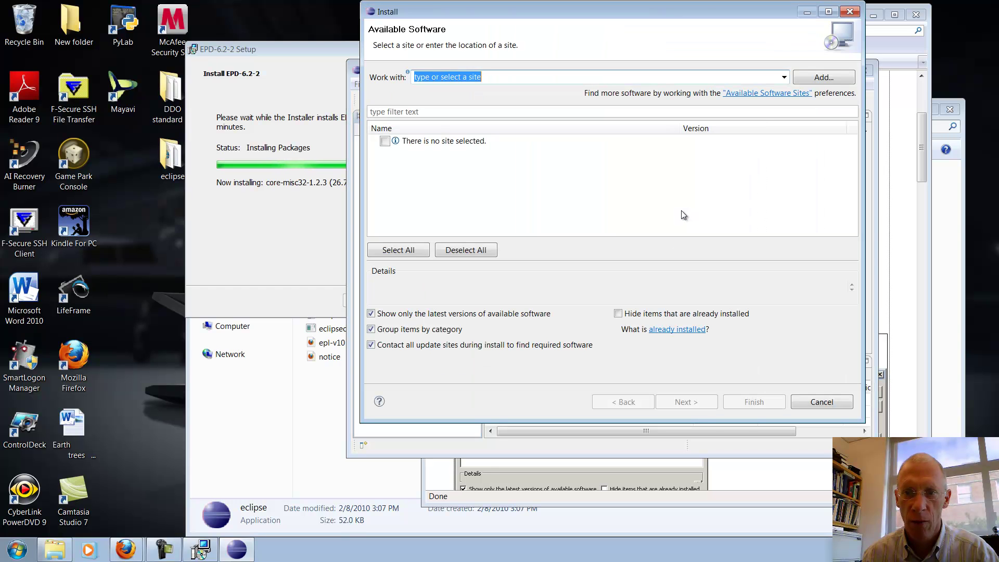
click(838, 79)
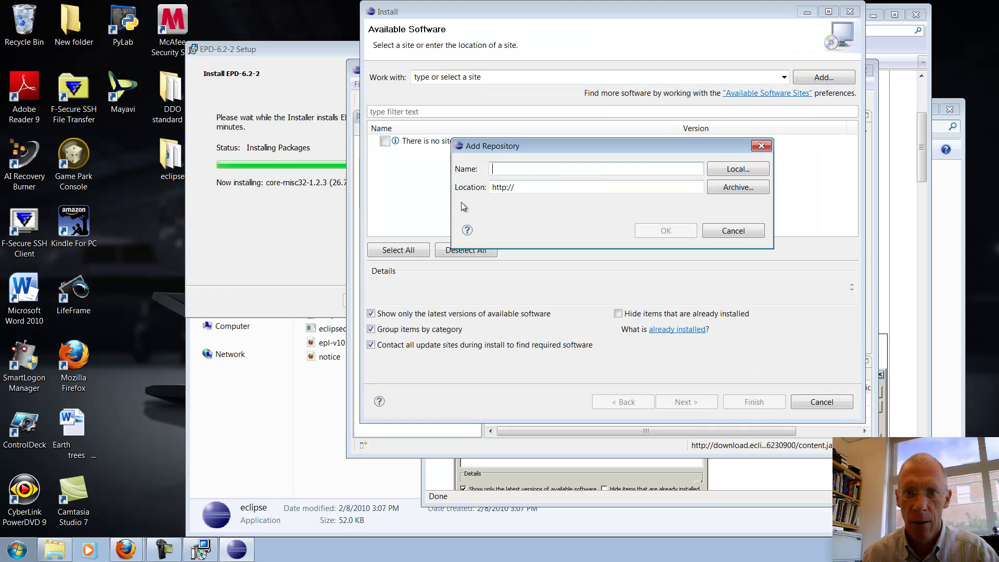
text(pydev)
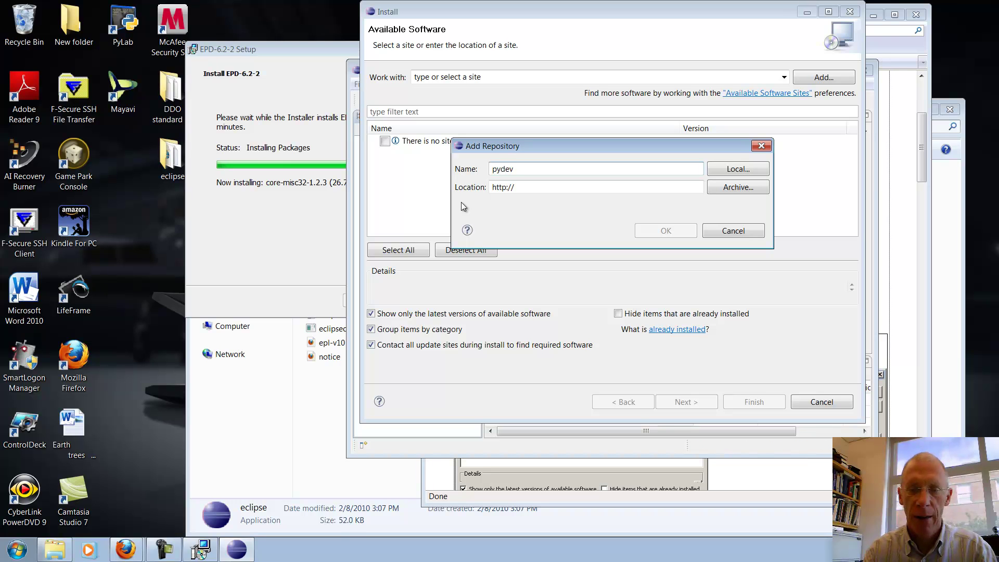
key(Tab)
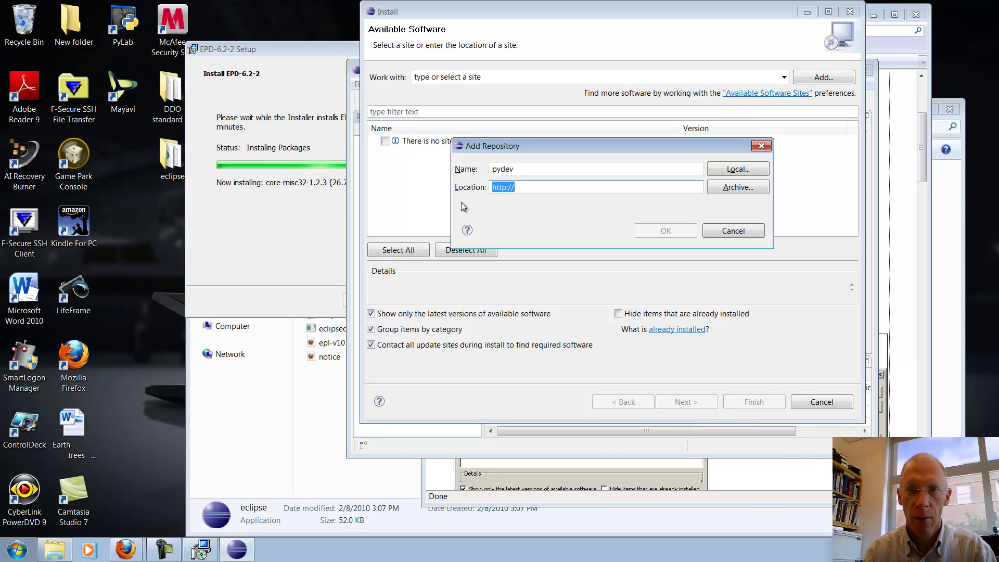
text(p)
key(BackSpace)
text(http://p)
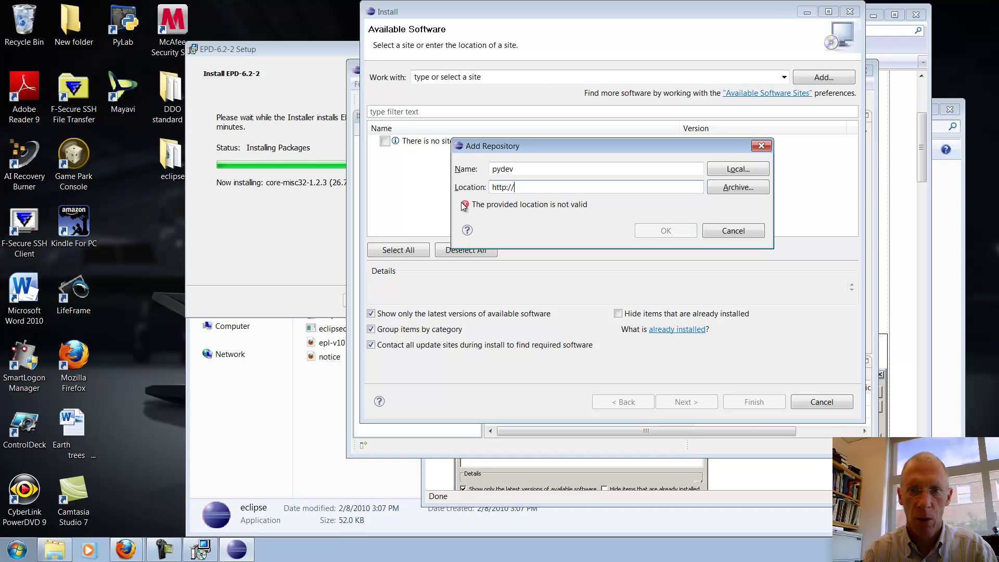
text(ydev.org/updates)
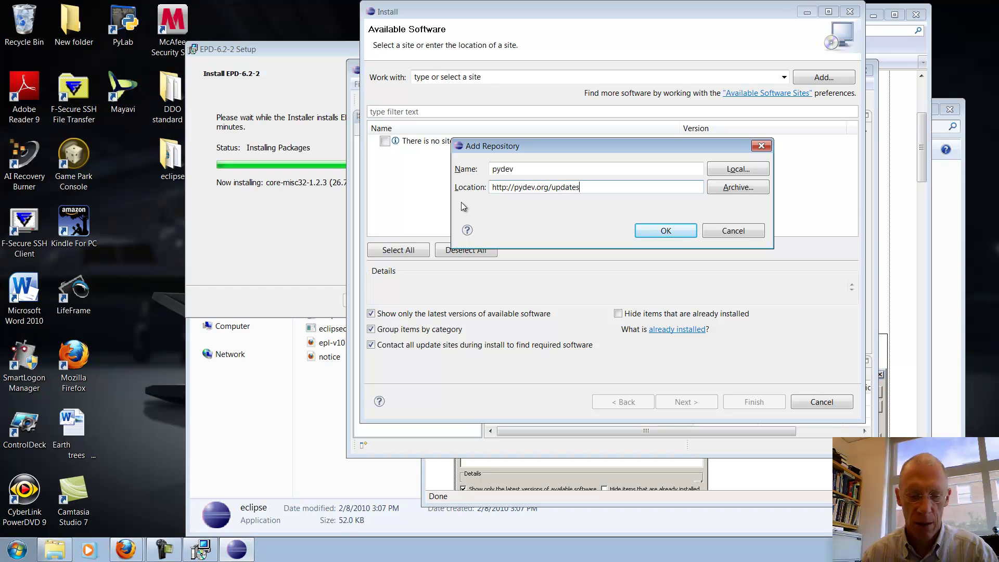
key(alt+Tab)
key(alt+Tab)
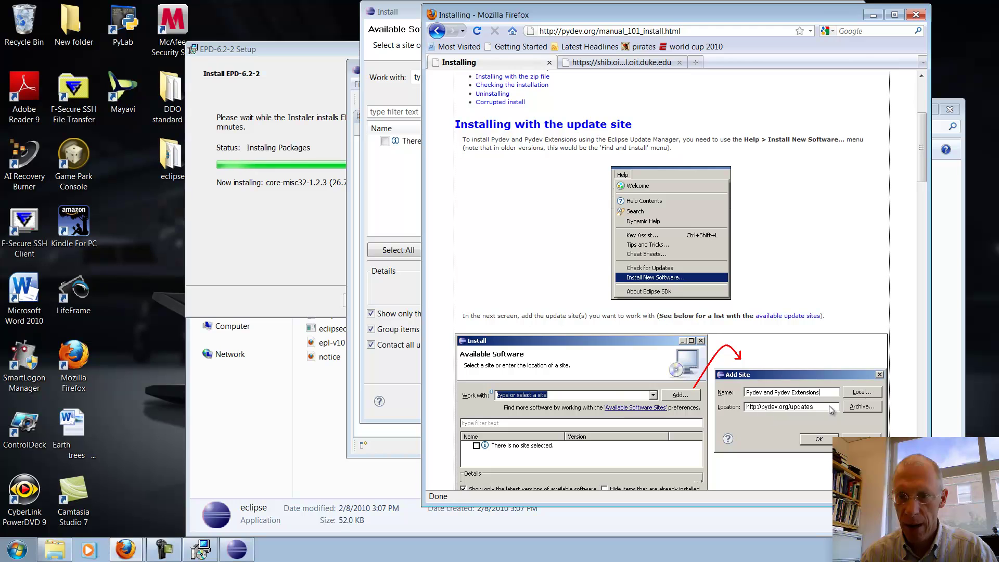
key(alt+Tab)
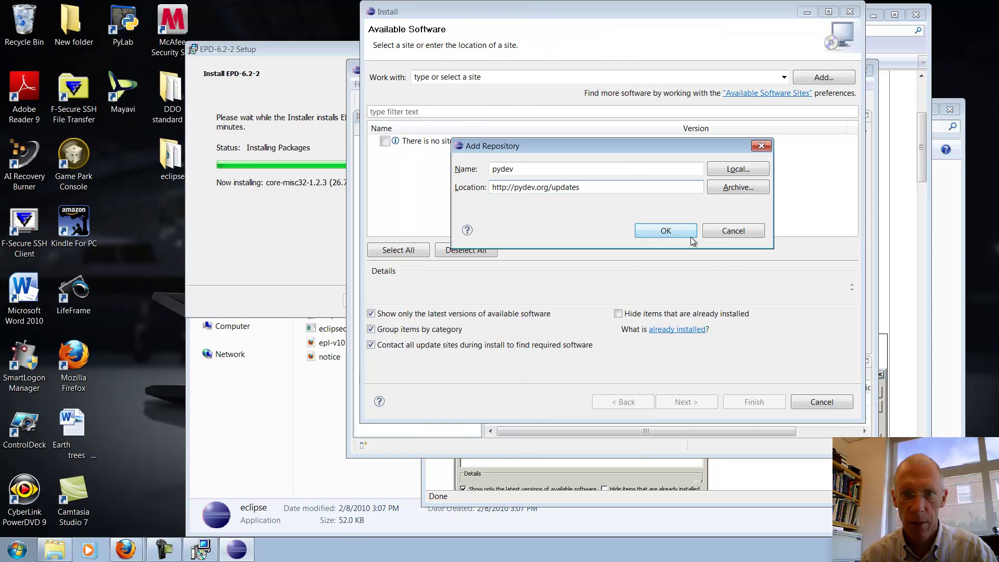
Add the pydev repository and select PyDev for installation, without the optional Mylyn integration.
click(688, 232)
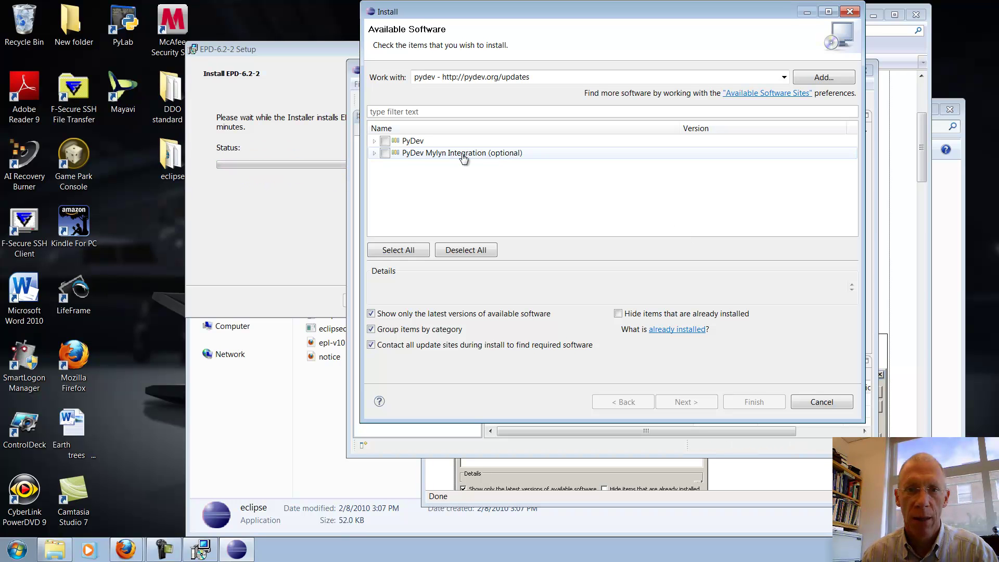
click(385, 142)
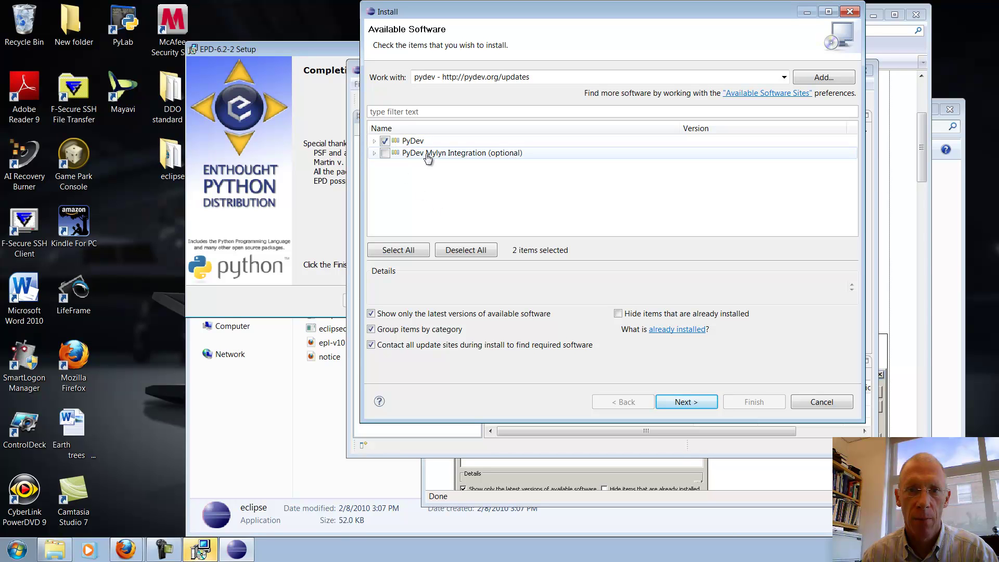
Submit both components of the PyDev group for installation and close the completed EPD-6.2-2 installer.
click(374, 141)
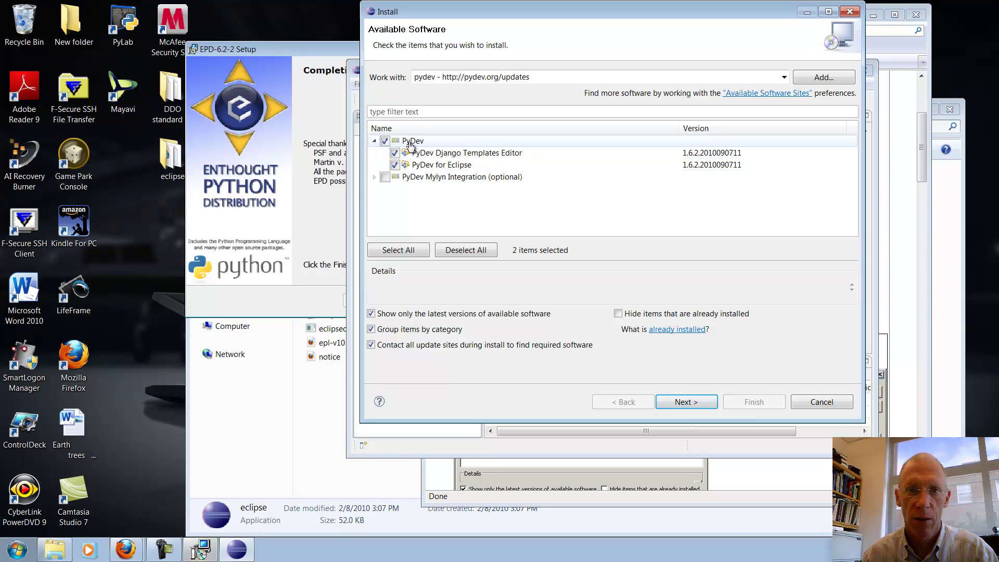
click(689, 407)
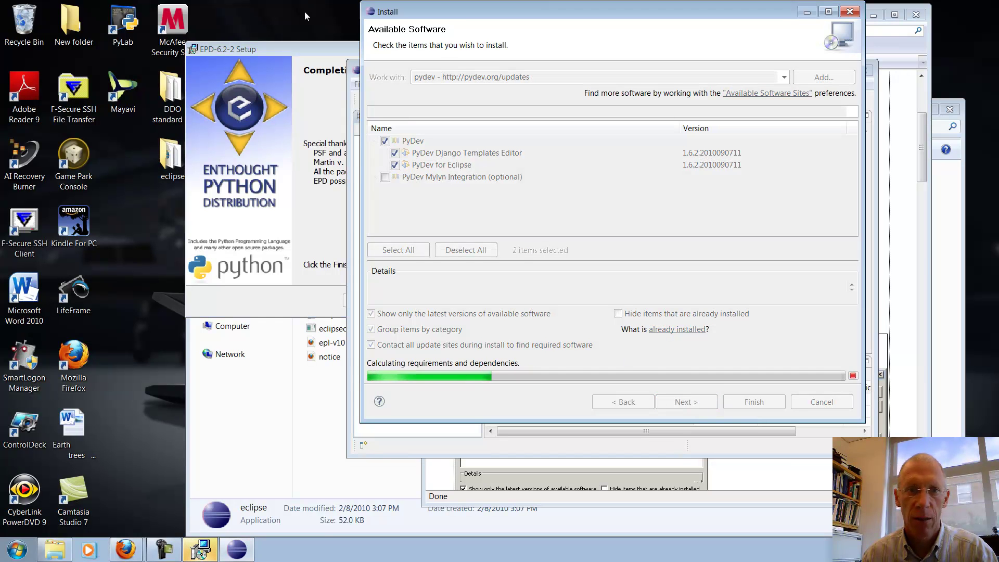
click(308, 45)
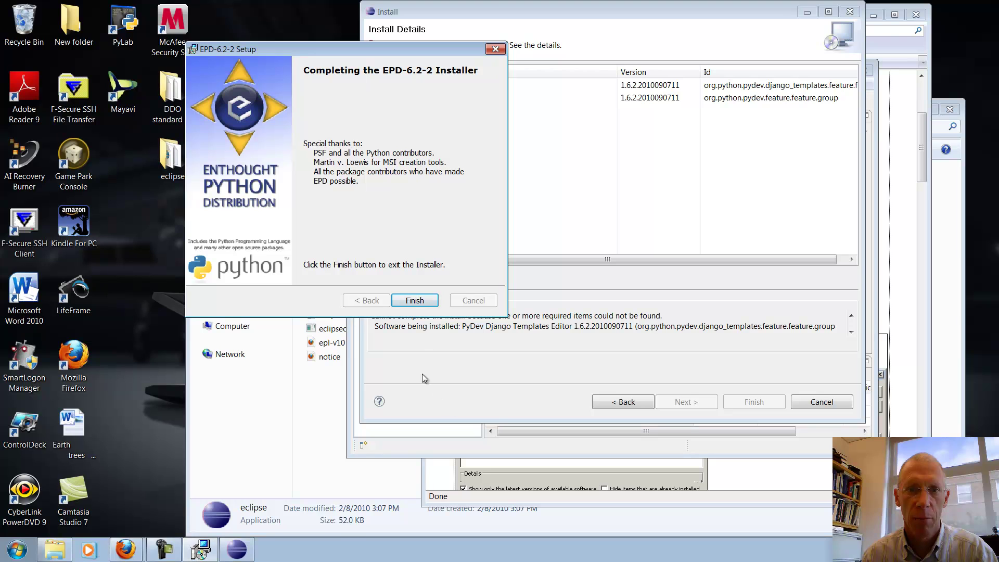
click(421, 305)
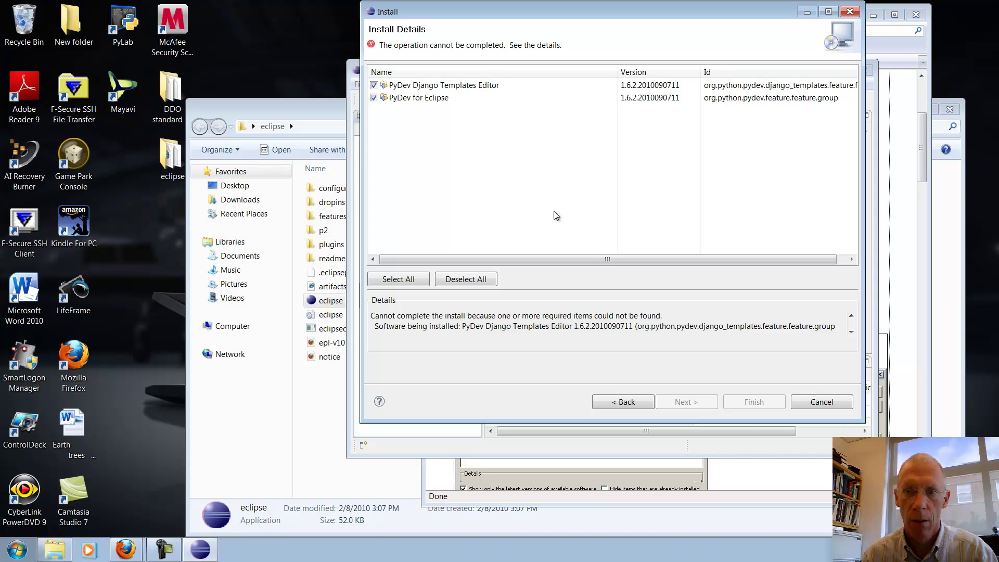
Exclude the PyDev Django Templates Editor, accept the license agreement and start installing PyDev for Eclipse.
click(374, 86)
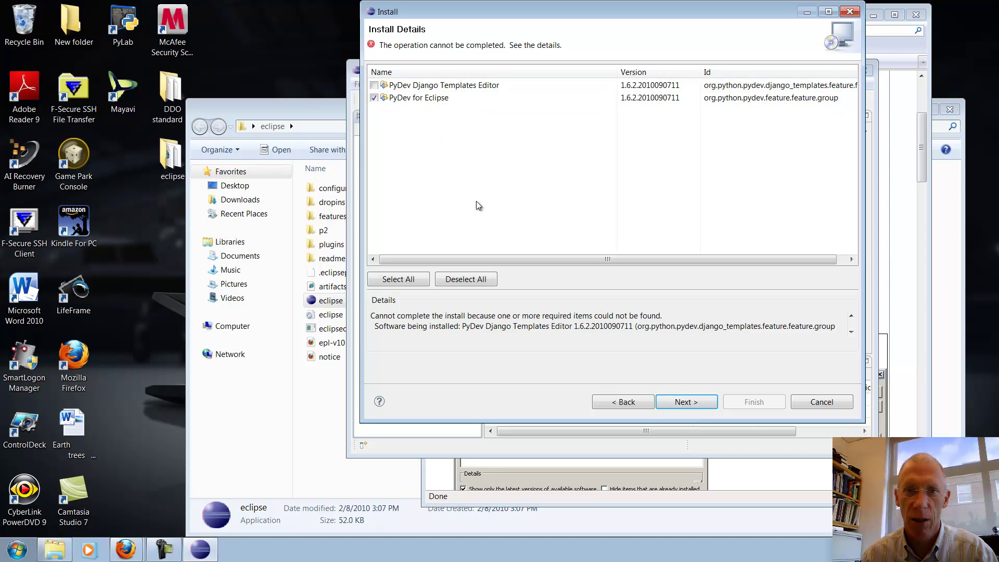
click(686, 402)
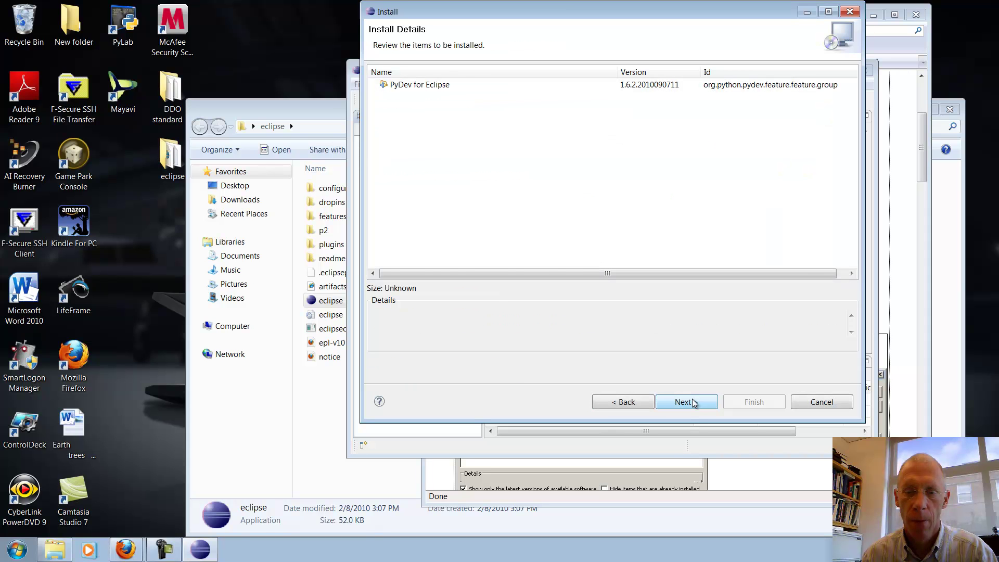
click(686, 402)
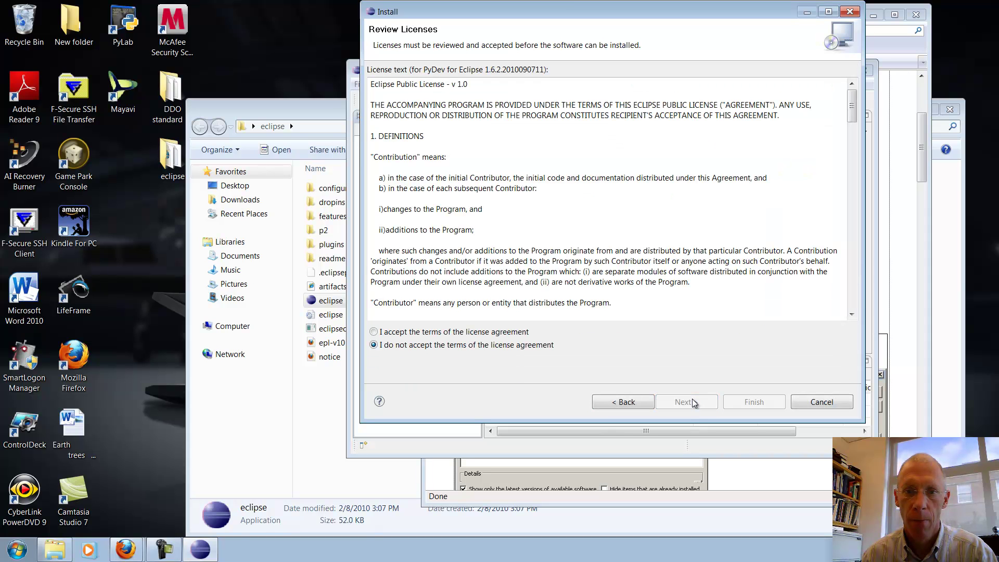
click(397, 333)
click(754, 405)
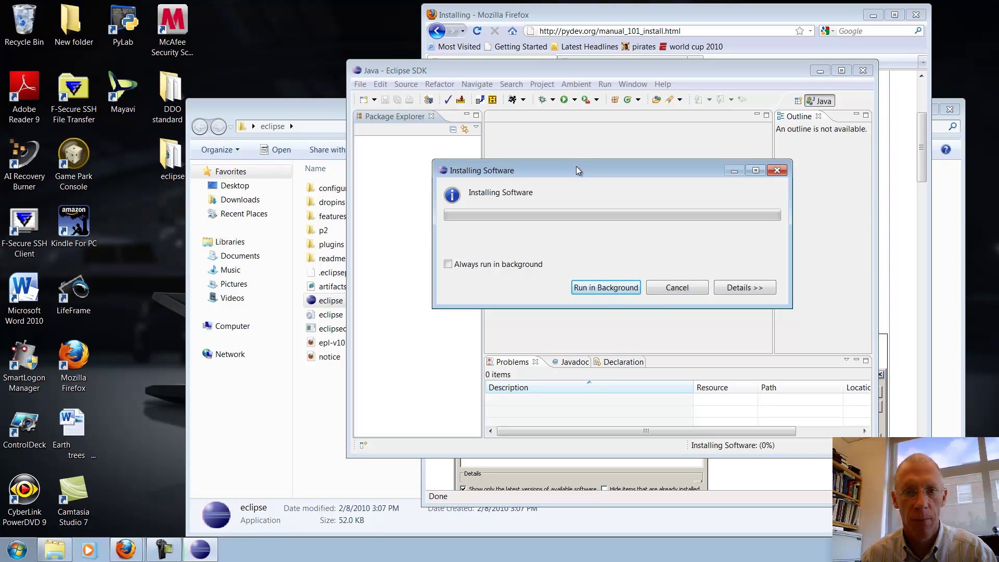
Switch to Firefox, return to the course installation page and open its instructions for configuring Eclipse to find Python.
drag(551, 10, 613, 22)
drag(467, 170, 151, 144)
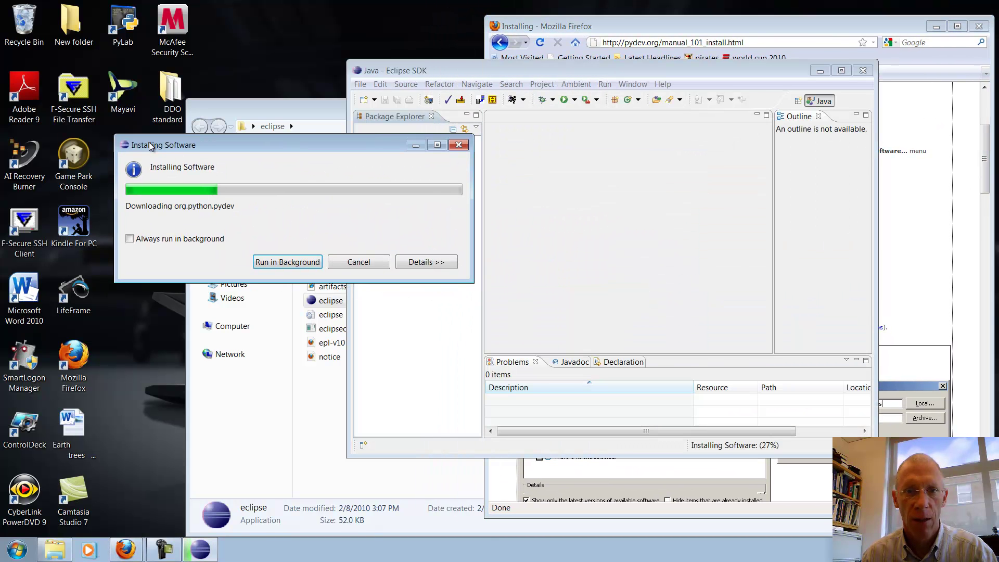
drag(531, 26, 442, 28)
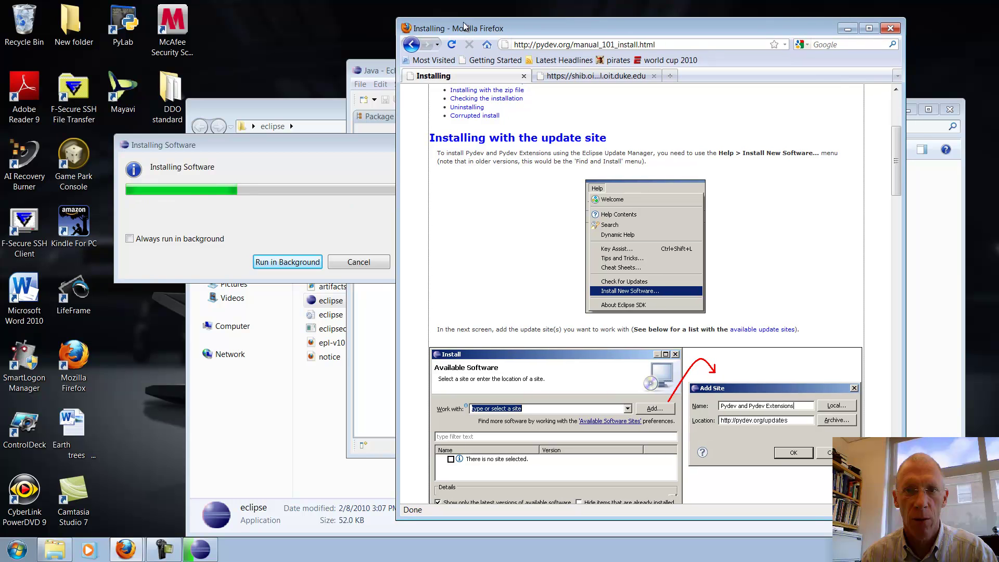
click(411, 44)
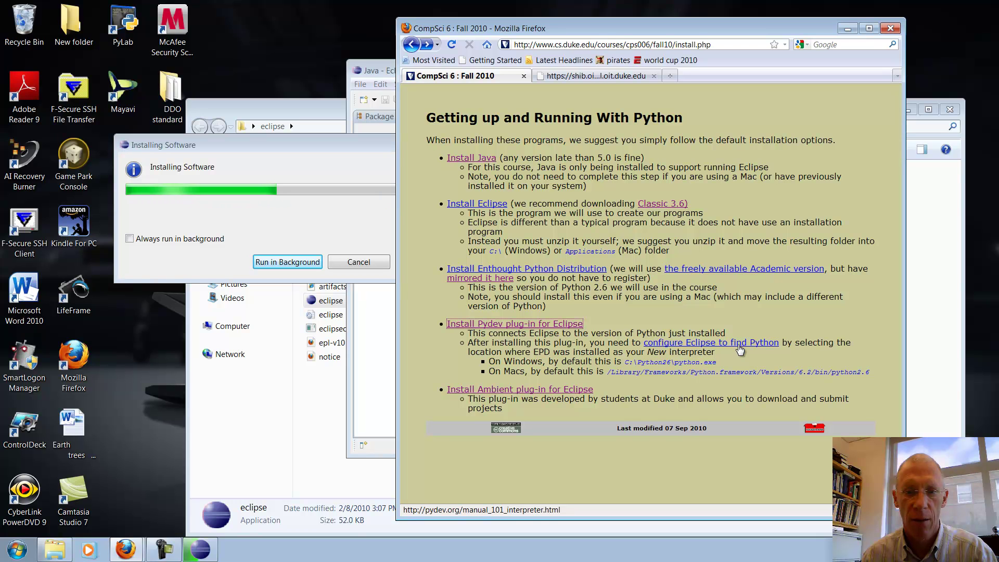
click(690, 345)
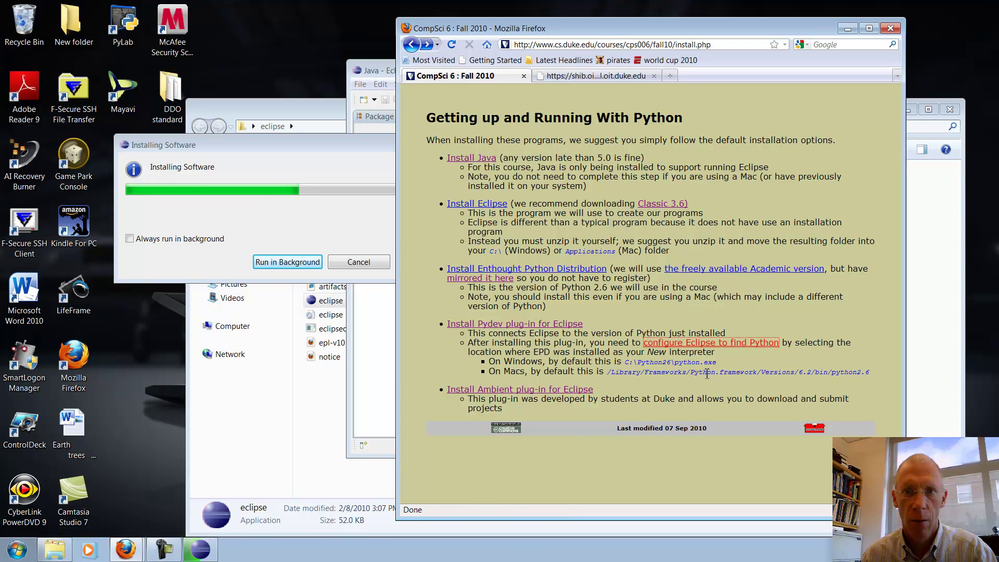
click(697, 345)
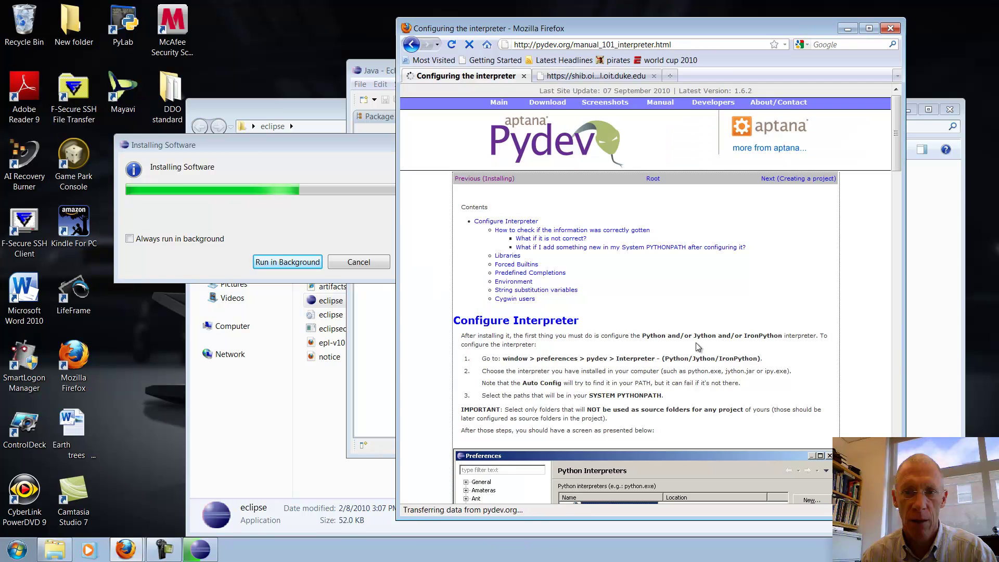
Examine the Pydev instructions for configuring the Python interpreter and the default Windows interpreter path on the course page.
scroll(549, 298, down, 8)
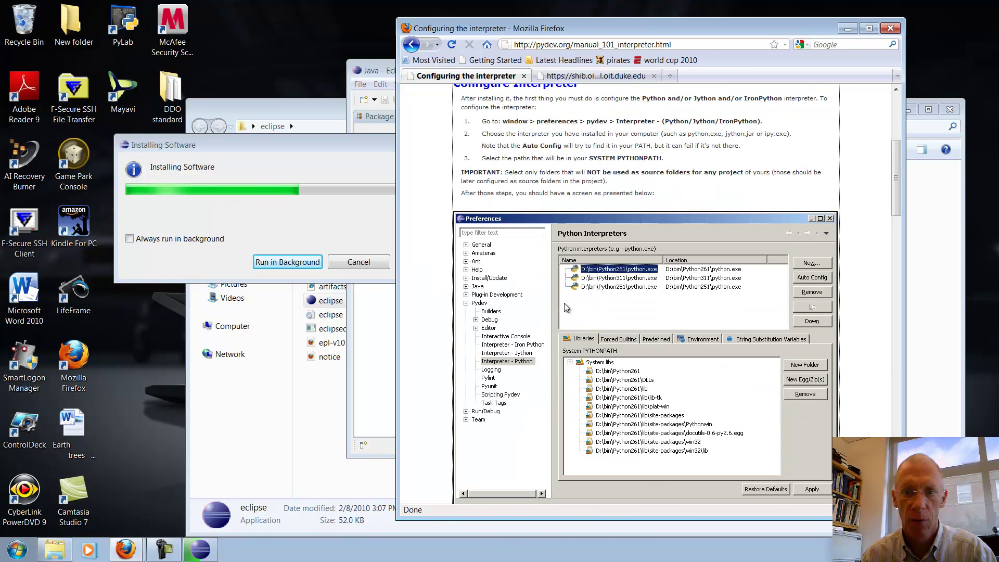
scroll(569, 307, up, 8)
scroll(568, 307, down, 8)
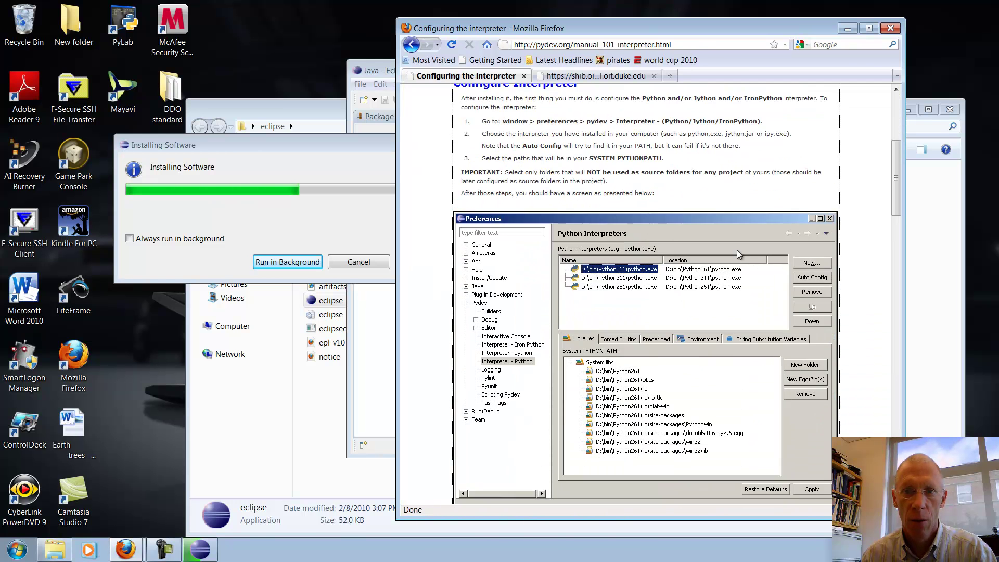
scroll(742, 278, down, 15)
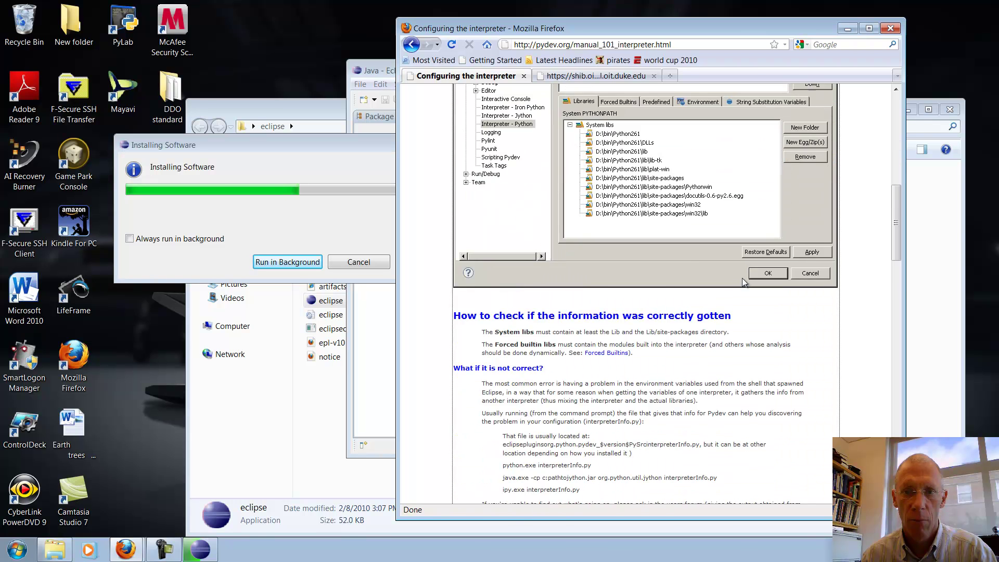
scroll(735, 276, up, 15)
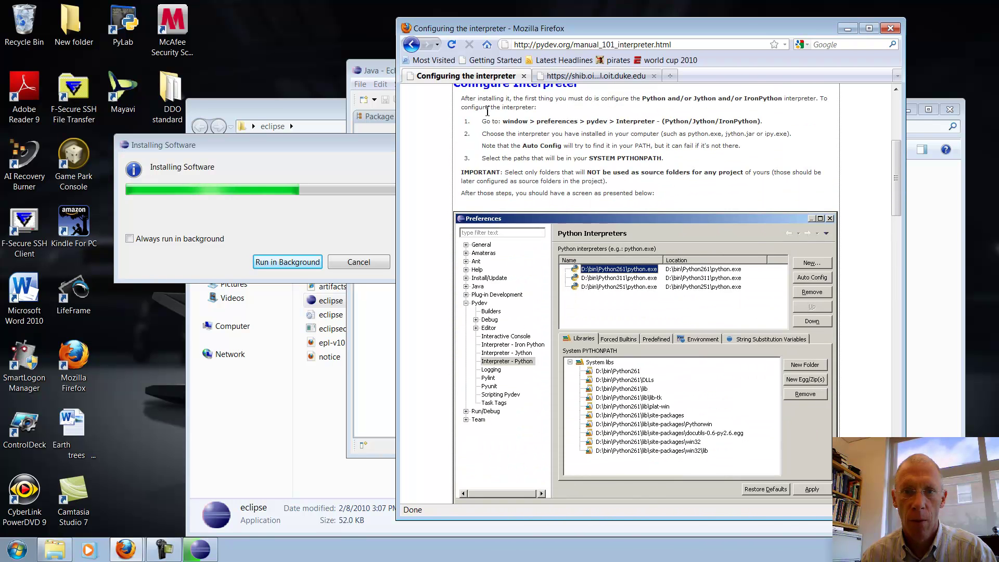
click(418, 46)
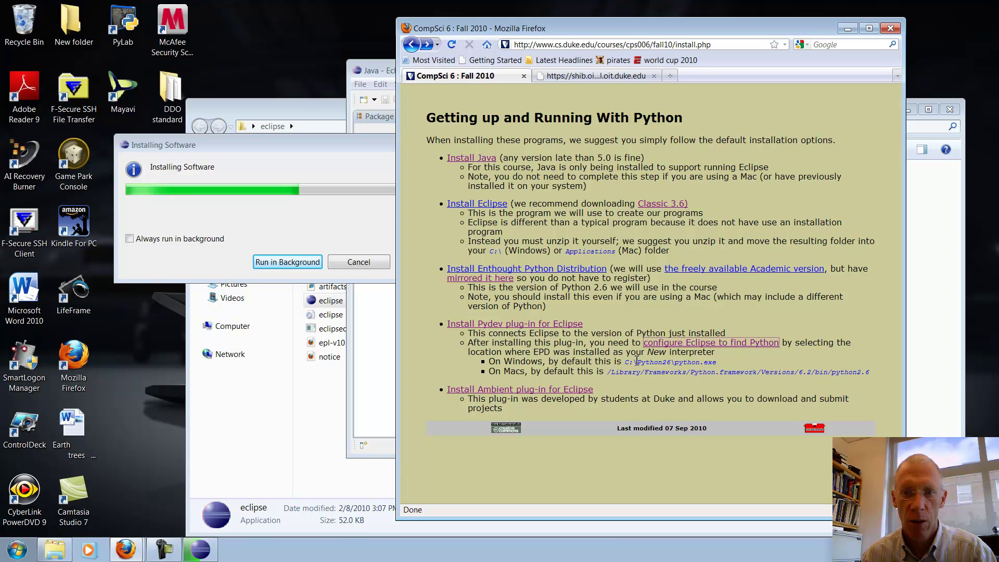
click(682, 342)
scroll(683, 341, down, 5)
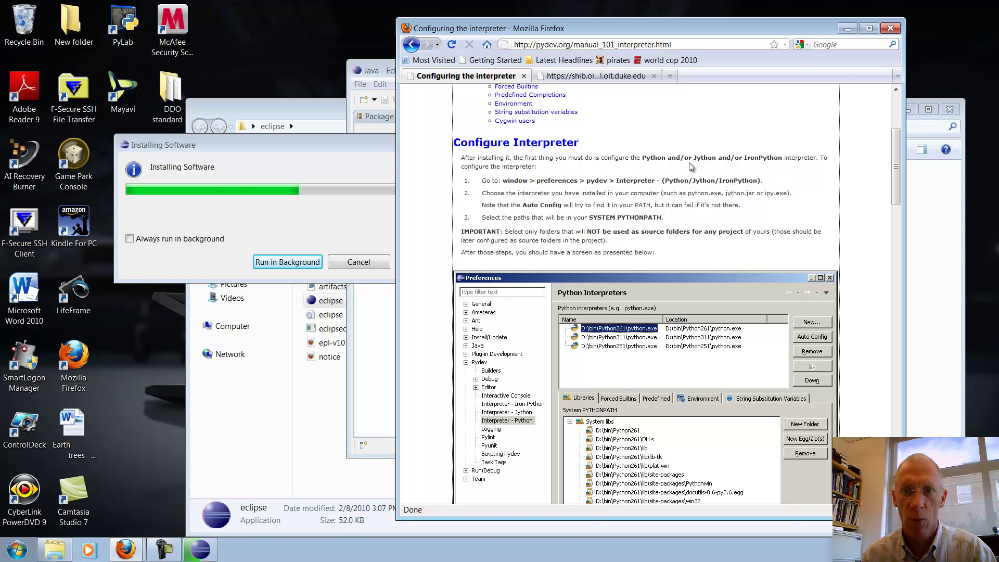
double_click(654, 158)
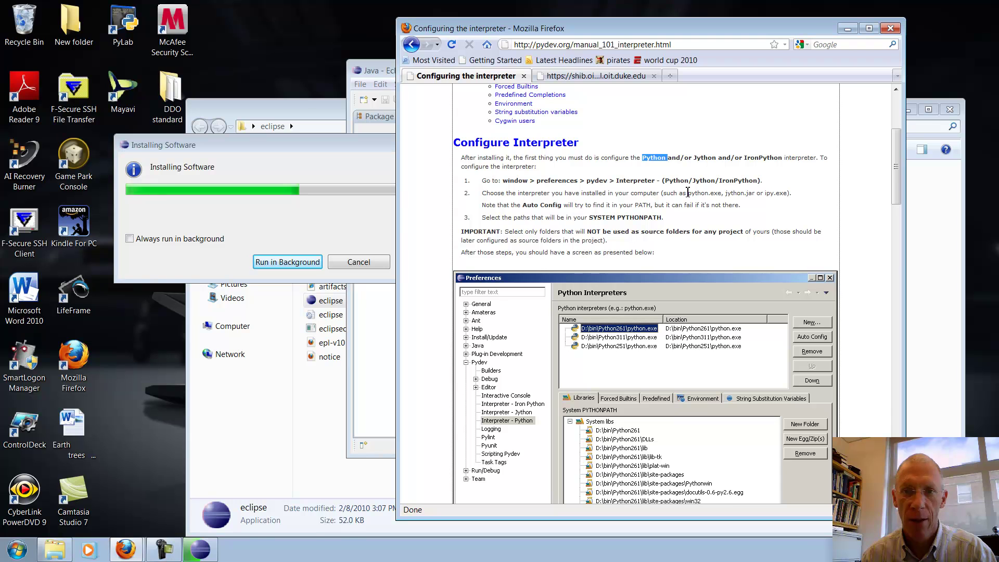
Move the installation progress window off the certificate trust prompt and confirm the prompt with the Aptana Pydev certificate left unticked.
drag(328, 142, 530, 148)
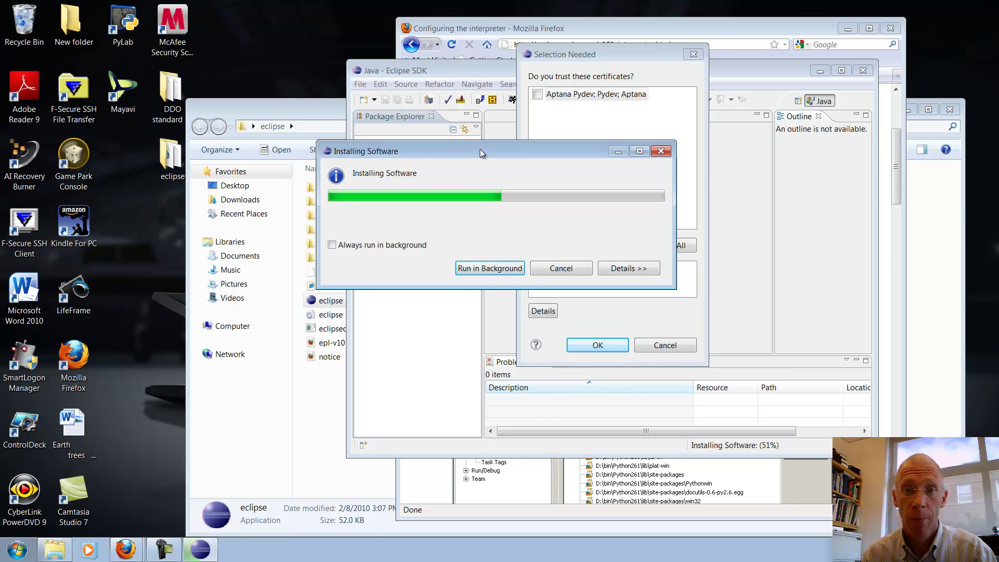
drag(480, 149, 554, 158)
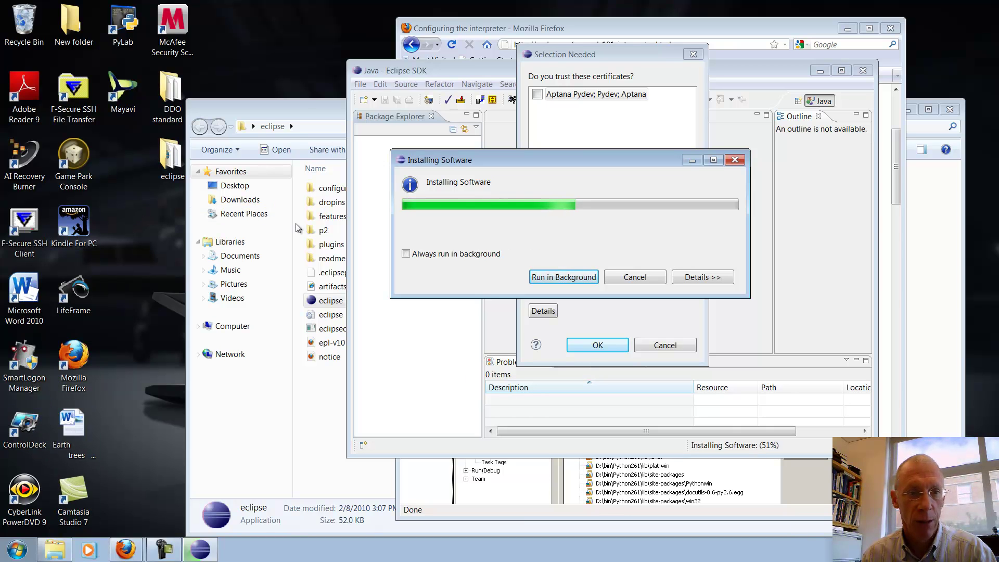
drag(545, 167, 402, 191)
click(602, 55)
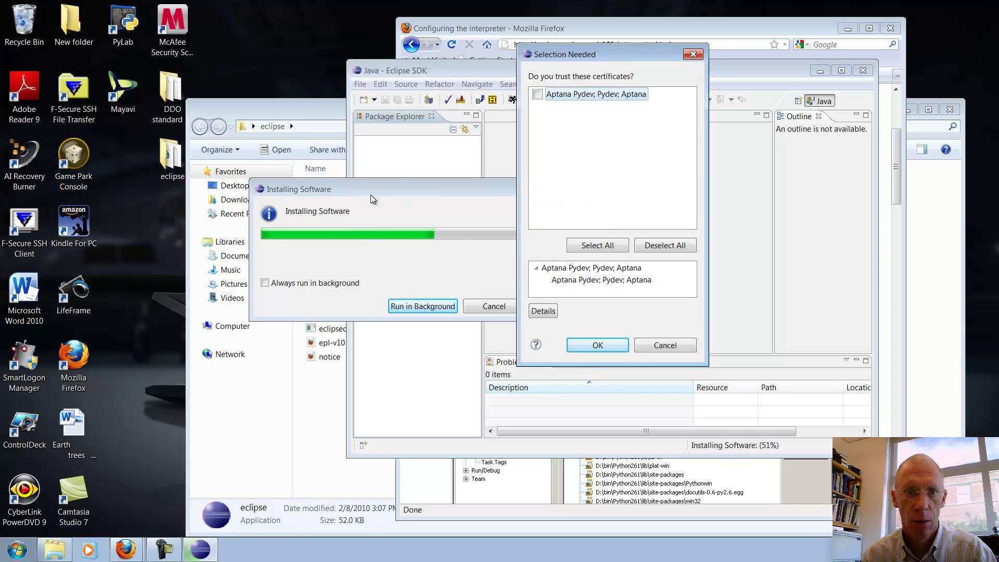
click(599, 346)
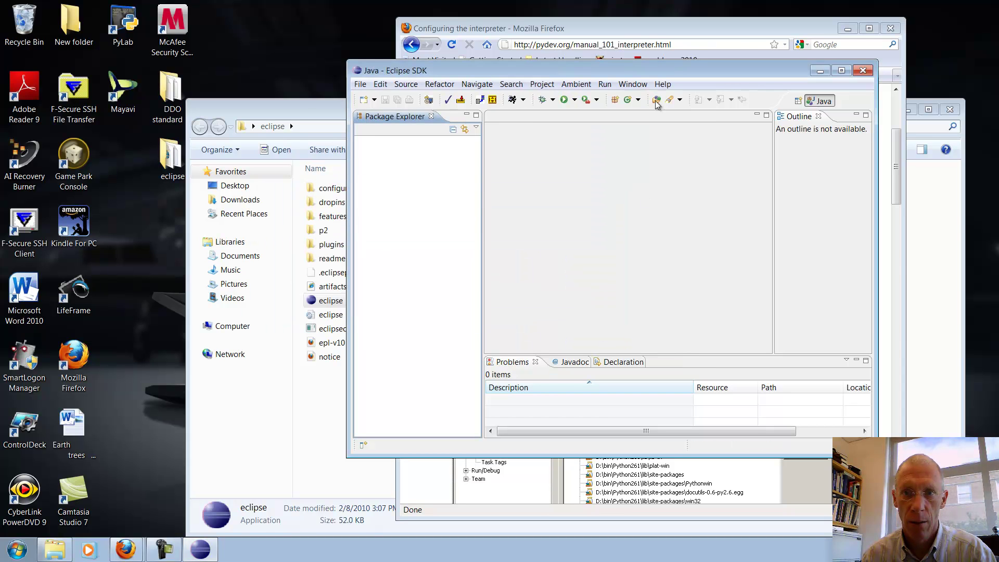
Check Eclipse for available updates and dismiss the result.
drag(647, 73, 621, 73)
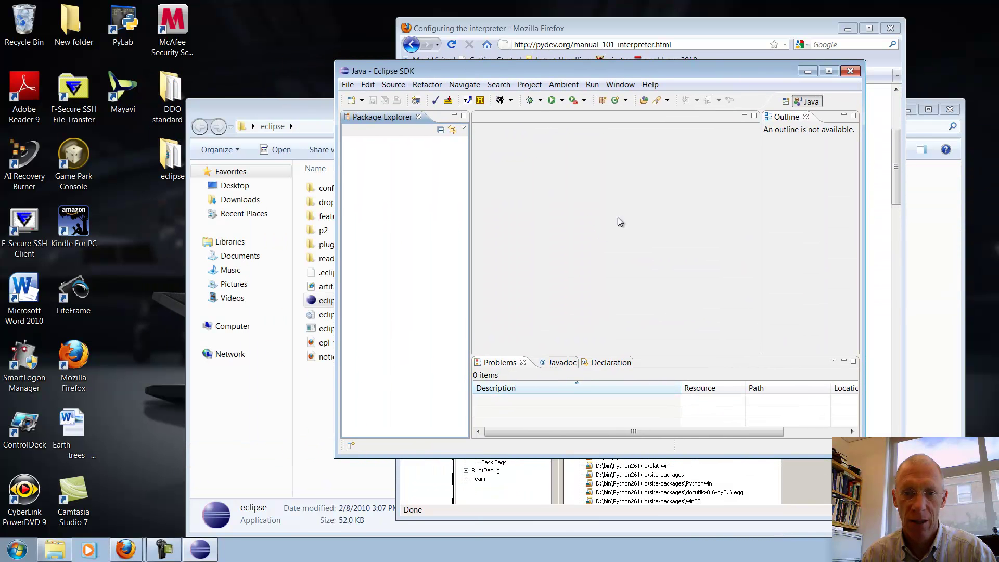
click(650, 86)
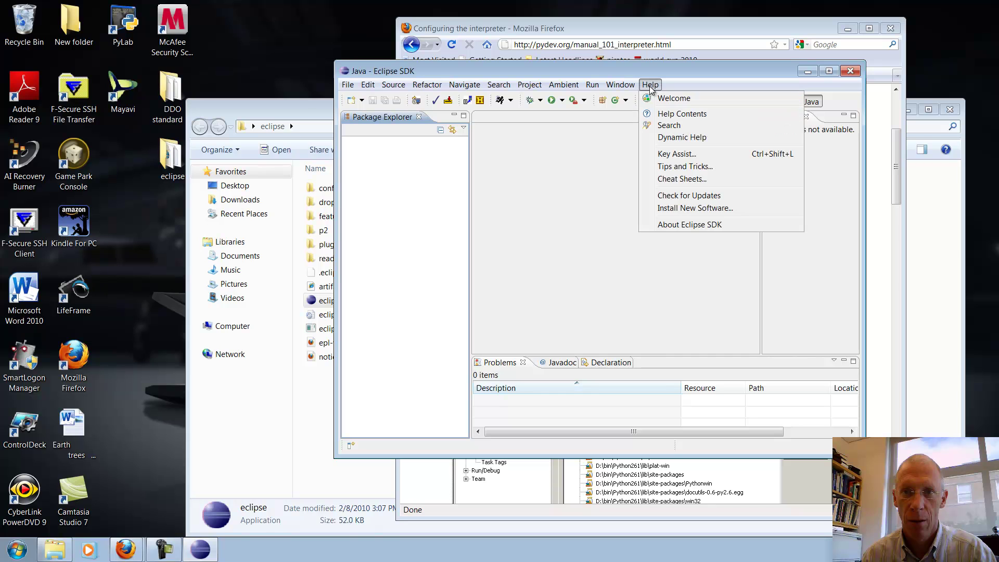
click(672, 195)
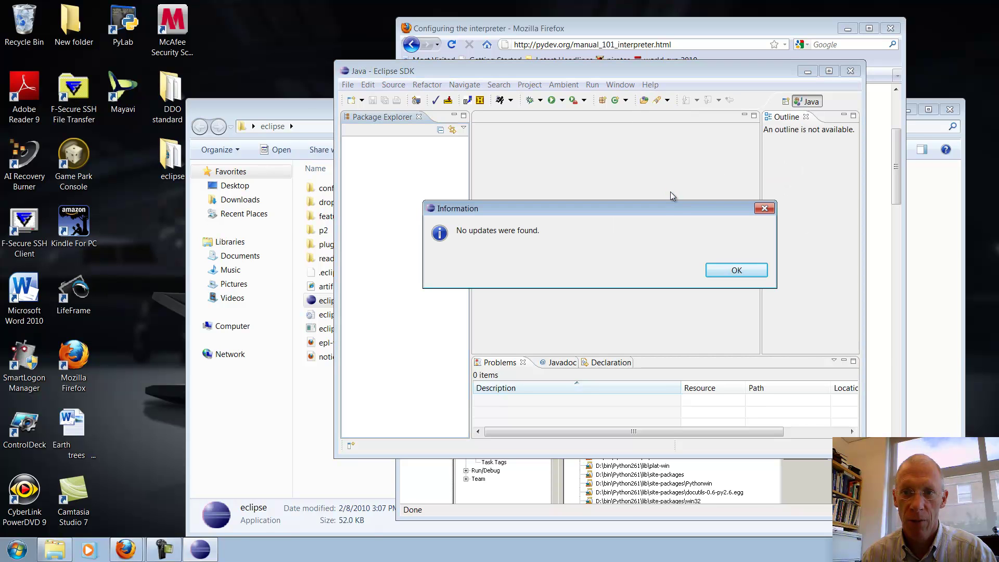
click(737, 270)
Inspect the pydev entry among Eclipse's available software sites, then close the software installation window.
click(651, 85)
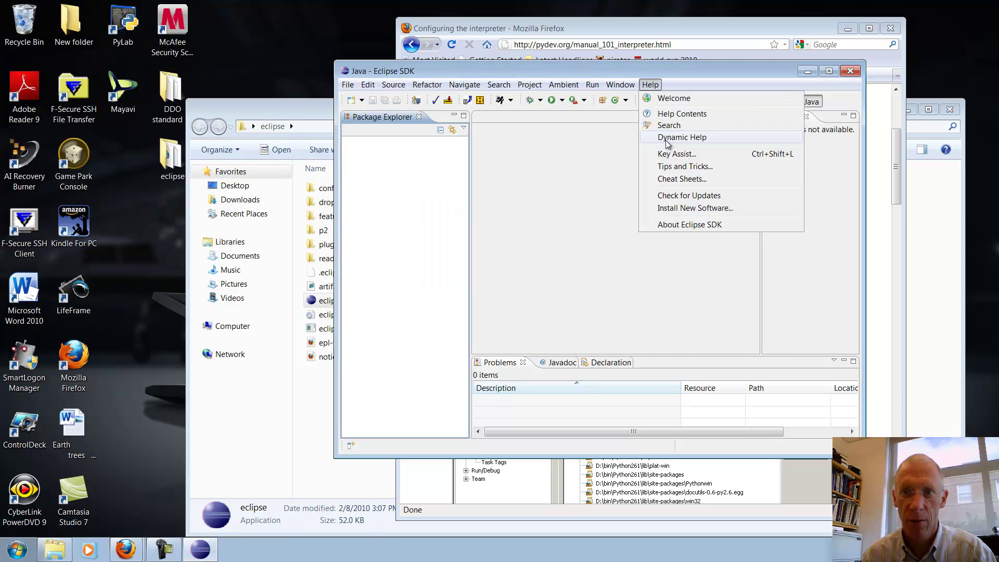
click(677, 207)
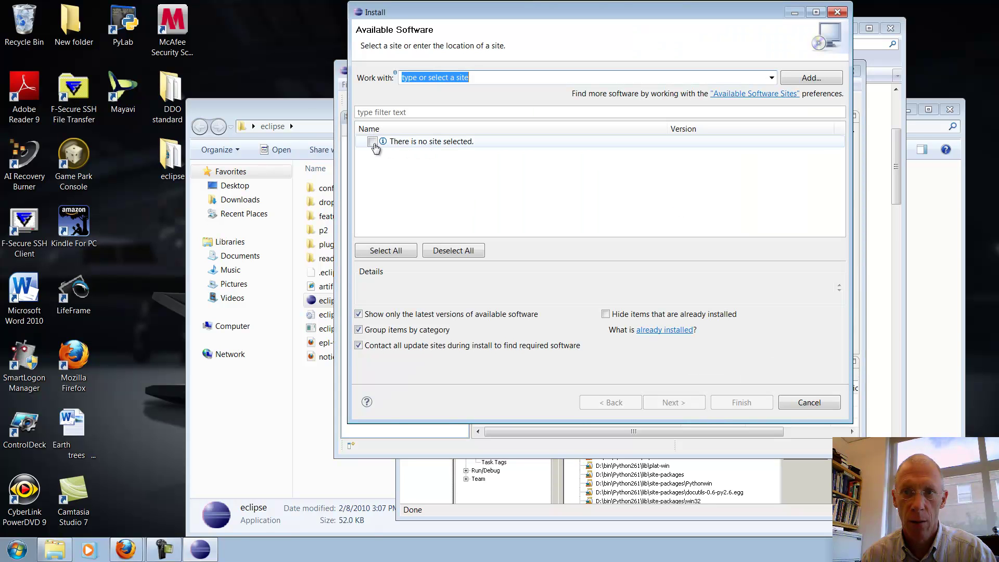
click(729, 94)
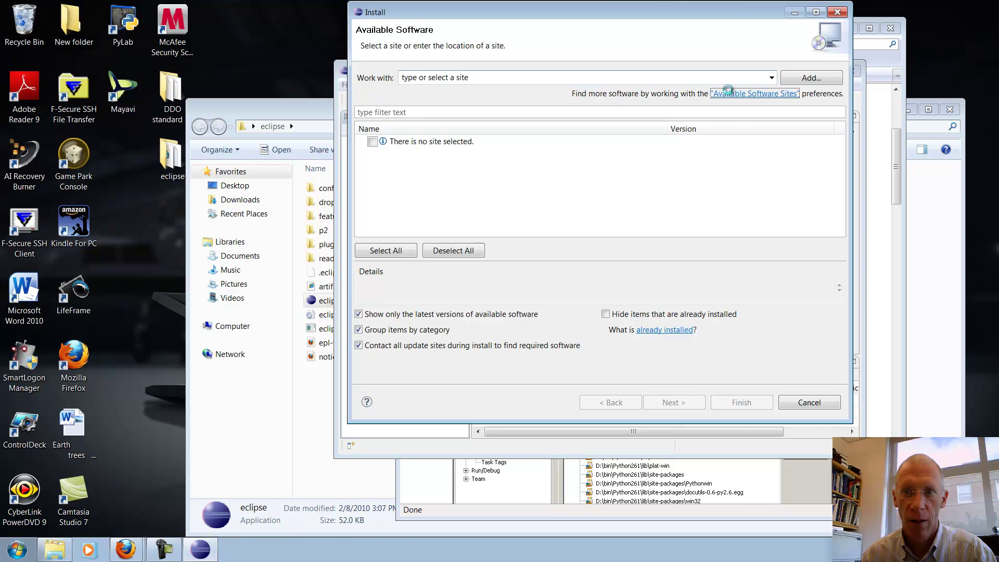
click(471, 126)
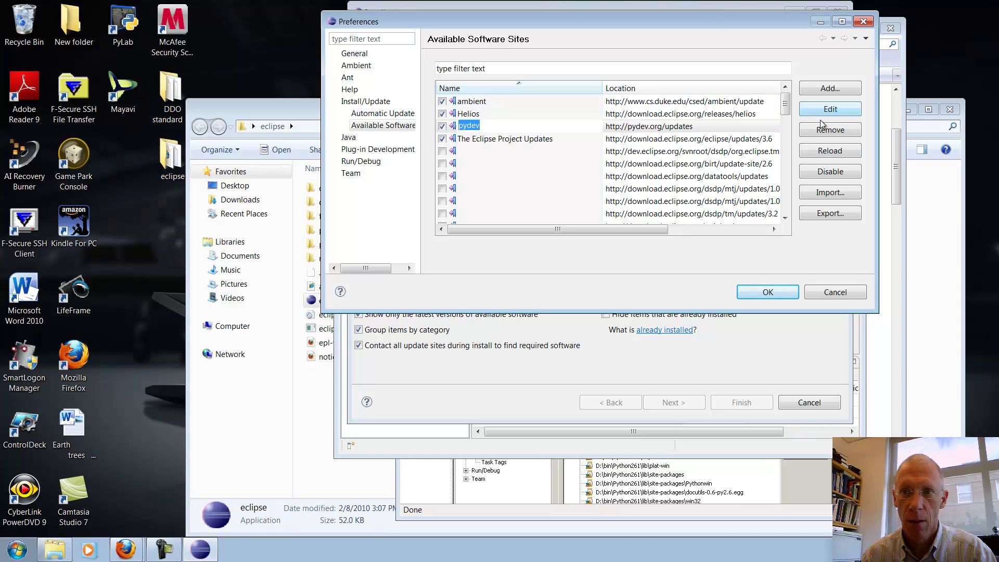
click(779, 293)
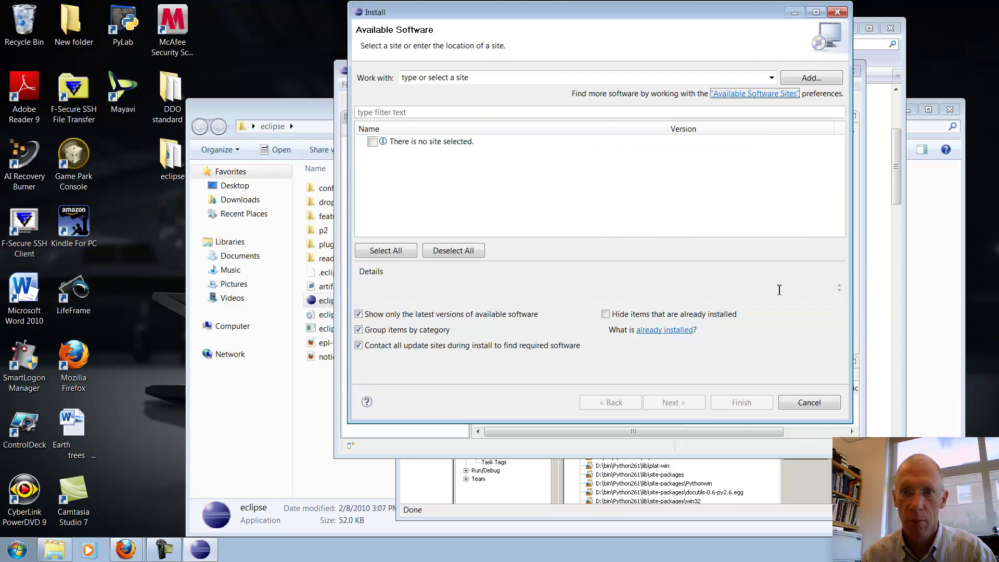
click(838, 13)
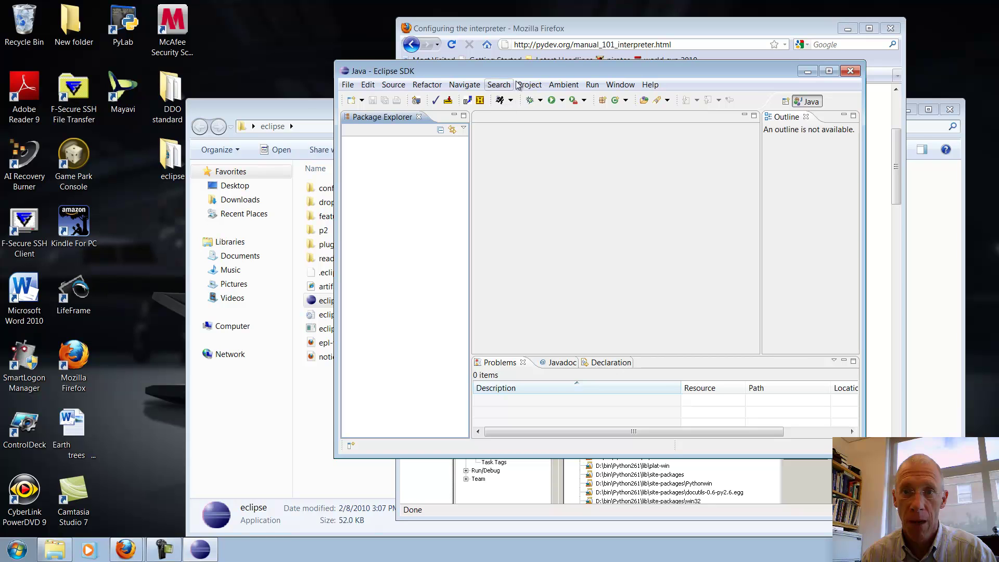
Move the Eclipse window aside and bring the Pydev interpreter configuration instructions in Firefox to the front.
mouse_move(520, 71)
mouse_down()
mouse_move(519, 100)
mouse_move(519, 88)
mouse_up()
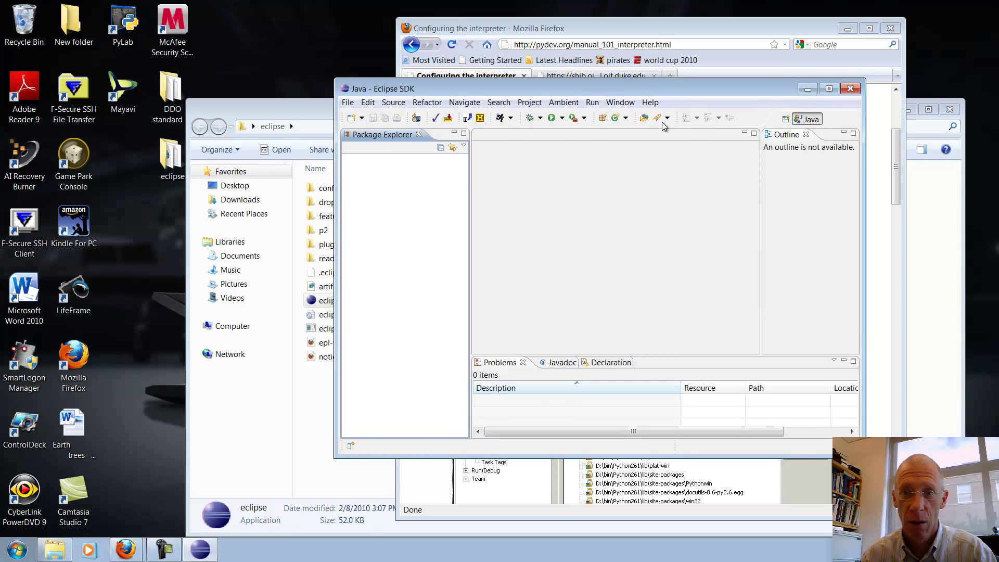
drag(653, 84, 554, 75)
click(824, 224)
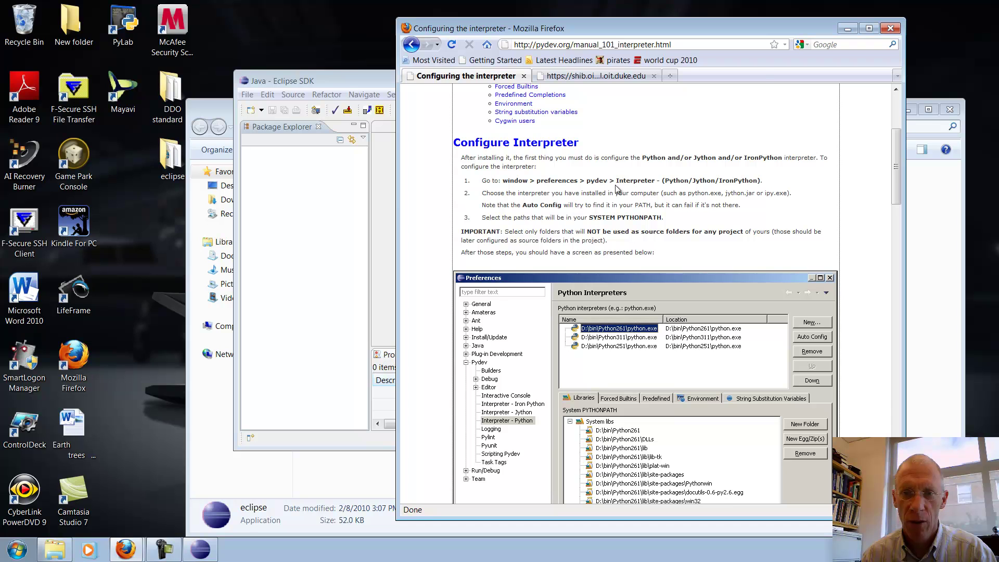
Switch to Eclipse, reload the pydev site under the Available Software Sites preferences, and accept the preferences.
click(348, 83)
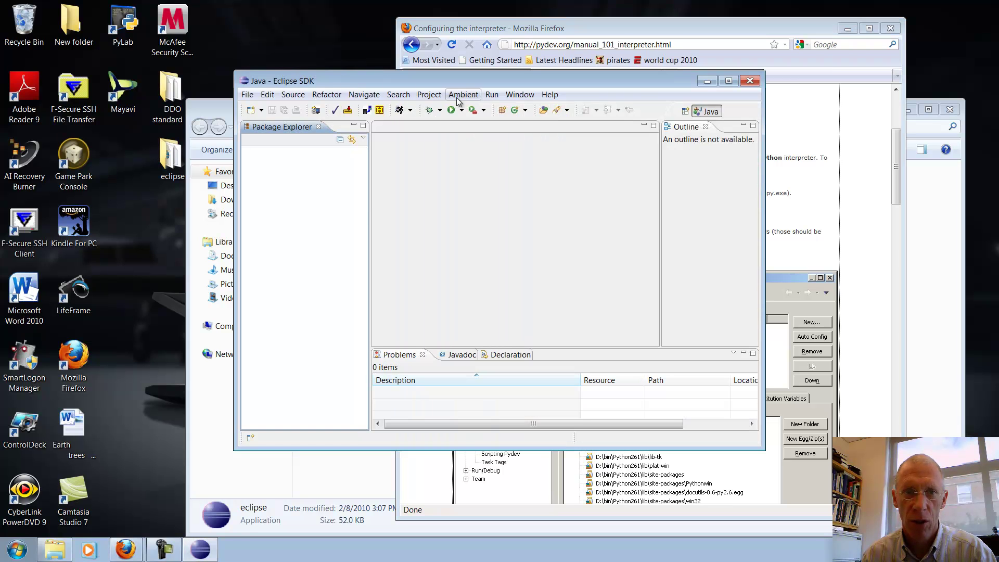
click(520, 94)
click(543, 254)
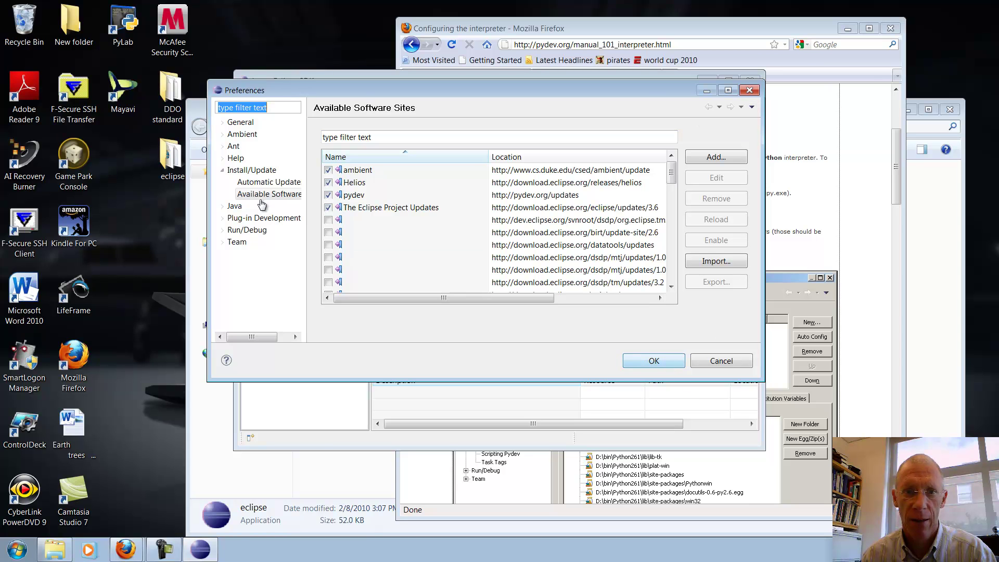
click(355, 195)
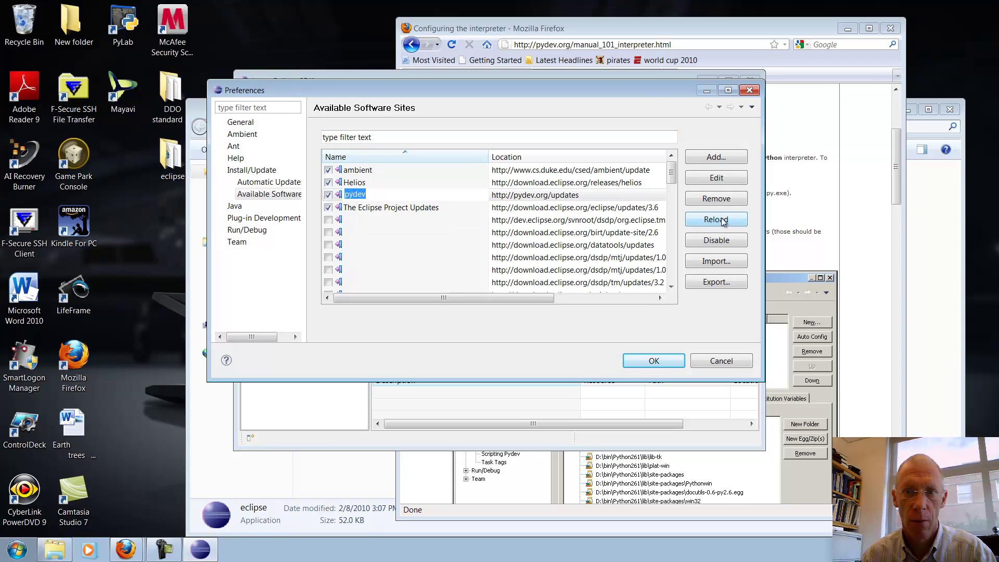
click(720, 221)
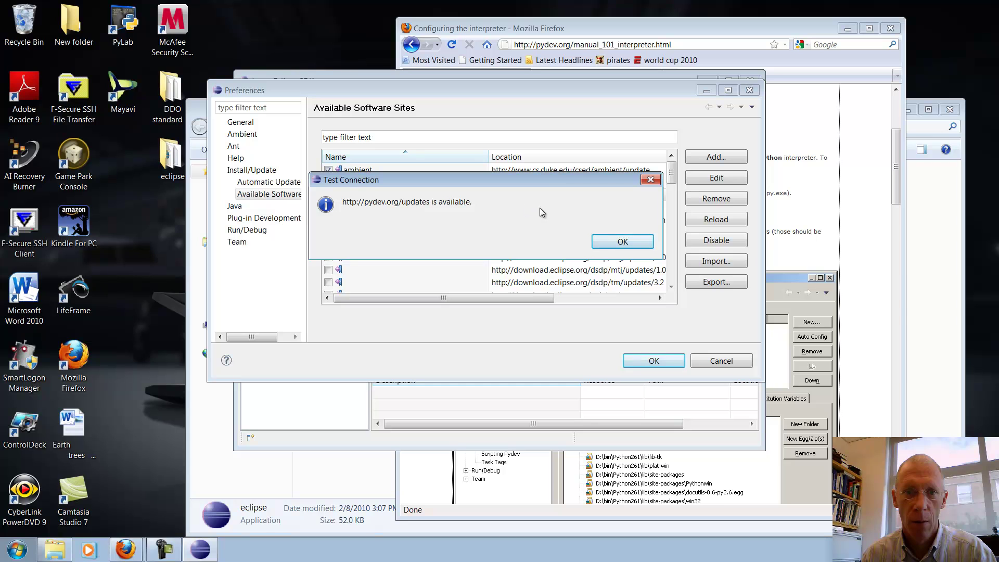
click(624, 246)
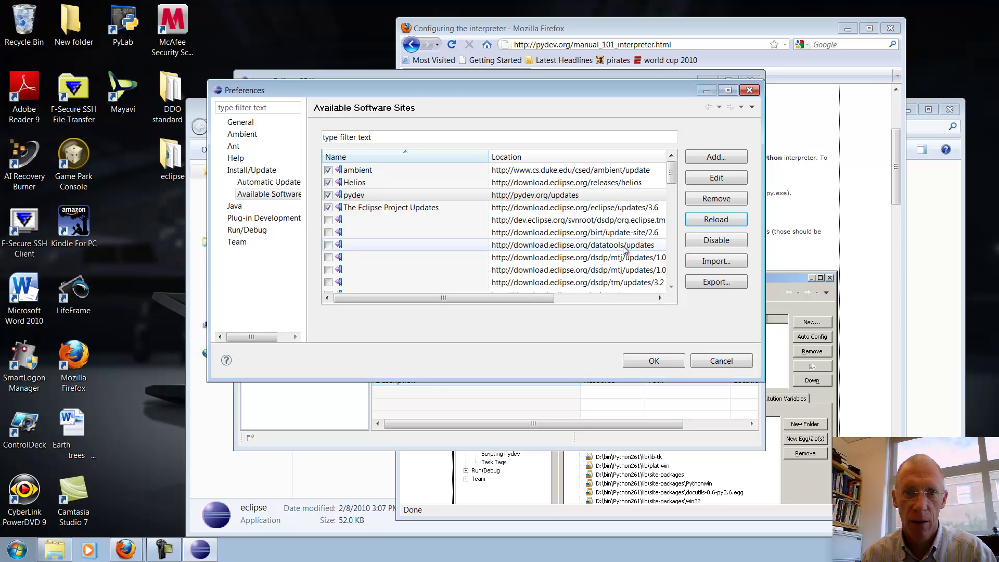
click(656, 360)
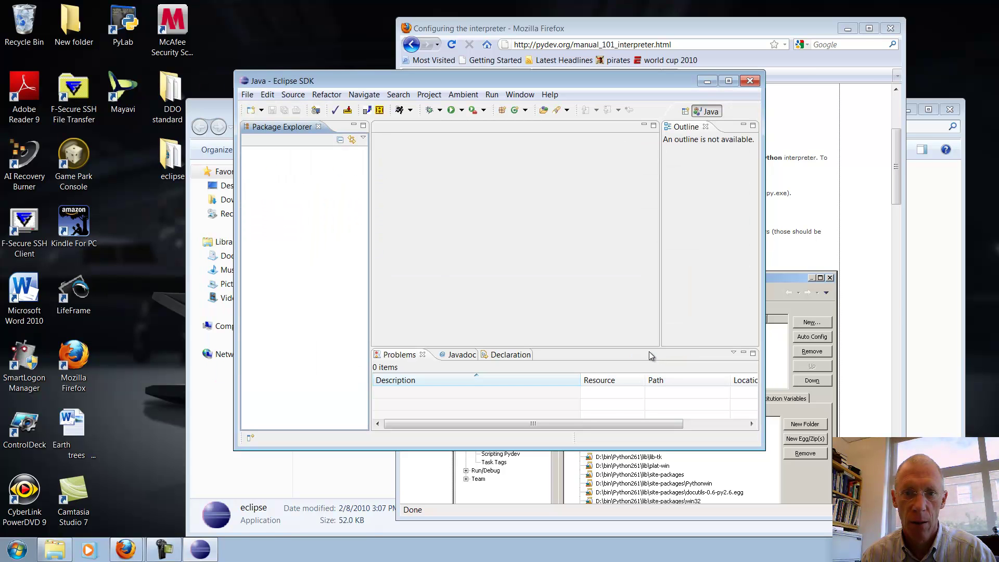
Check once more for Eclipse updates and dismiss the resulting message.
click(551, 95)
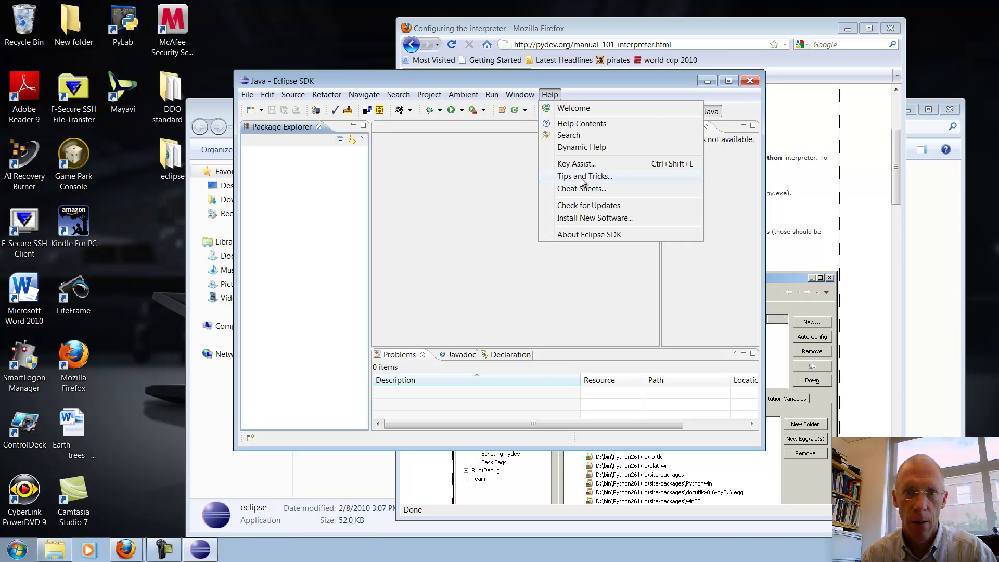
click(588, 205)
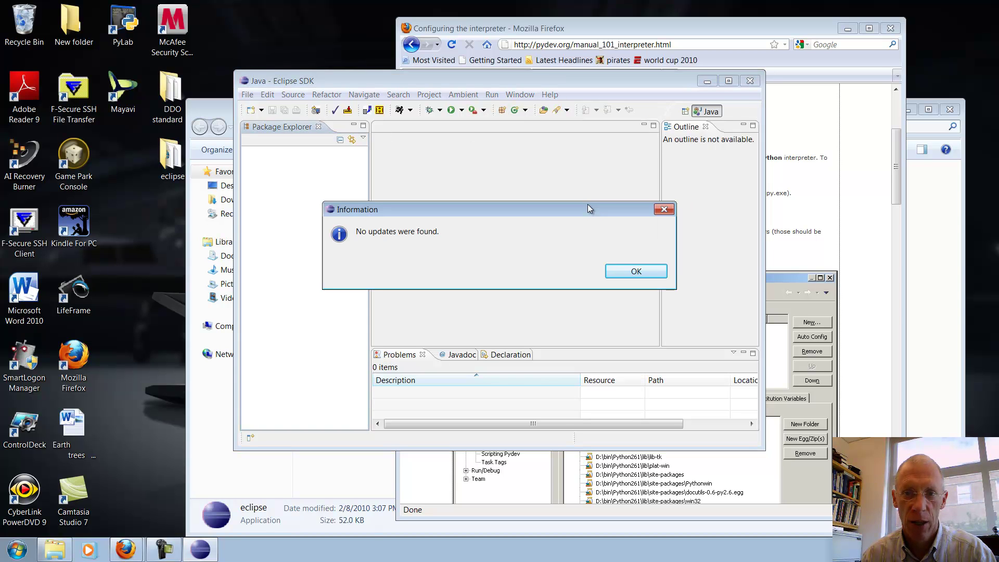
click(626, 273)
Choose the pydev update site as the new software source, tick PyDev, and proceed to the install details.
click(550, 94)
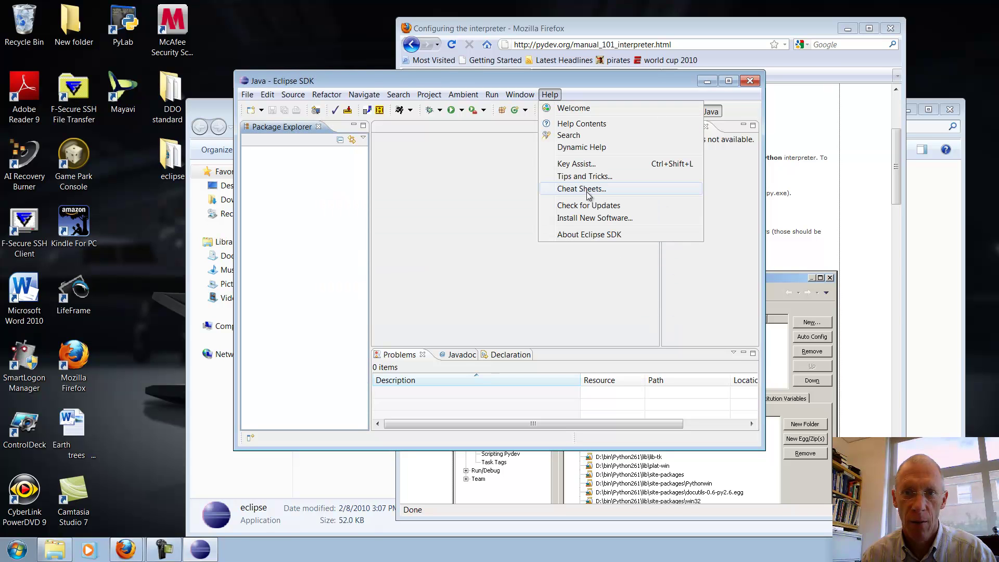
click(597, 219)
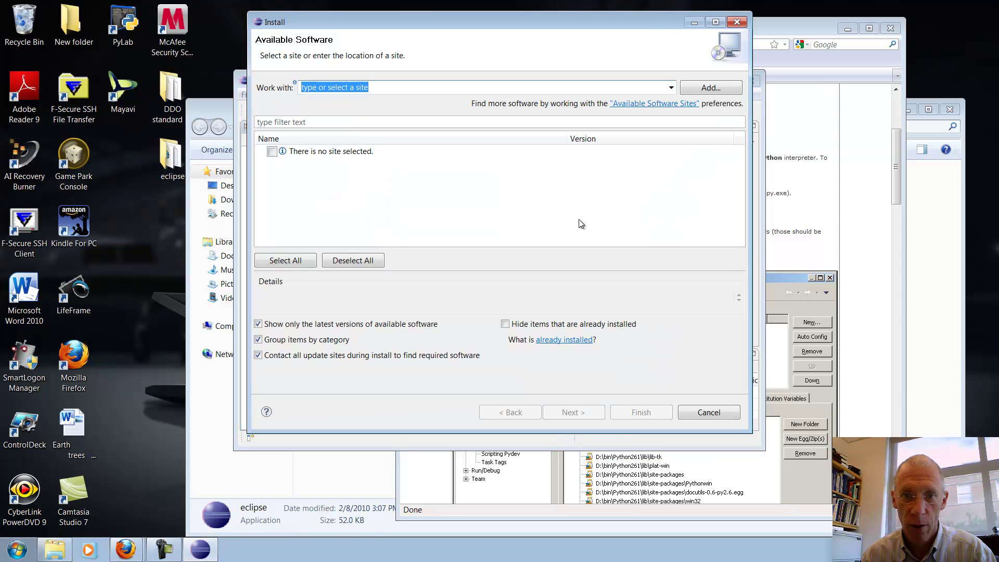
click(316, 156)
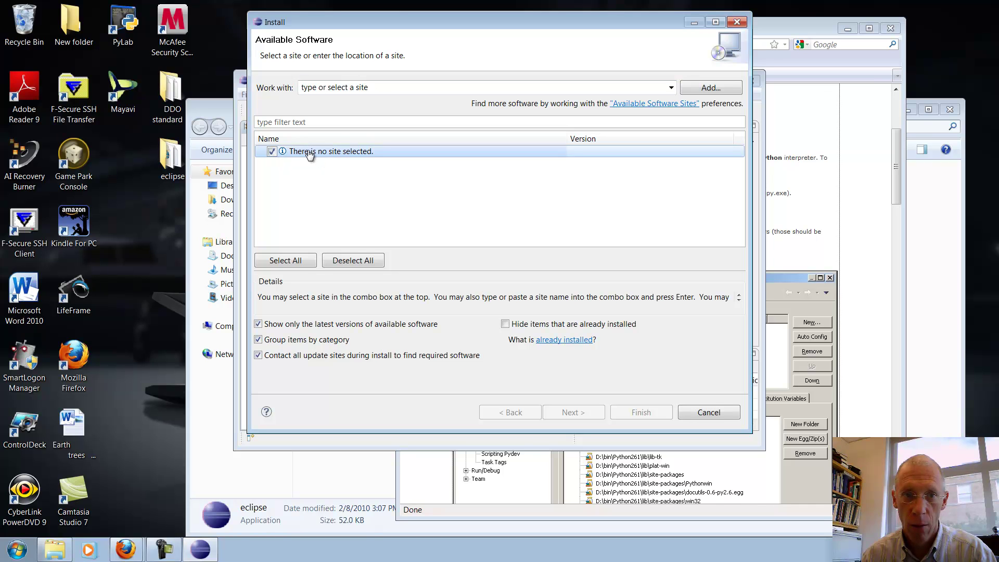
click(354, 86)
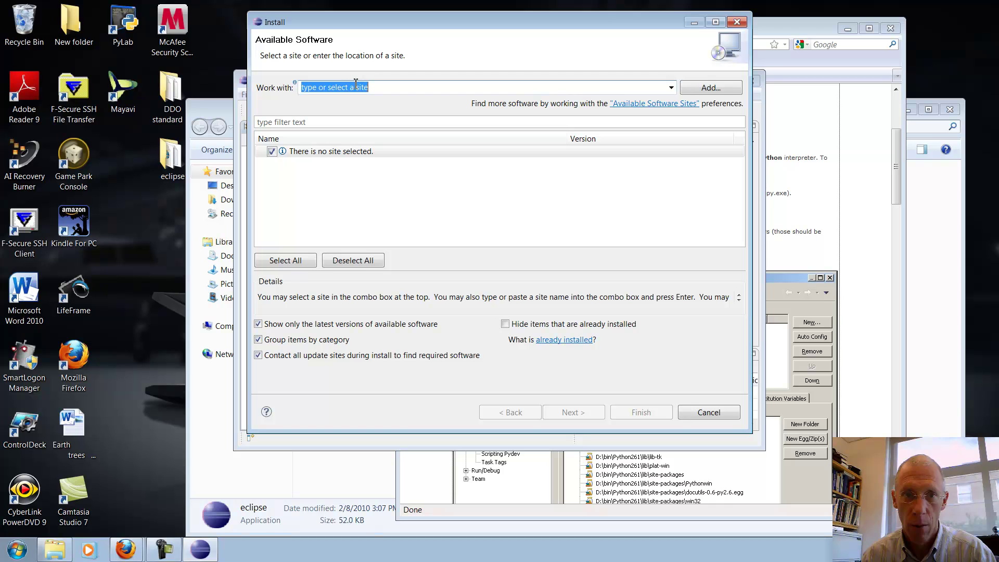
text(py)
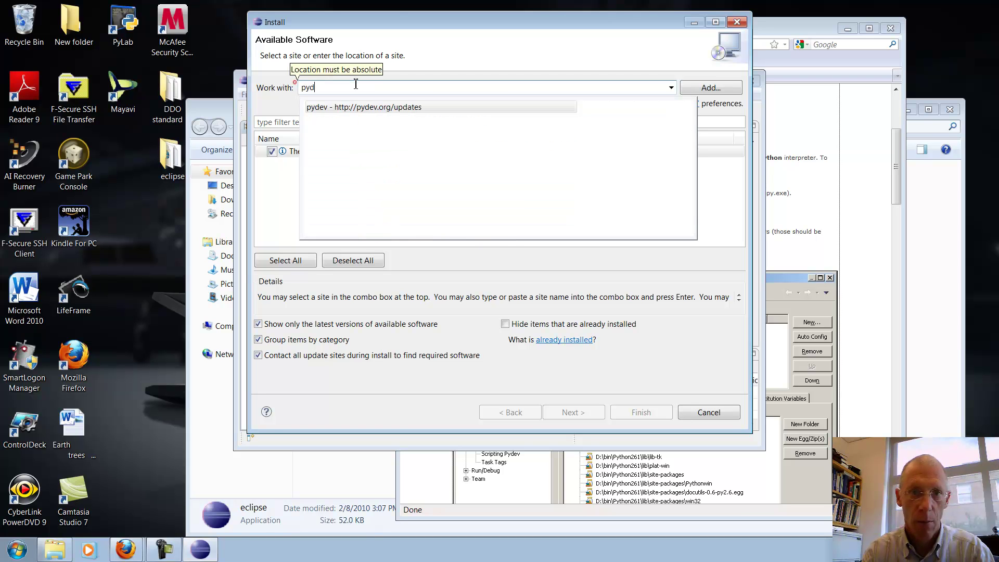
text(d)
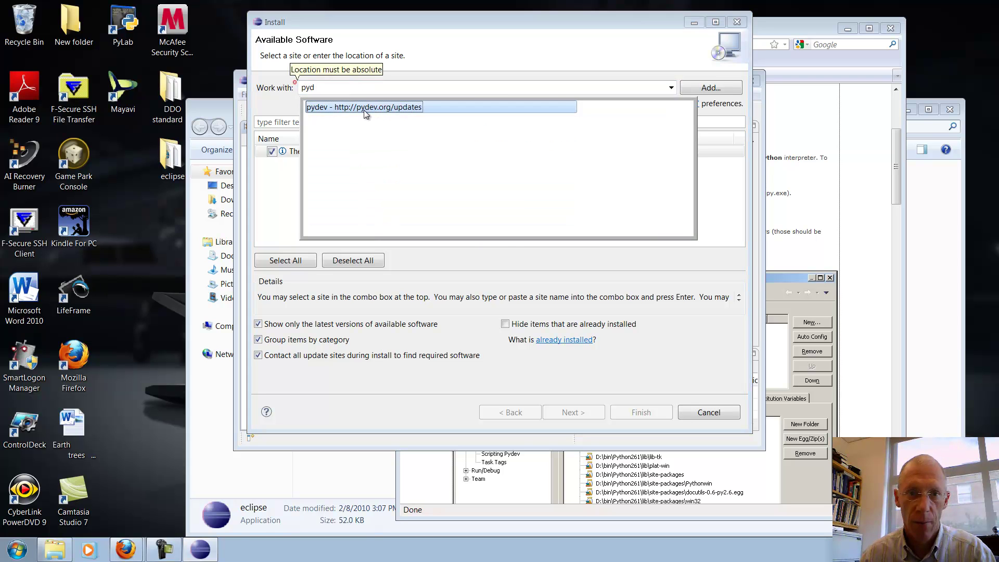
click(363, 111)
click(272, 151)
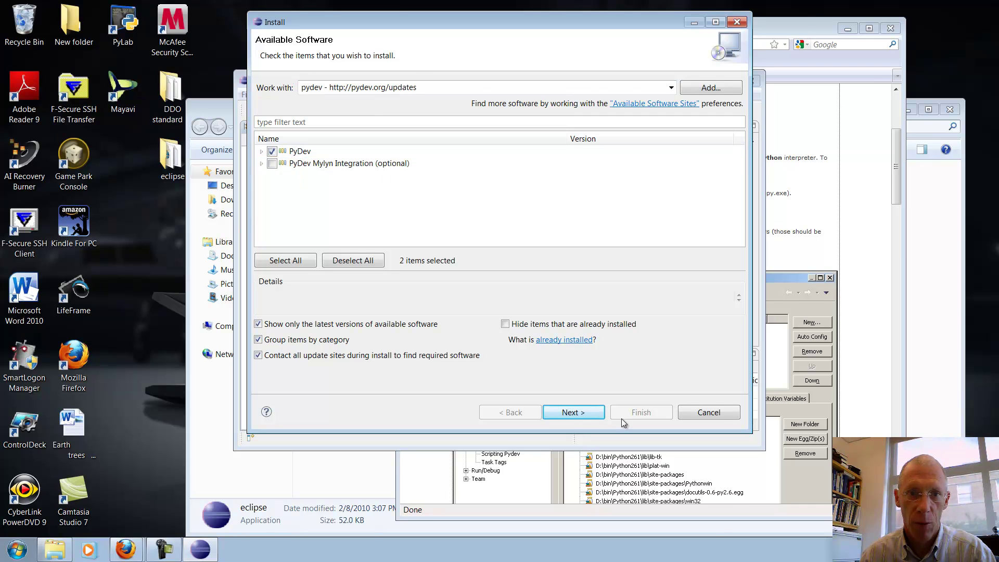
click(577, 412)
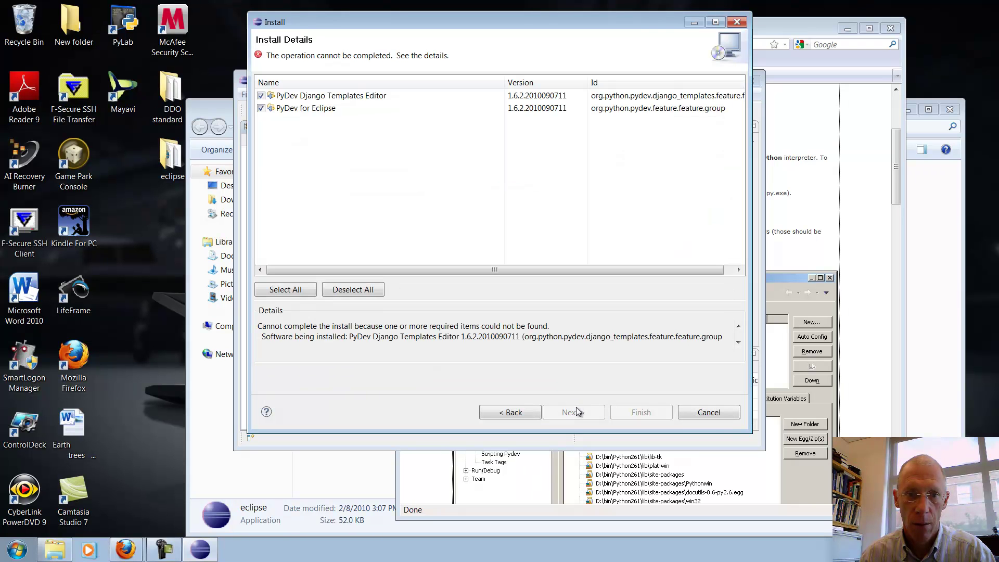
Exclude PyDev Django Templates Editor from the installation and review the remaining PyDev for Eclipse item.
click(261, 96)
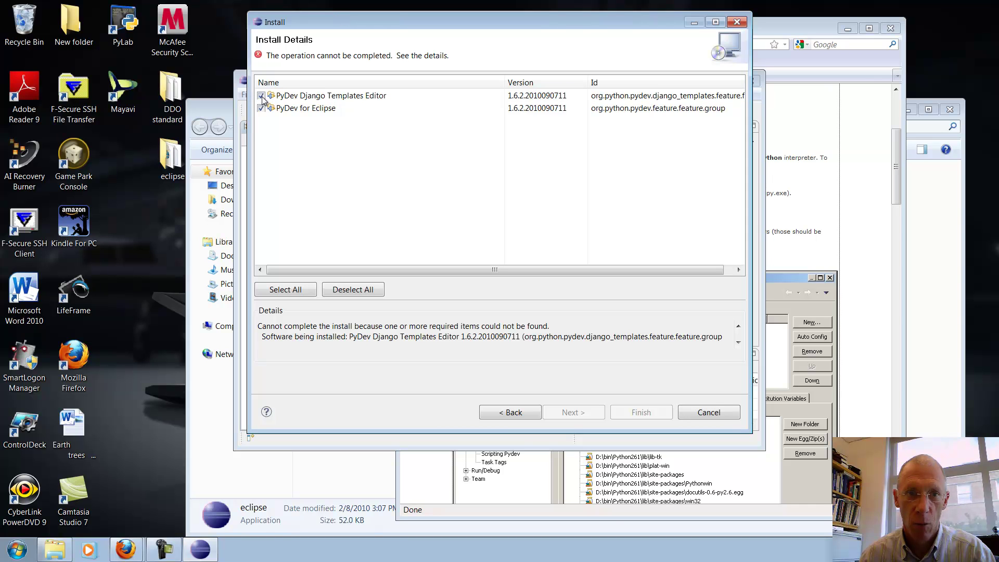
click(577, 412)
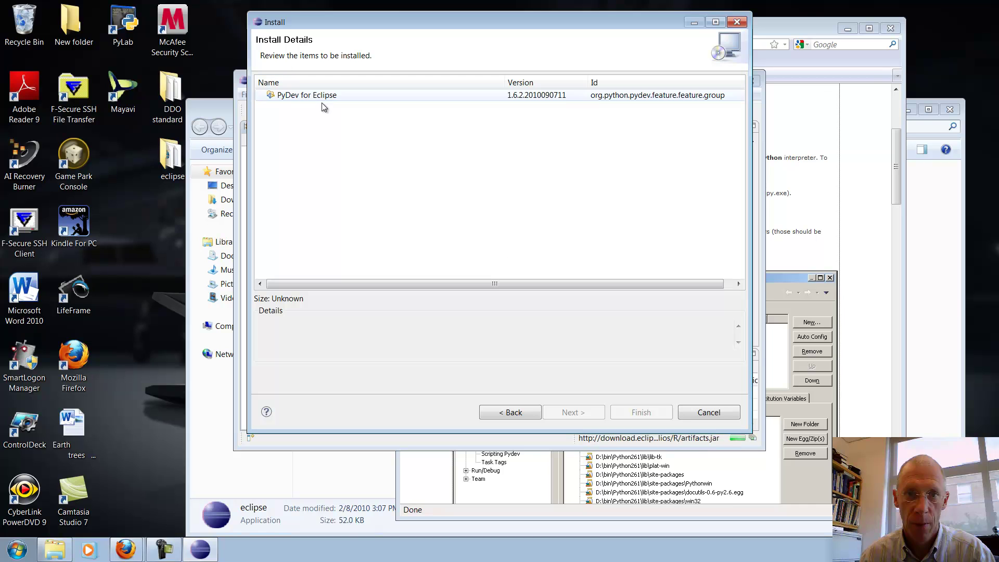
click(312, 98)
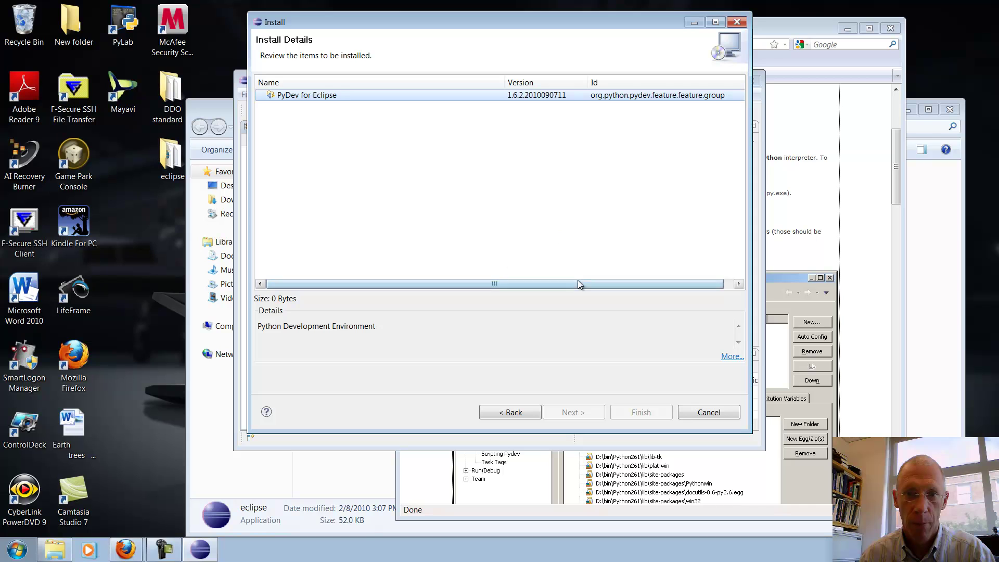
drag(578, 283, 604, 284)
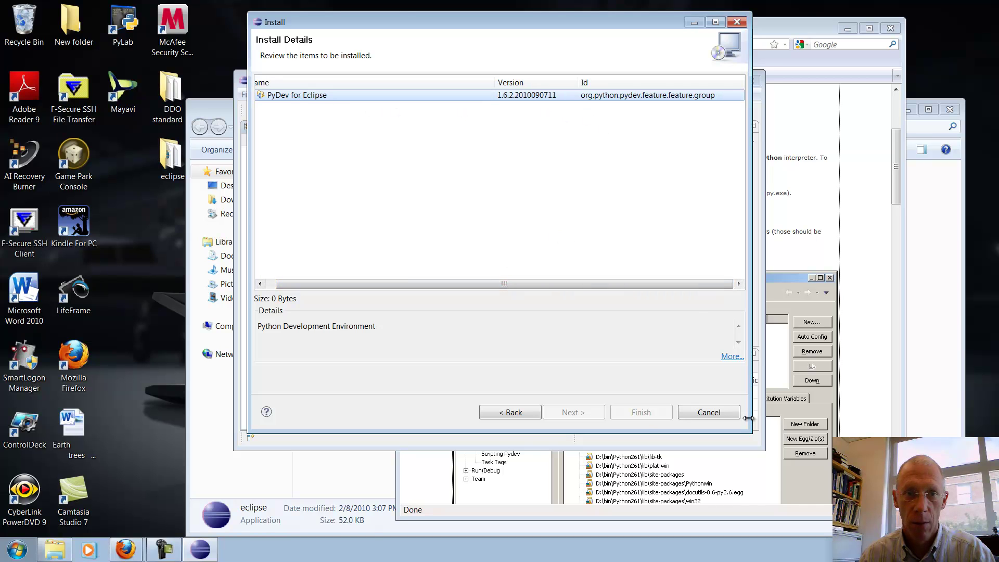
Return to the item selection, try to proceed again with only PyDev for Eclipse ticked, then cancel the installation.
click(536, 414)
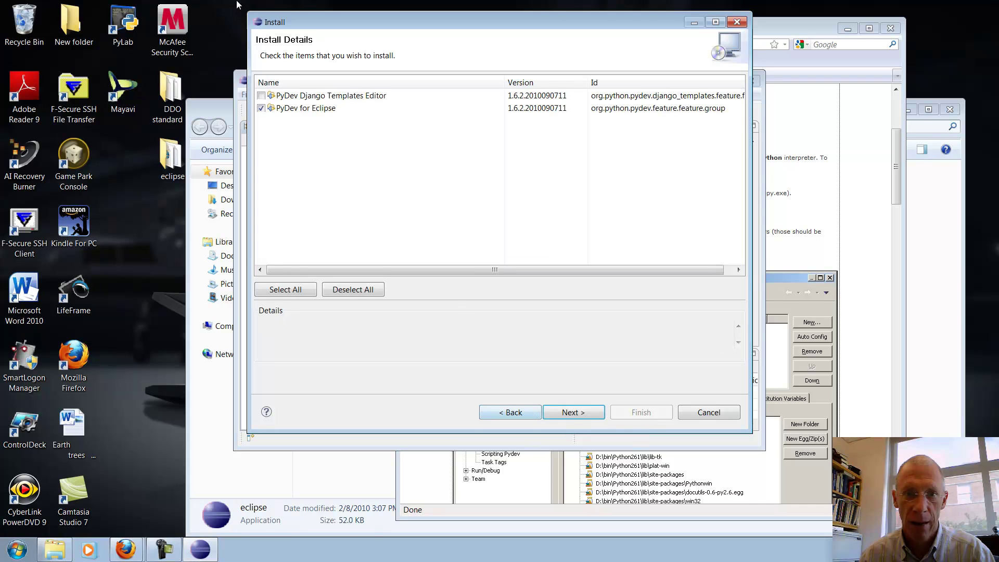
click(262, 108)
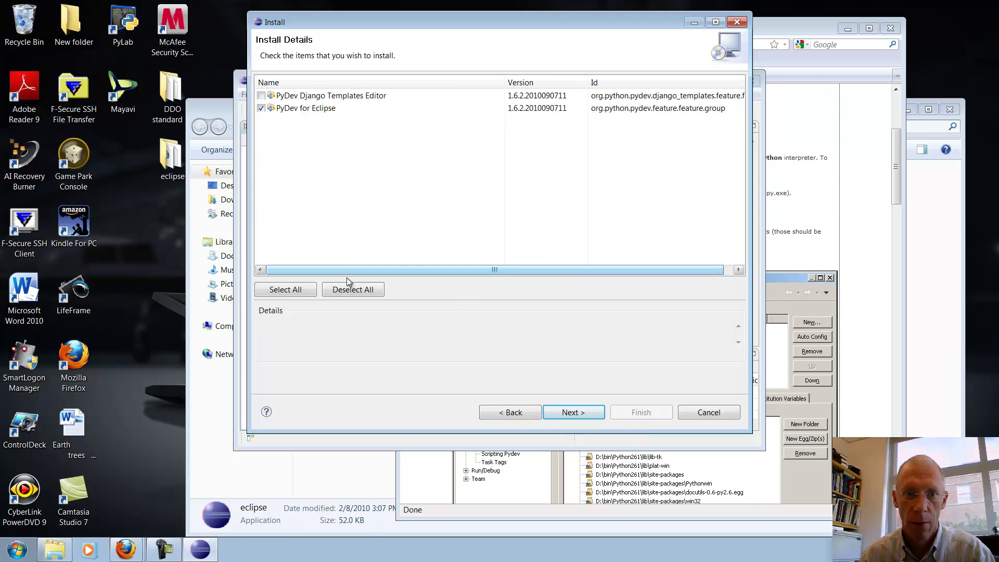
click(311, 110)
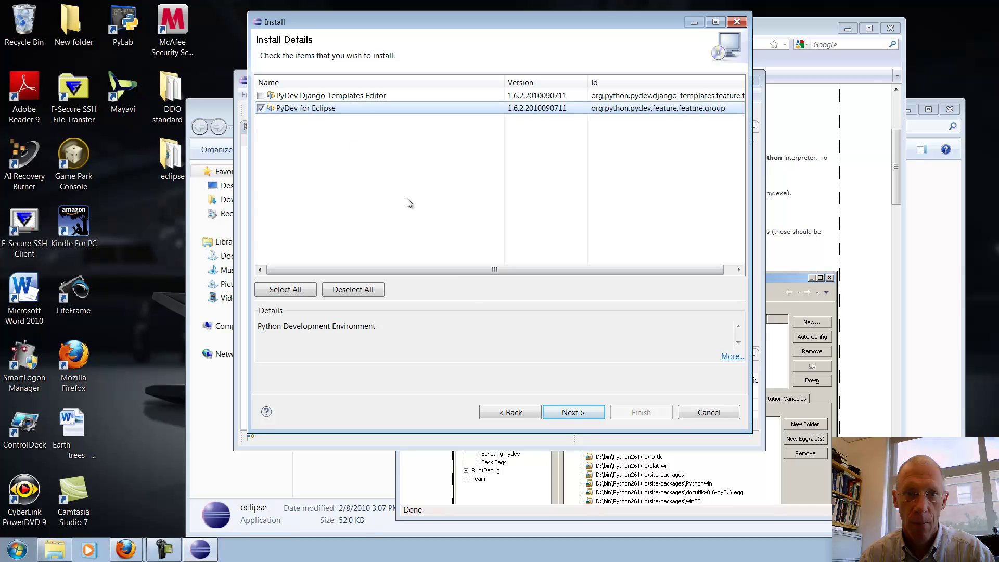
click(561, 414)
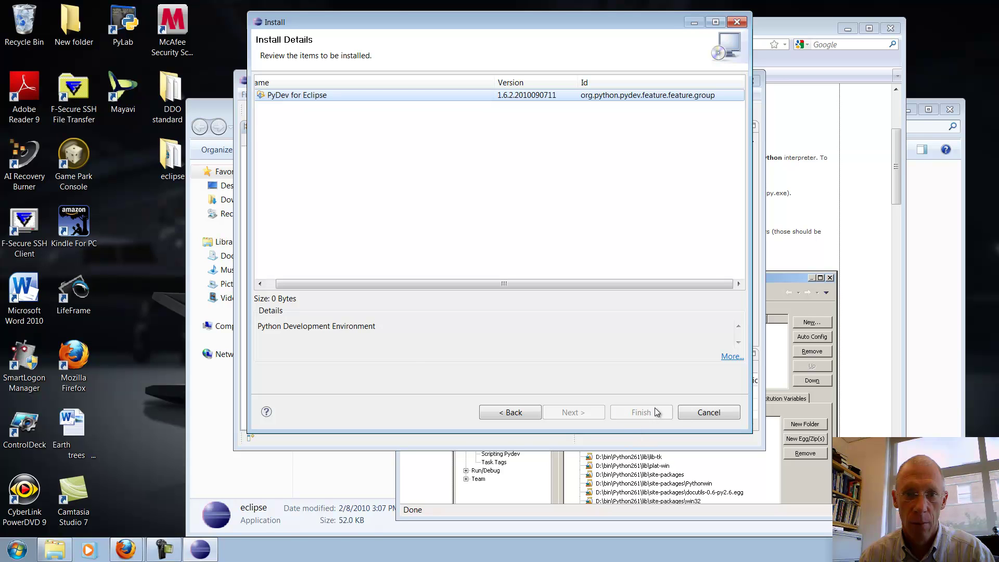
click(695, 410)
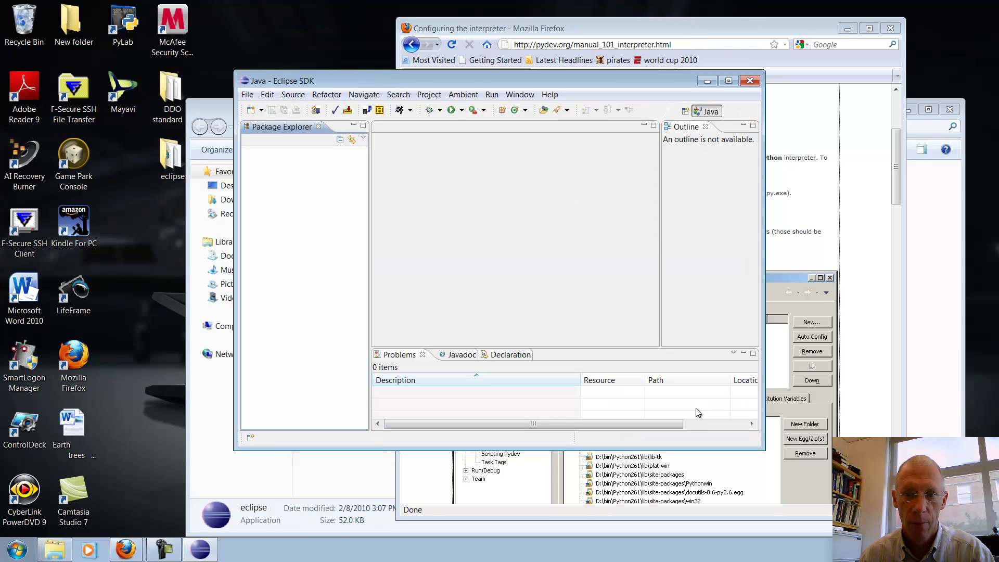
Exit Eclipse and relaunch it from the eclipse folder with the proposed workspace.
click(745, 84)
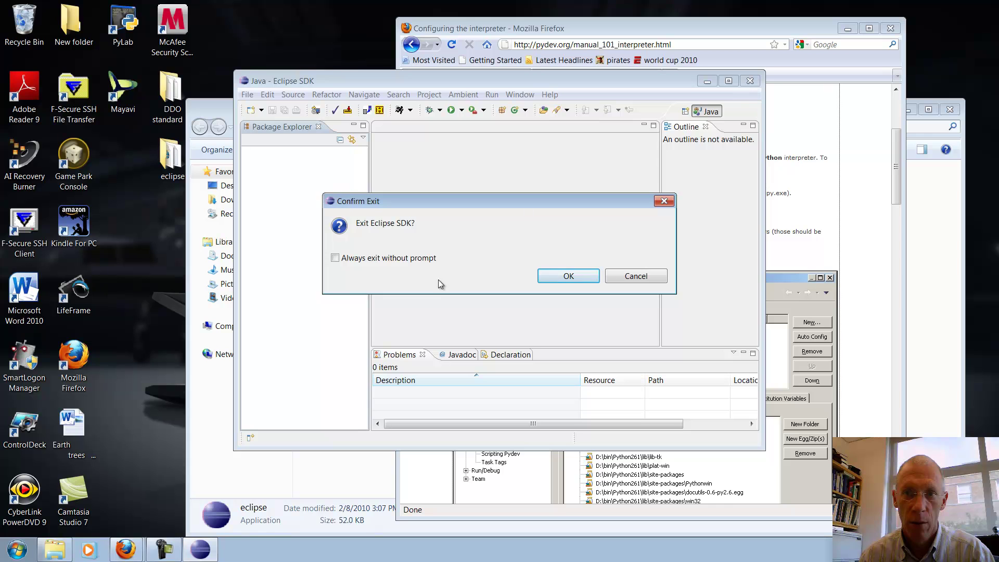
click(556, 286)
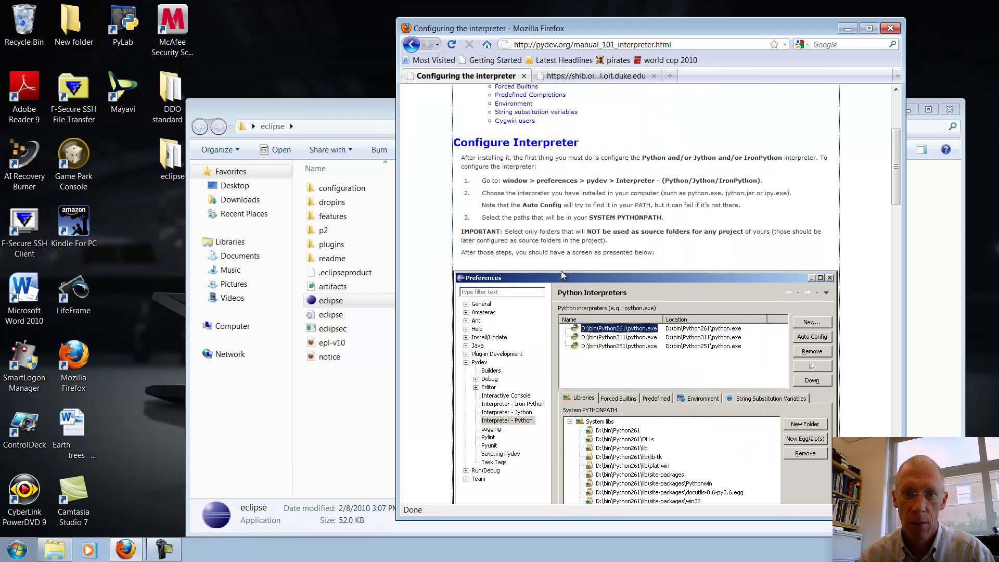
double_click(331, 301)
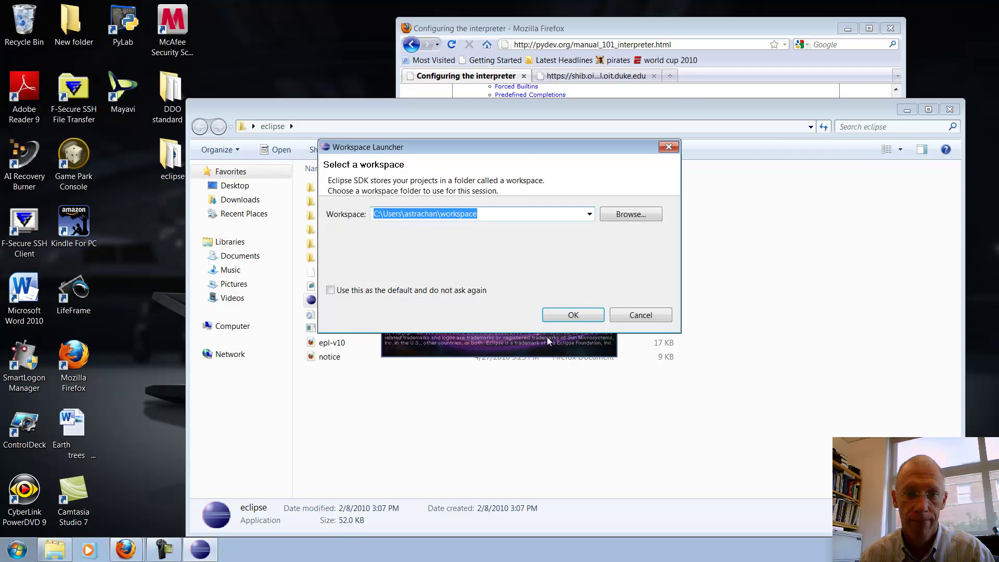
click(573, 314)
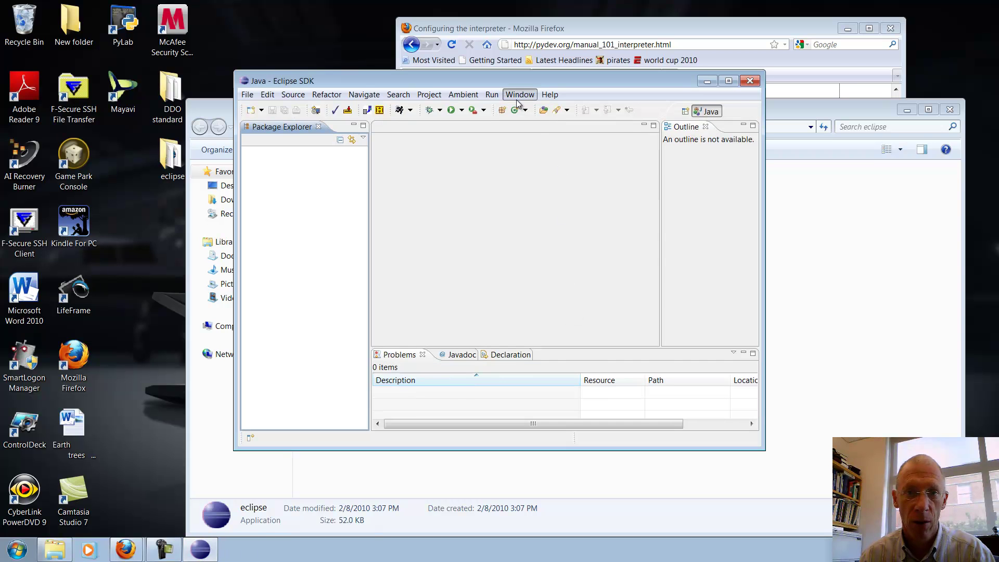
Look through the Eclipse preference categories for a Pydev entry, then close the preferences without changes.
click(520, 94)
click(534, 253)
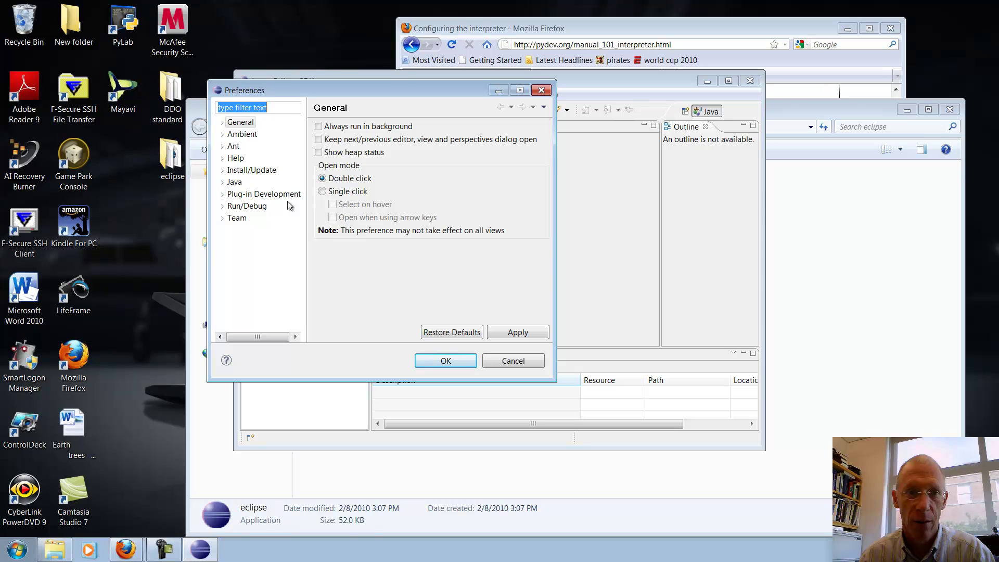
click(223, 123)
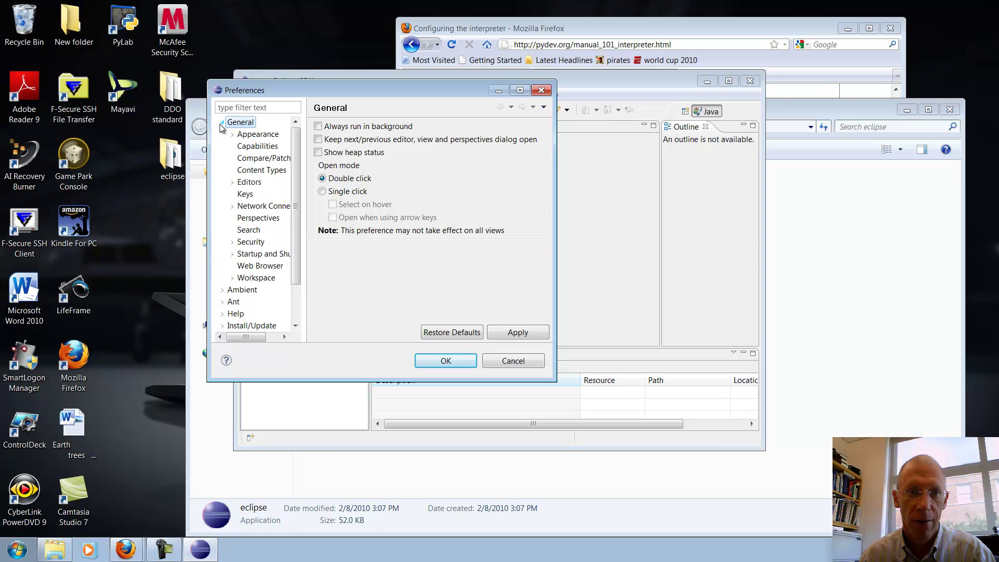
click(222, 124)
click(522, 362)
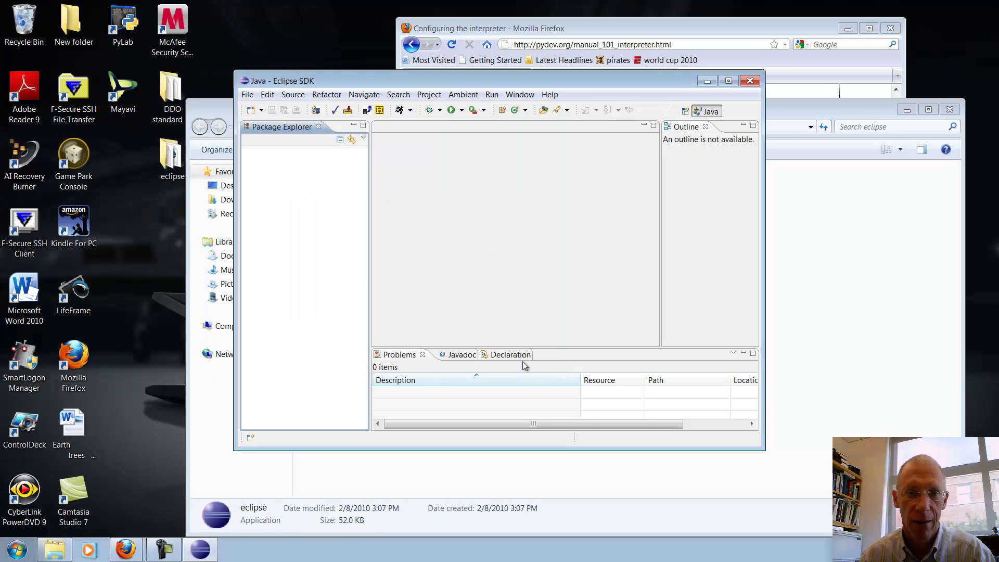
Start installing new software in Eclipse.
click(550, 94)
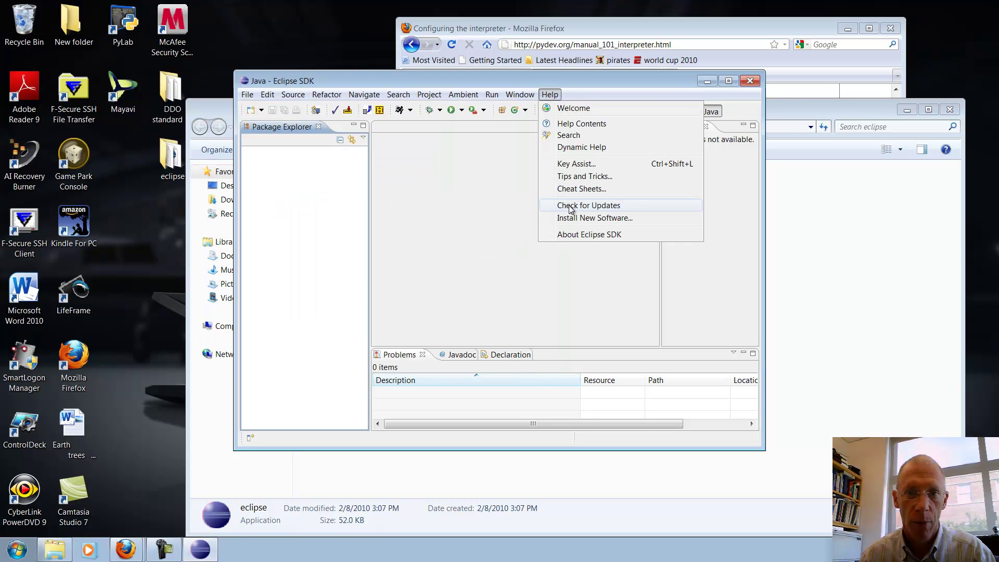
click(582, 218)
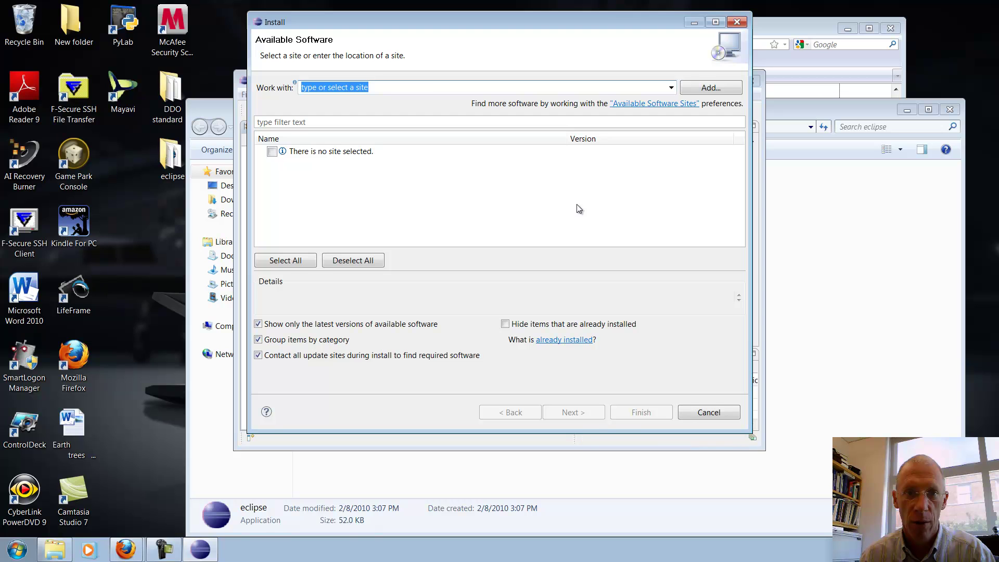
click(707, 87)
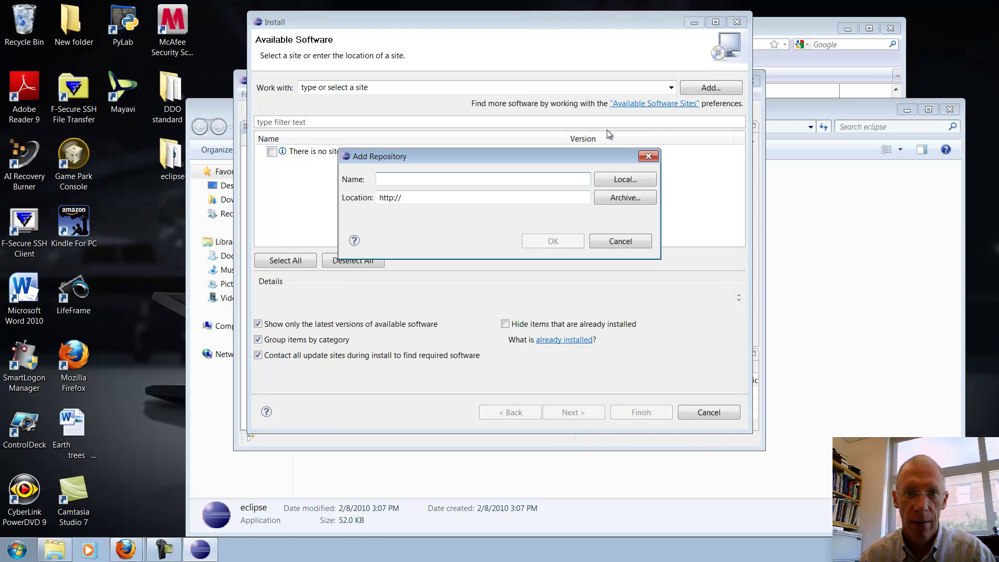
text(pydev)
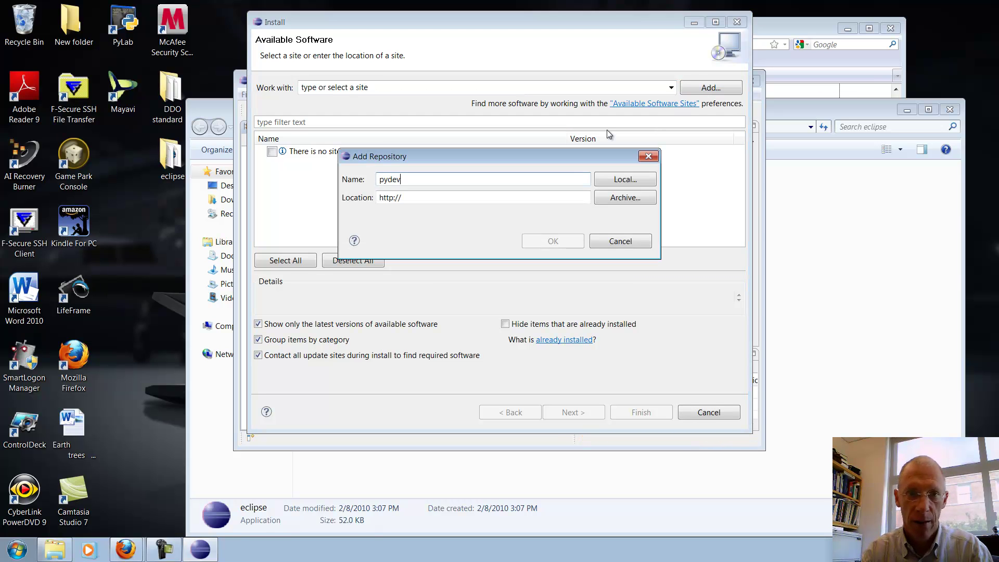
key(Tab)
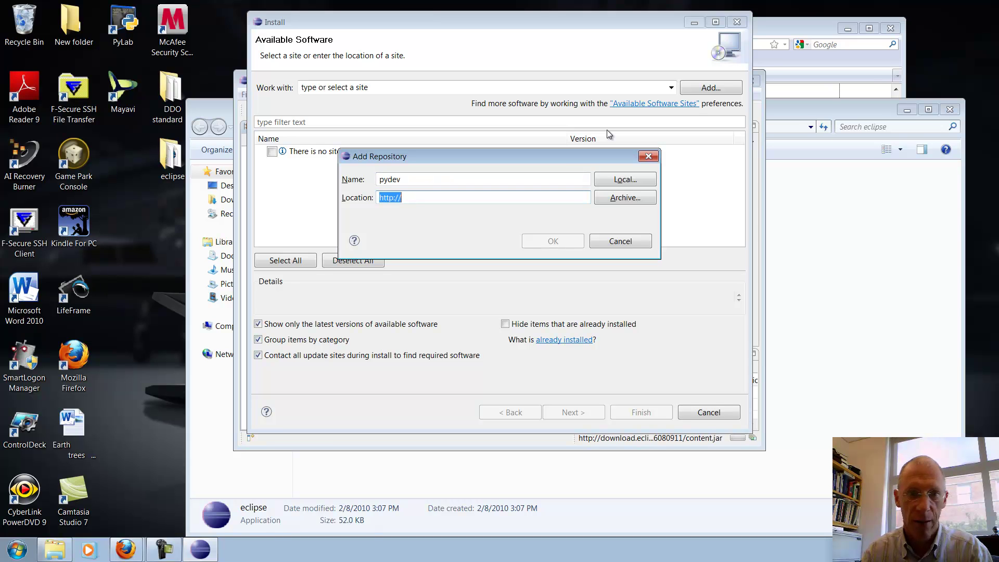
key(Right)
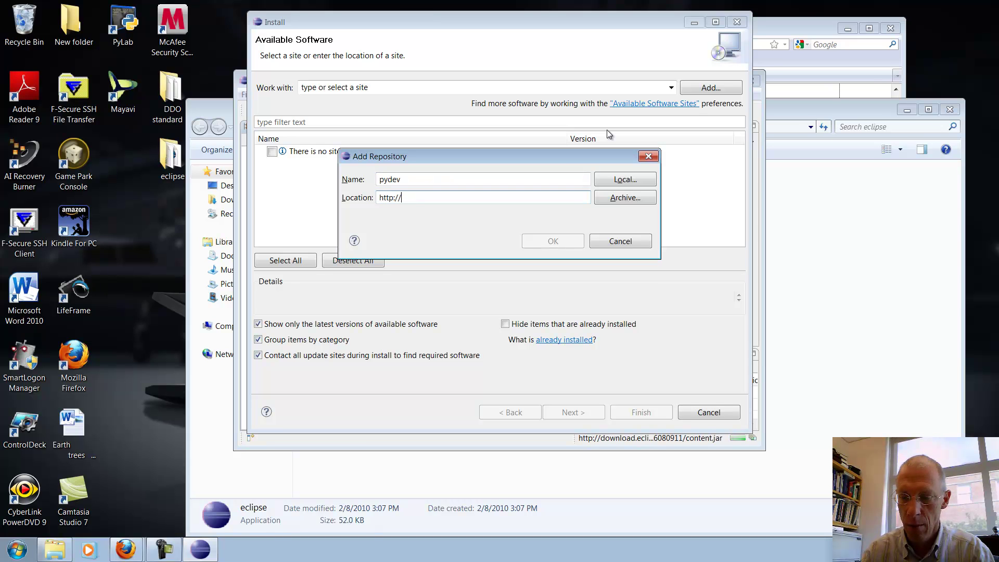
text(pyde)
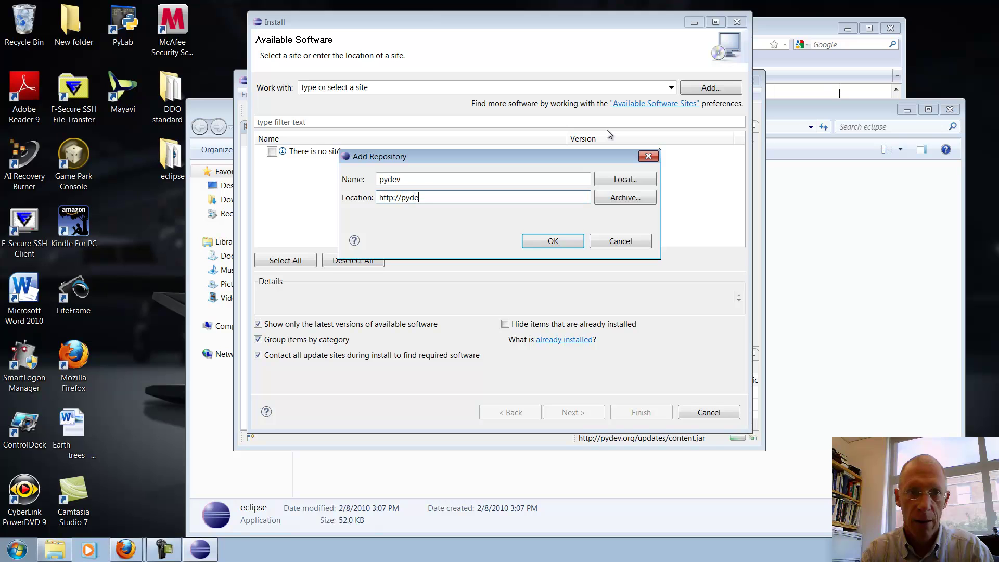
text(v.org/update)
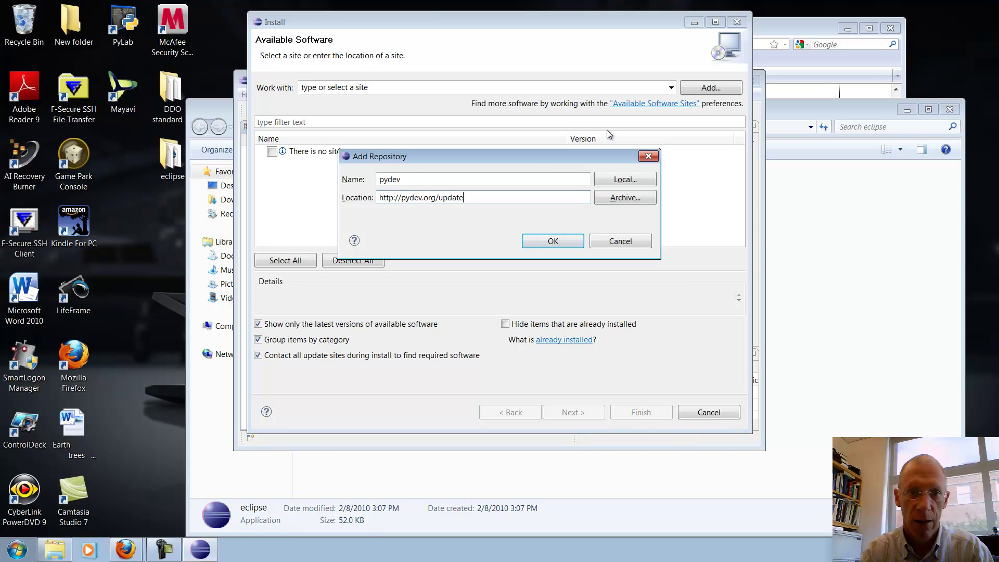
text(s)
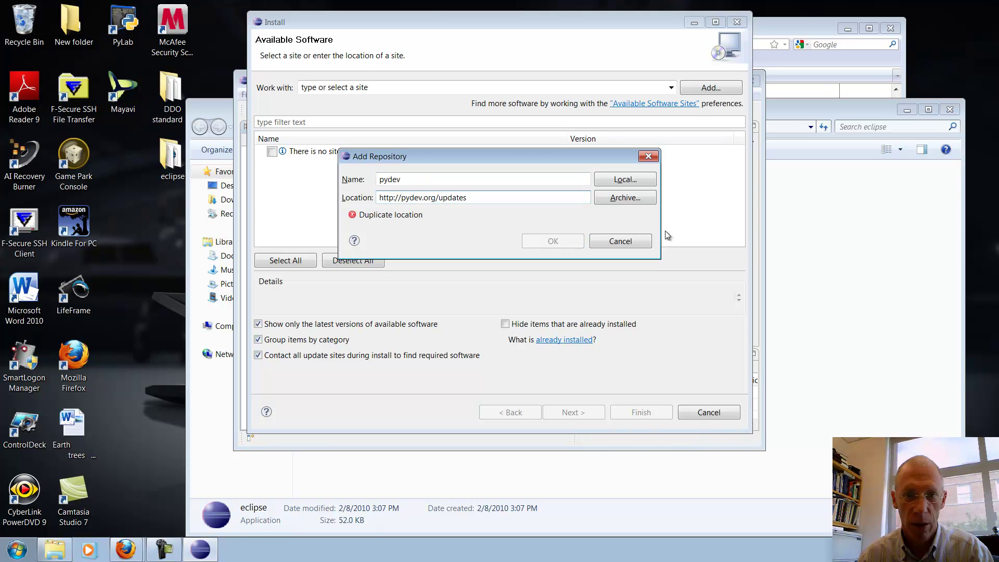
click(620, 242)
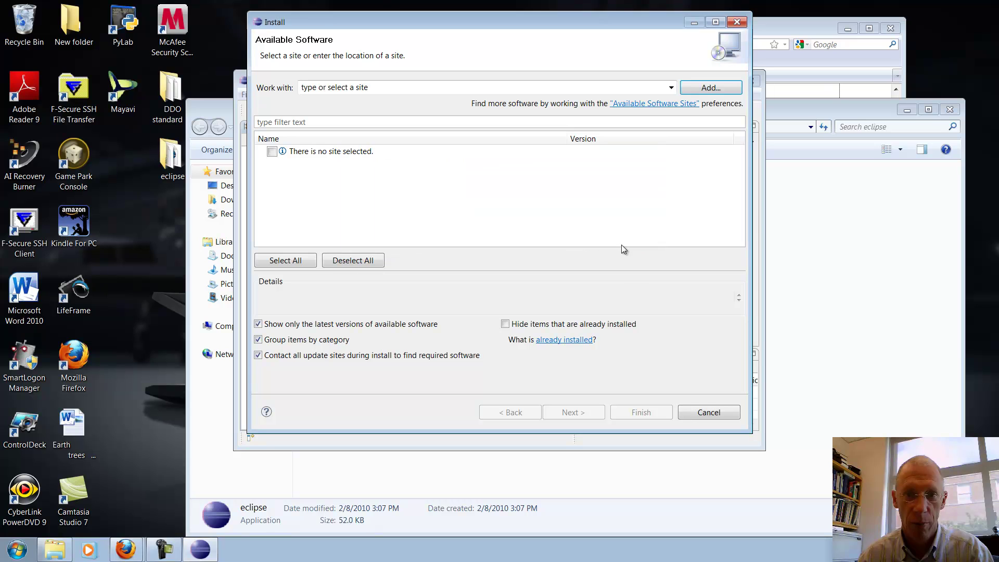
Check the pydev entry in the list of available software sites, then return to the installation.
click(529, 85)
click(659, 104)
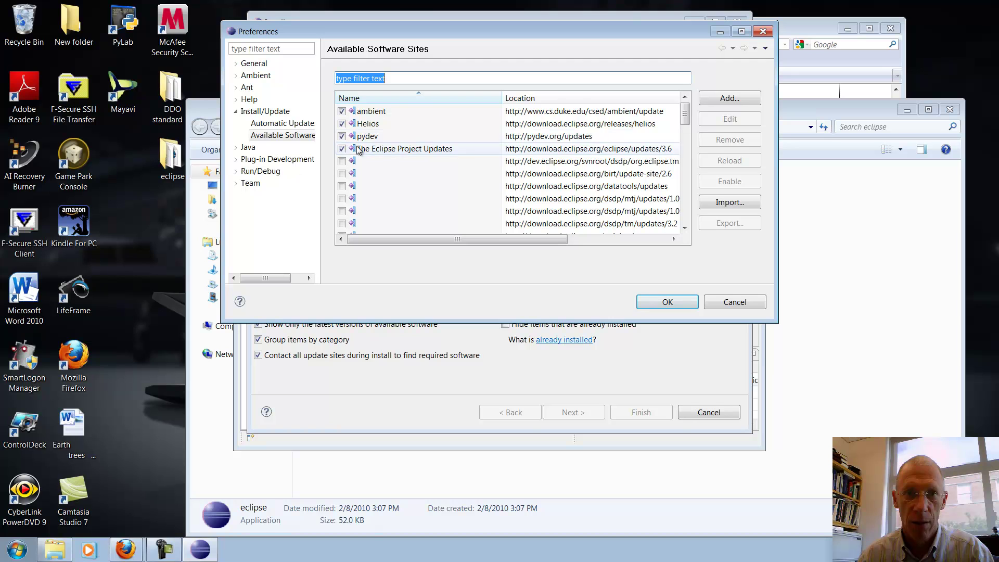
click(369, 135)
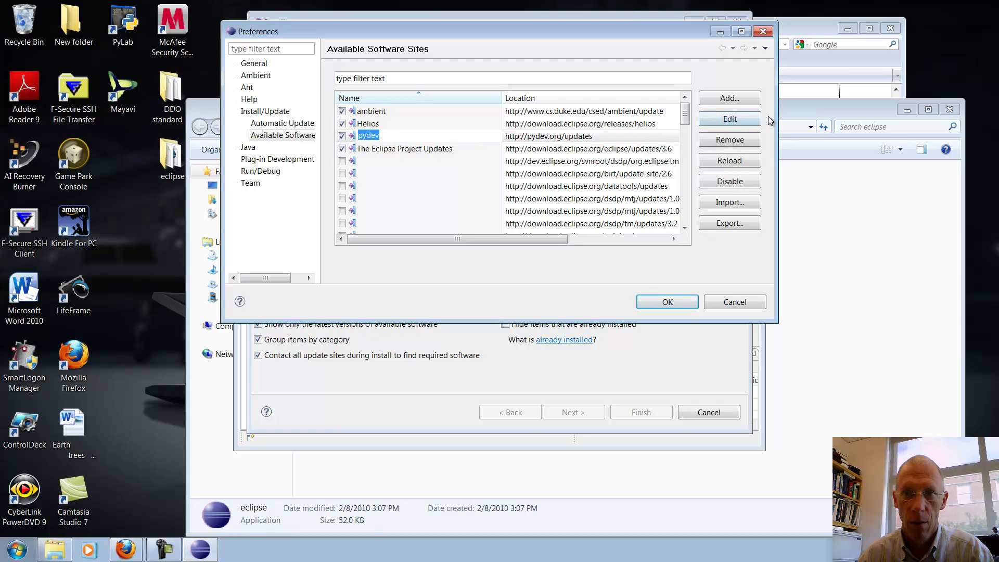
right_click(342, 137)
click(390, 175)
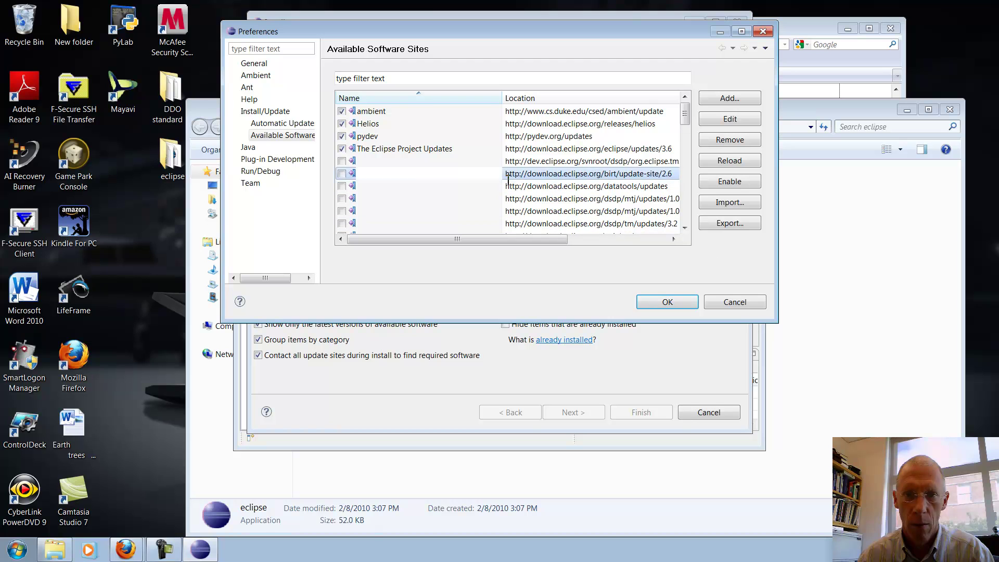
click(373, 137)
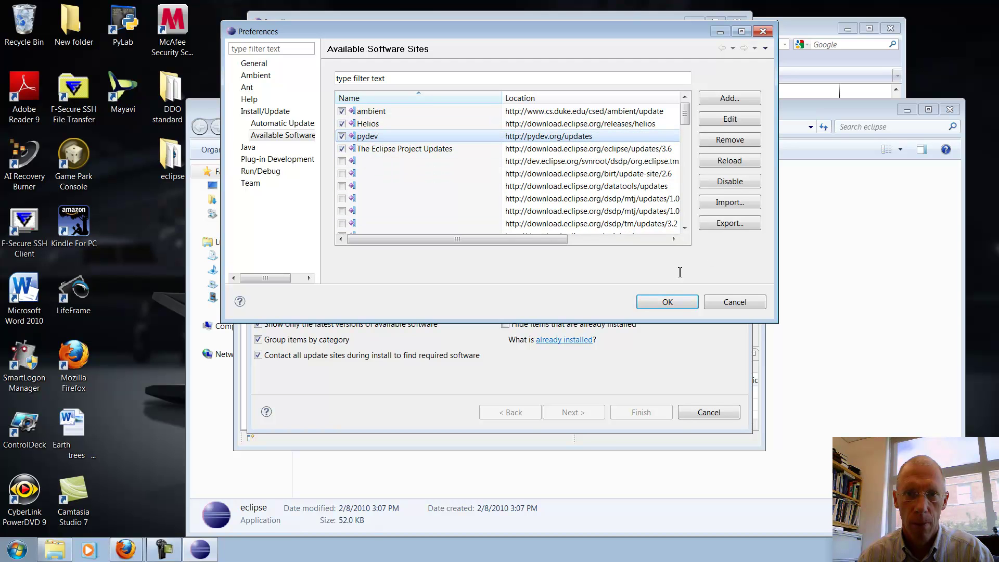
click(679, 302)
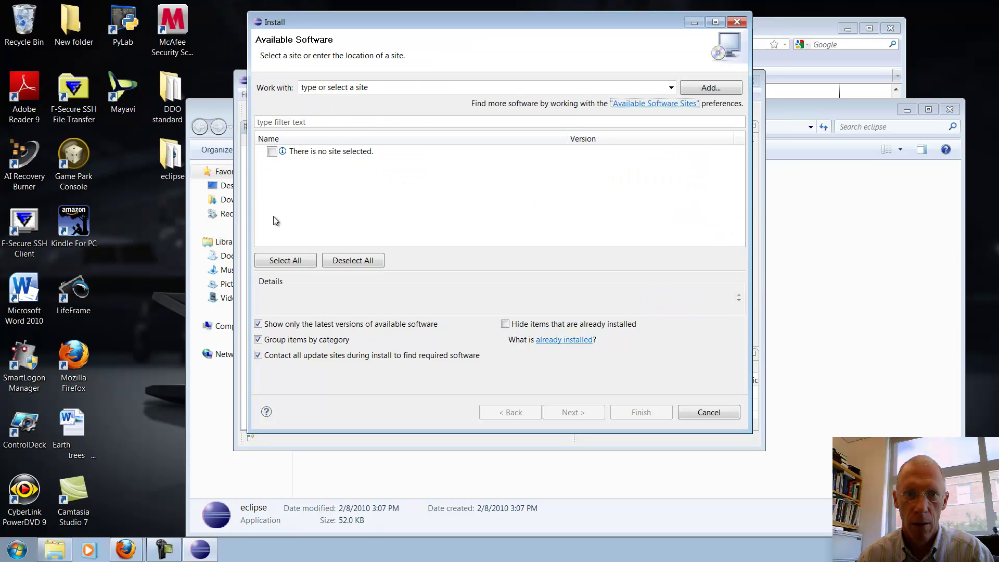
Filter the available software by pydev.
click(324, 121)
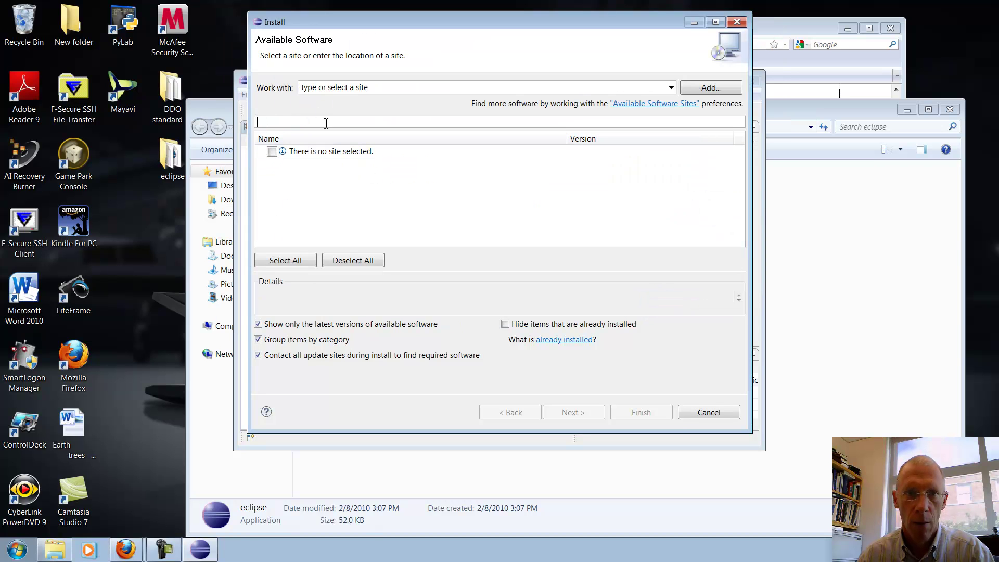
text(pydev)
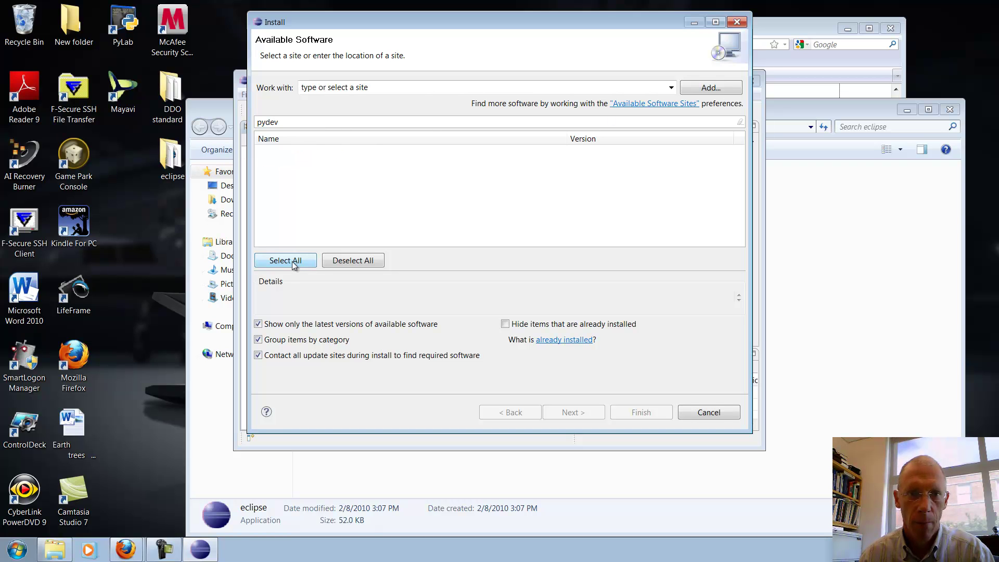
Check the installed software, installation history and plug-ins for Pydev, then close the installation details.
click(576, 341)
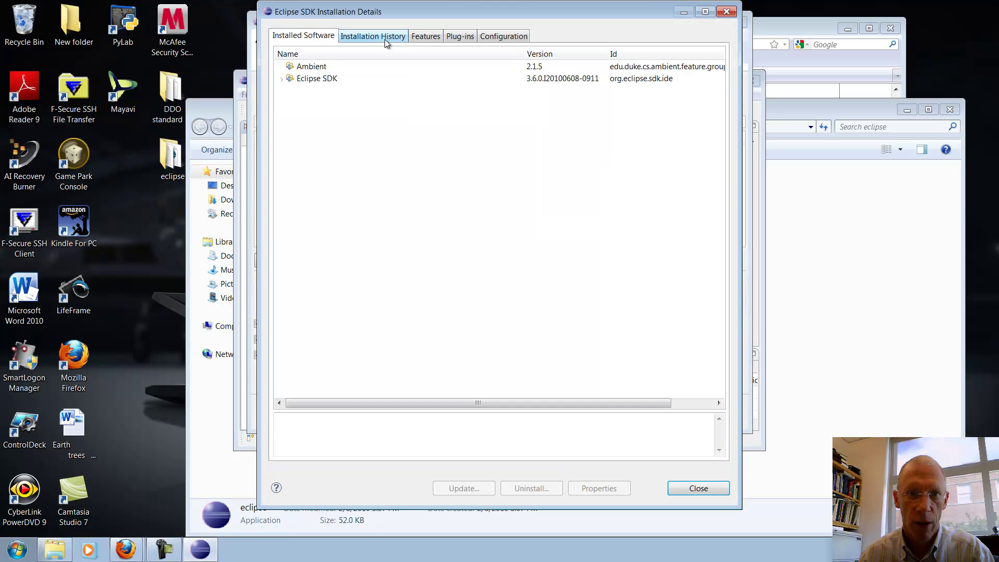
click(369, 36)
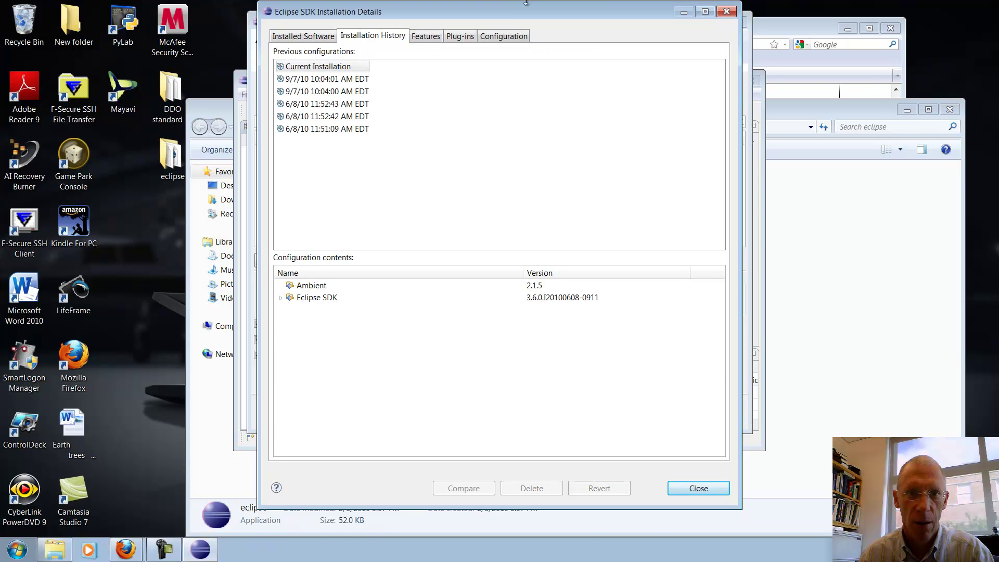
click(458, 36)
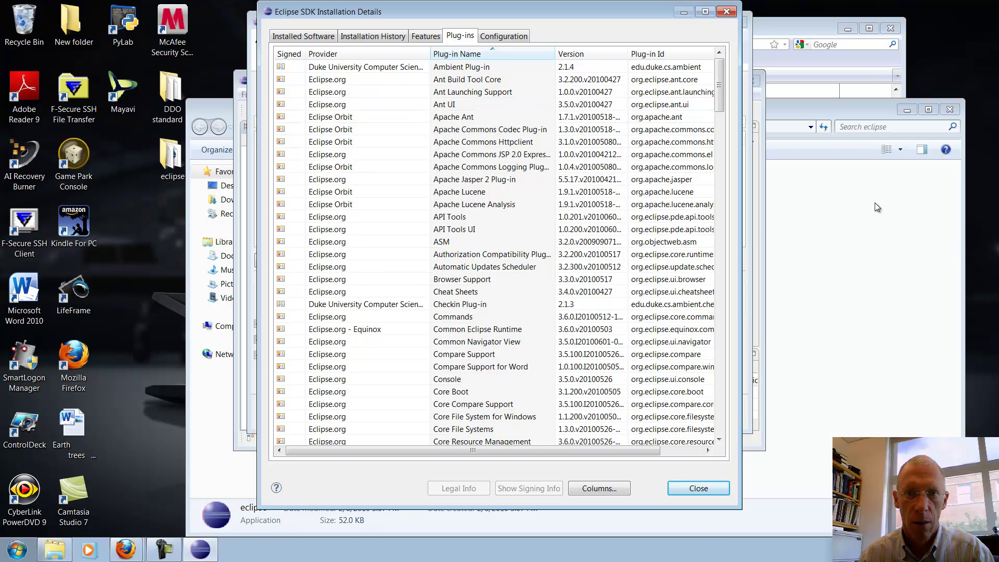
drag(722, 93, 713, 535)
click(305, 37)
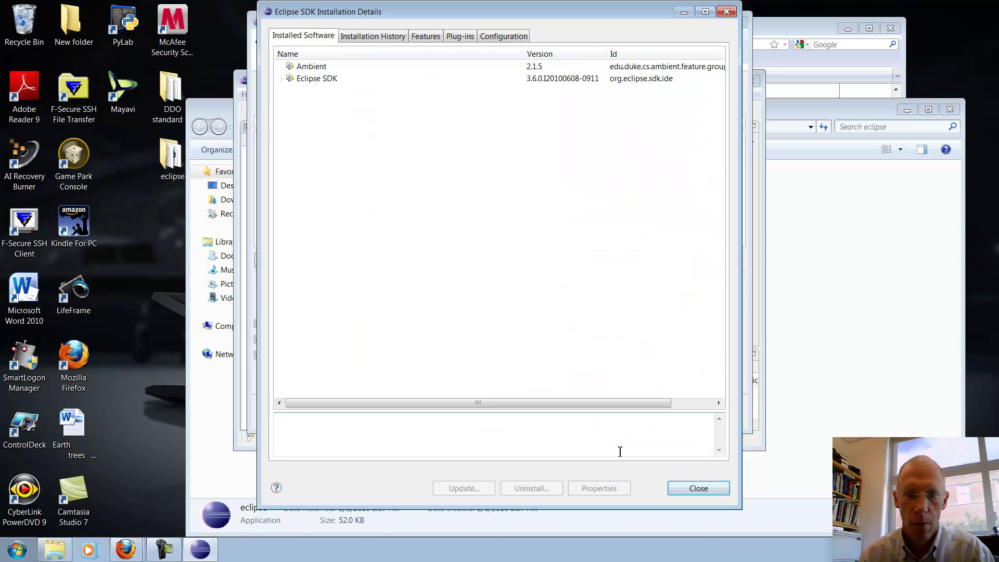
click(699, 489)
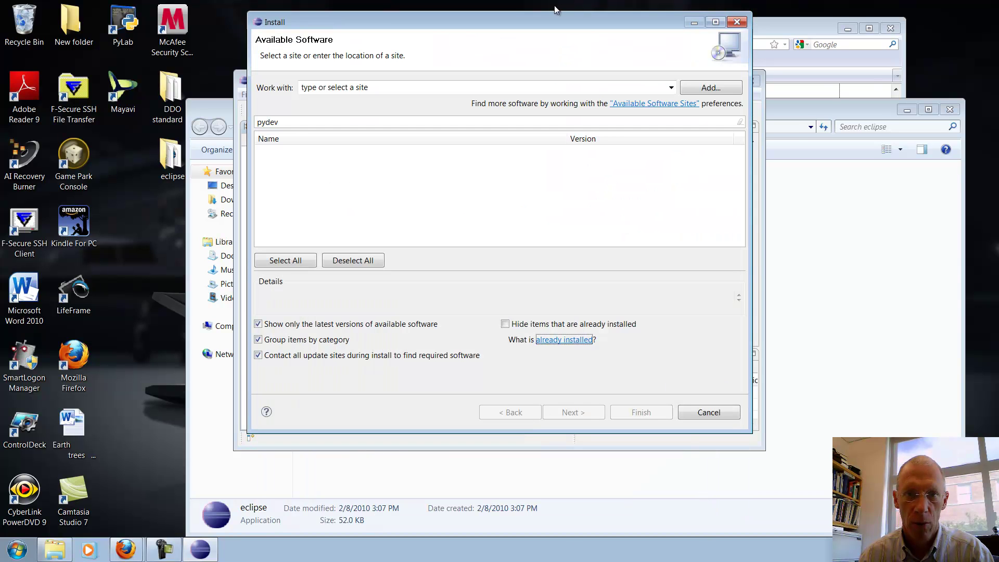
click(334, 86)
click(671, 88)
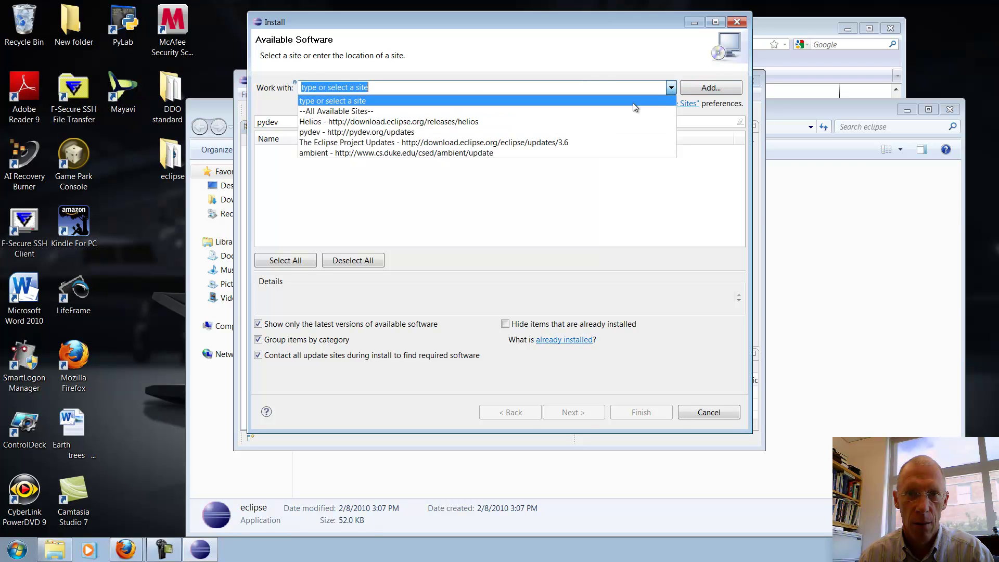
click(386, 133)
click(272, 151)
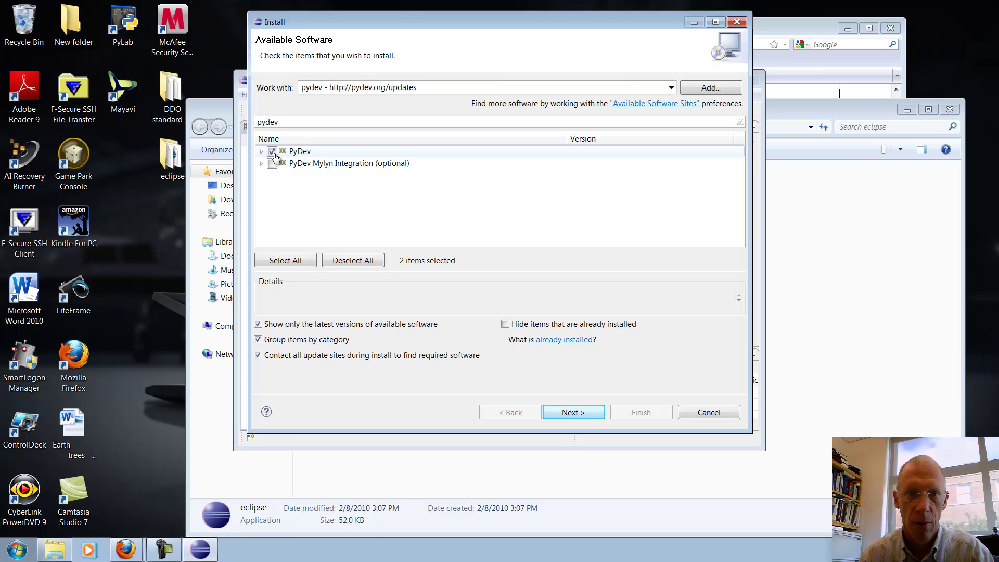
click(261, 151)
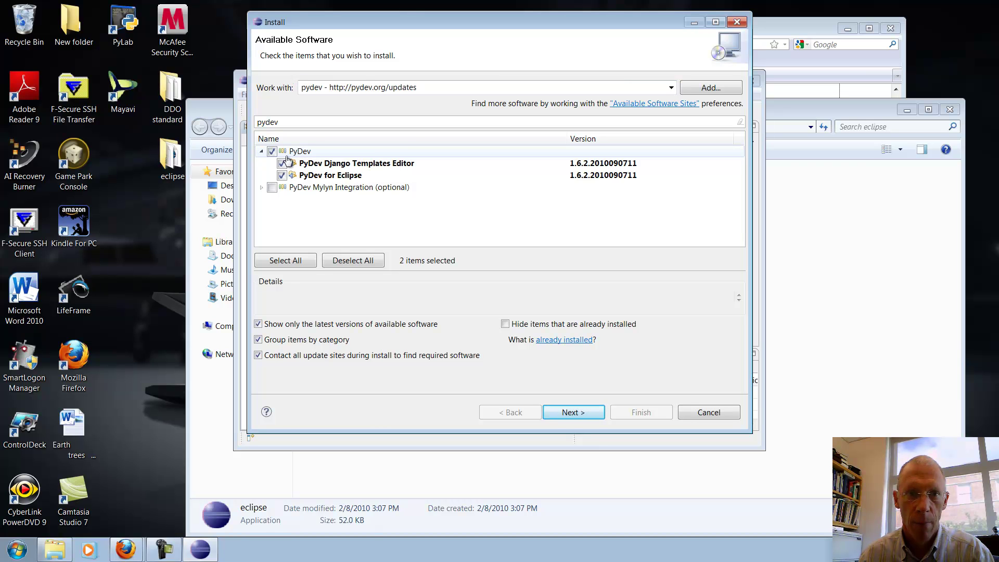
click(282, 164)
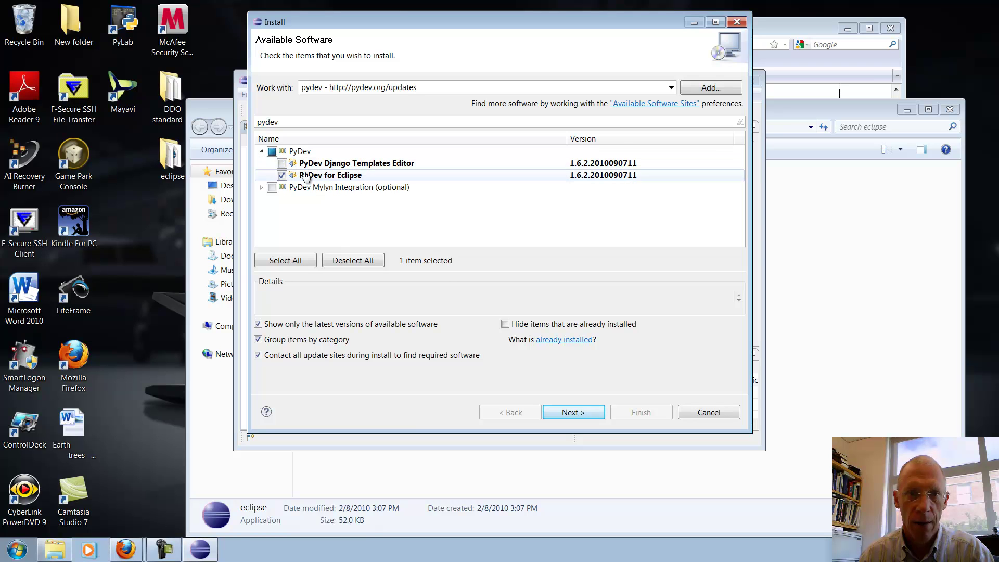
click(315, 176)
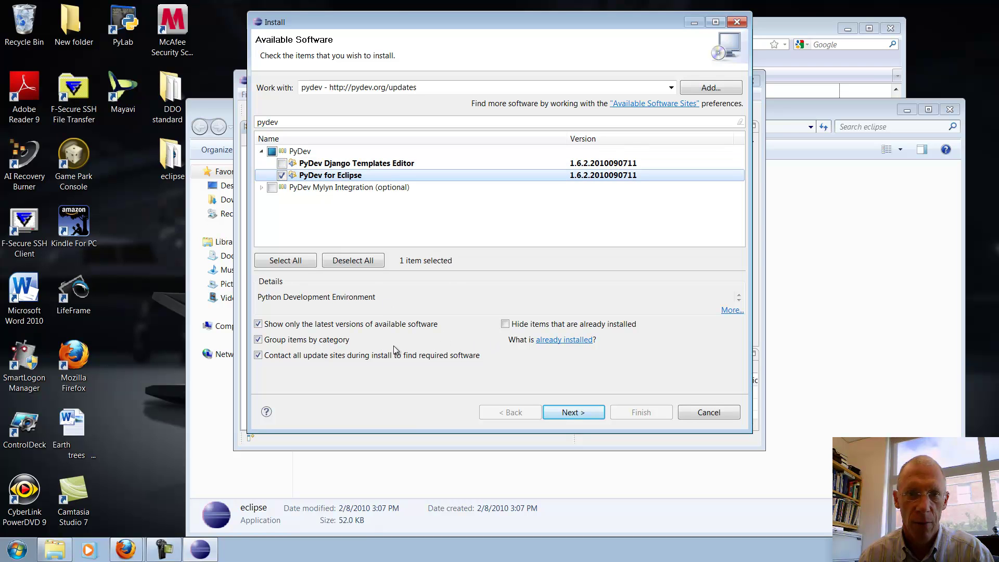
Install PyDev for Eclipse, accepting its license agreement and trusting the Aptana Pydev certificate.
click(575, 412)
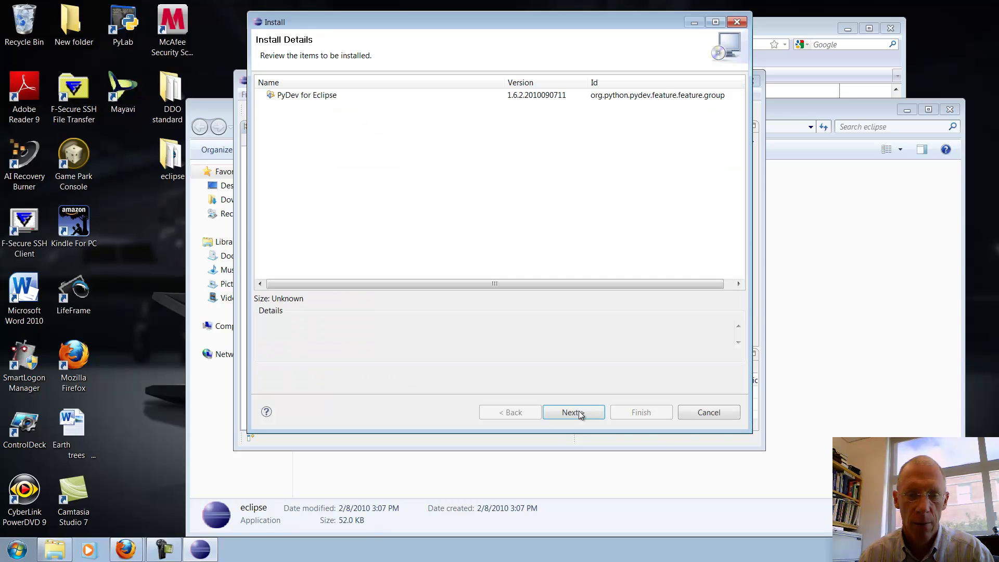
click(574, 412)
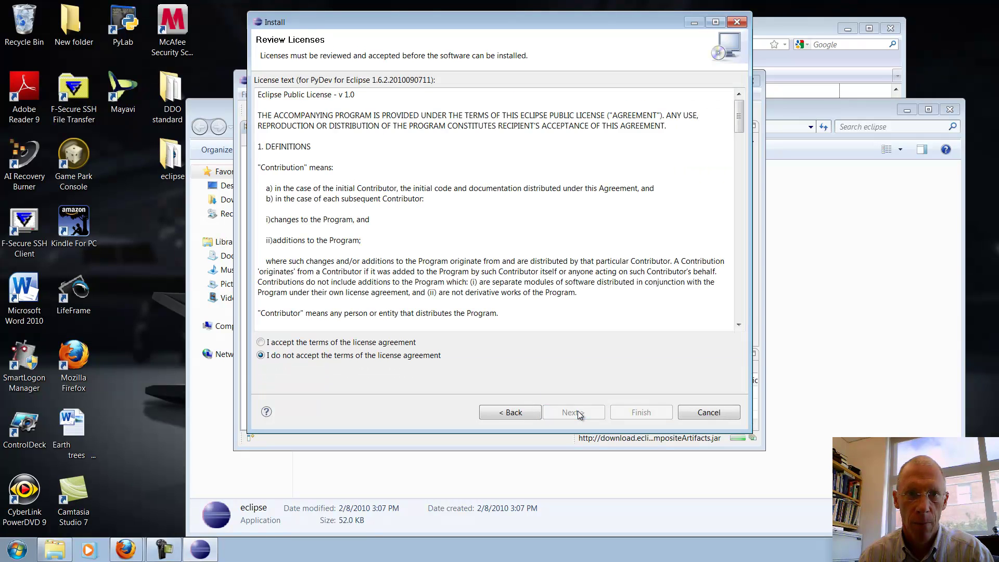
click(359, 344)
click(661, 411)
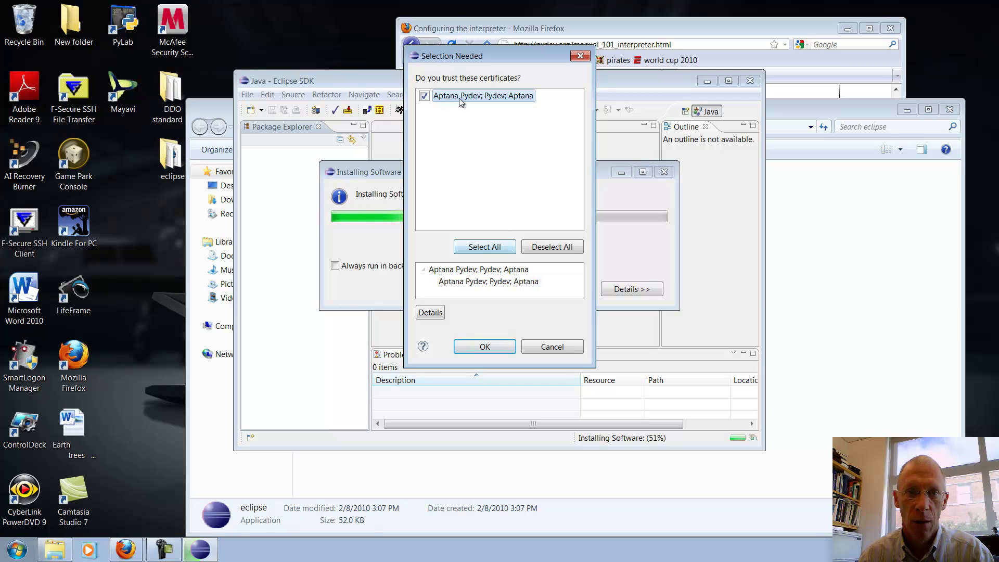
click(494, 346)
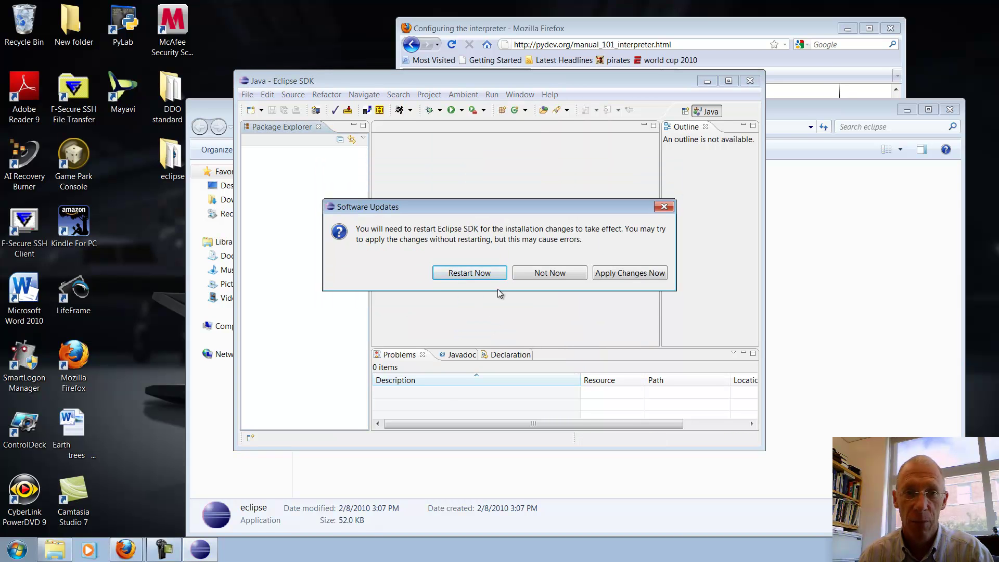
Restart Eclipse to apply the installation, keeping the proposed workspace.
click(460, 274)
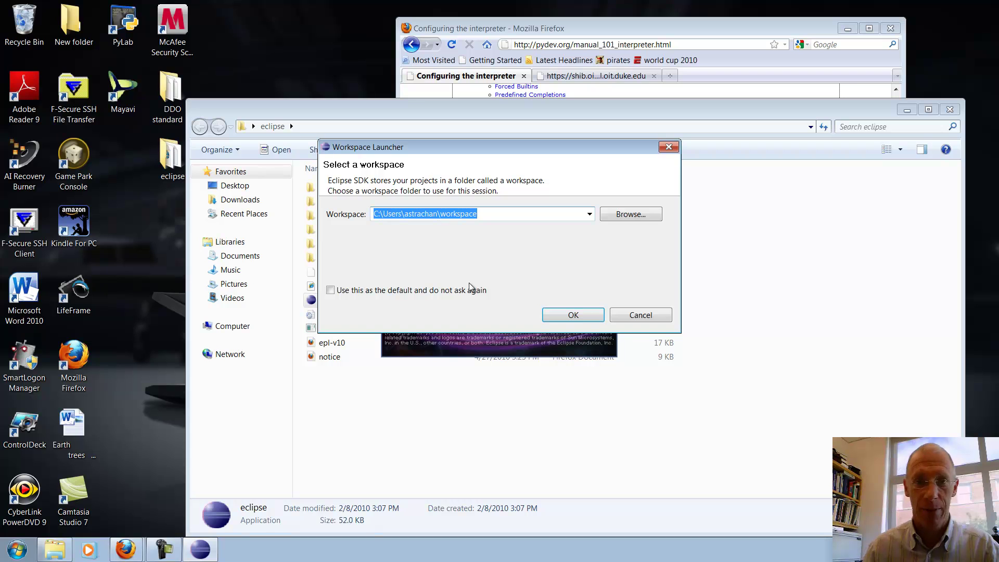
click(564, 316)
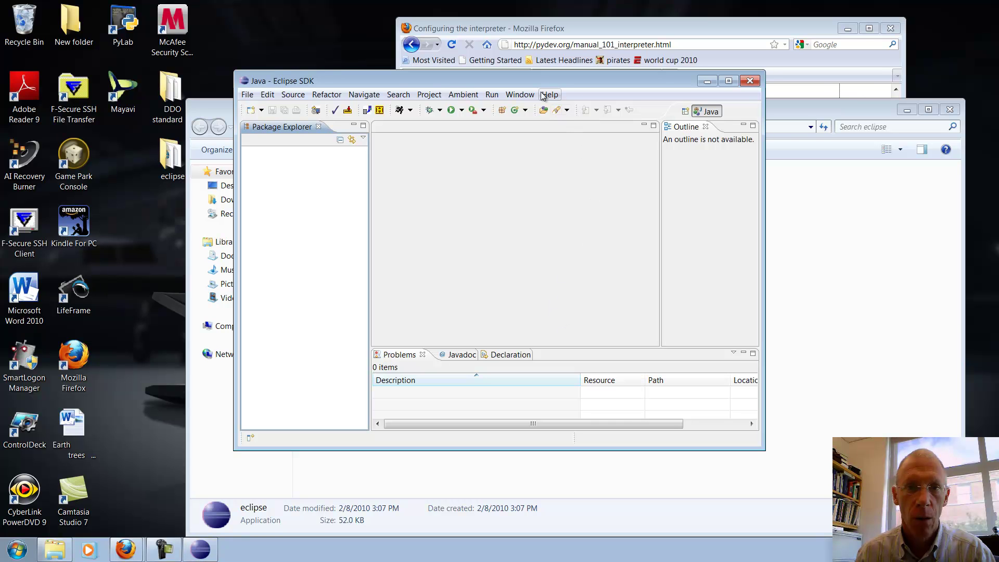
Auto-configure Pydev's Python interpreter in the preferences, accept all proposed C:\Python26 folders for the system pythonpath, and apply the settings.
click(520, 94)
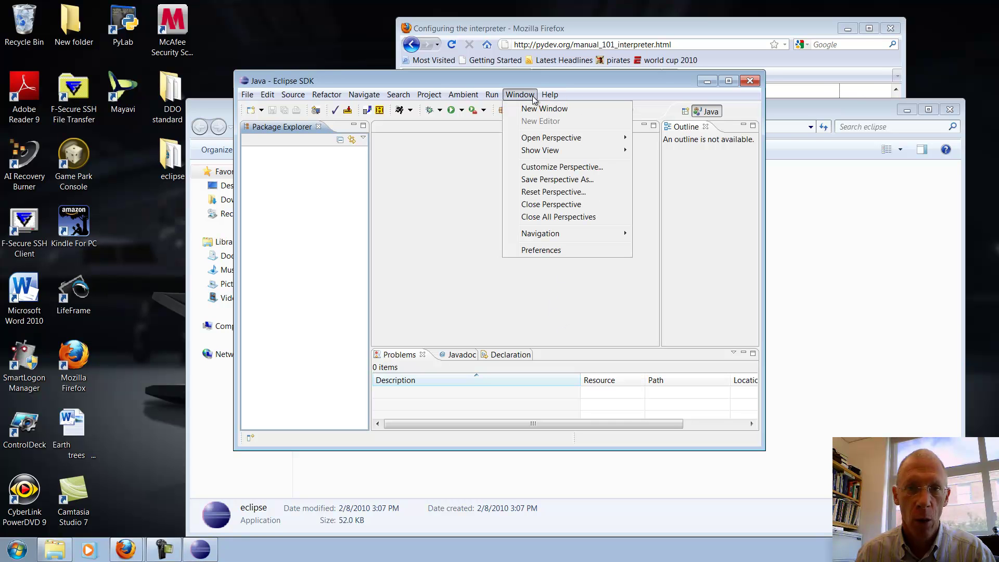
click(548, 251)
click(238, 208)
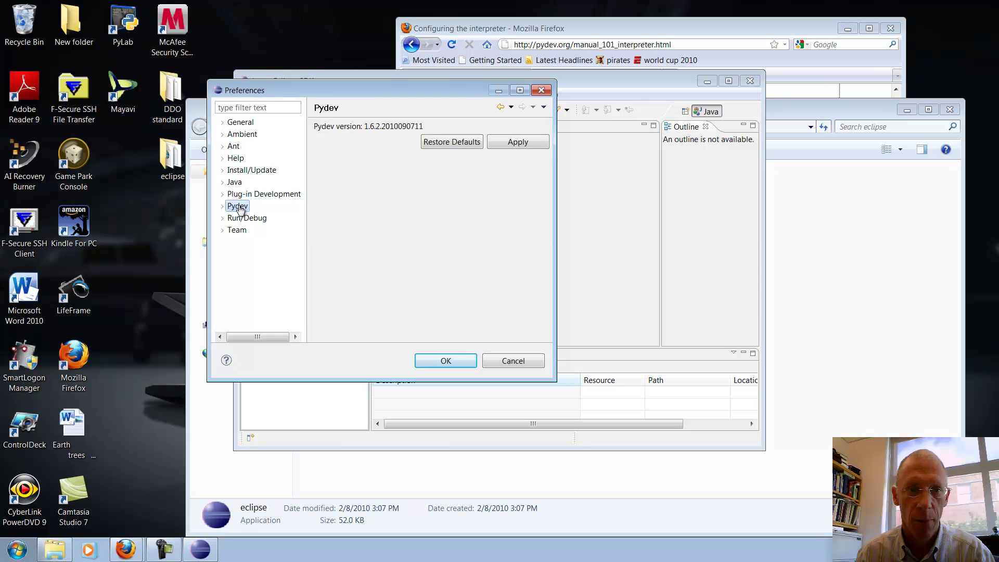
click(223, 205)
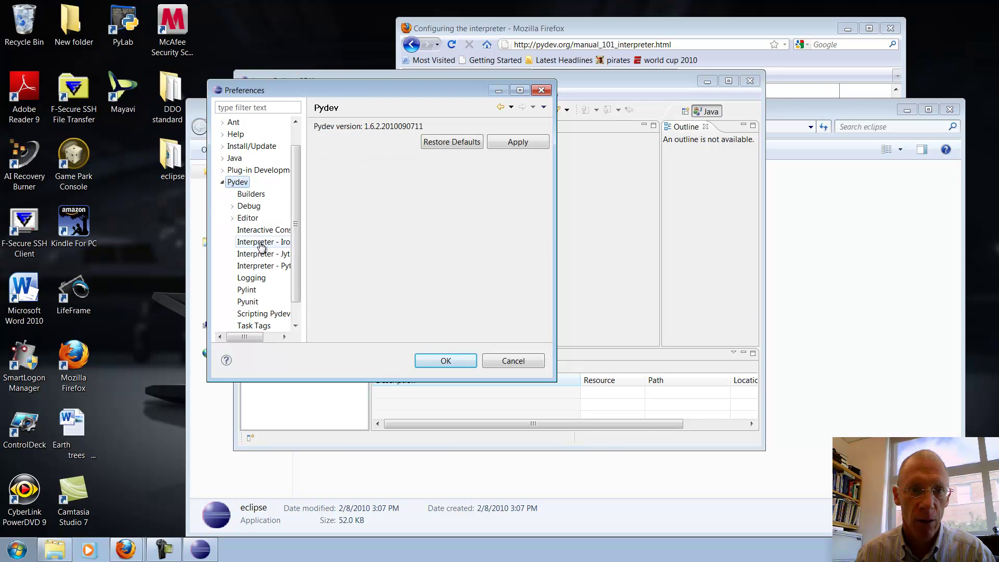
click(258, 267)
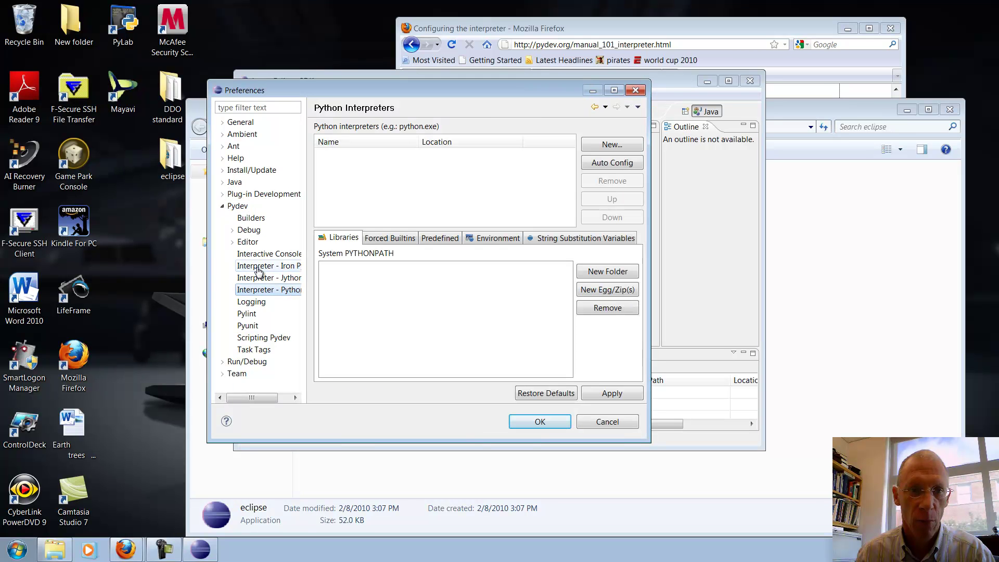
click(609, 166)
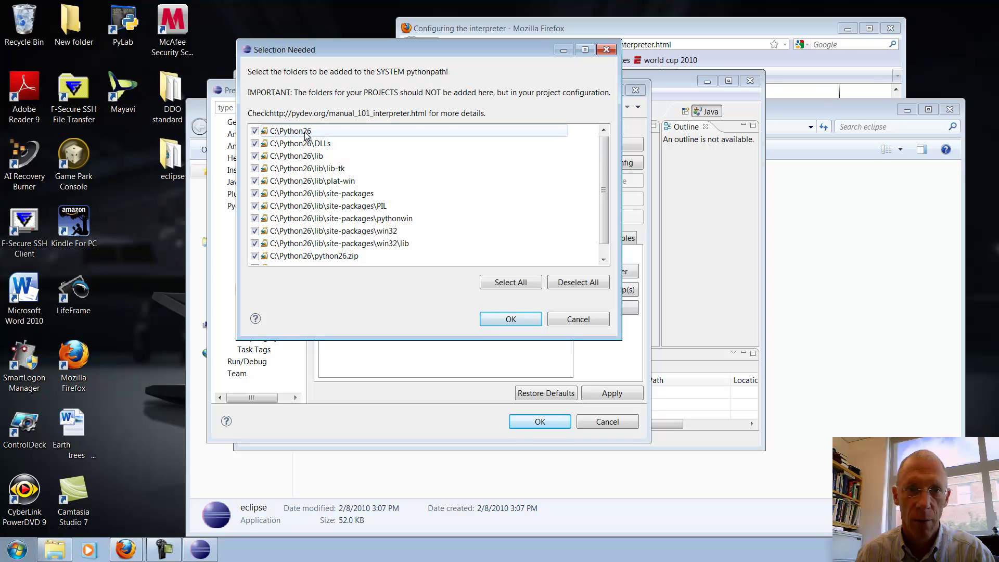
click(520, 325)
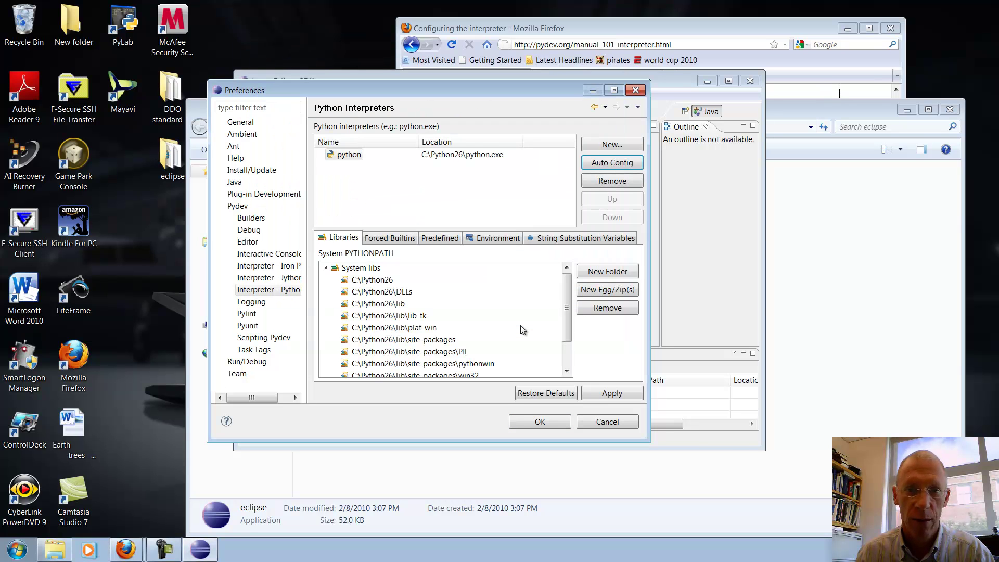
click(550, 422)
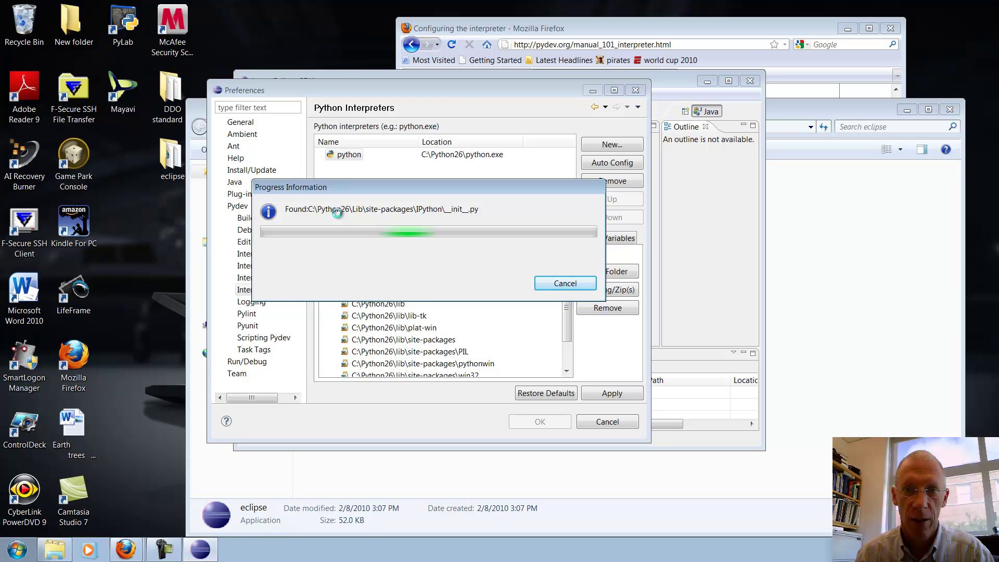
Check the course's Python install page for the default Windows interpreter path, then return to the Eclipse progress information.
click(542, 27)
click(411, 44)
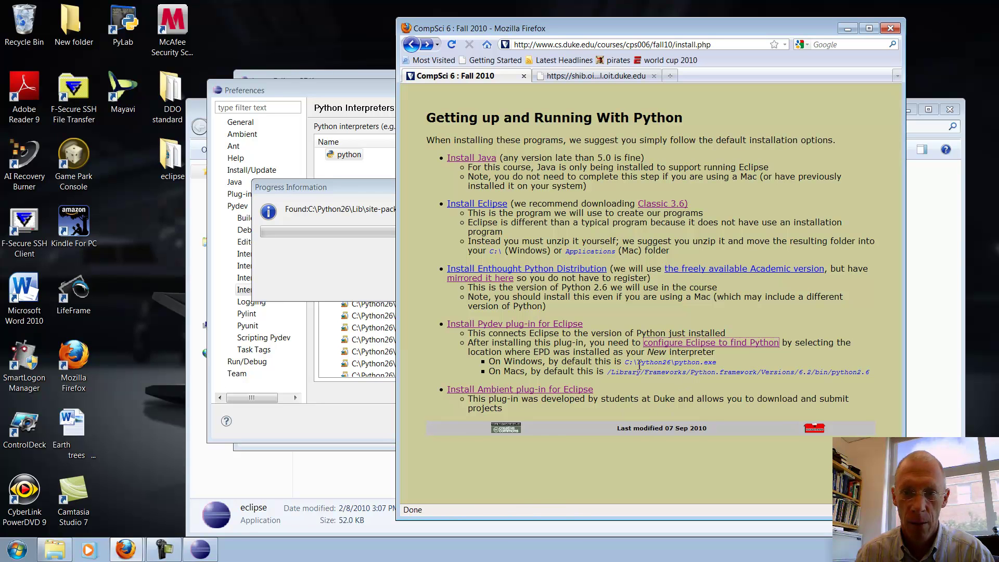
drag(623, 363, 744, 362)
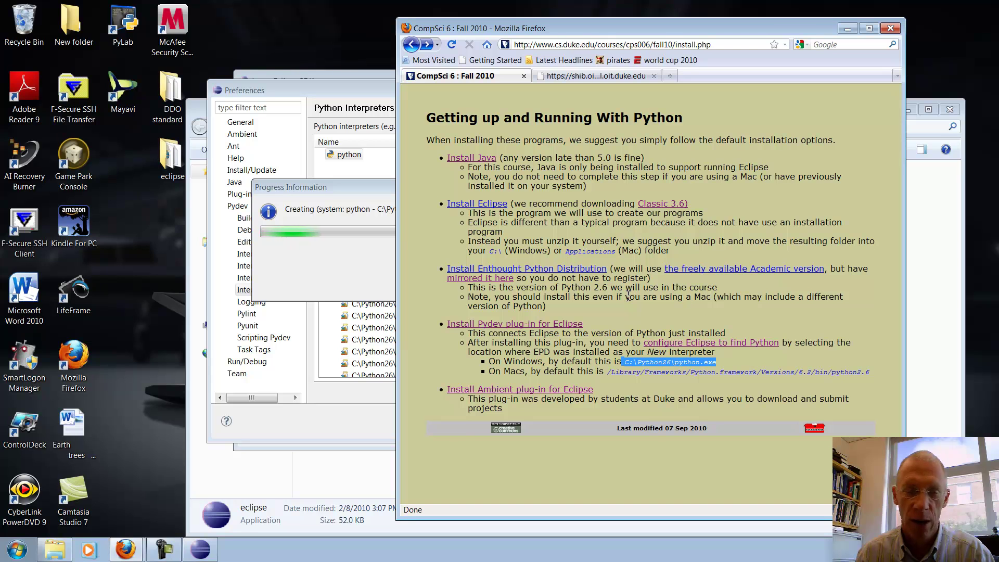
click(331, 92)
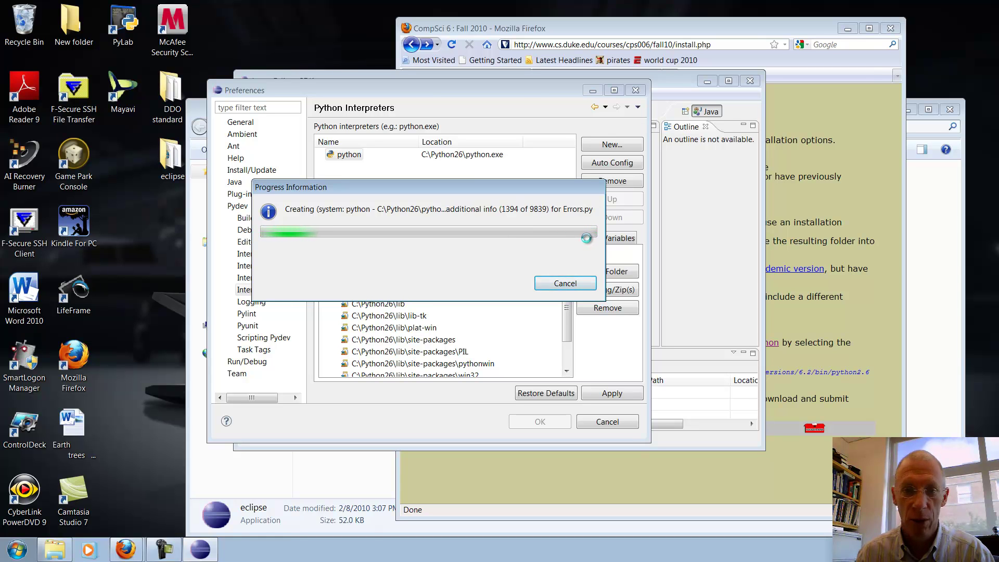
click(814, 205)
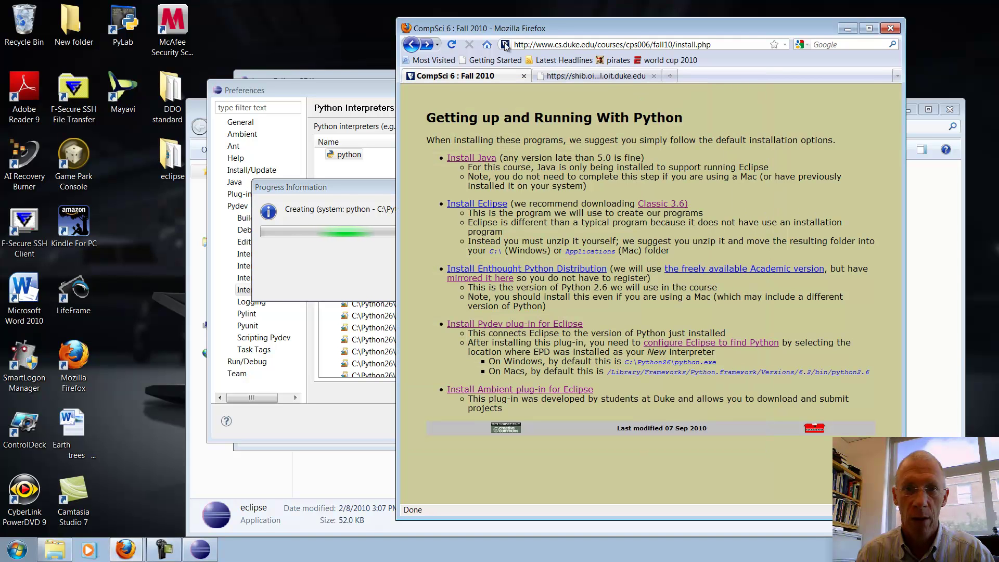
drag(676, 45, 746, 45)
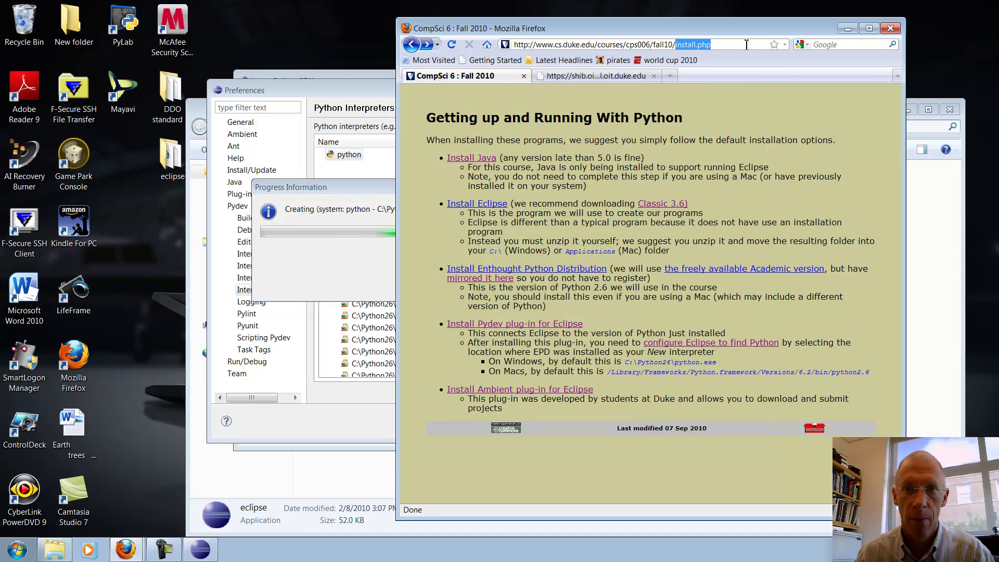
key(BackSpace)
key(Return)
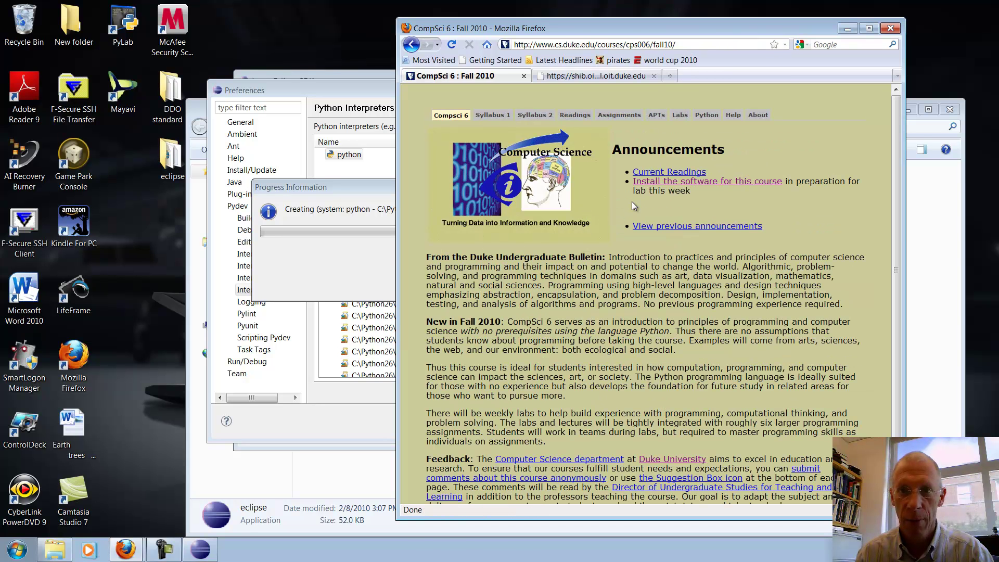
click(657, 115)
click(557, 196)
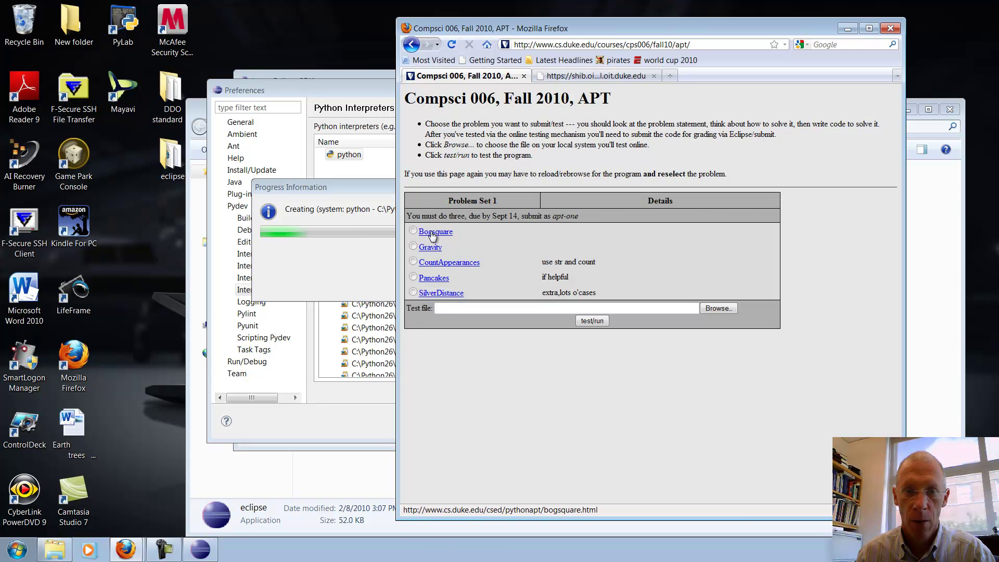
Read the Bogsquare problem statement, select Bogsquare in the APT problem list, and return to the interpreter progress in Eclipse.
click(434, 232)
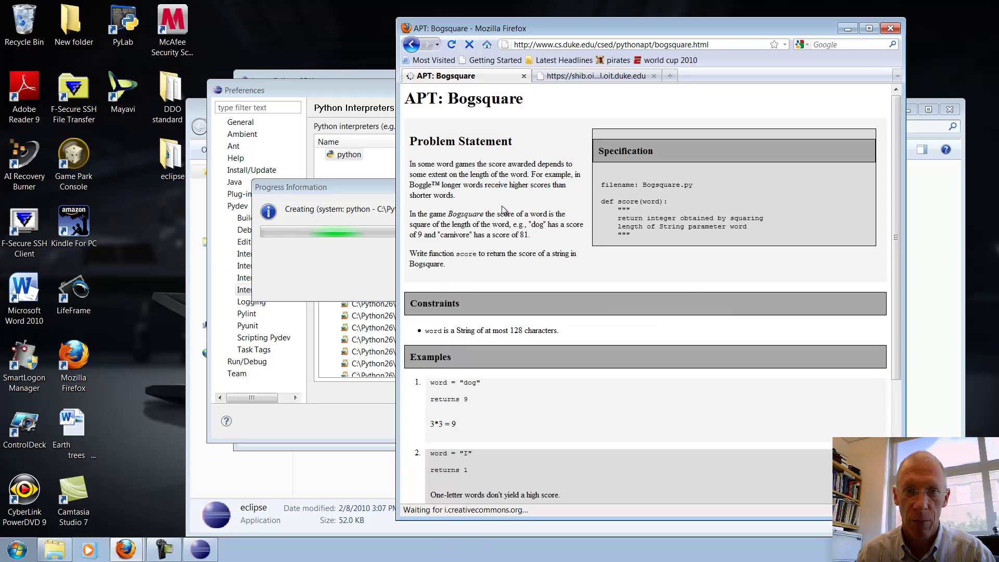
scroll(498, 261, down, 4)
scroll(501, 262, up, 4)
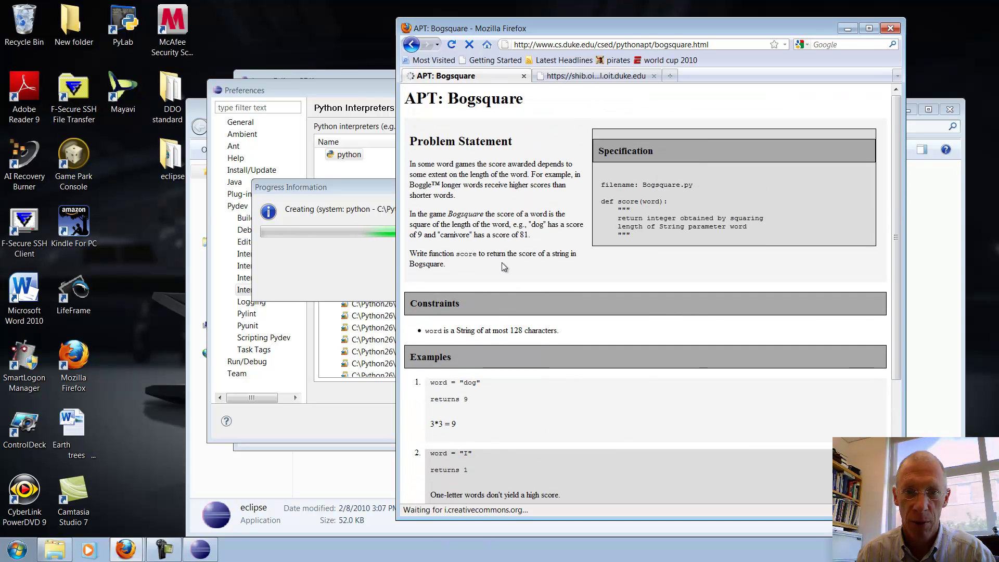
click(411, 45)
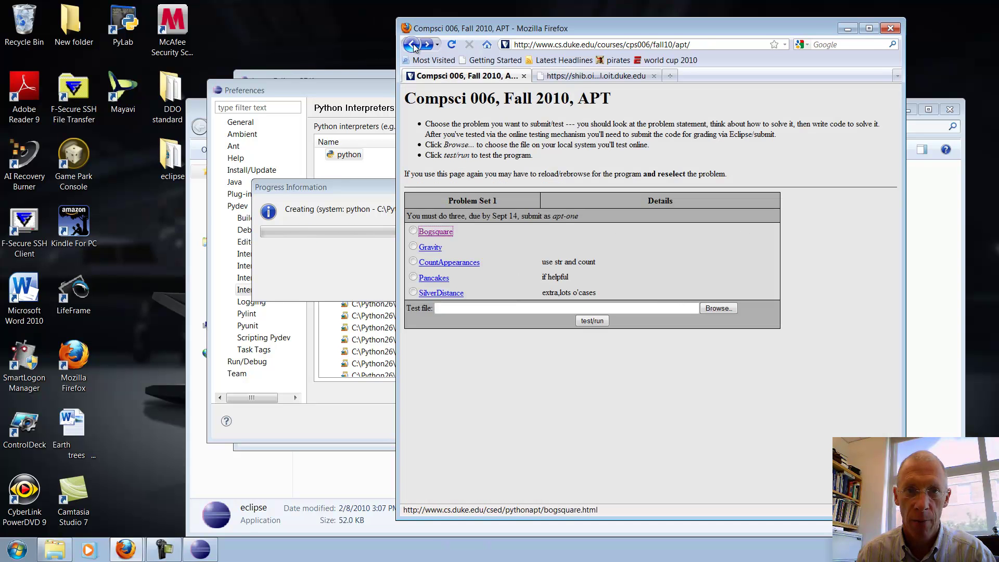
click(413, 231)
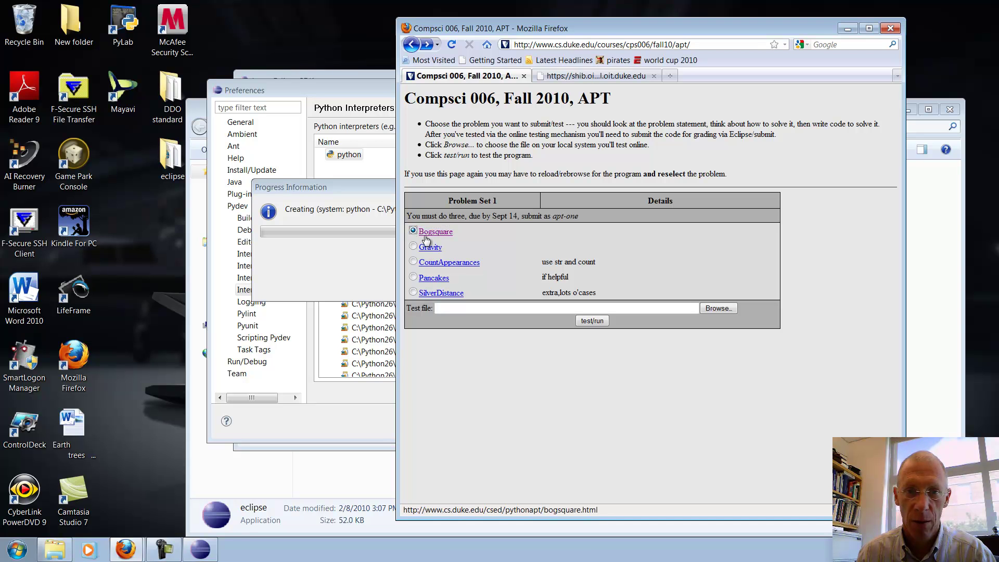
click(382, 192)
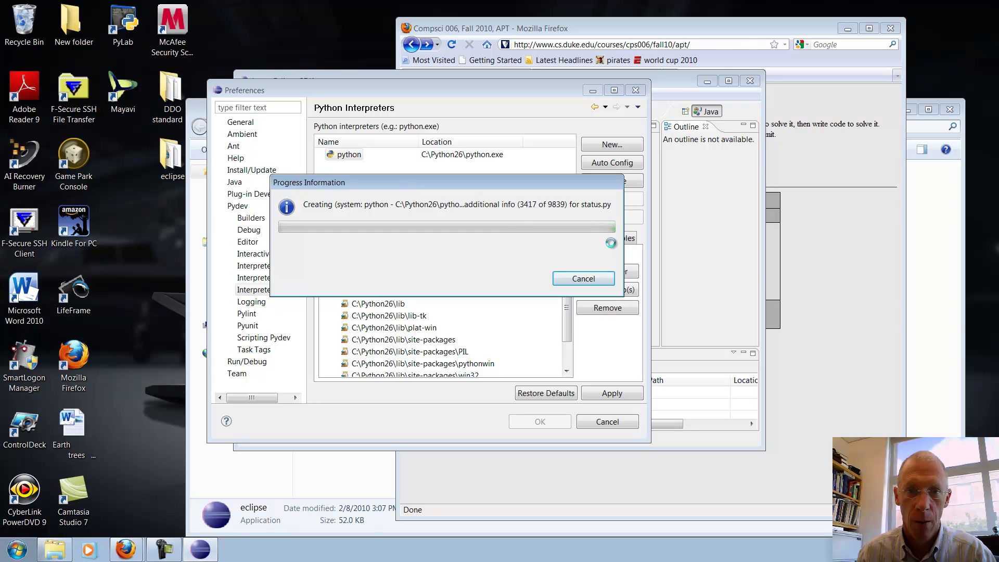
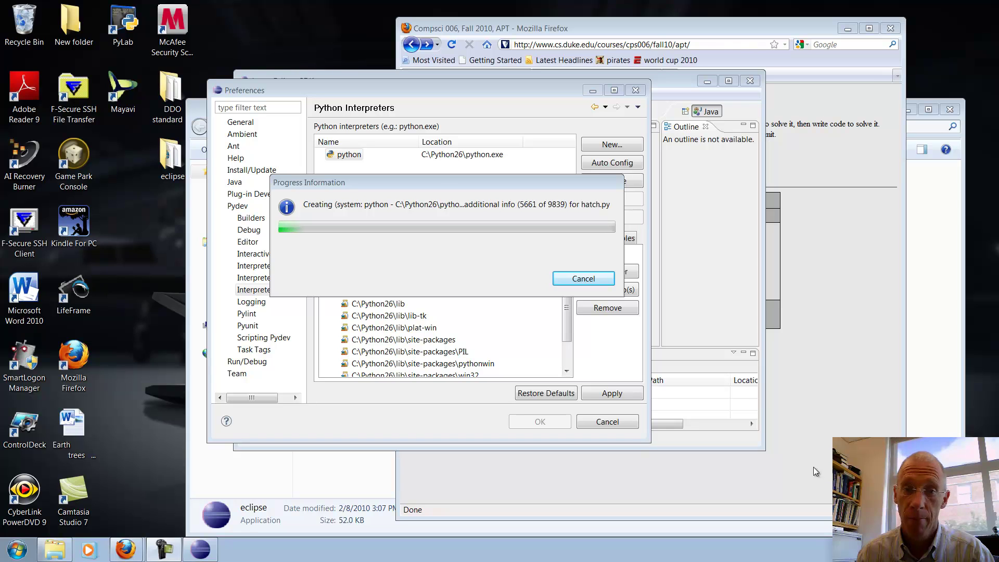
Read the CountAppearances problem in Firefox, highlighting the number parameter in its specification, and return to the problem list.
drag(427, 184, 490, 179)
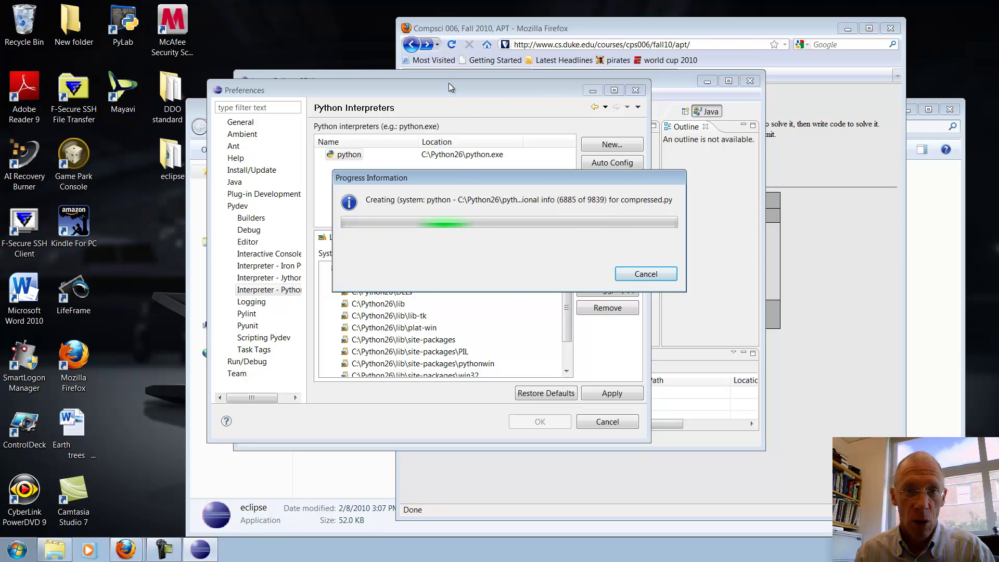
click(844, 292)
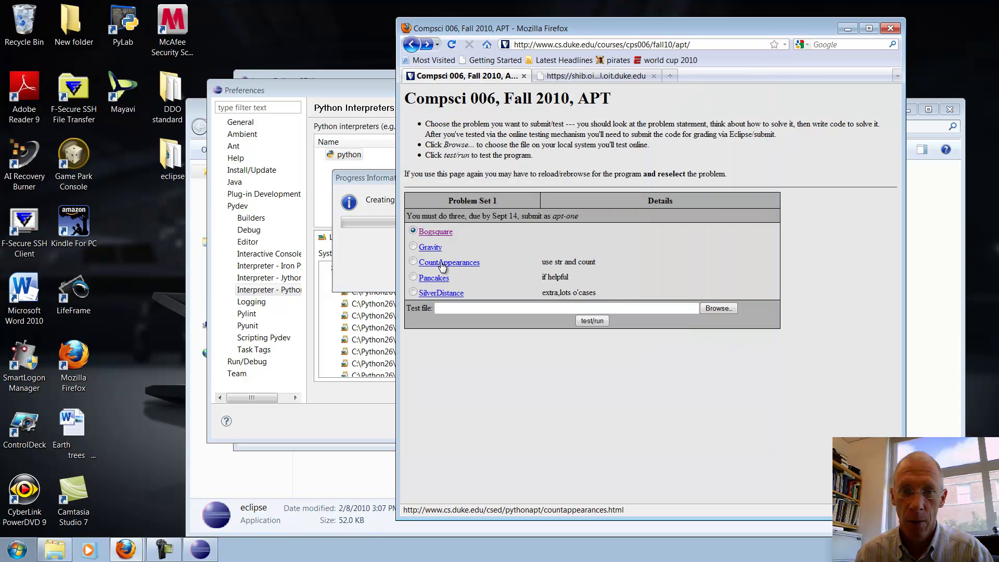
click(442, 264)
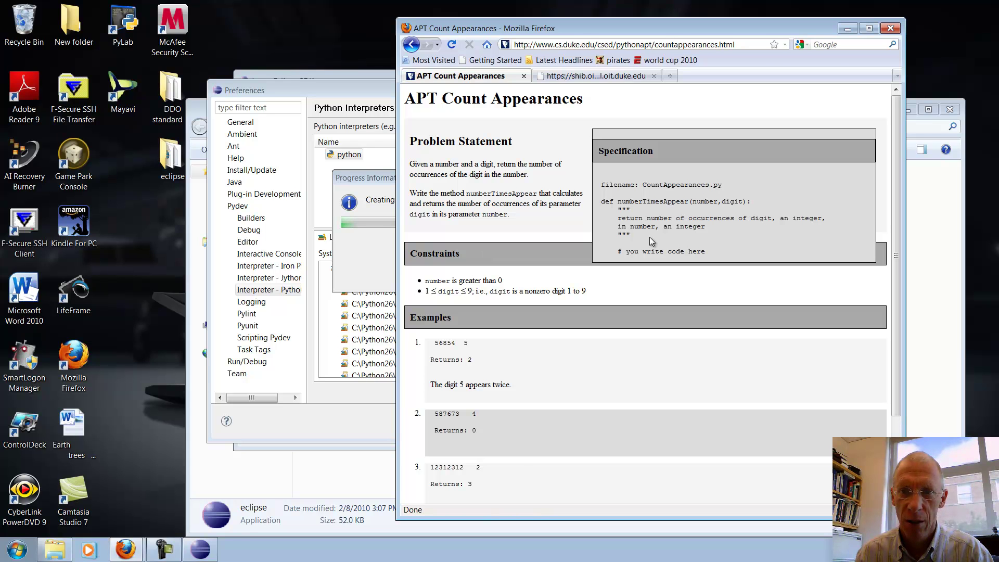
double_click(733, 201)
double_click(708, 204)
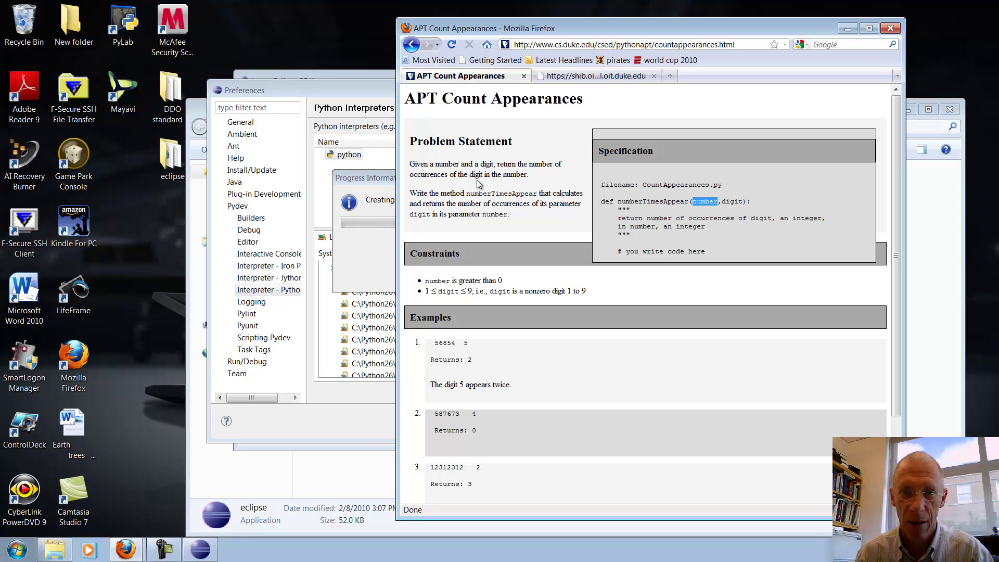
click(411, 45)
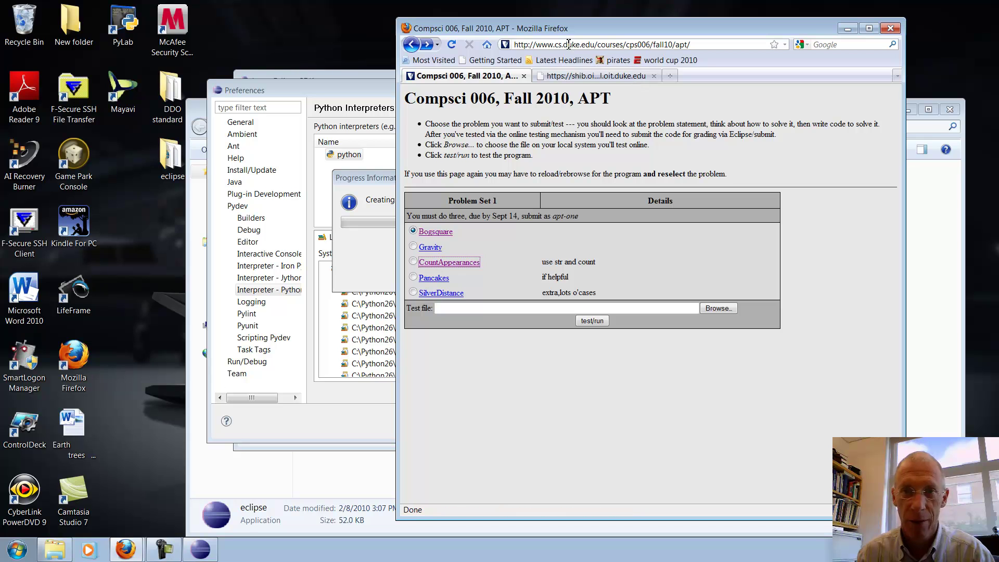
Highlight the CountAppearances hint about str and count, read the Pancakes problem, and go back to the Eclipse progress window.
right_click(418, 301)
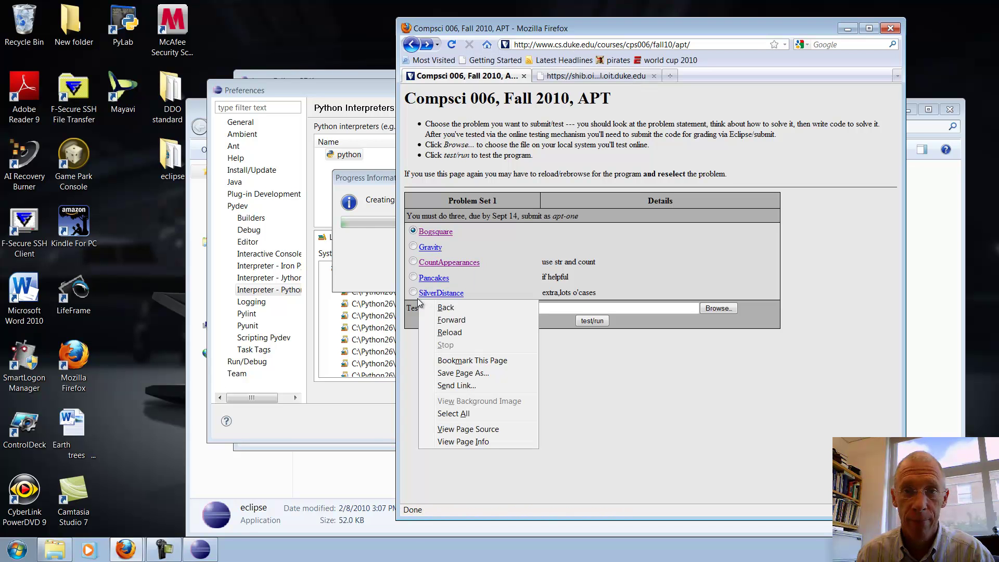
click(562, 261)
drag(554, 263, 619, 261)
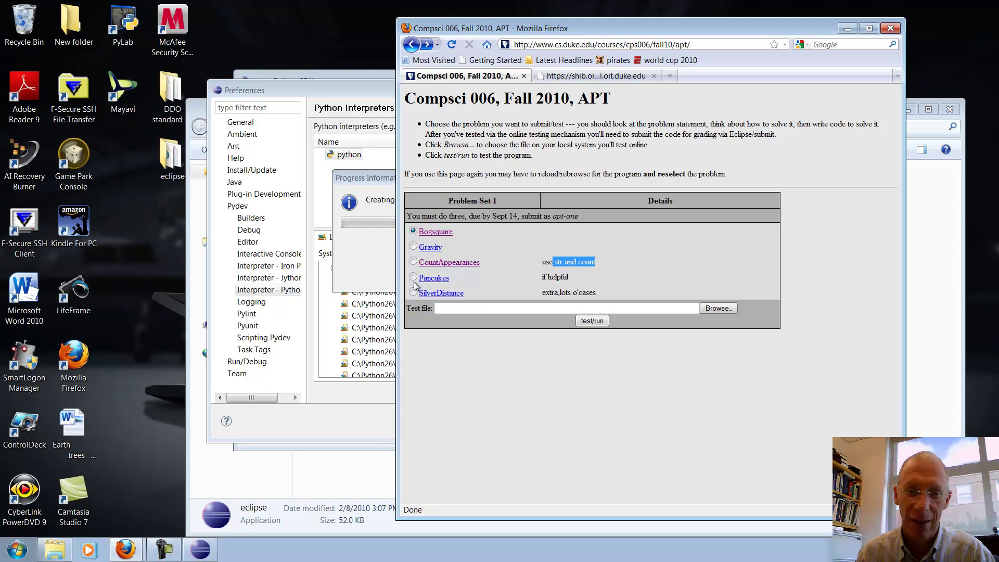
click(434, 278)
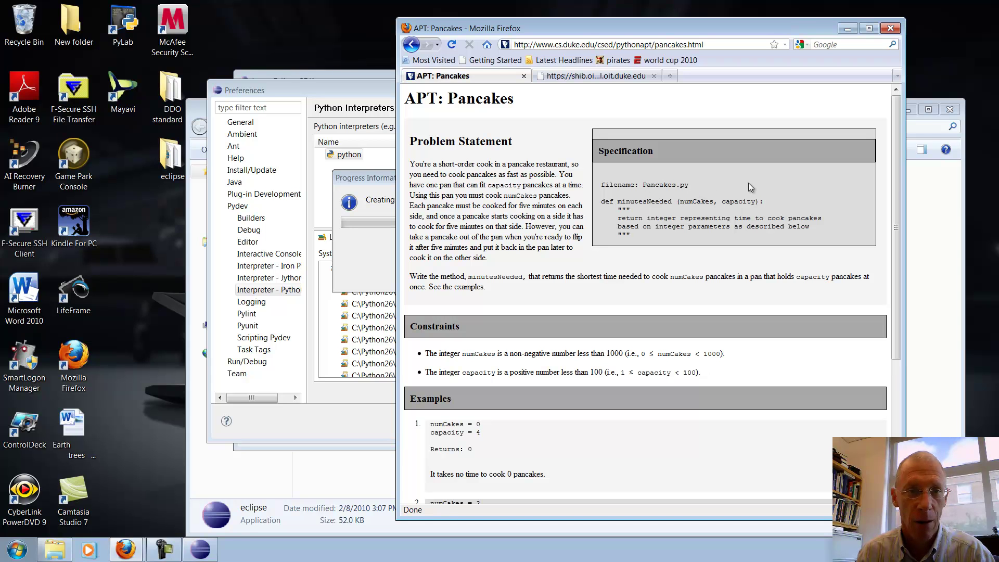
click(411, 44)
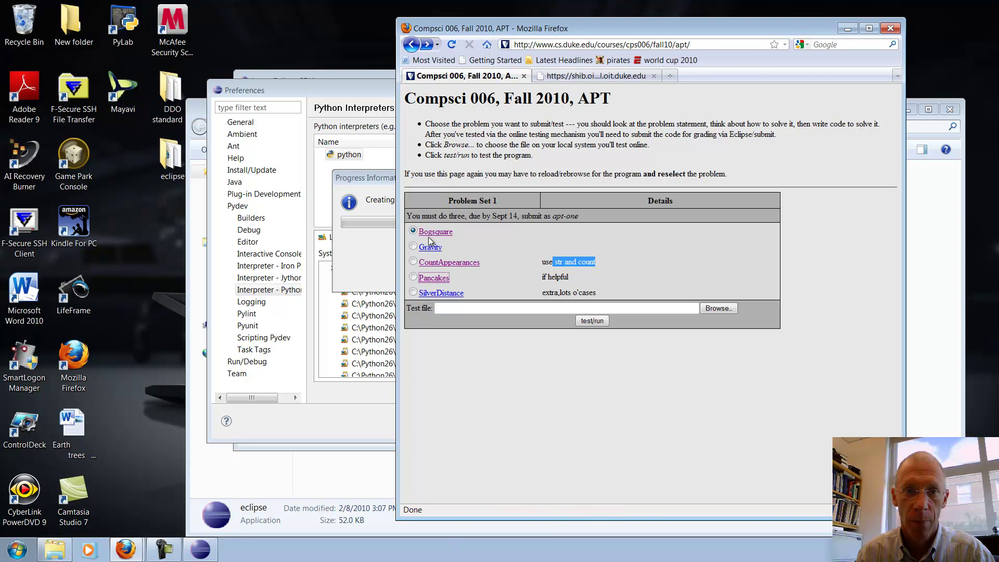
click(385, 179)
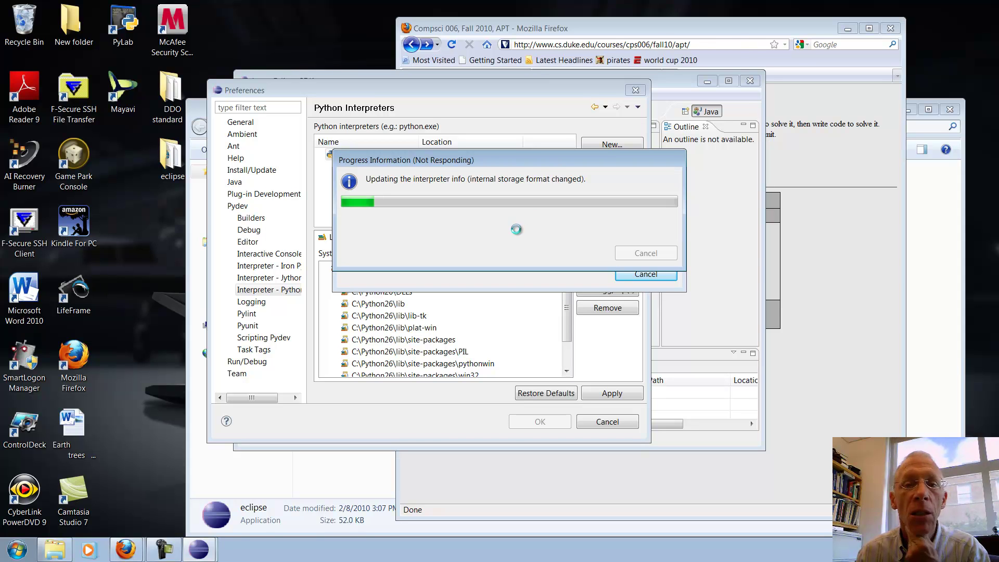
Bring the Eclipse workbench in front of the browser and shift both windows slightly.
drag(483, 155, 521, 129)
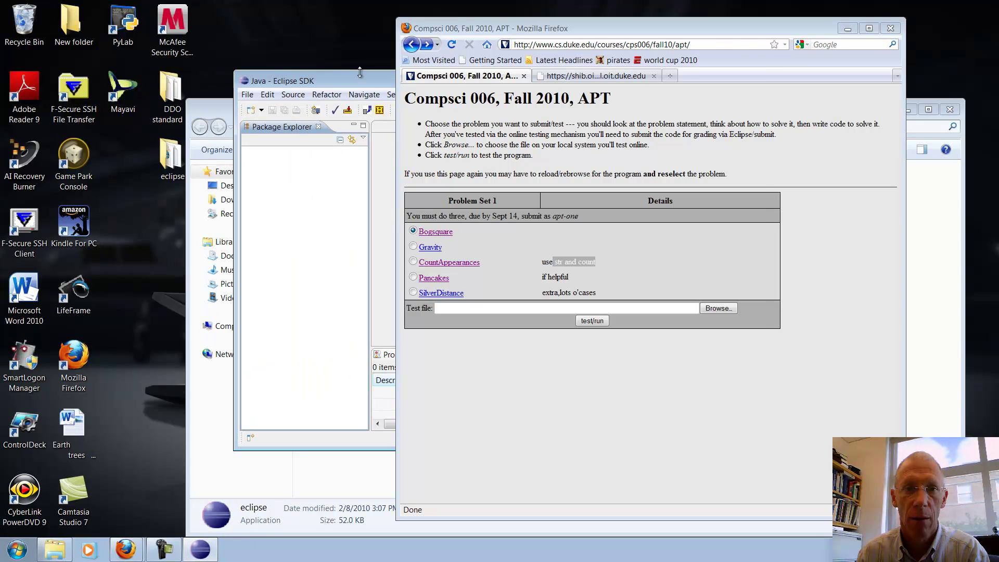
click(364, 78)
mouse_move(489, 28)
mouse_down()
mouse_move(539, 22)
mouse_move(507, 23)
mouse_move(505, 36)
mouse_up()
drag(334, 88, 372, 82)
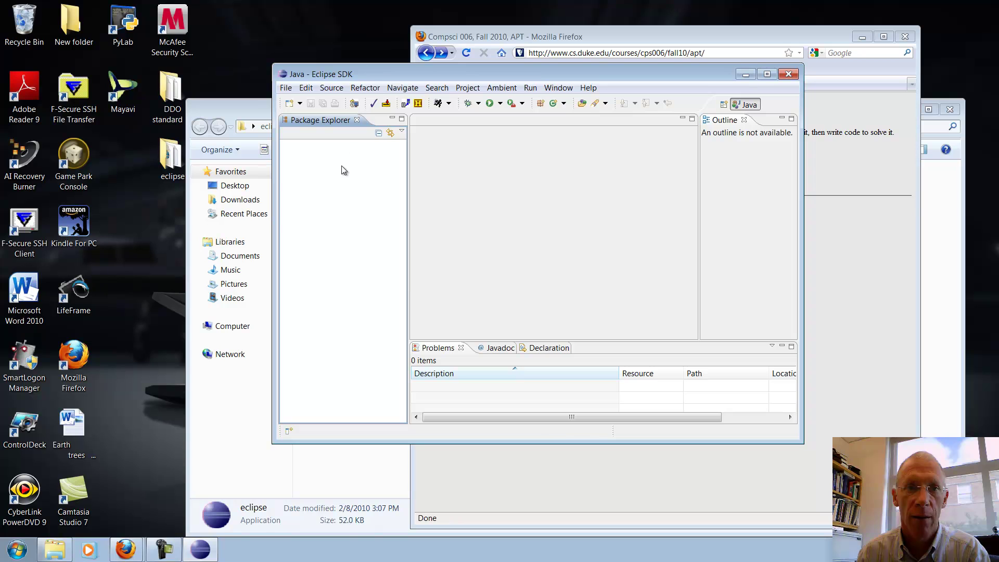
Start a new Pydev Project with the New Project wizard from the empty Package Explorer.
right_click(342, 166)
mouse_move(364, 178)
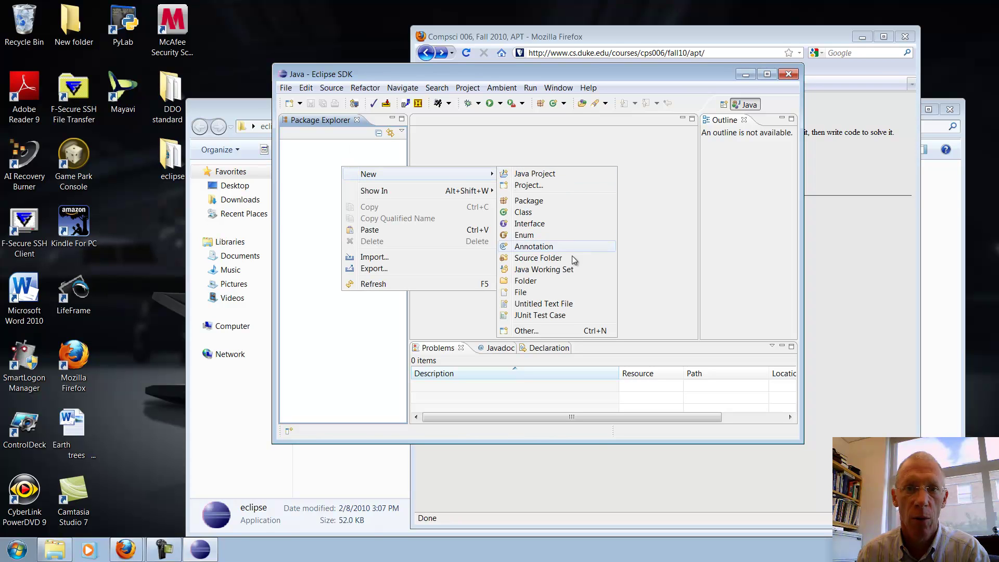
click(535, 186)
scroll(441, 229, down, 1)
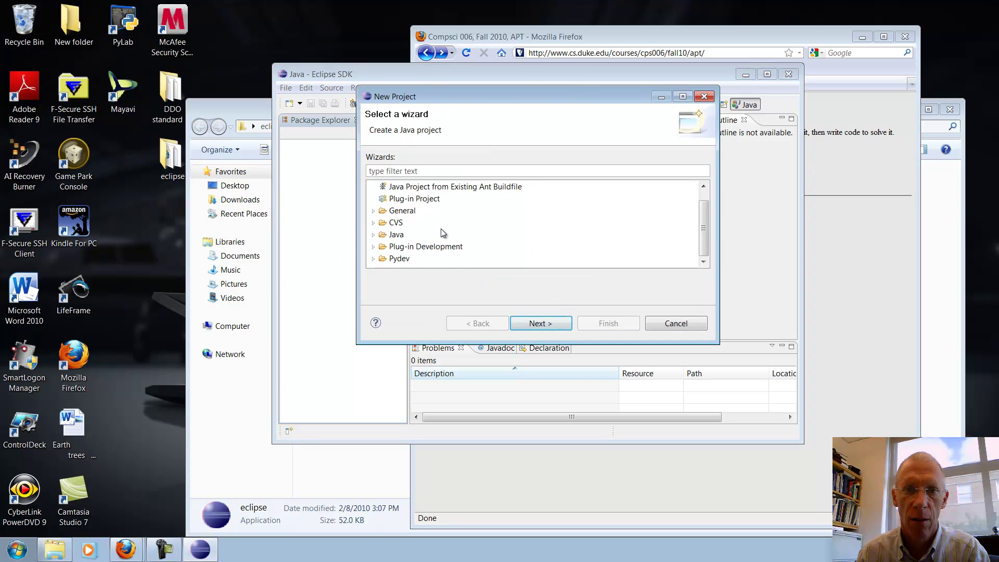
click(374, 259)
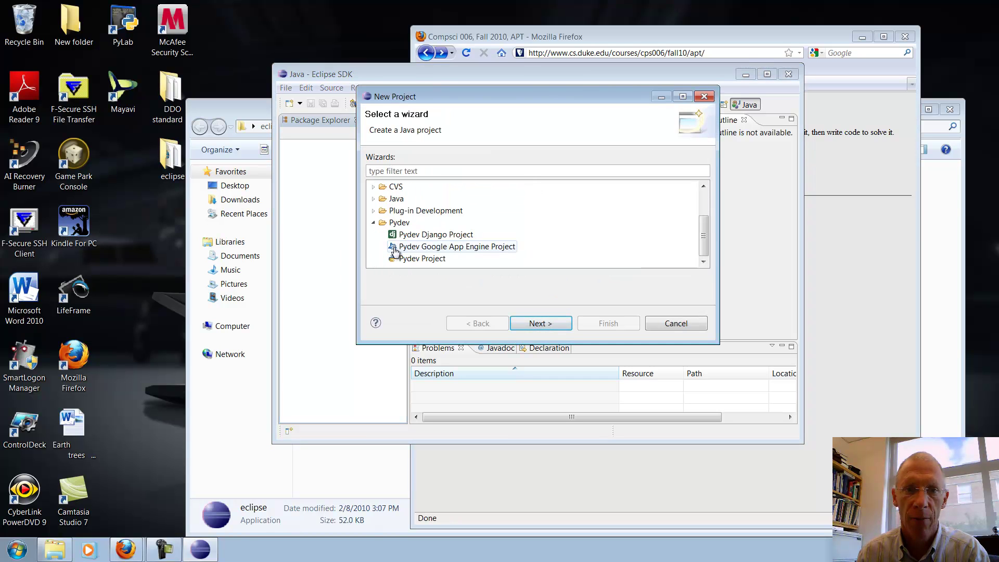
click(422, 258)
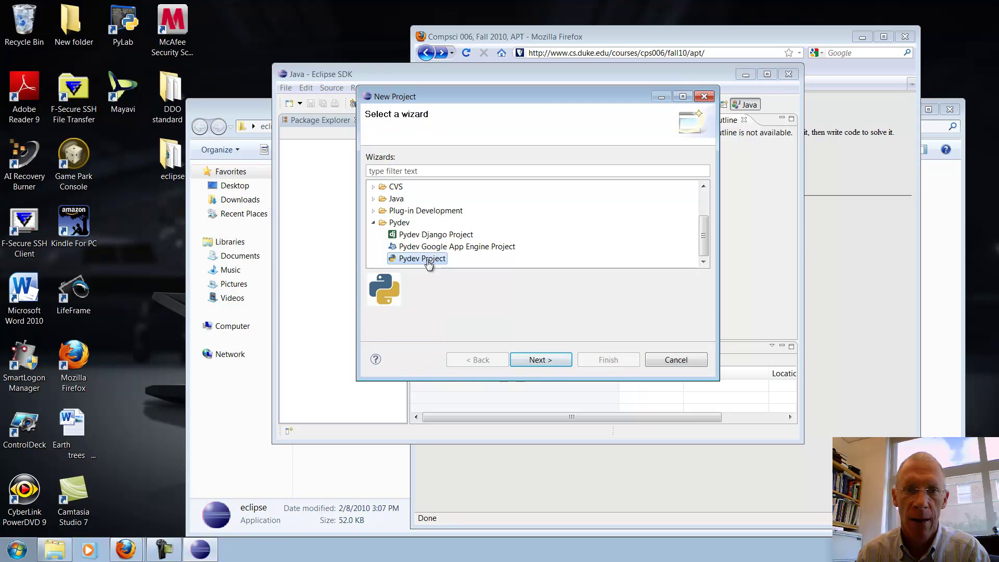
click(535, 360)
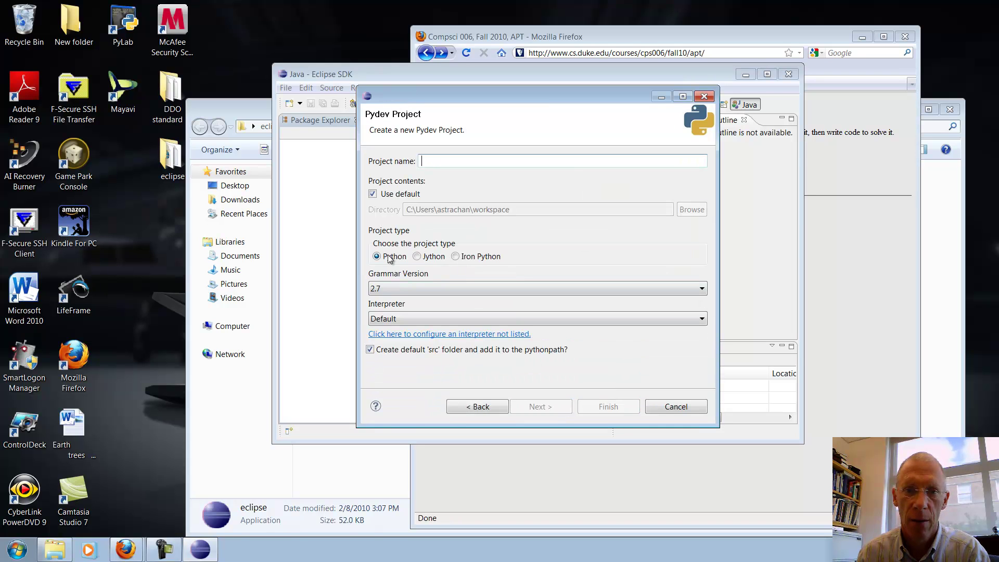
Set the Pydev project's grammar version to 2.6 and keep the Default interpreter.
click(408, 317)
click(401, 305)
click(405, 286)
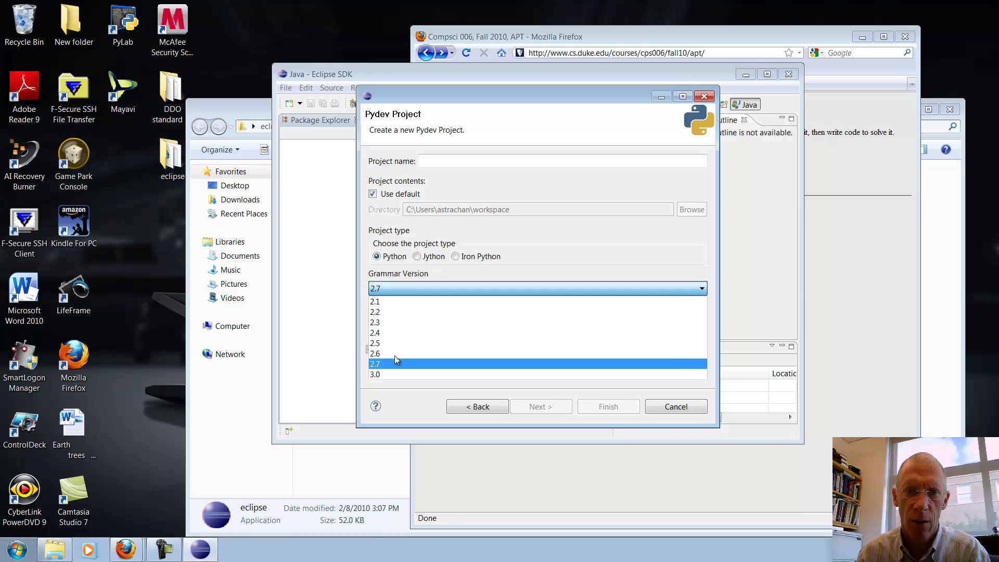
click(375, 354)
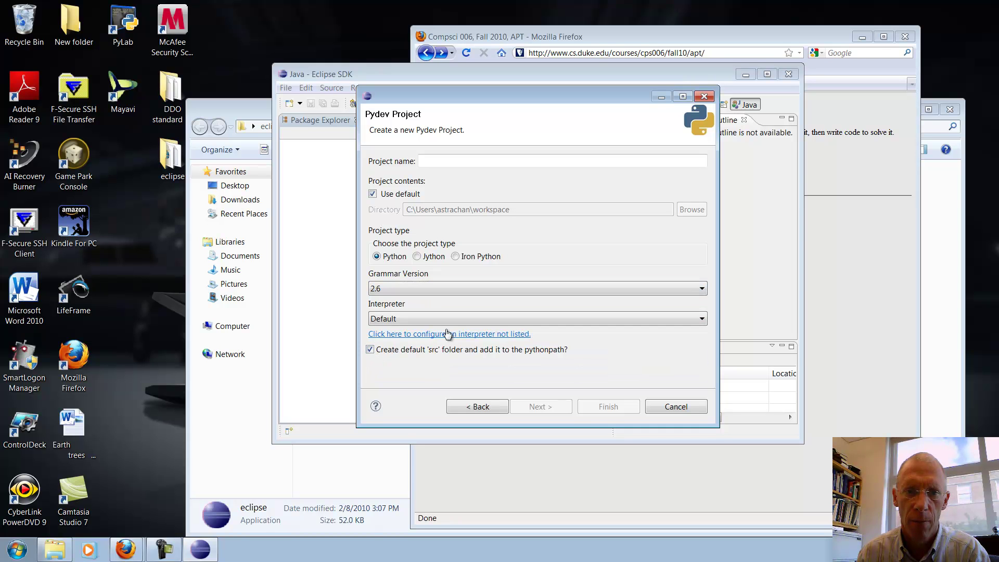
click(432, 320)
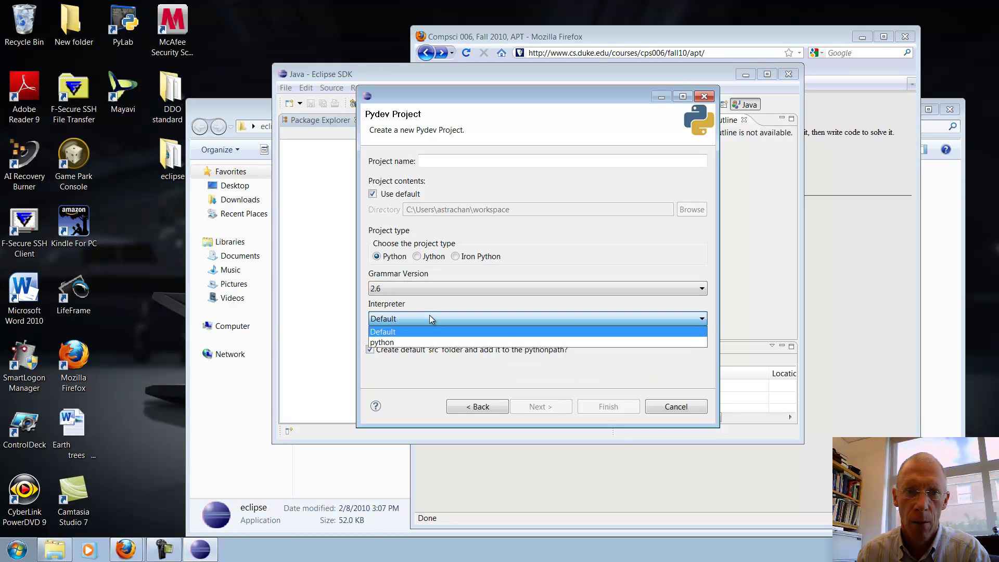
click(429, 318)
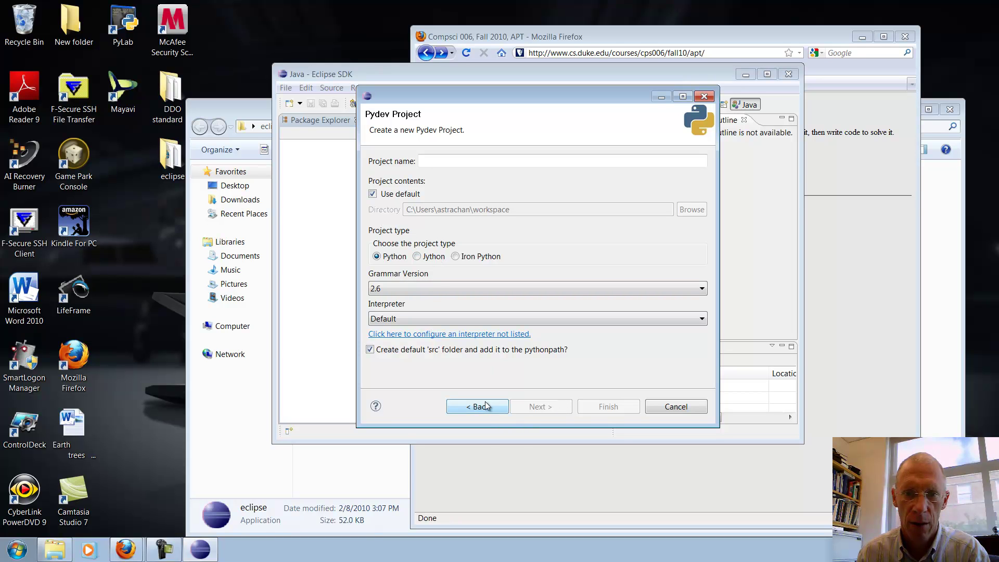
click(430, 284)
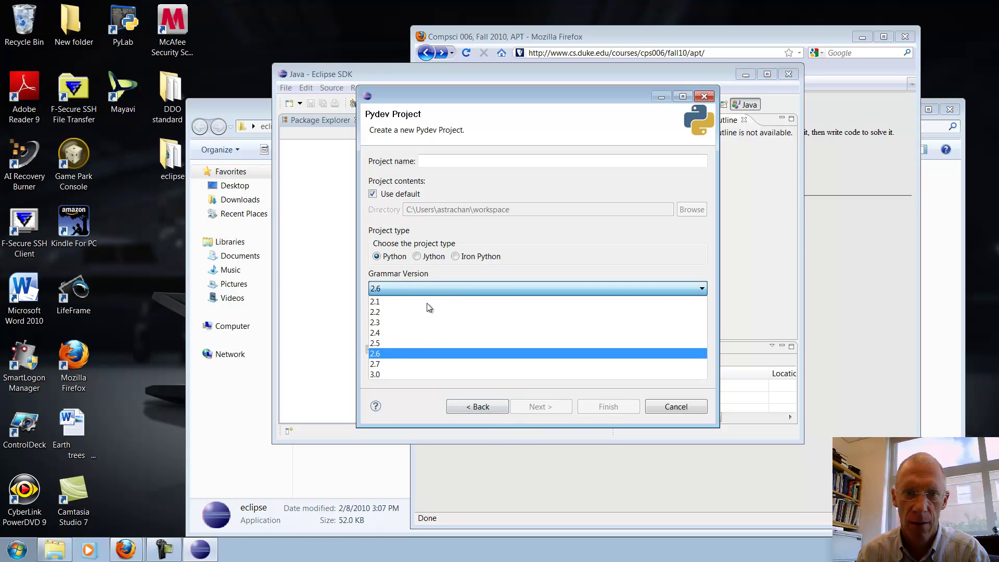
click(392, 364)
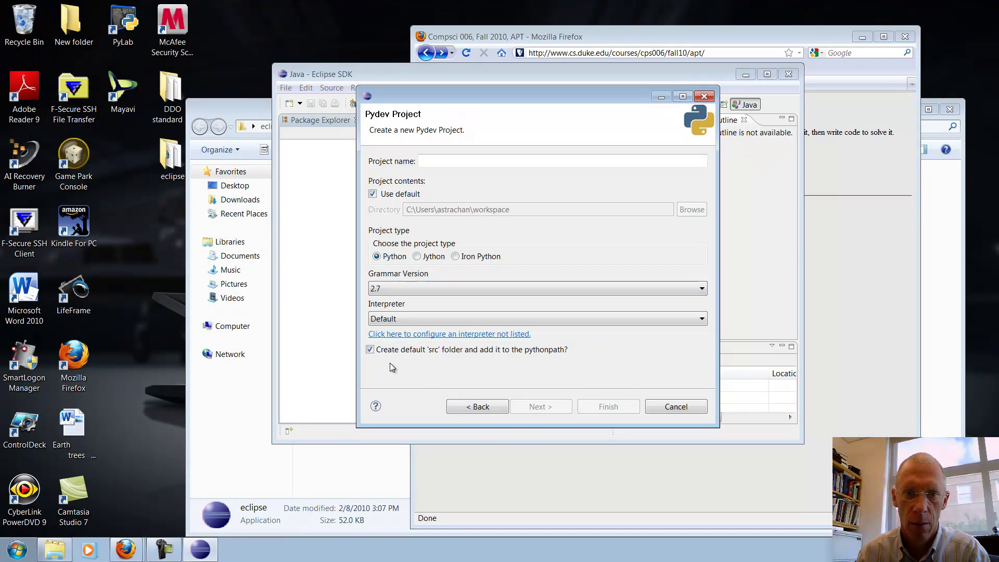
click(459, 293)
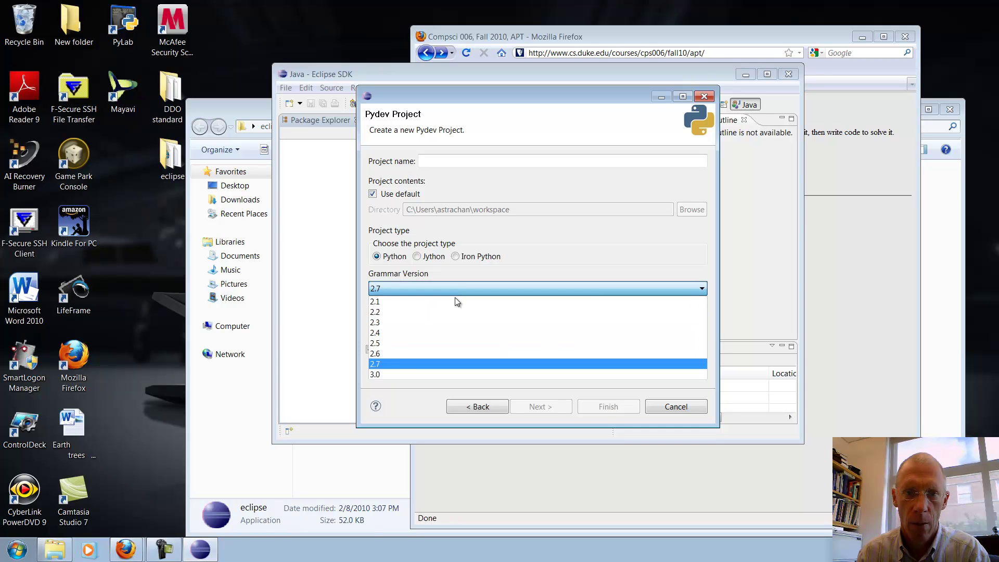
click(389, 353)
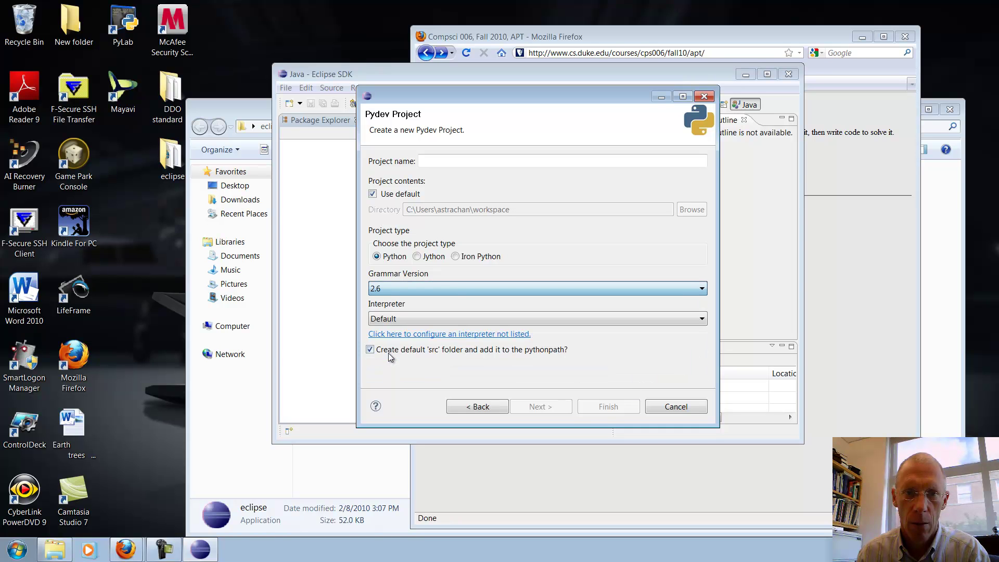
Check the configured python interpreter in the Python Interpreters preferences and return to the Pydev project setup.
click(421, 336)
click(385, 152)
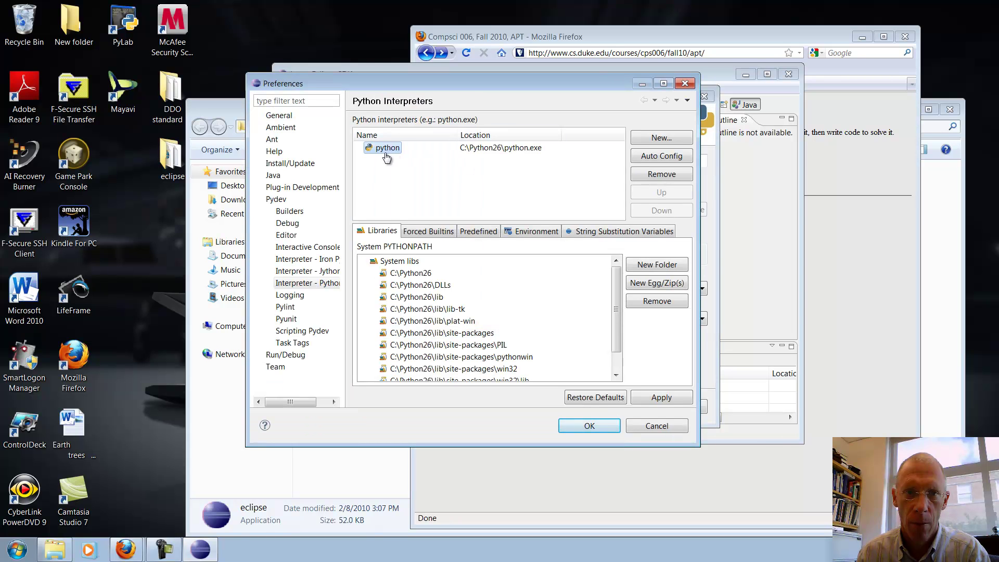
click(587, 425)
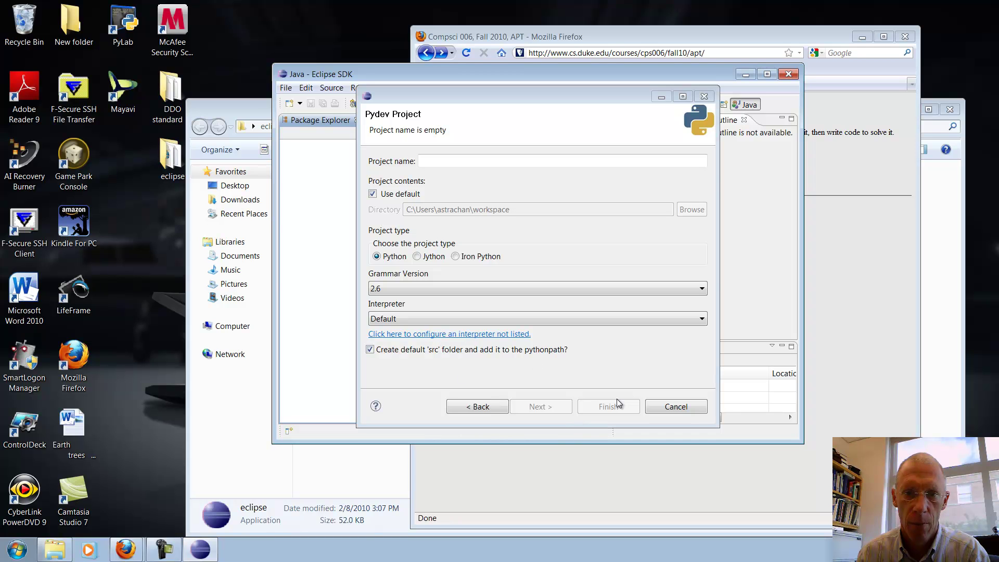
Name the project compsci6-apts, create it, and accept opening the associated Pydev perspective.
click(428, 161)
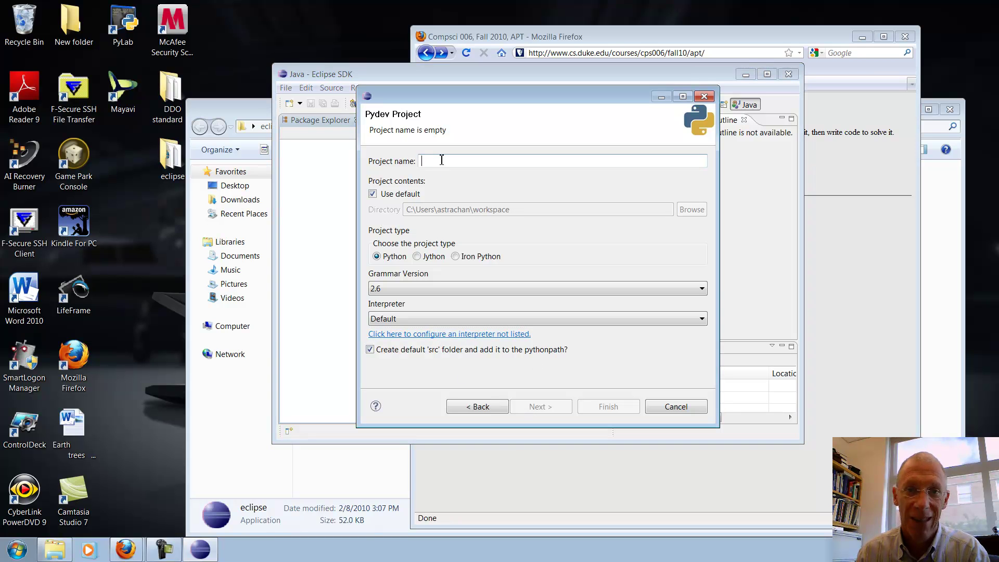
text(com)
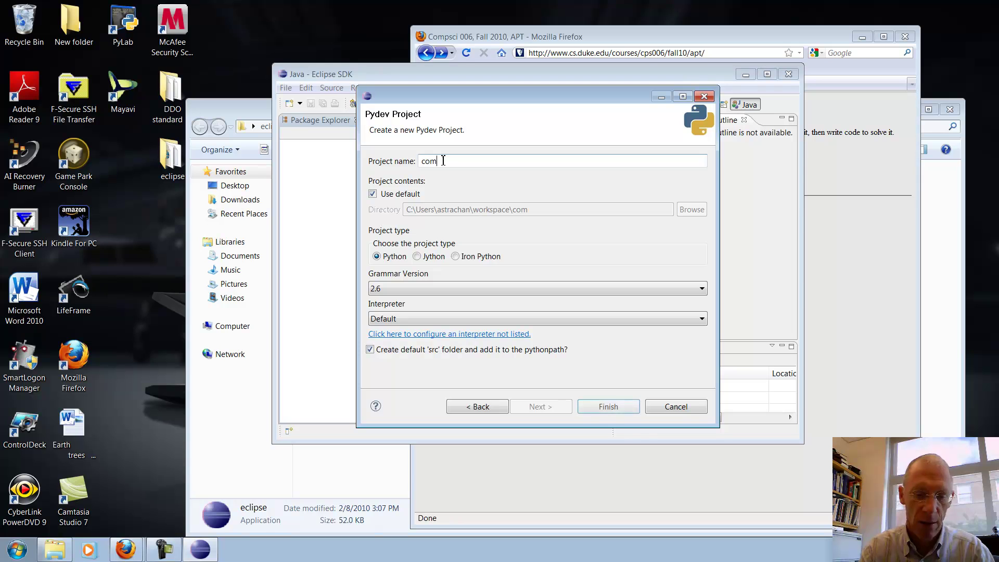
text(psci6-apts)
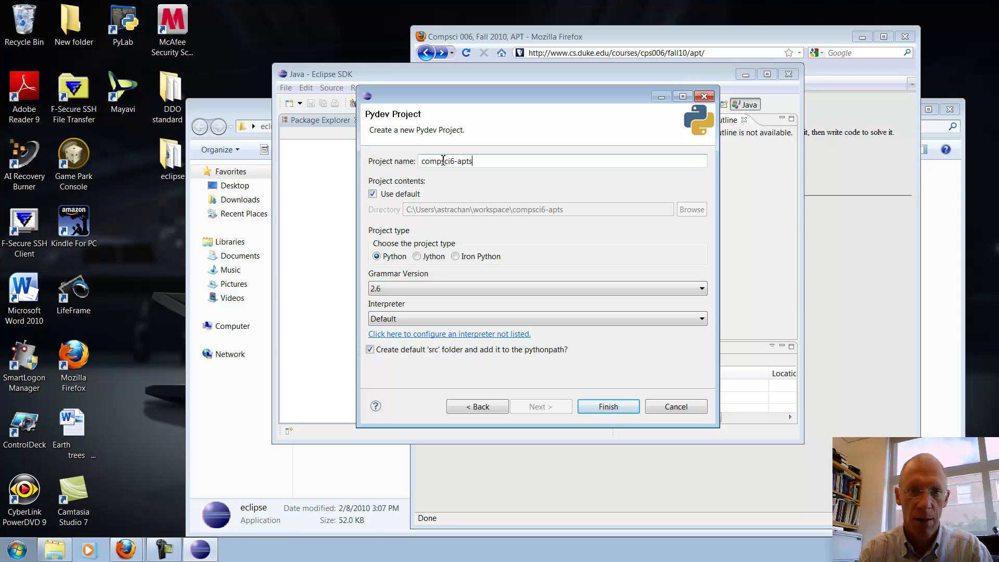
click(604, 406)
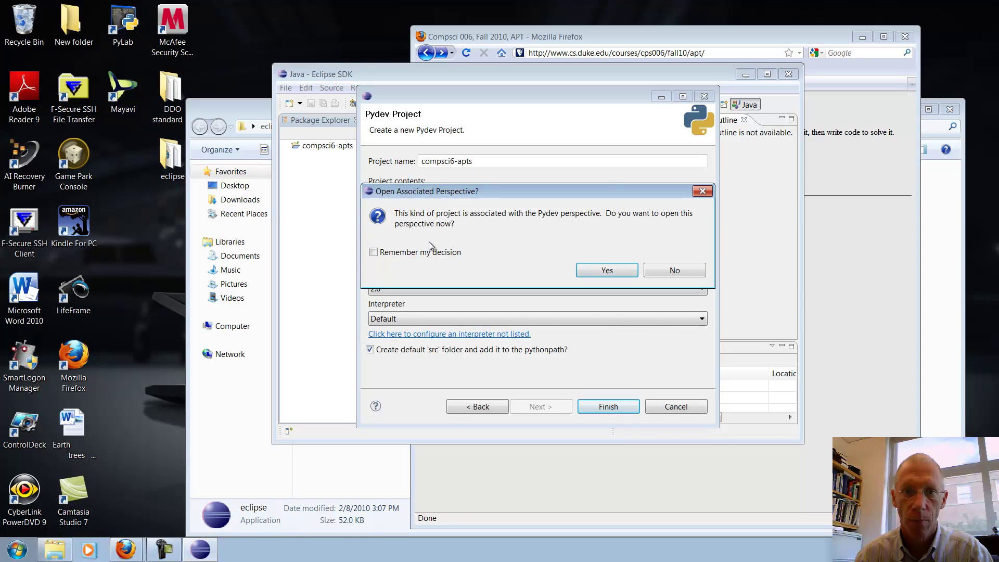
click(607, 271)
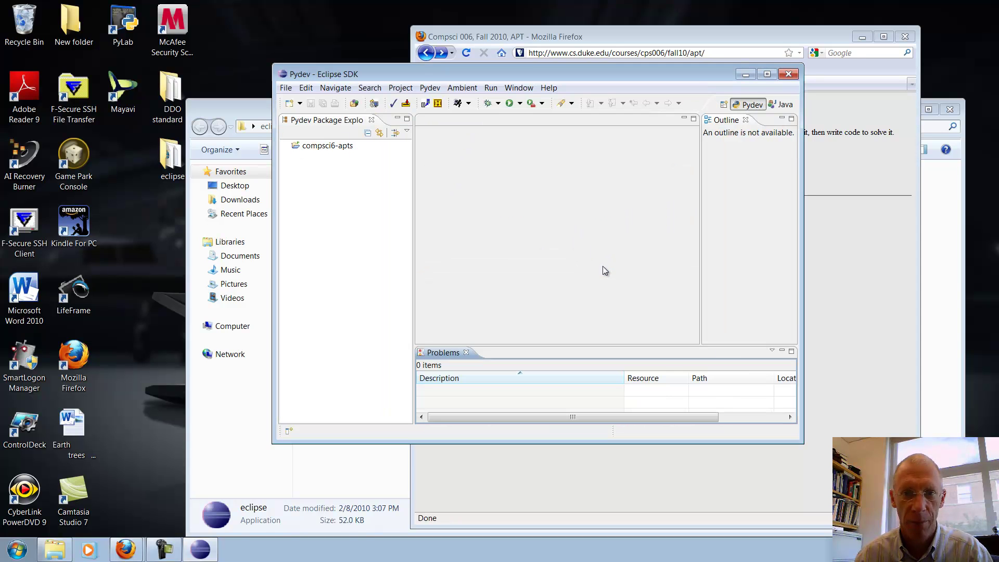
Create an empty Pydev module named Bogsquare in the src folder of compsci6-apts and allow eclipse through Windows Firewall.
click(321, 146)
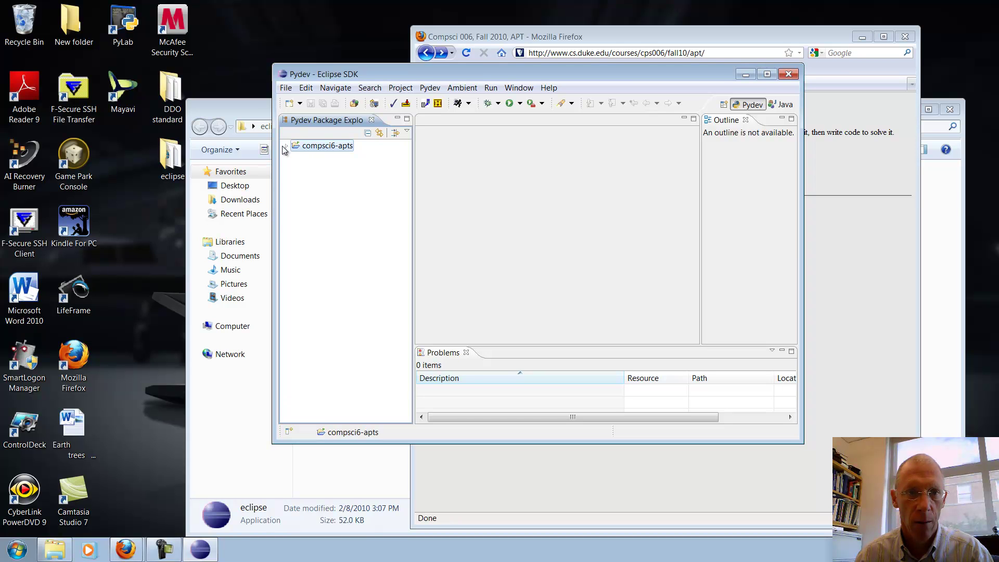
click(286, 146)
click(318, 159)
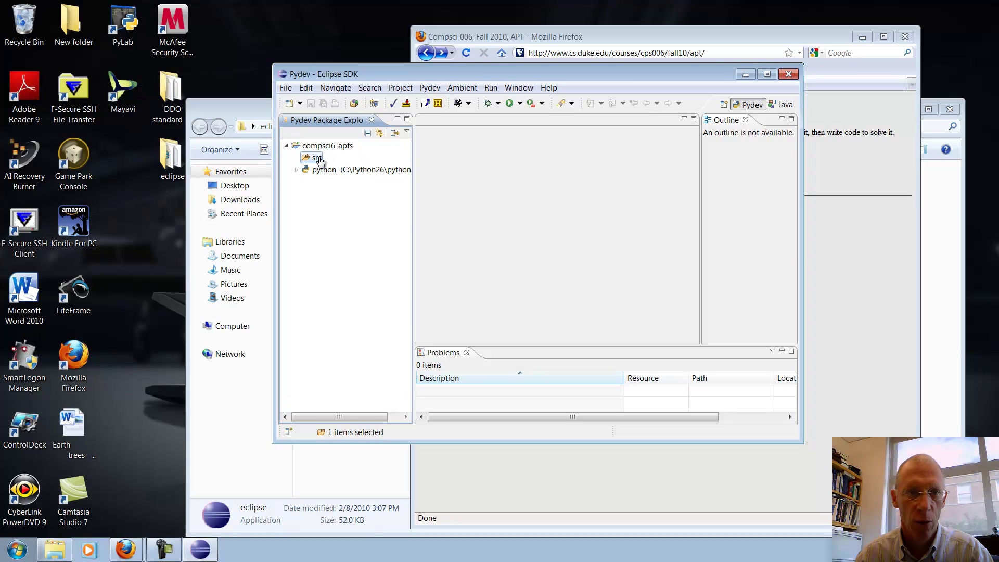
right_click(320, 160)
mouse_move(344, 165)
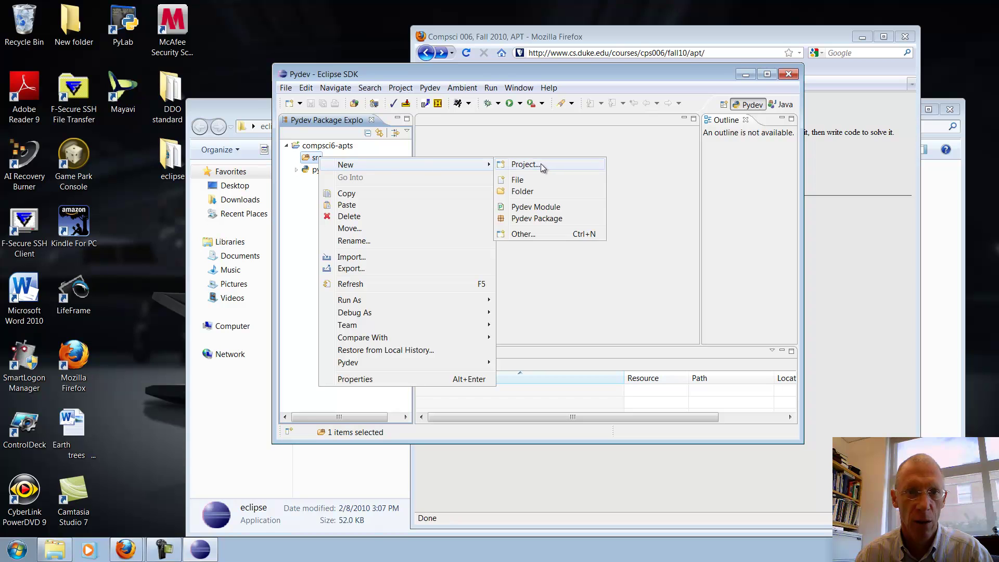
click(540, 208)
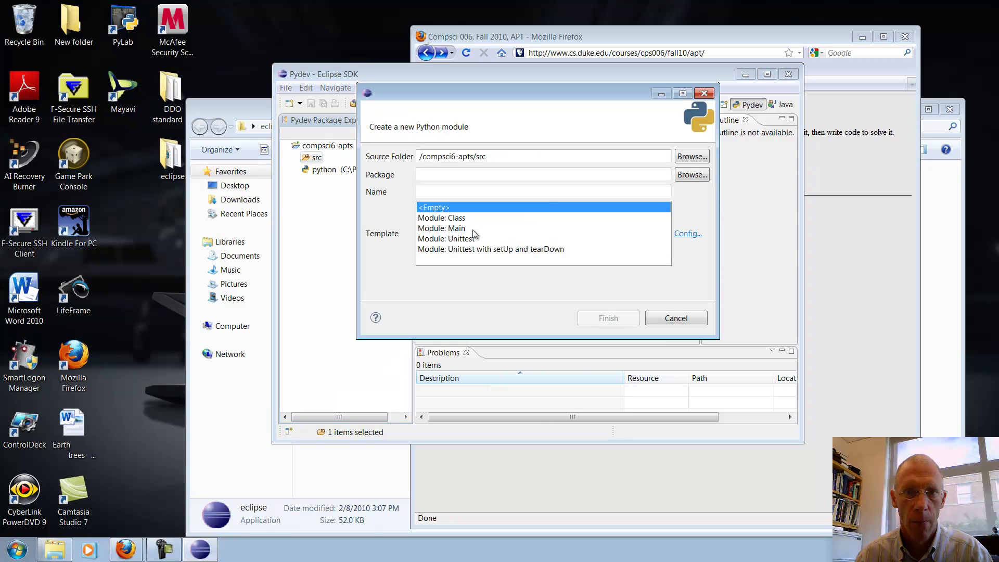
click(432, 195)
text(Boxsqu)
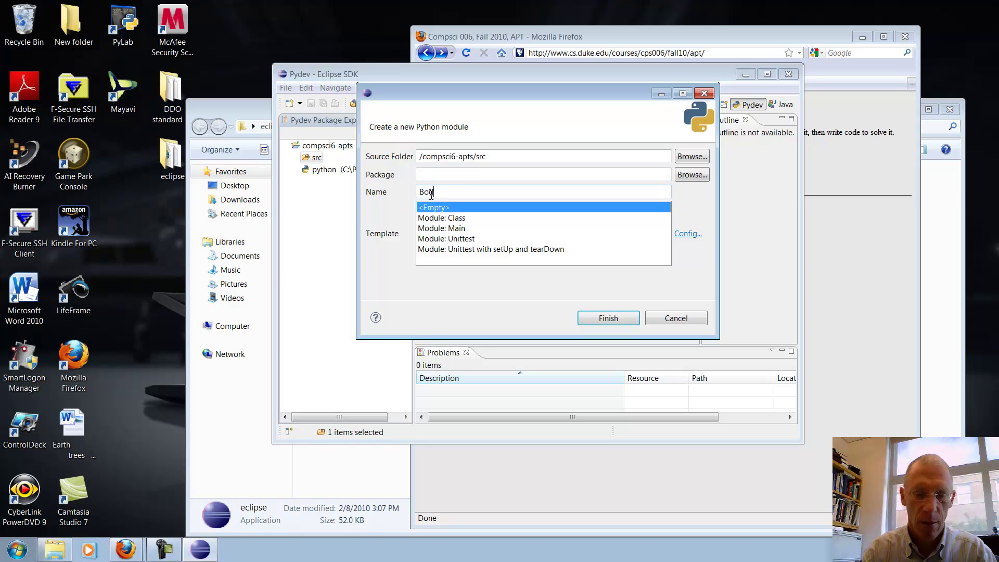
text(are)
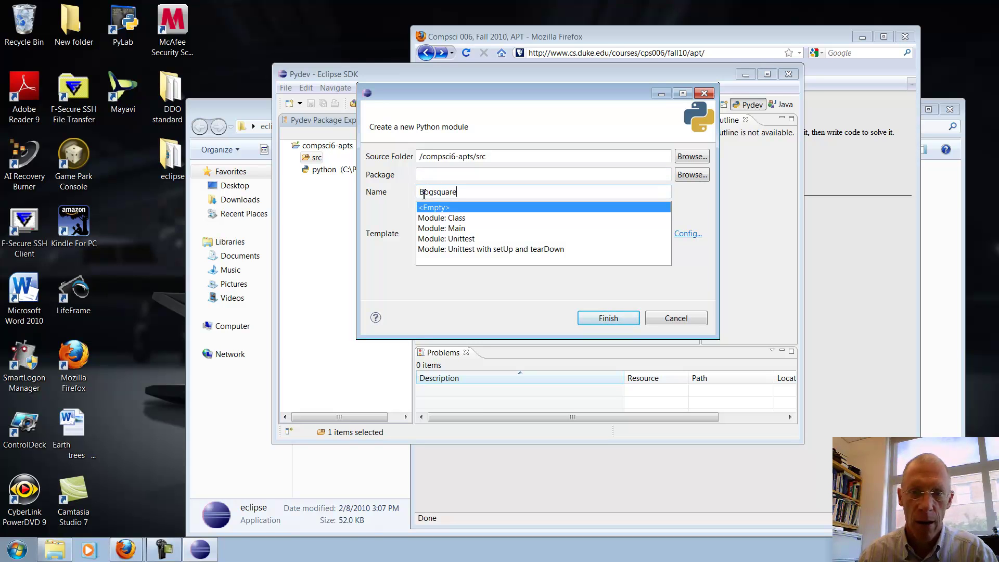
click(621, 318)
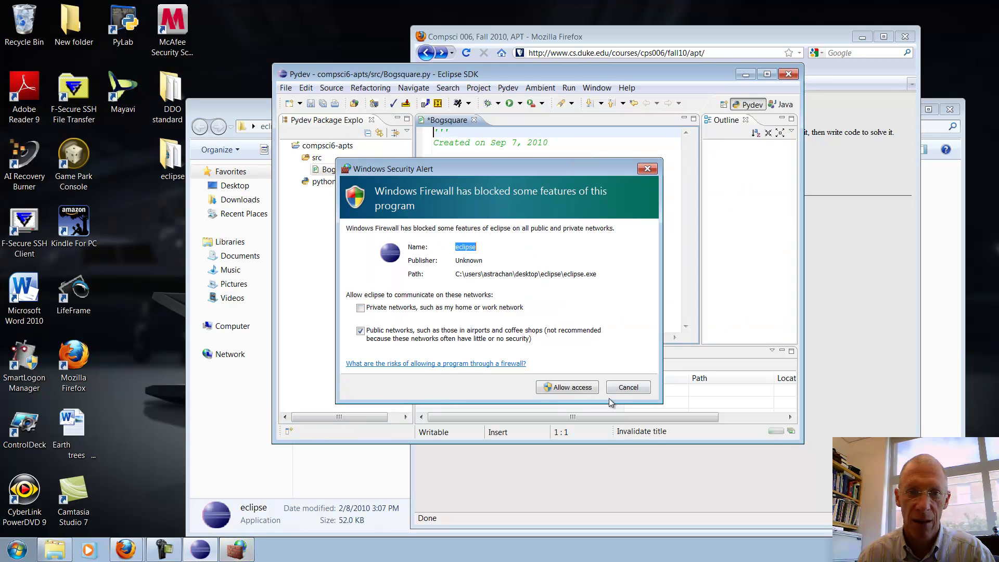
click(574, 391)
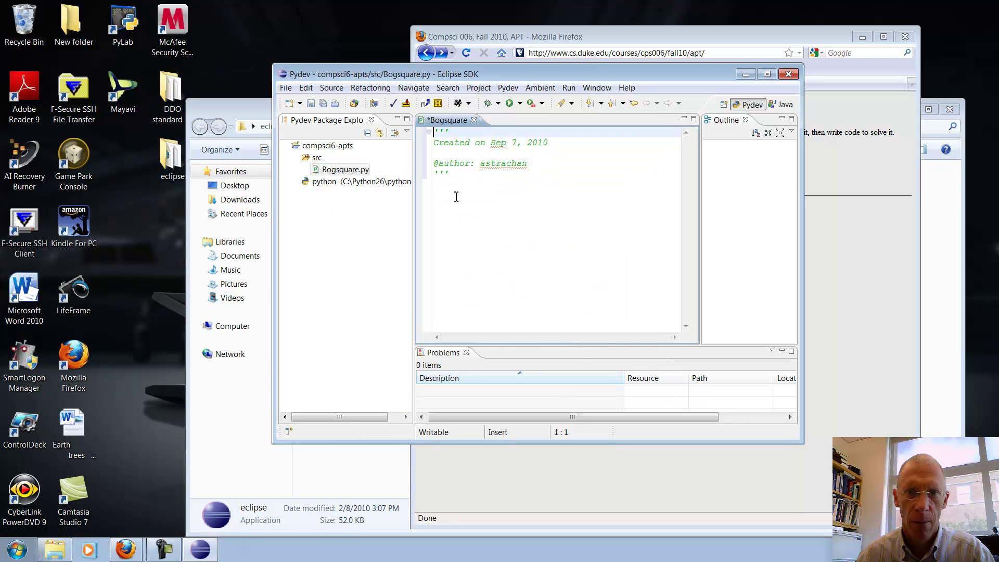
Below the header comment in Bogsquare.py, define score(word) returning len(word)**2, and save the file.
click(455, 198)
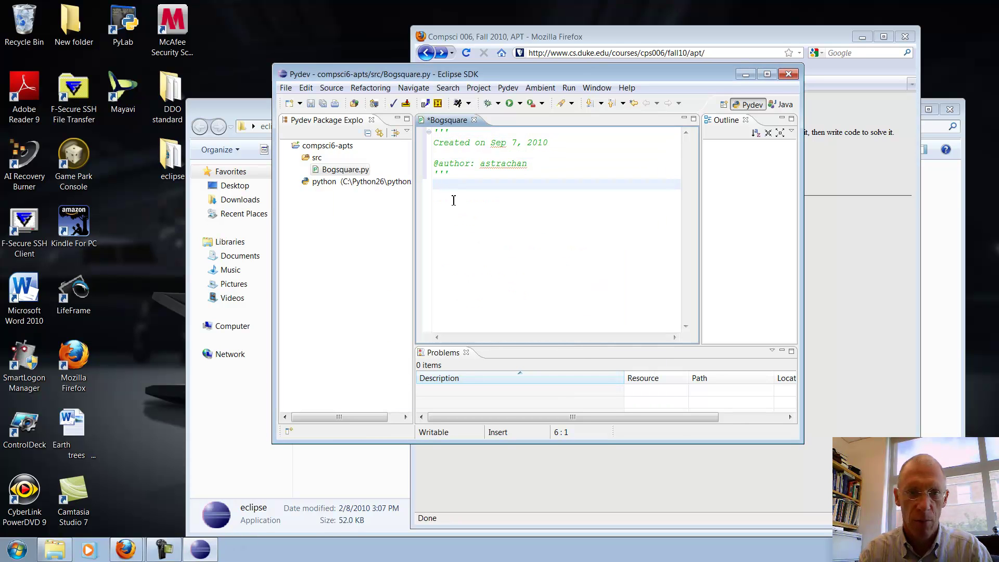
text(def)
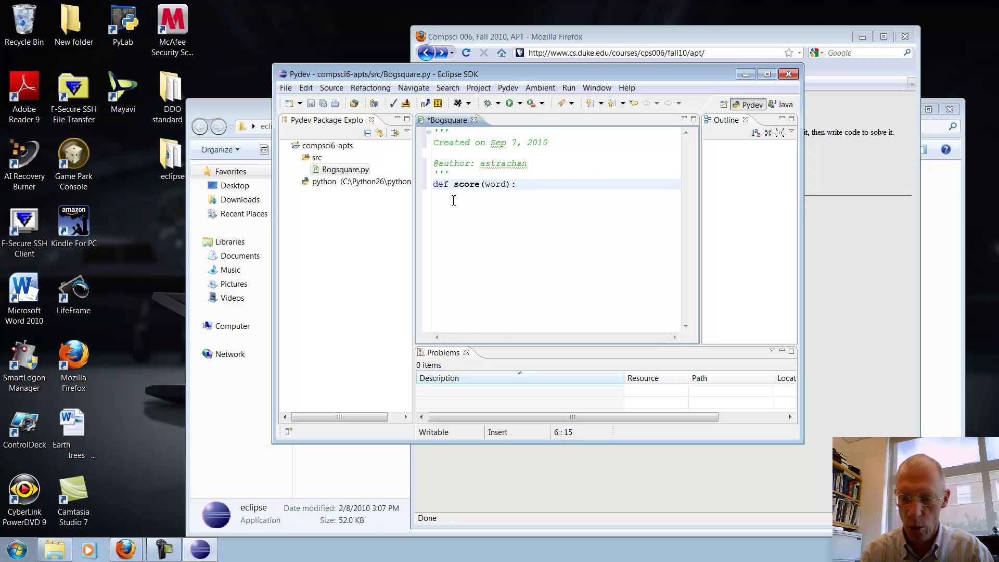
text( score(word):)
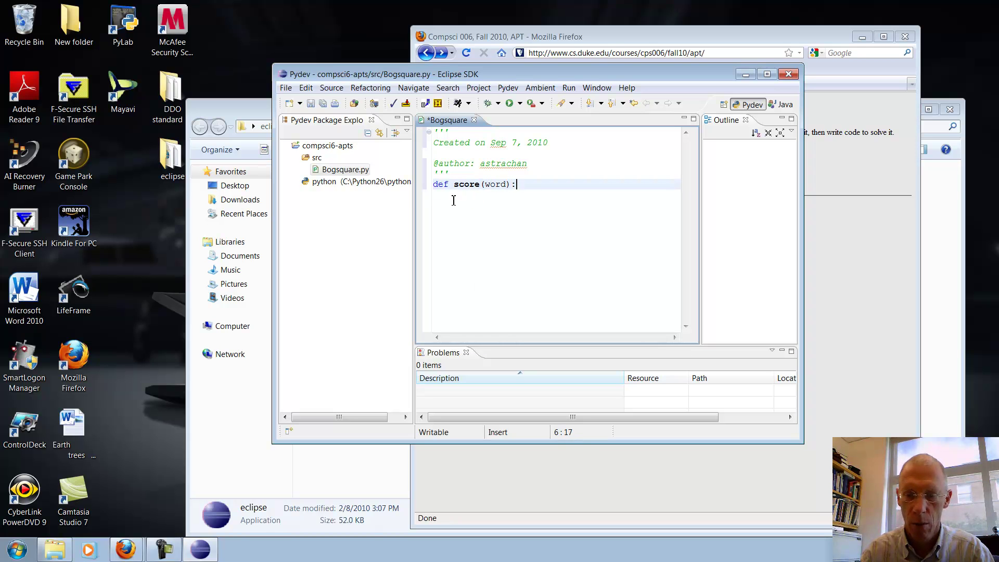
key(Return)
text(return len(word)**2)
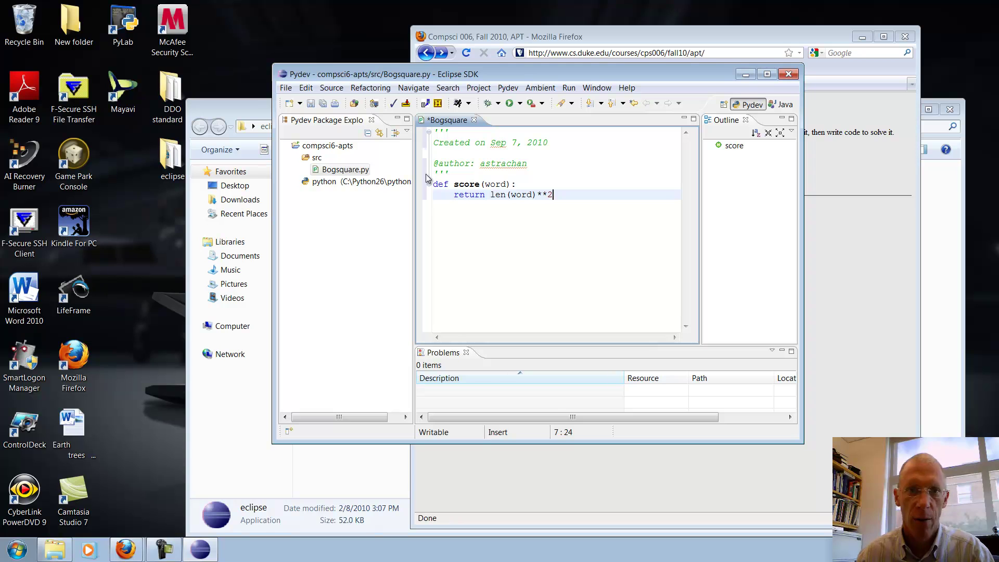
click(310, 106)
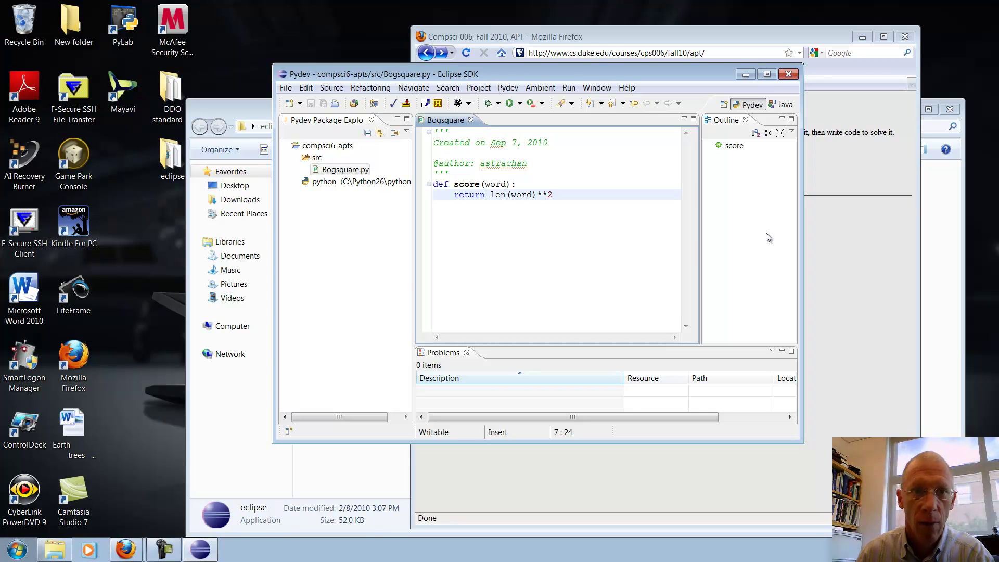
Switch to the APT page in Firefox, start choosing the test file, and look for it under Computer and Desktop.
click(851, 277)
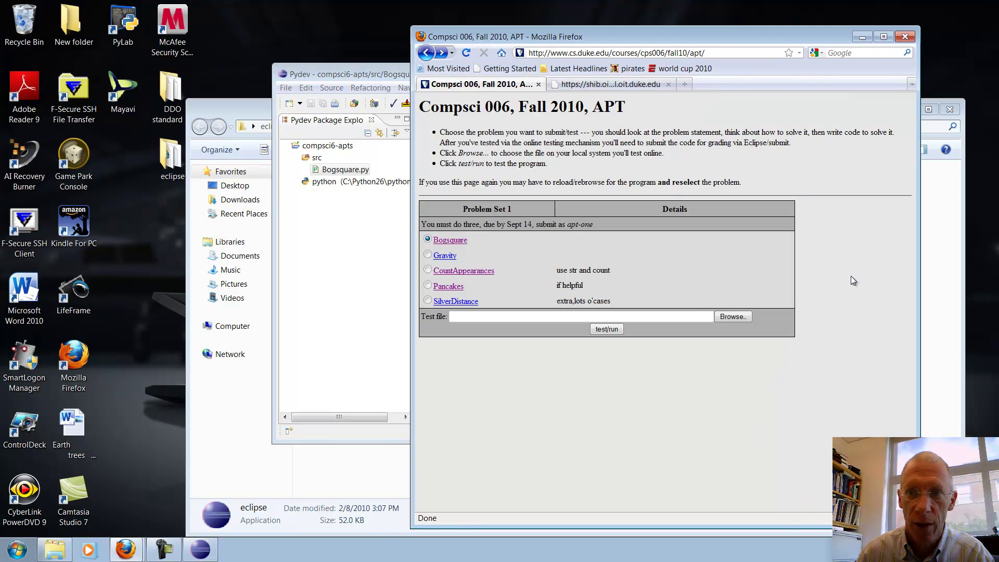
click(742, 323)
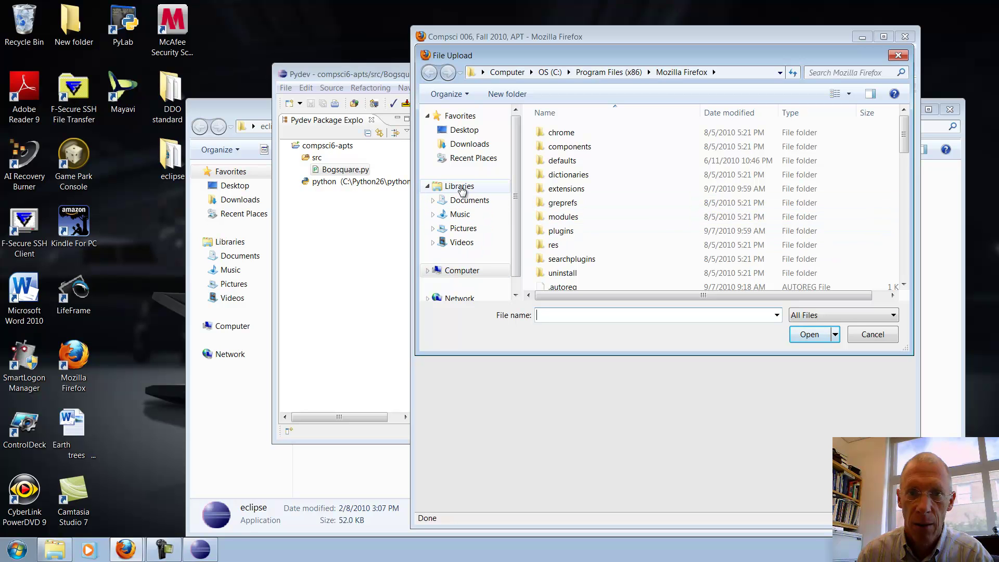
click(462, 271)
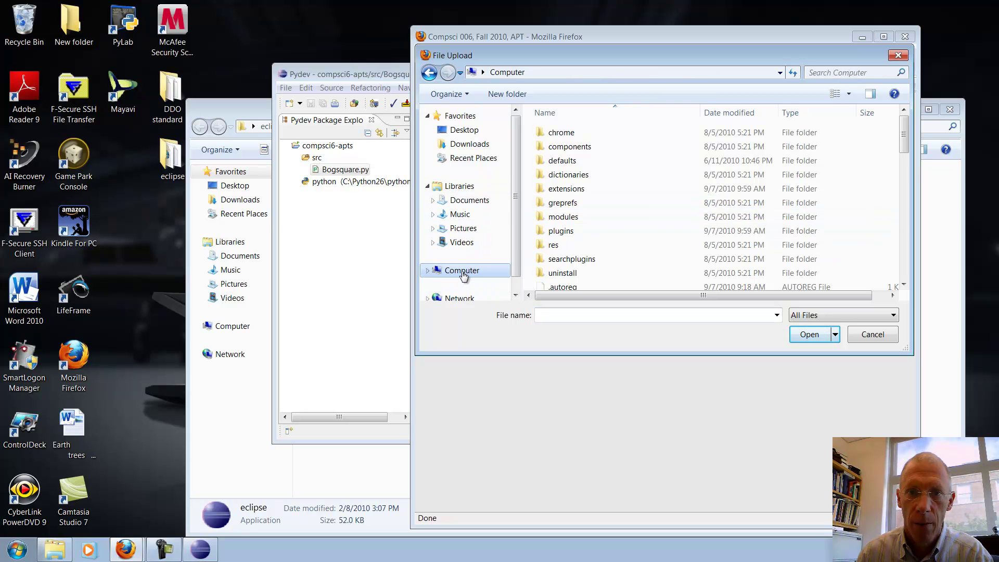
click(585, 143)
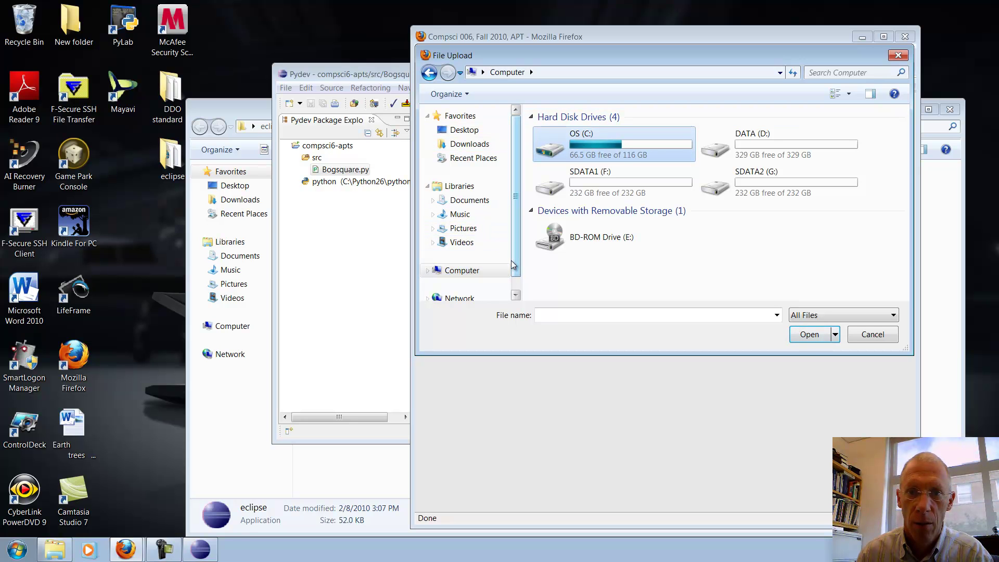
scroll(500, 234, down, 1)
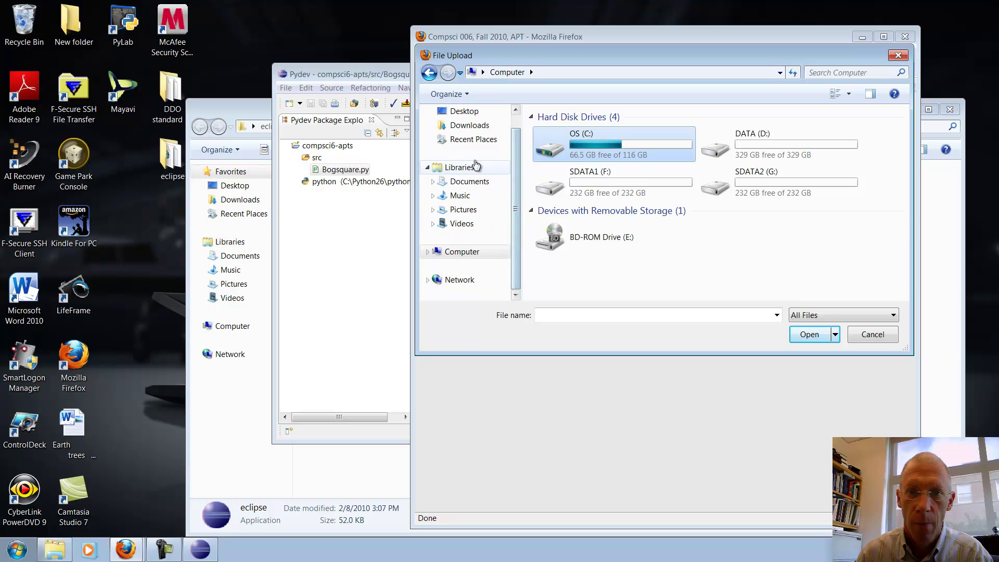
click(468, 112)
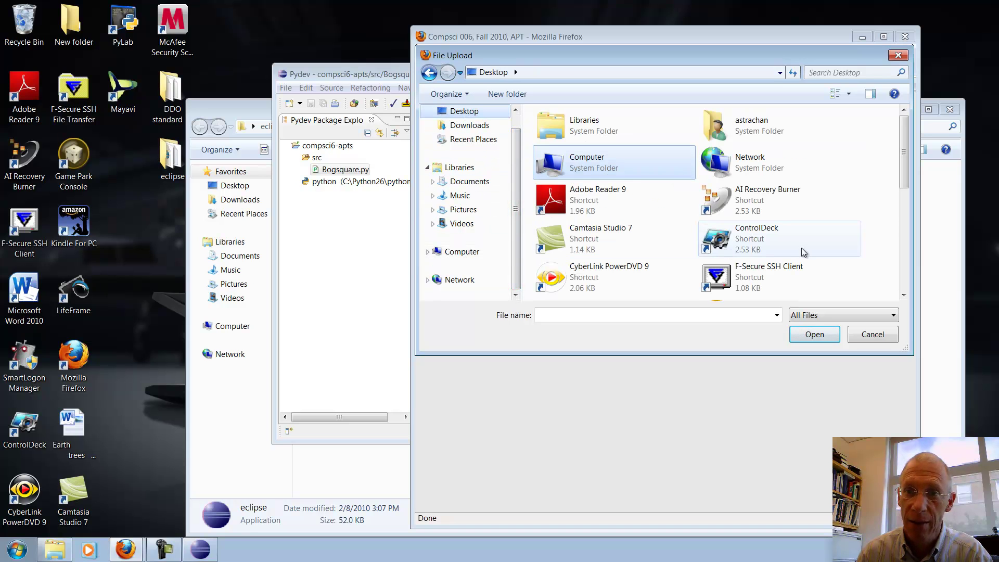
Switch to Eclipse and check the file location of Bogsquare.py in its resource properties.
click(312, 242)
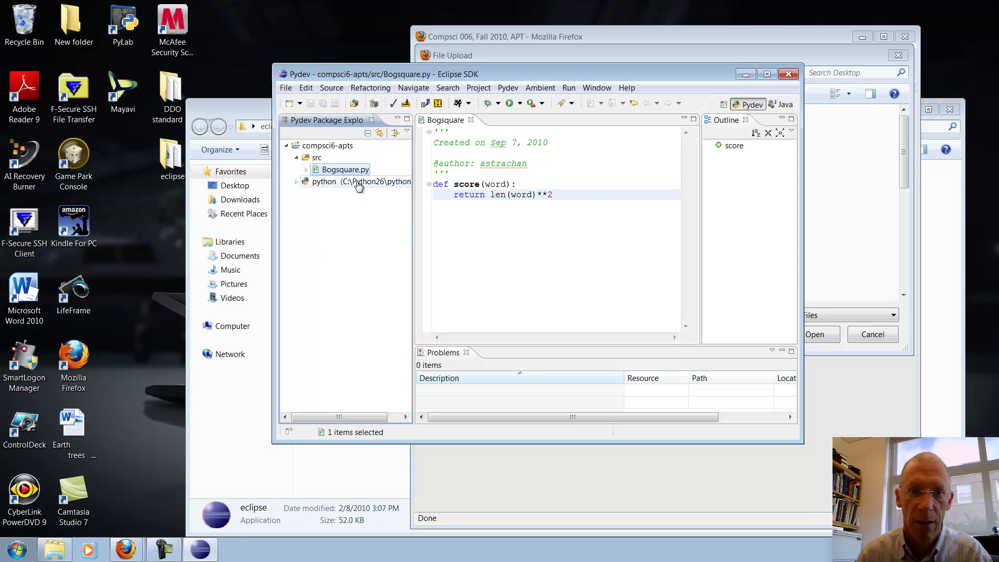
click(285, 87)
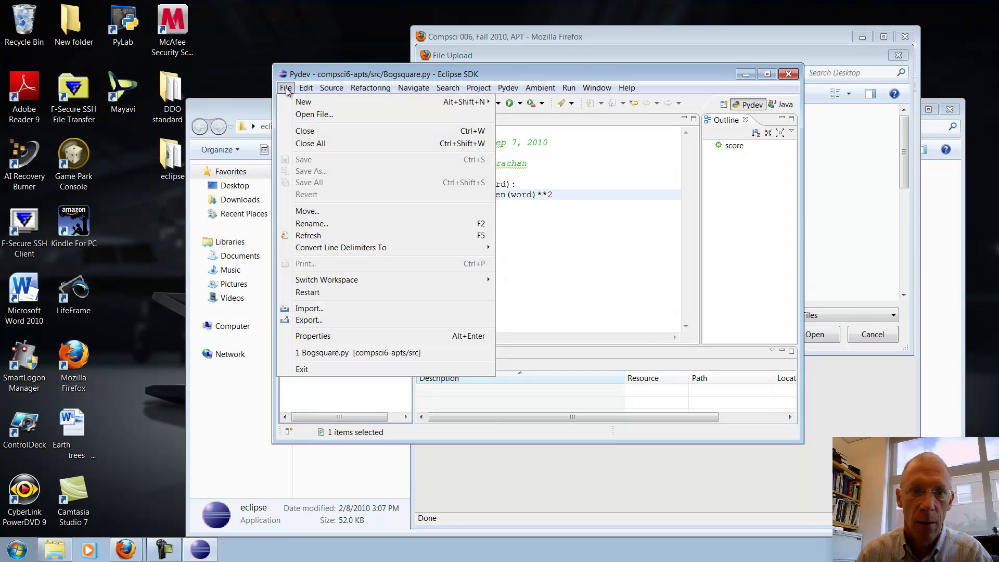
click(307, 77)
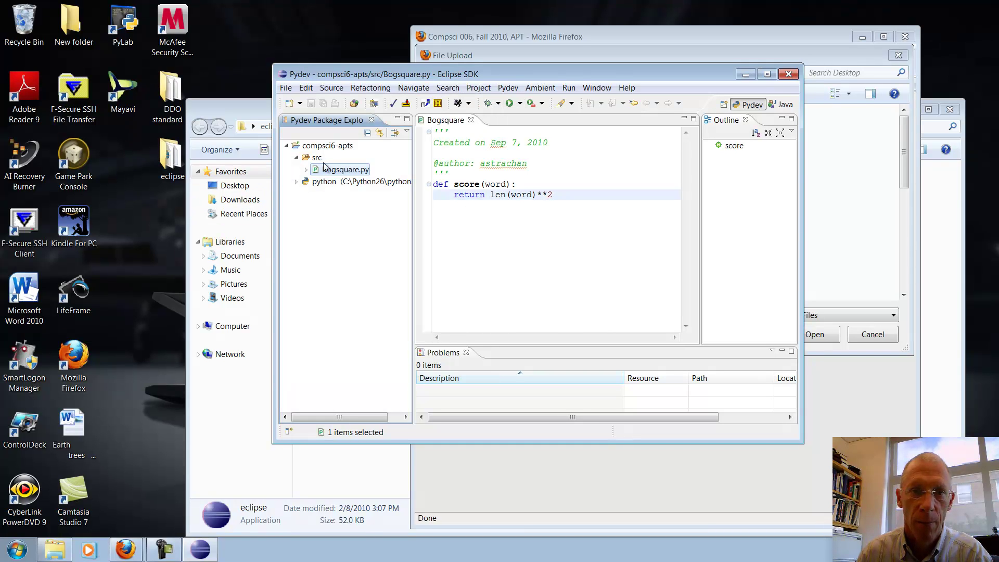
click(286, 87)
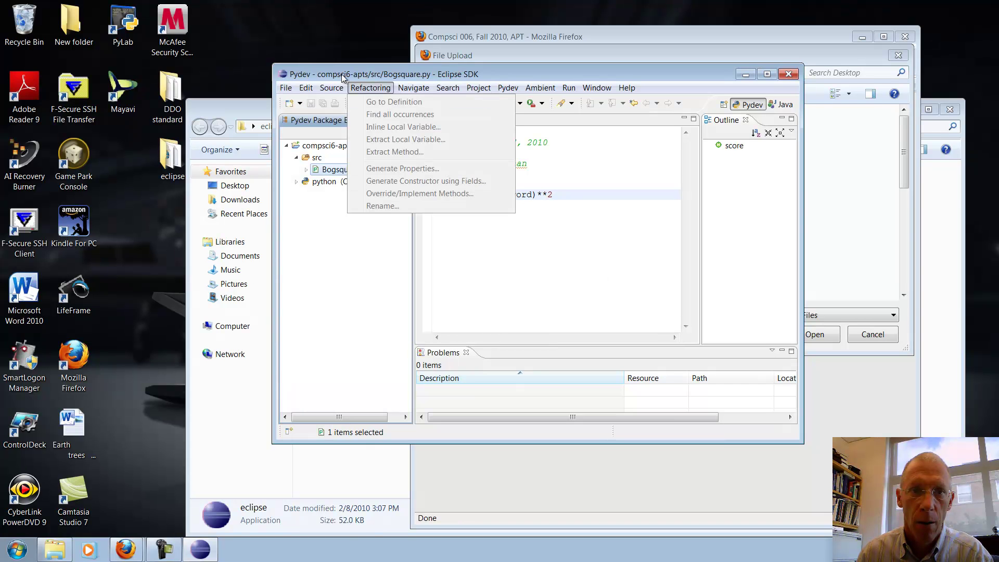
click(342, 77)
click(284, 88)
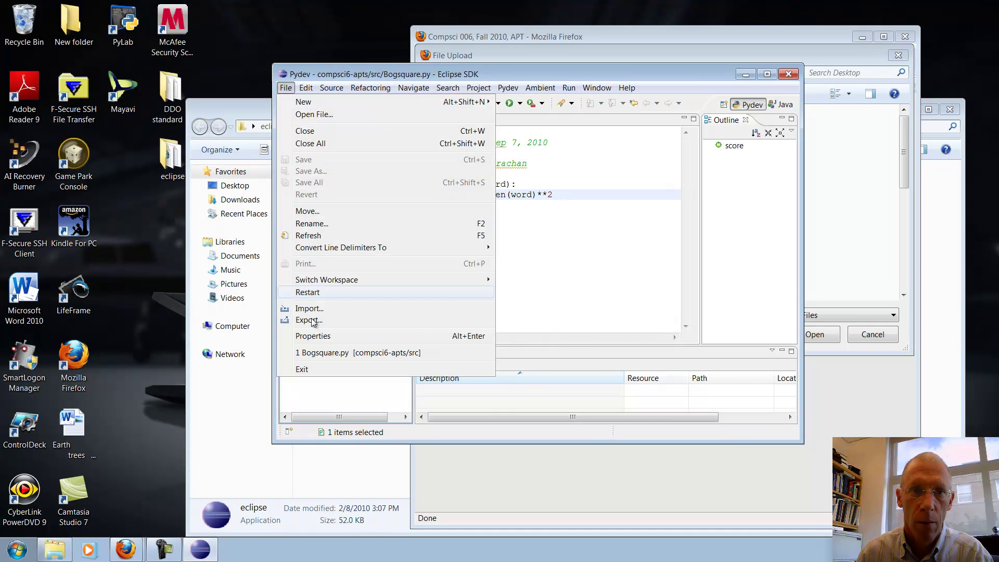
click(315, 336)
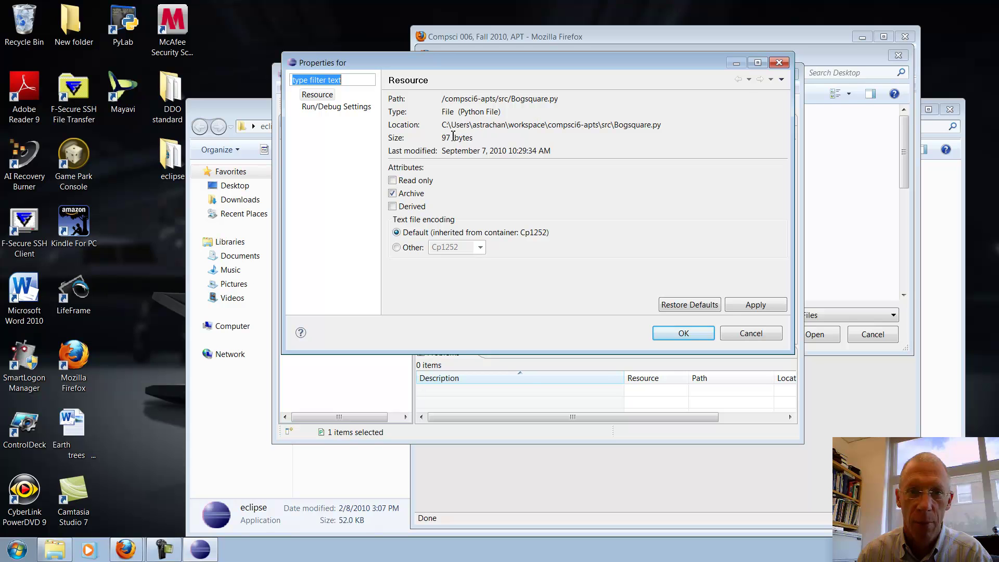
click(751, 333)
Return to the file upload dialog in Firefox, reposition it, and go back to the Computer location.
click(837, 400)
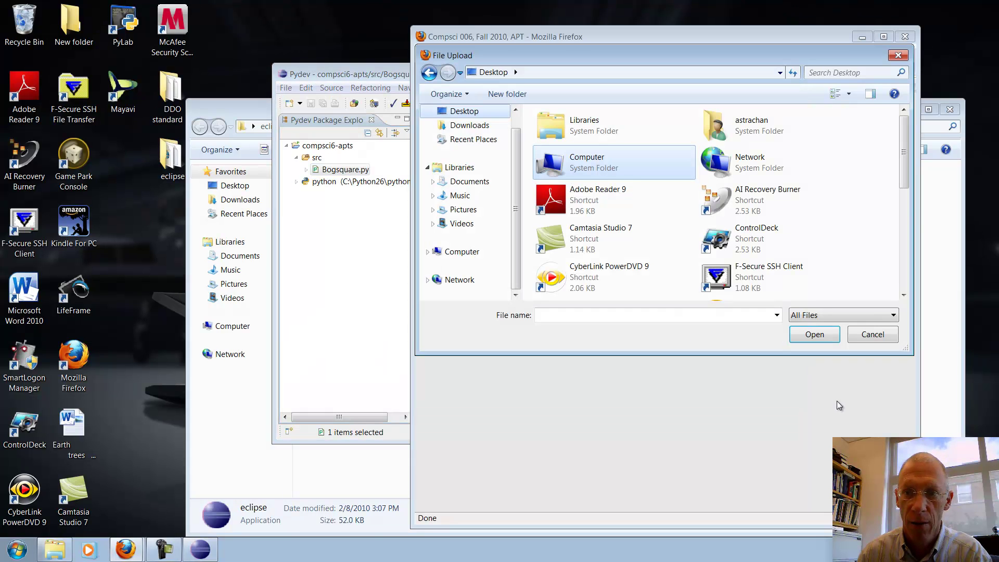
click(938, 387)
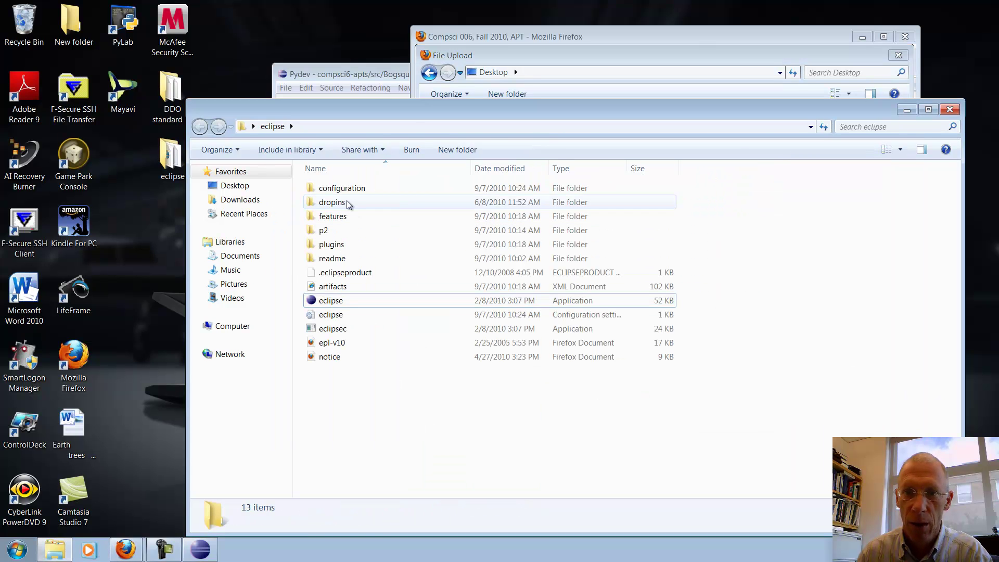
click(473, 27)
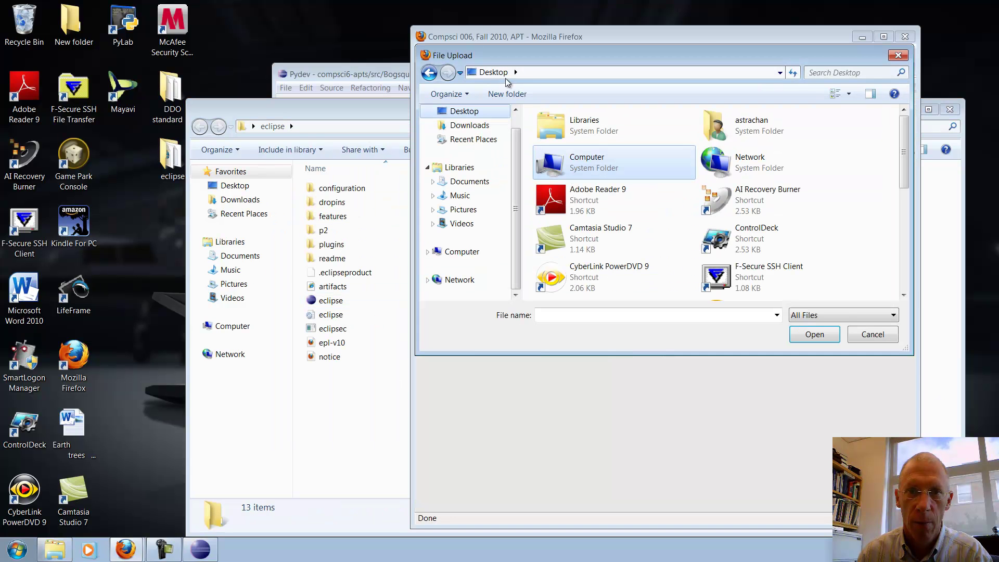
mouse_move(501, 60)
mouse_down()
mouse_move(517, 62)
mouse_move(486, 73)
mouse_up()
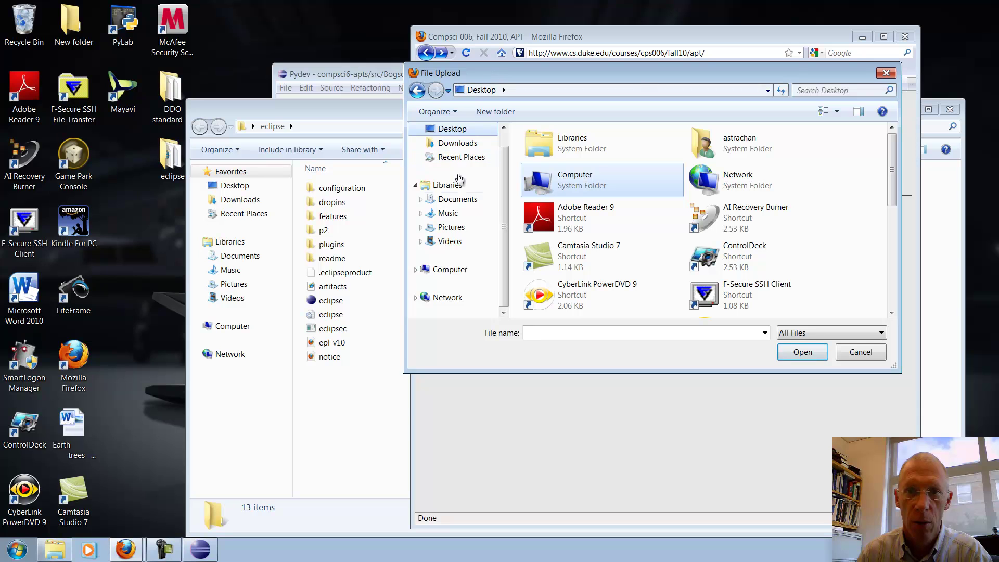
scroll(460, 164, up, 1)
scroll(452, 270, down, 1)
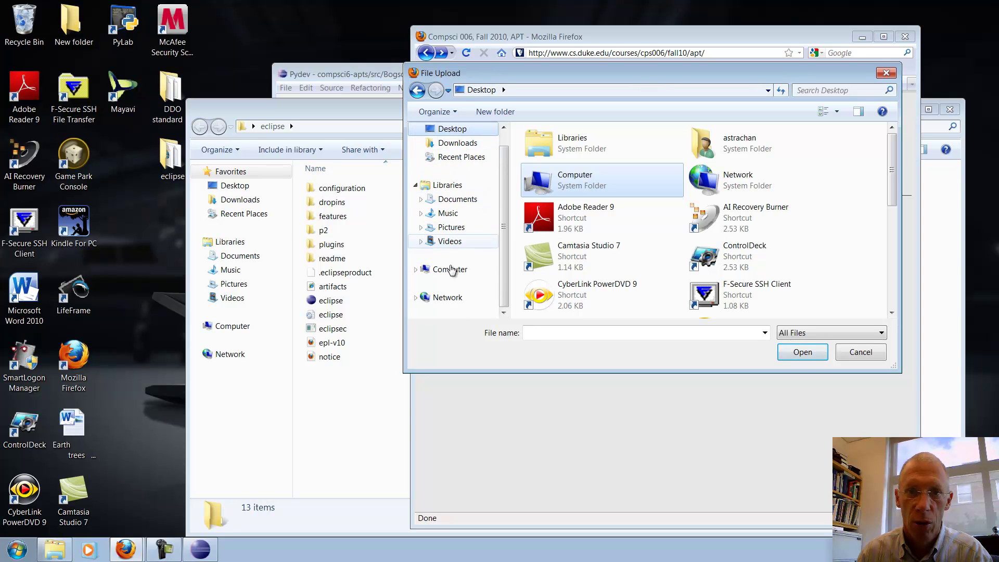
scroll(451, 261, up, 1)
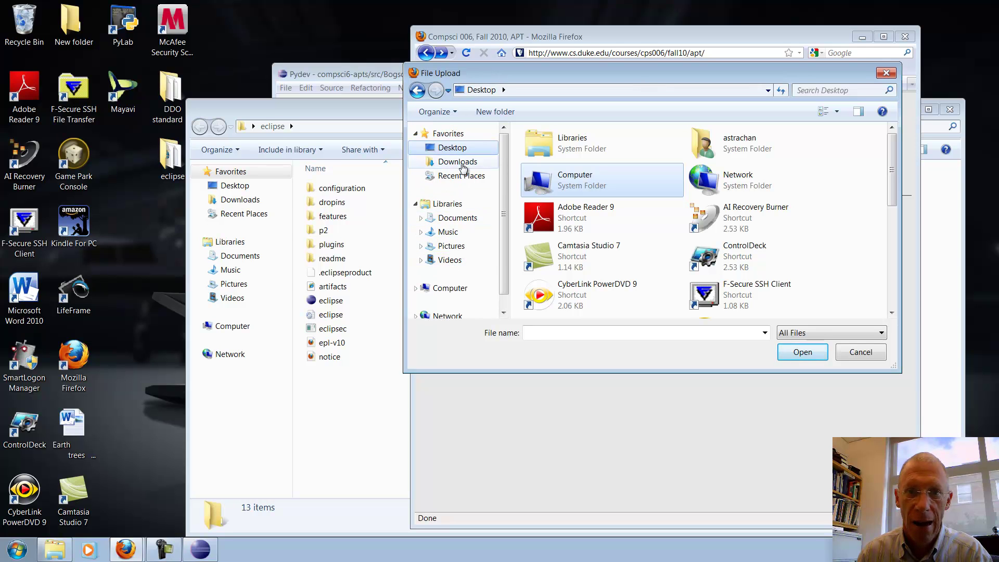
click(474, 89)
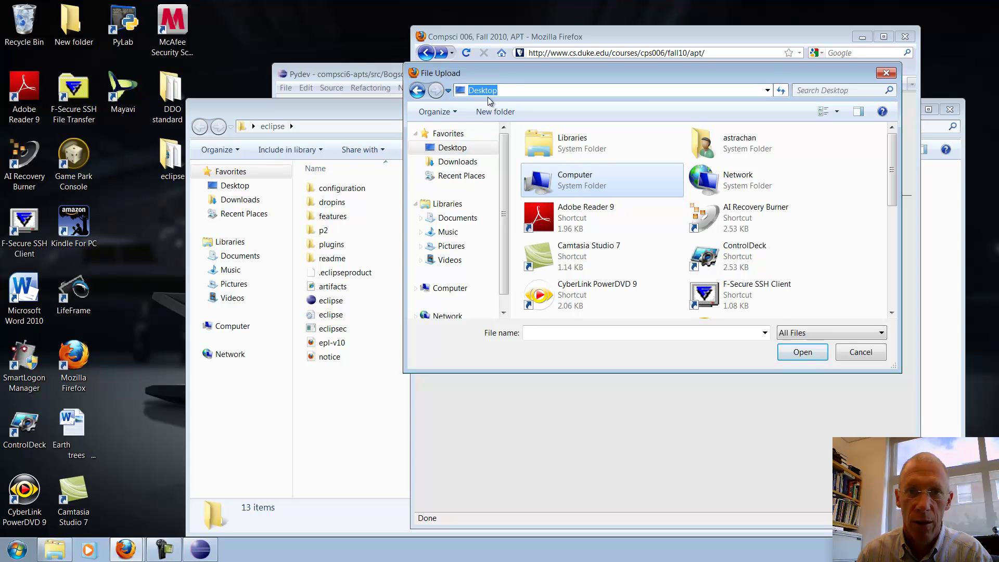
click(417, 91)
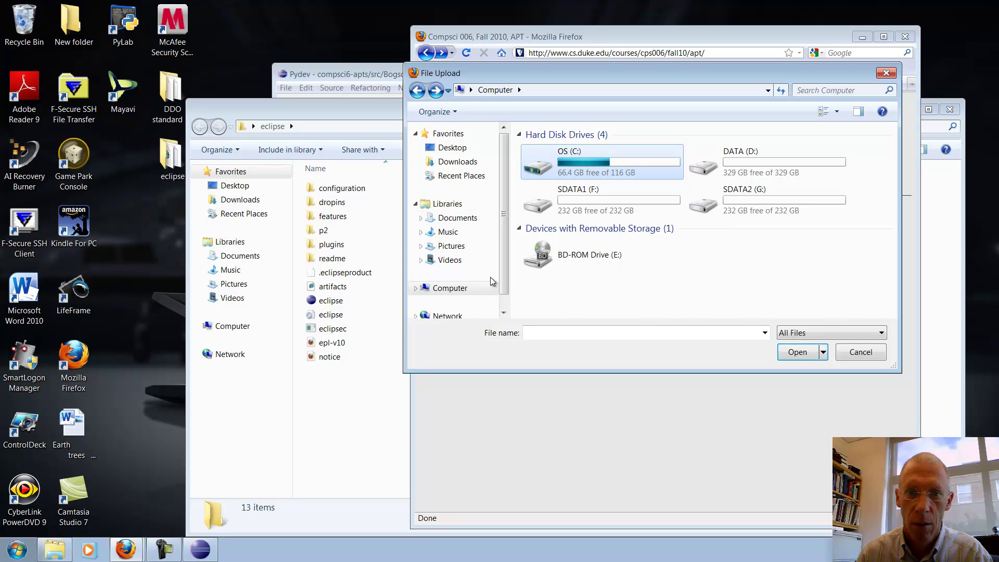
Browse the OS (C:) drive through Users and the account's home folder to the workspace folder.
click(450, 289)
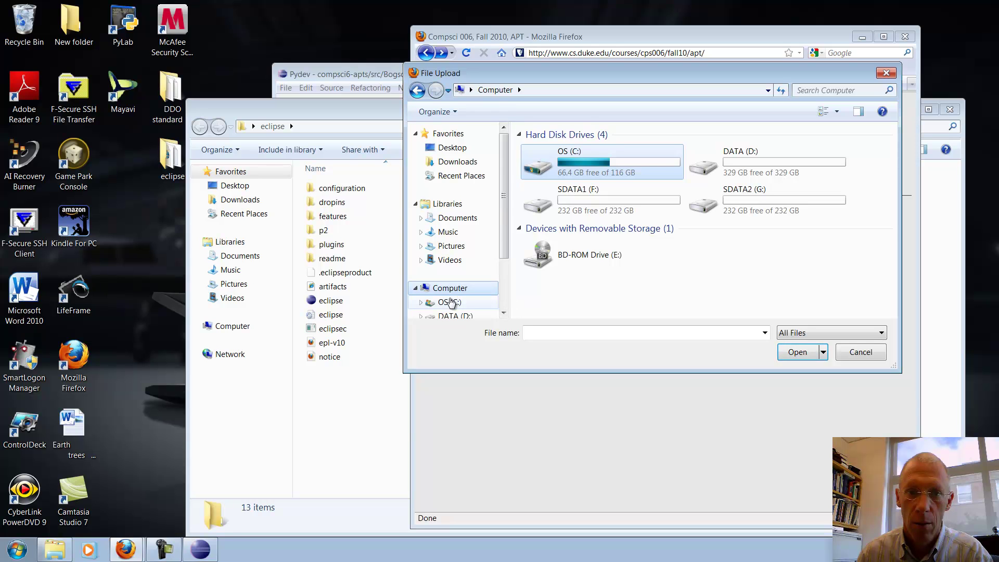
click(448, 217)
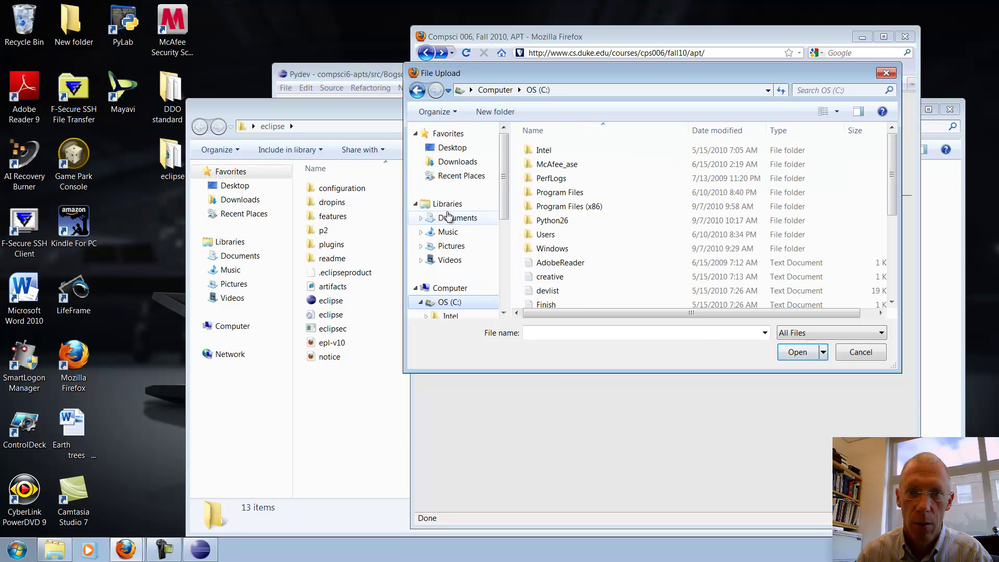
scroll(642, 186, down, 4)
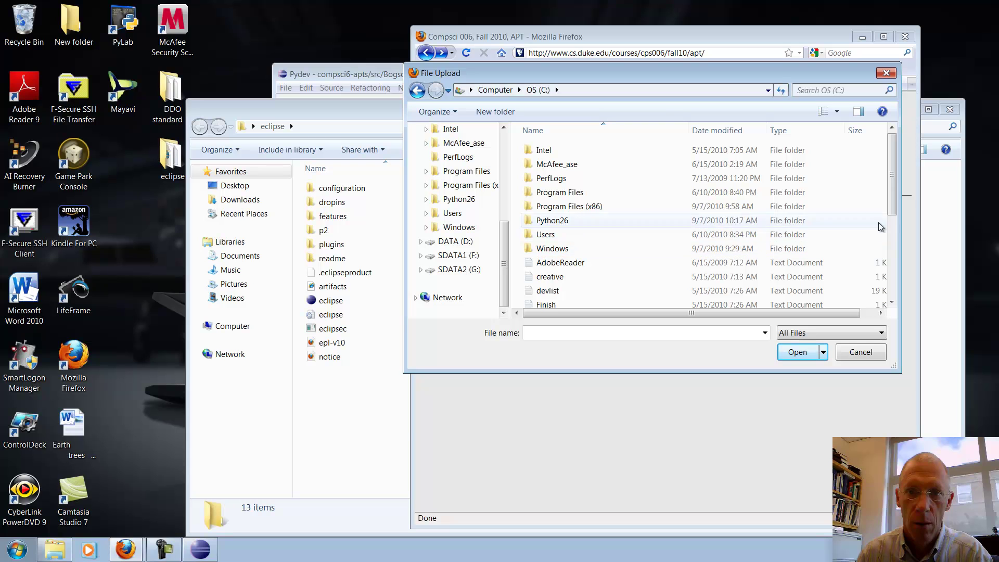
drag(892, 177, 892, 260)
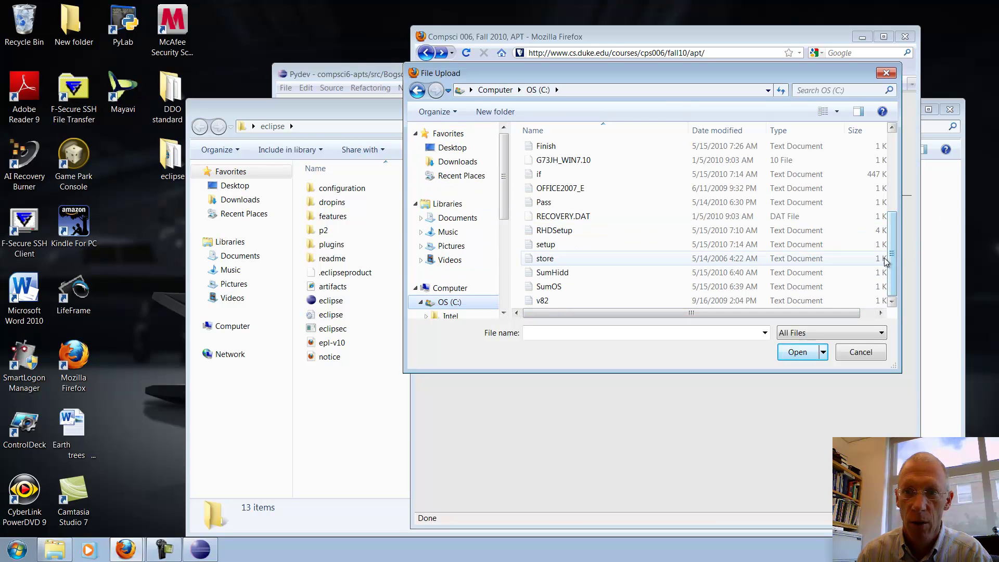
scroll(526, 241, up, 4)
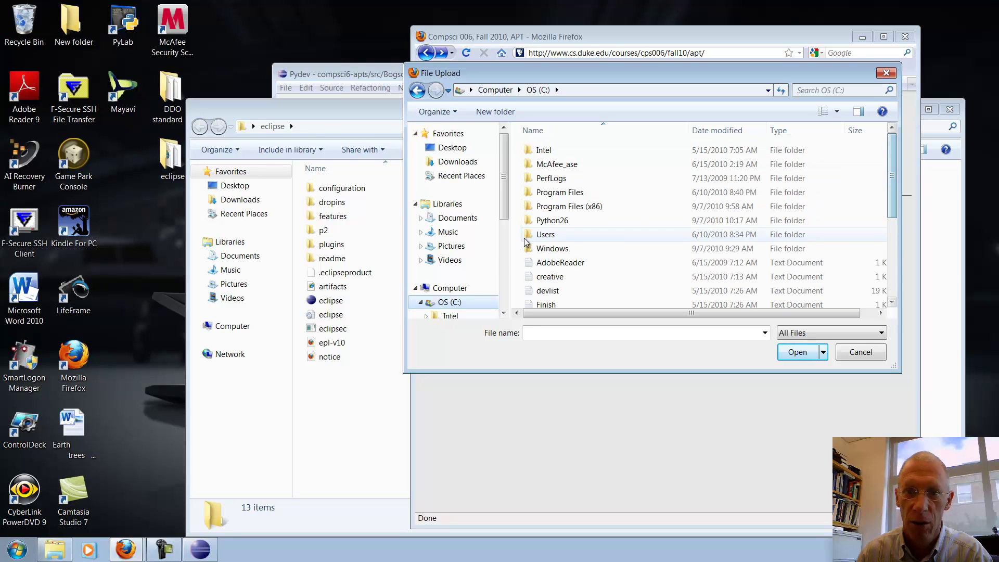
double_click(557, 235)
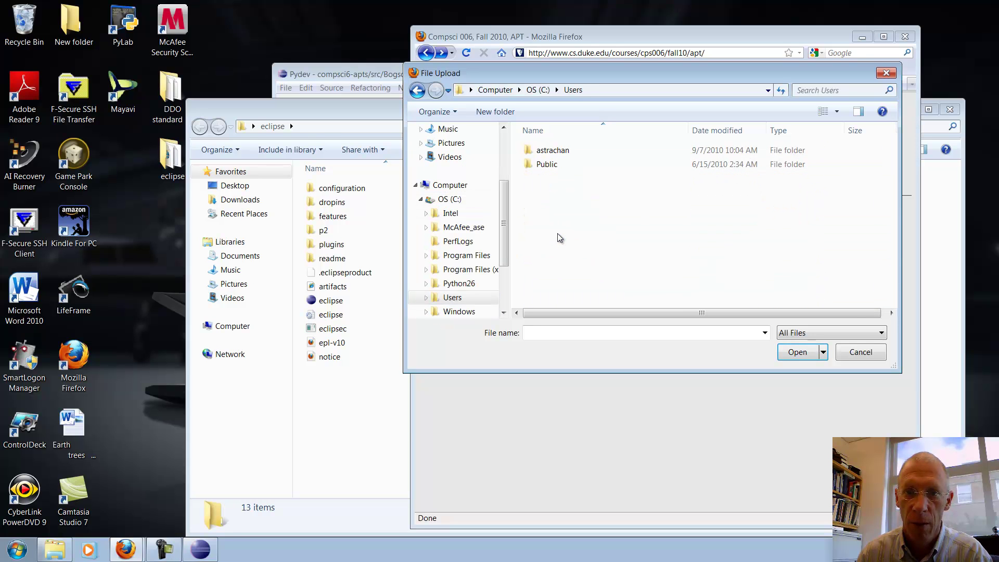
double_click(547, 149)
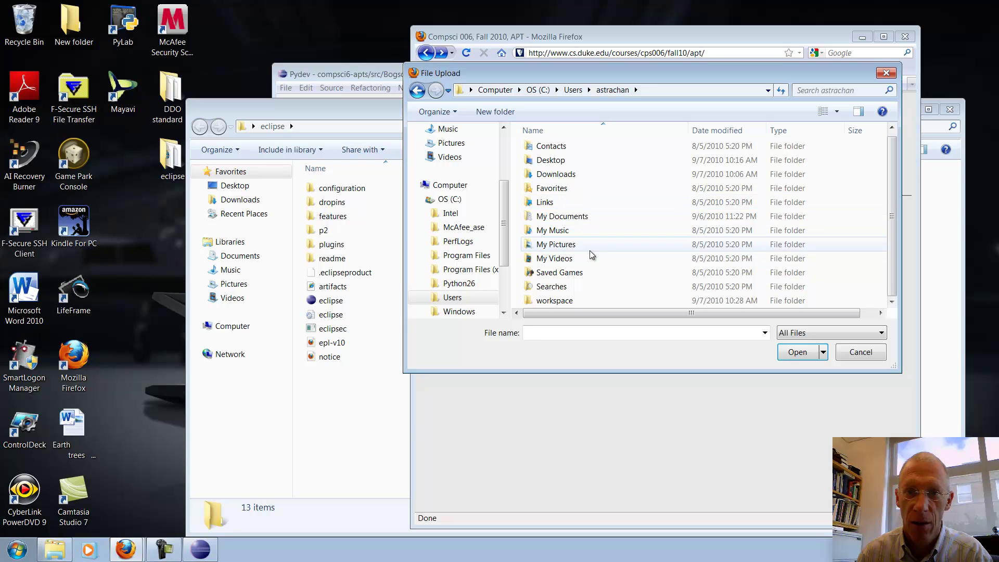
double_click(541, 302)
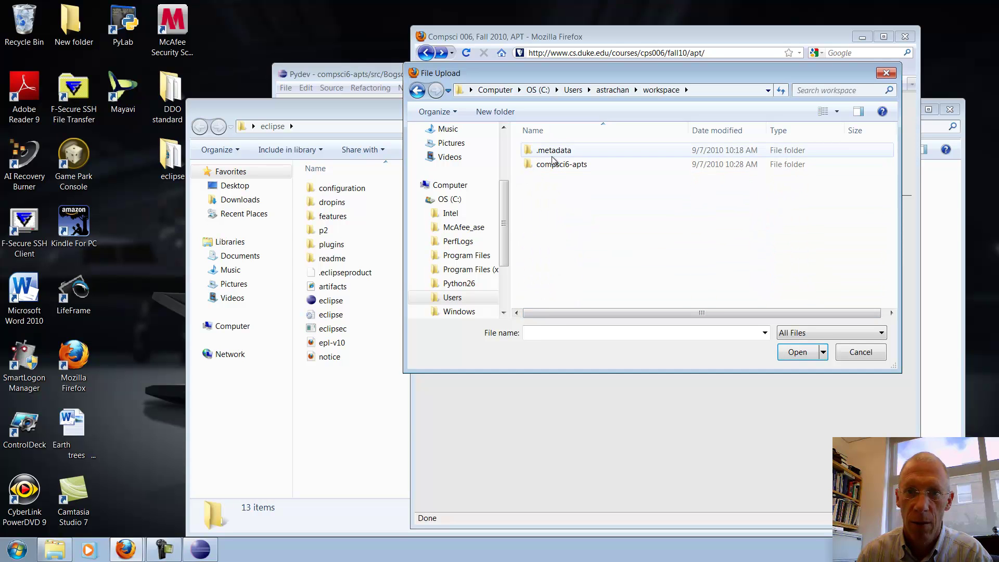
Choose Bogsquare from the src folder of compsci6-apts as the test file and run the Bogsquare test.
double_click(557, 165)
double_click(537, 150)
click(551, 152)
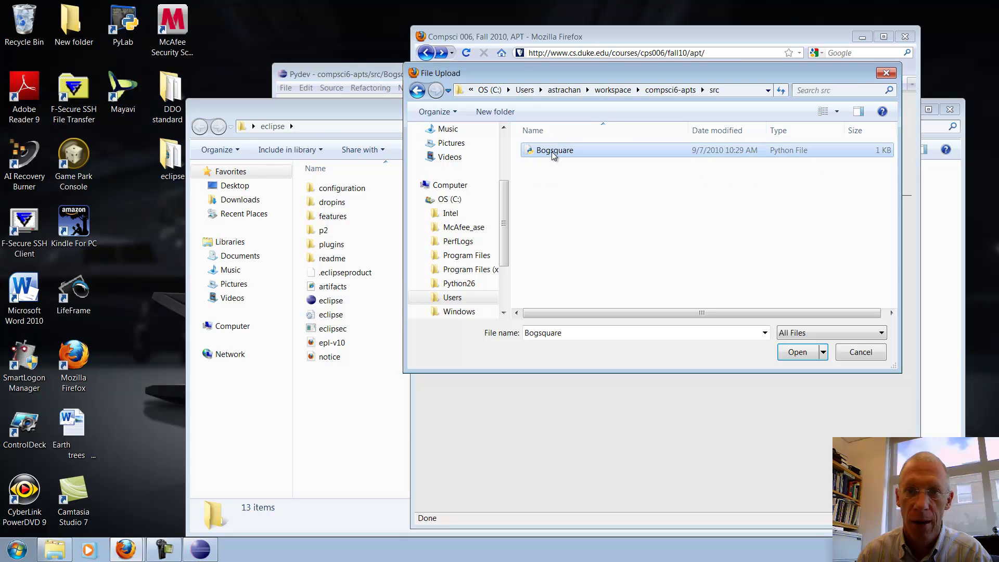
click(791, 352)
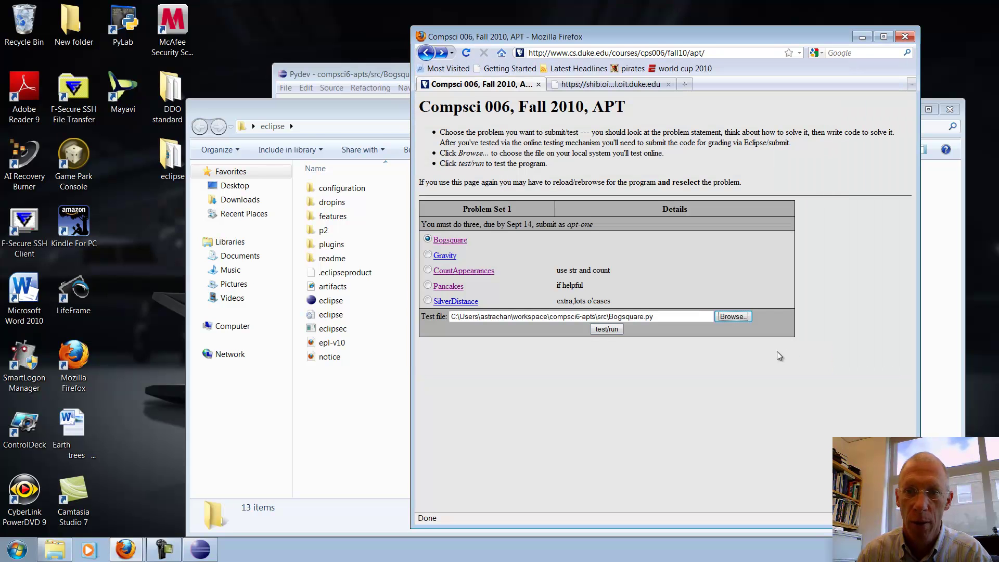
click(604, 332)
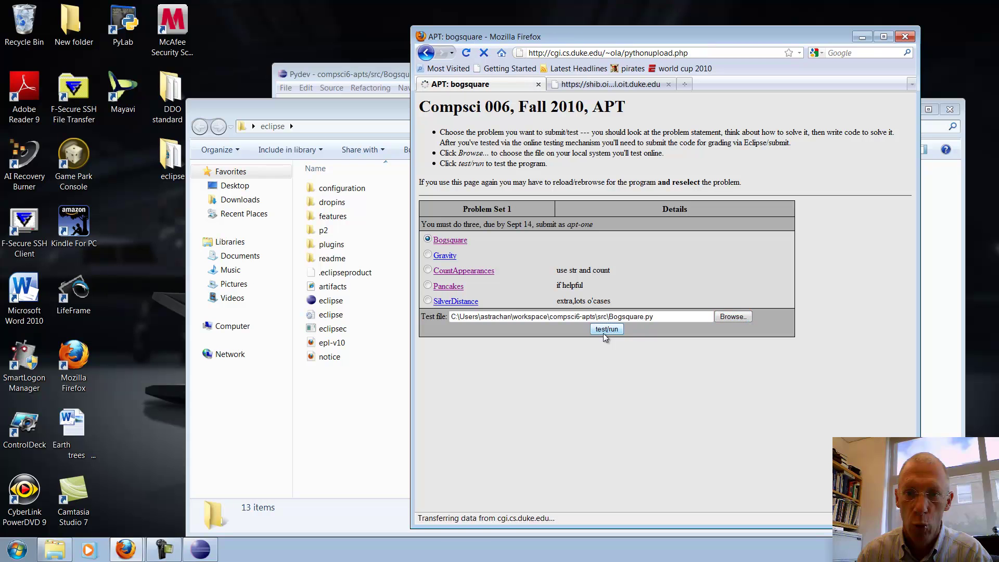